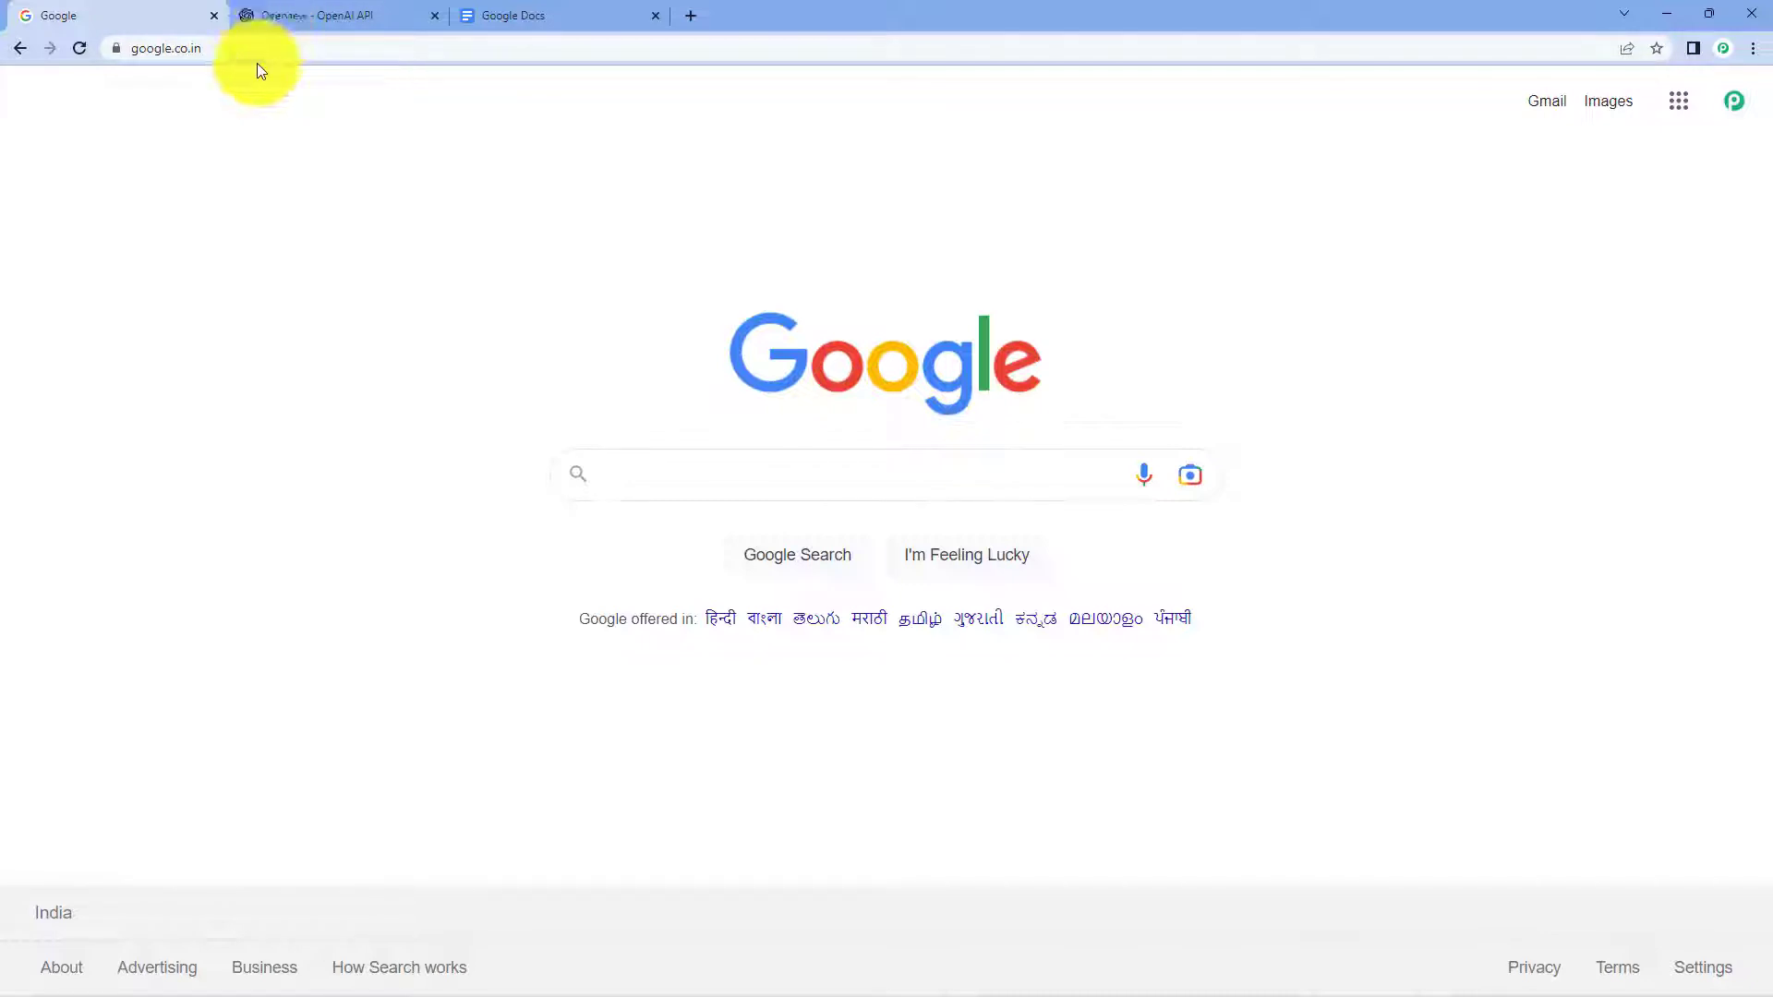
Load pabbly.com/connect in Chrome in place of the Google homepage
click(234, 47)
text(pabb)
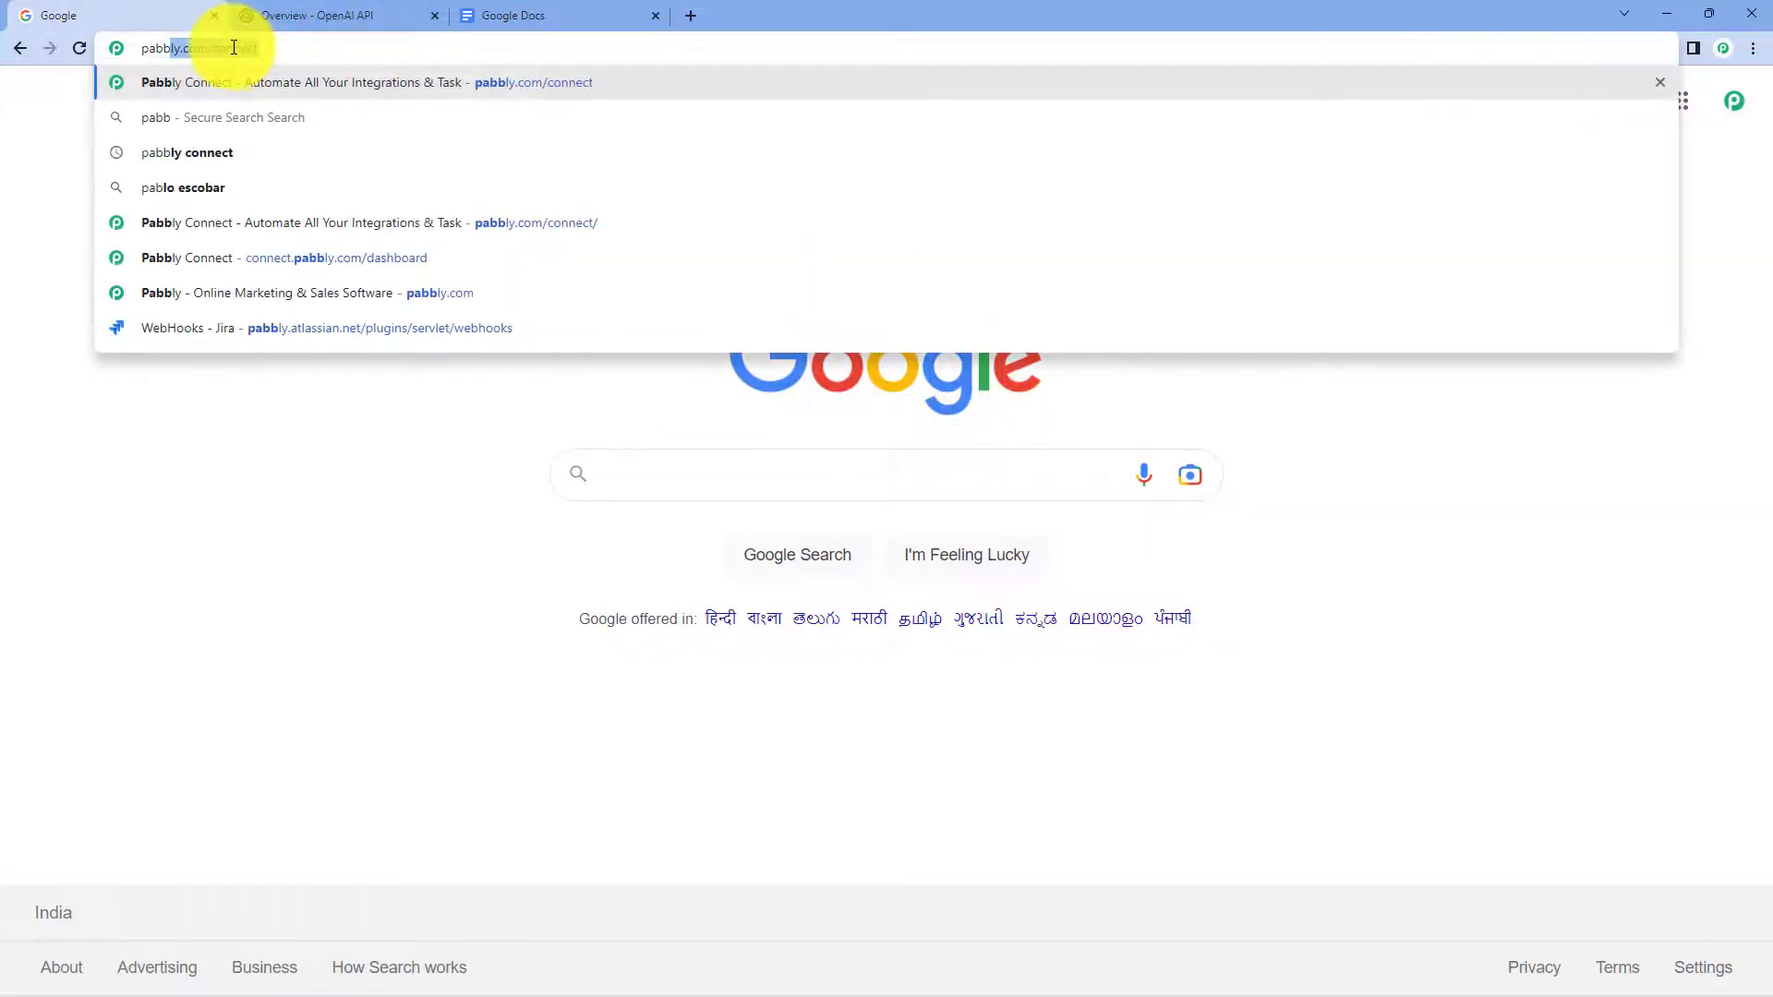
text(ly.com)
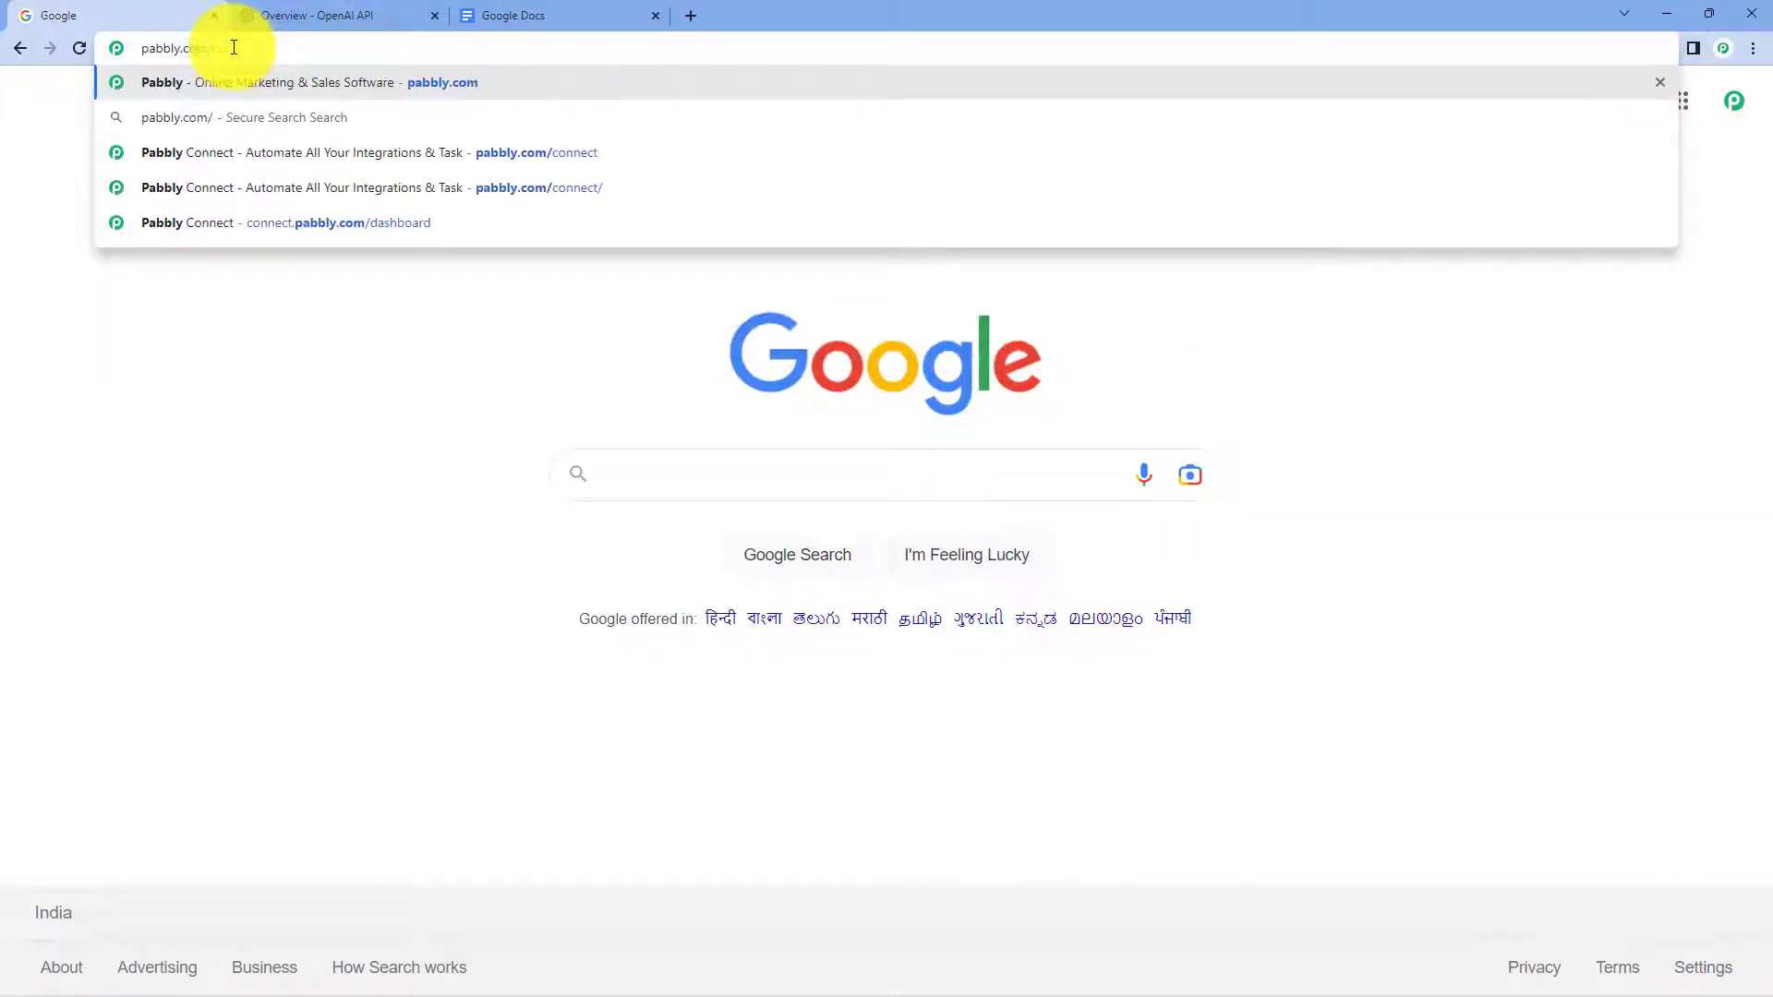
text(/connect)
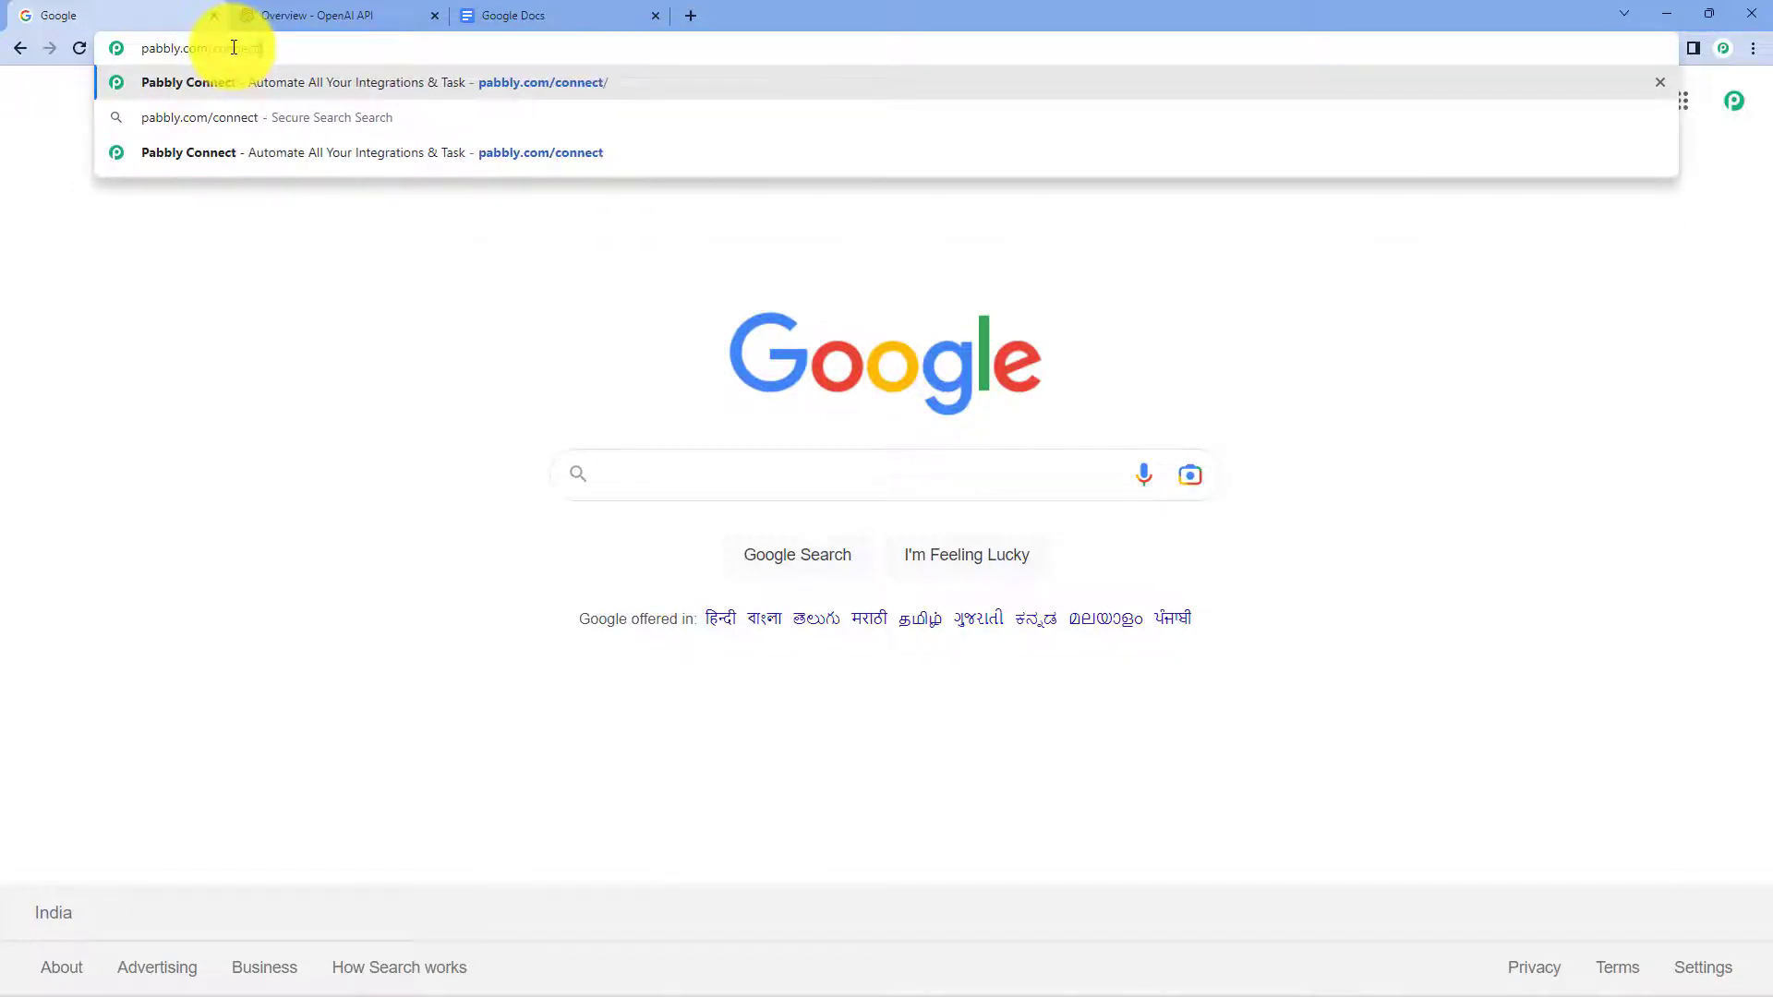
key(Return)
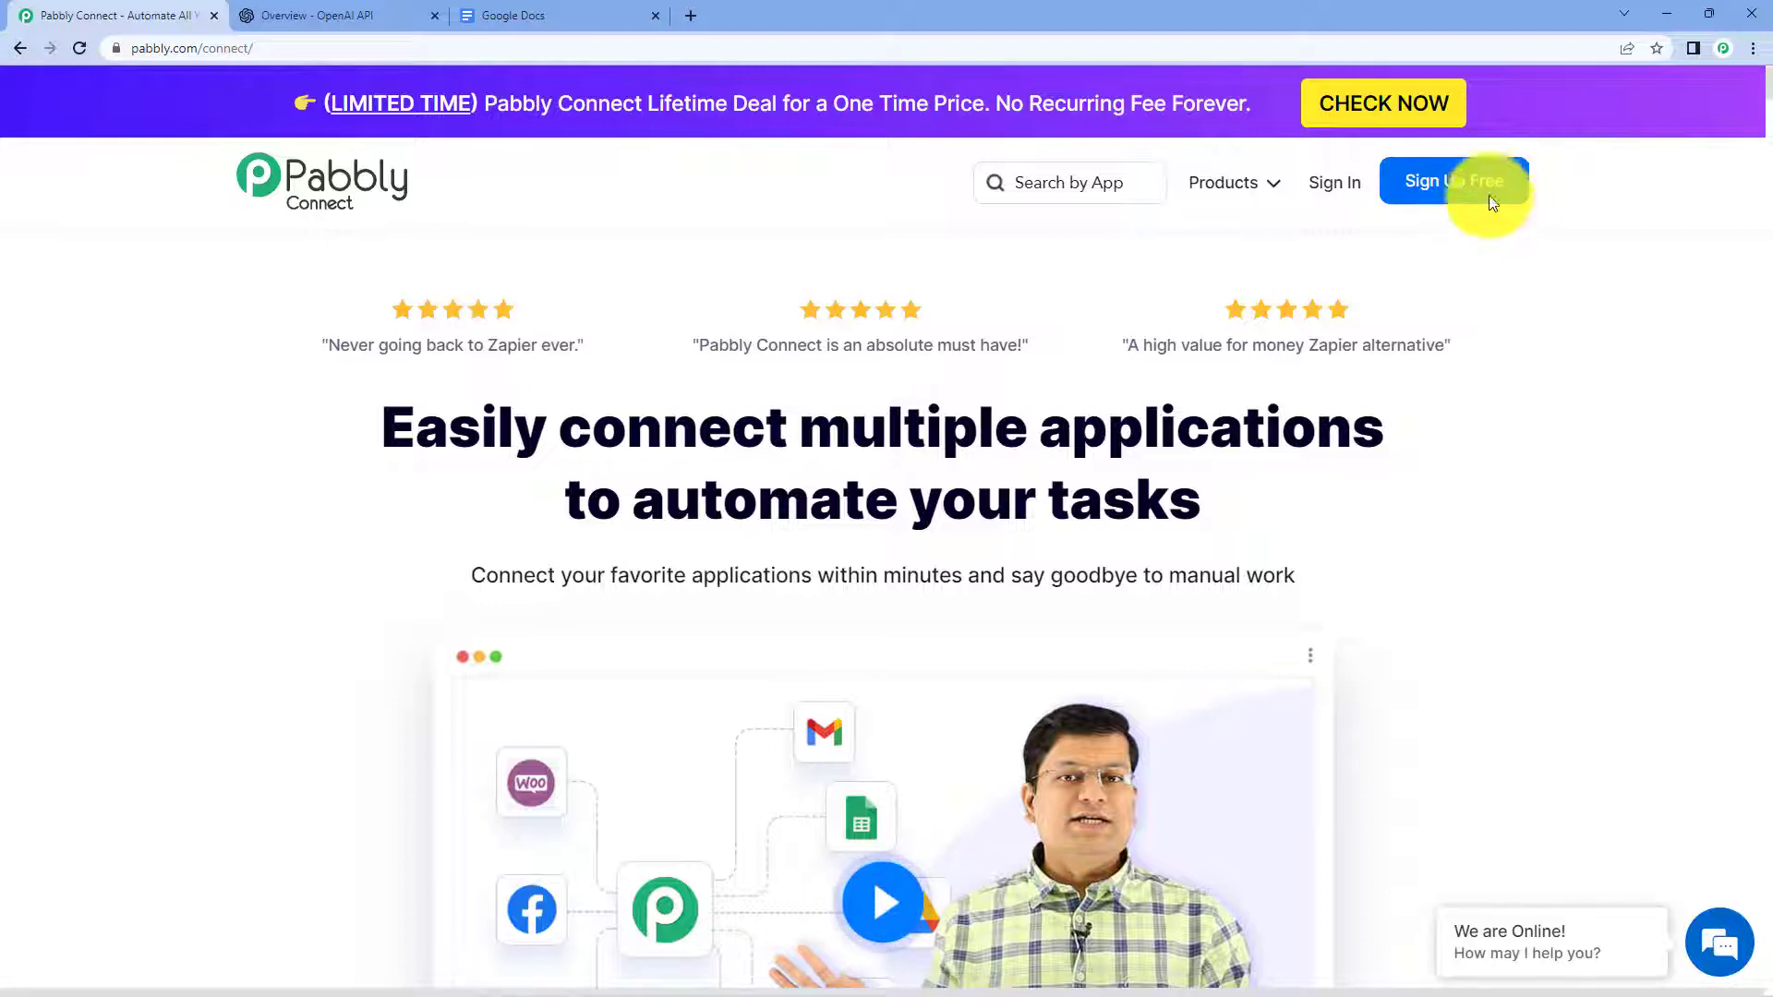
Sign in, then open Pabbly Connect from the All Apps page with Access Now
click(1352, 182)
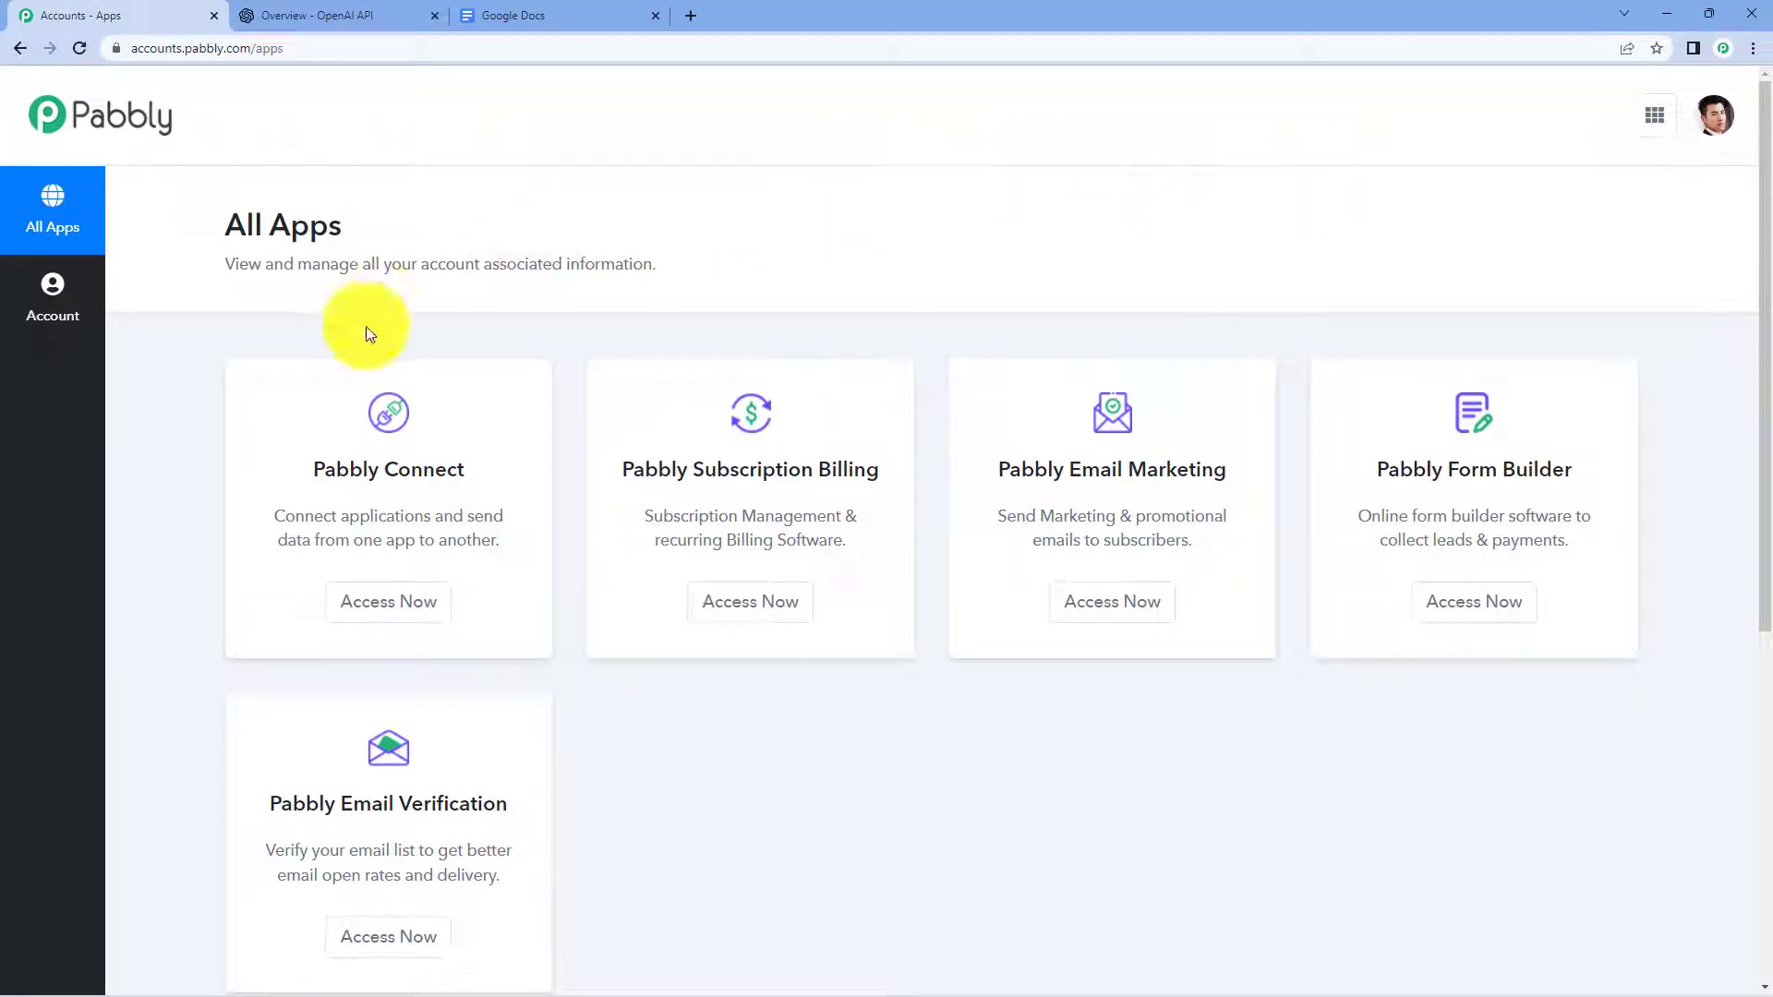
click(403, 600)
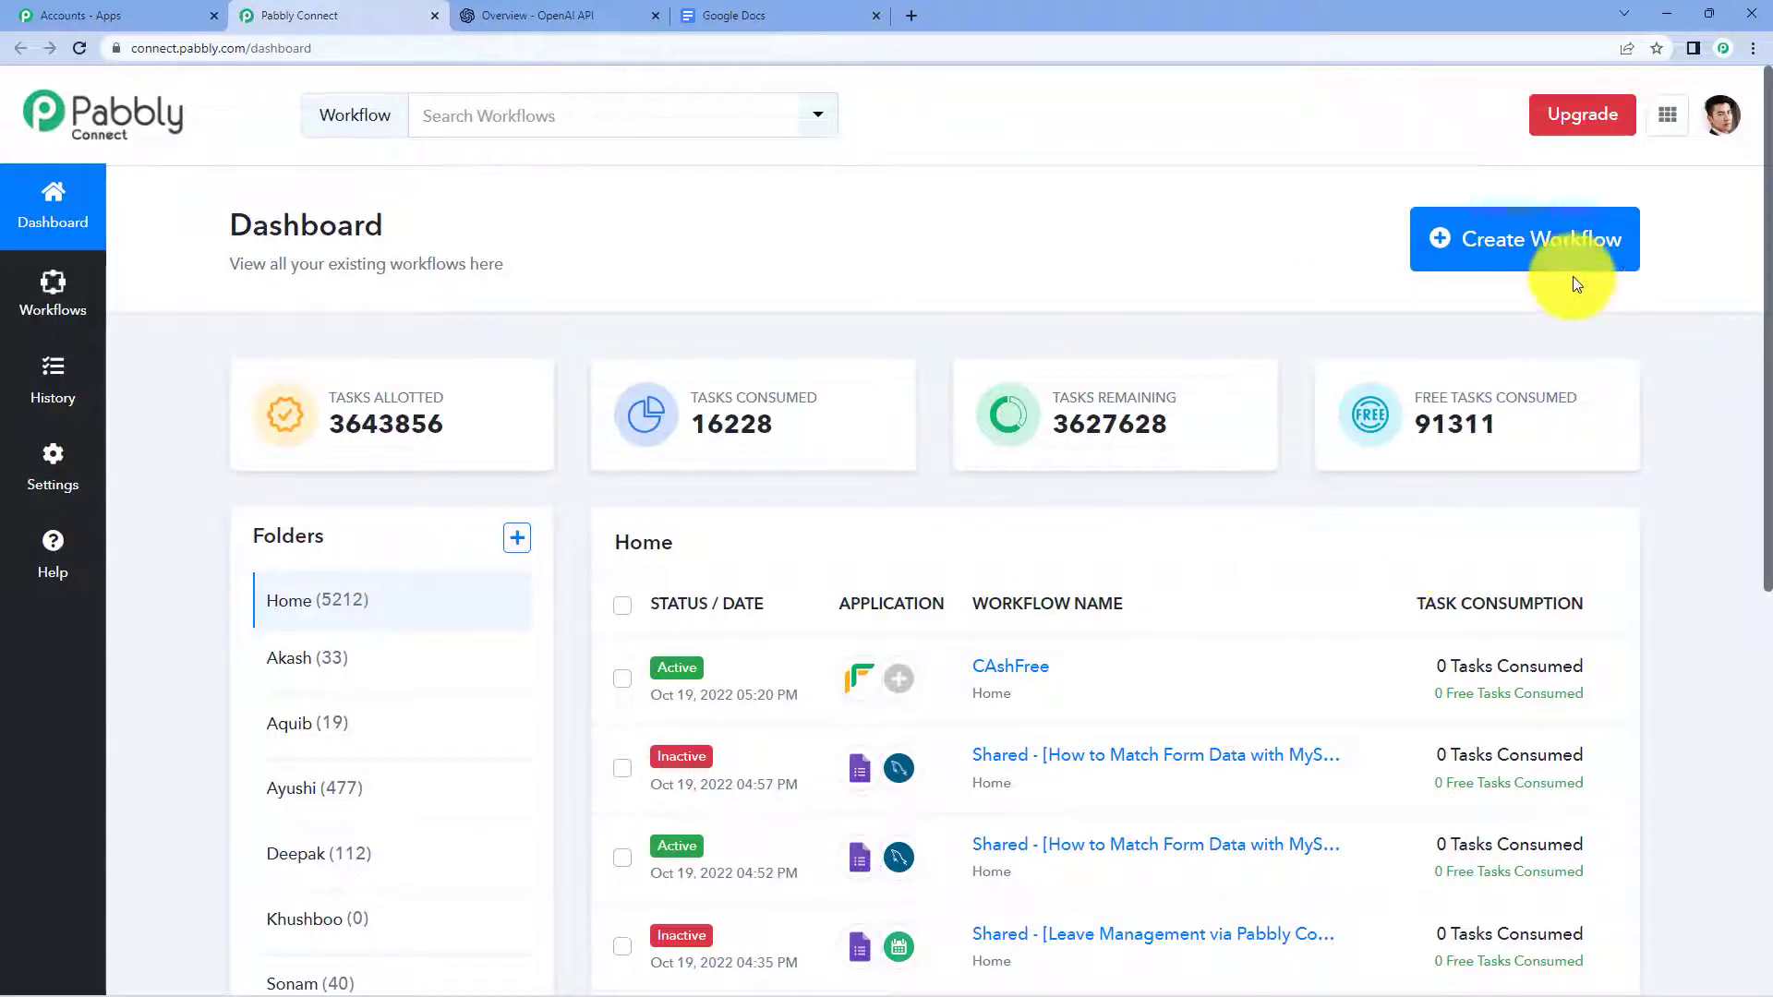
Create a workflow named 'Auto-Generate Blogs for YouTube Videos'
click(1536, 261)
text(Au)
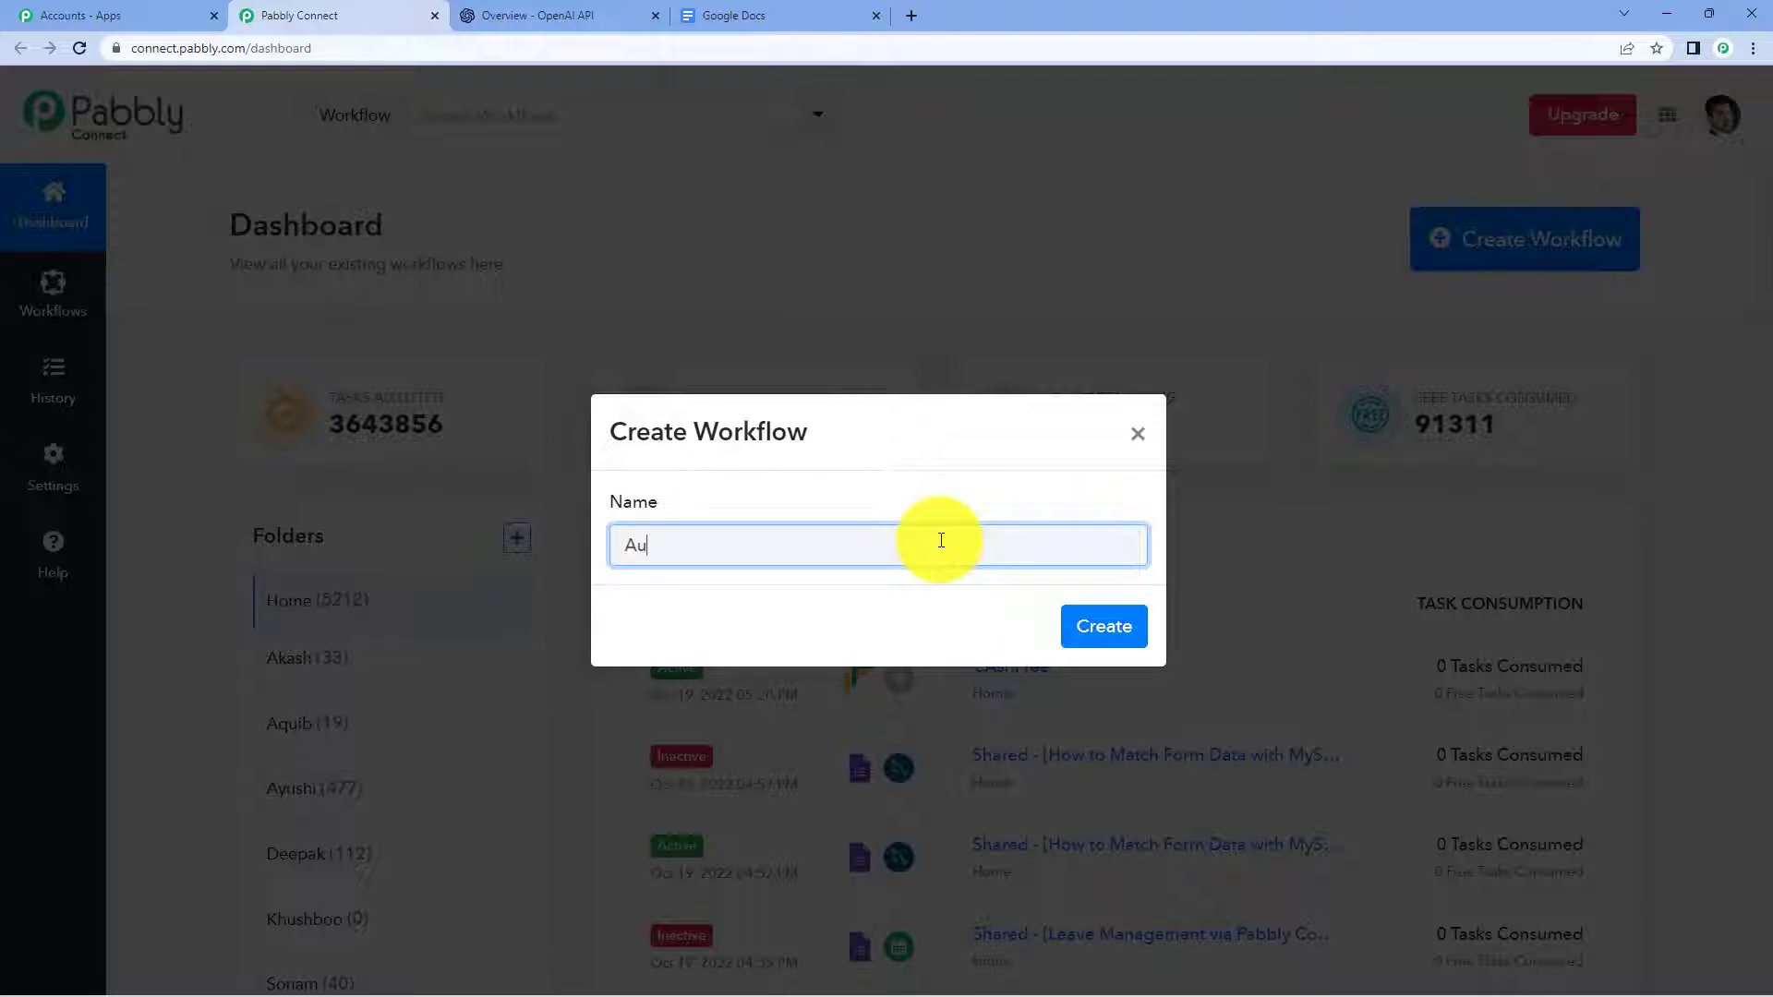
key(BackSpace)
text(to-Generate Blogs for YouTube Videos)
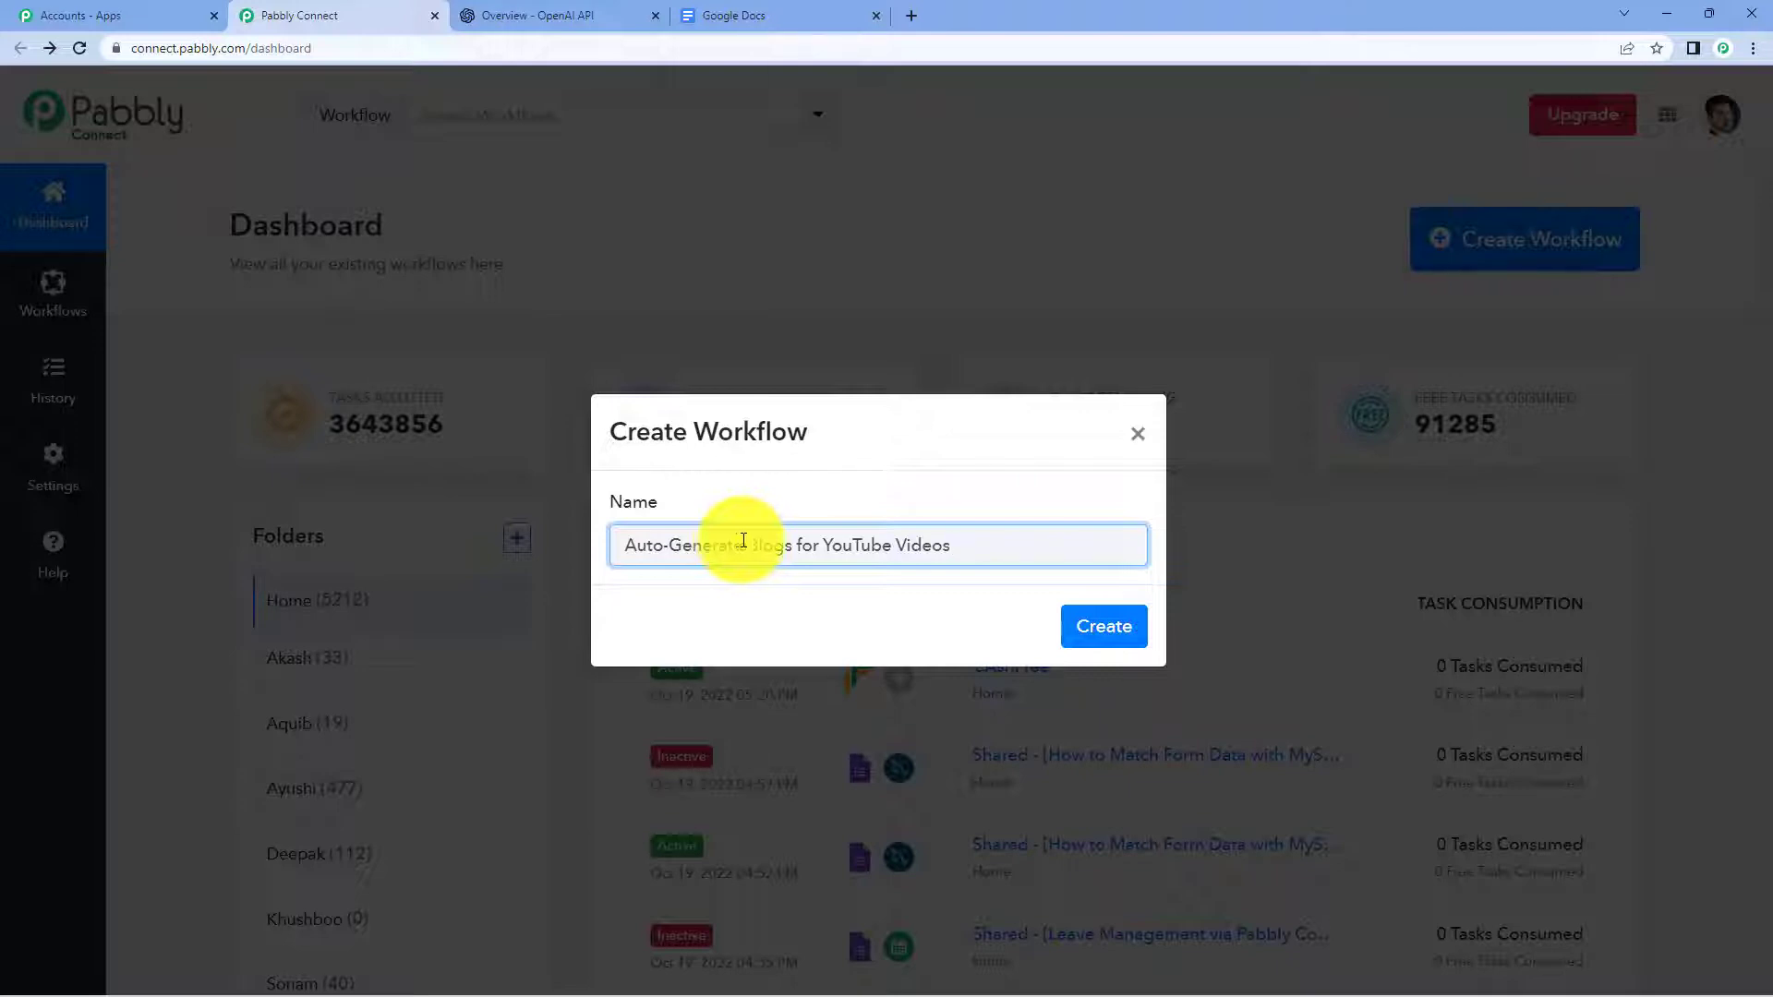
click(1071, 629)
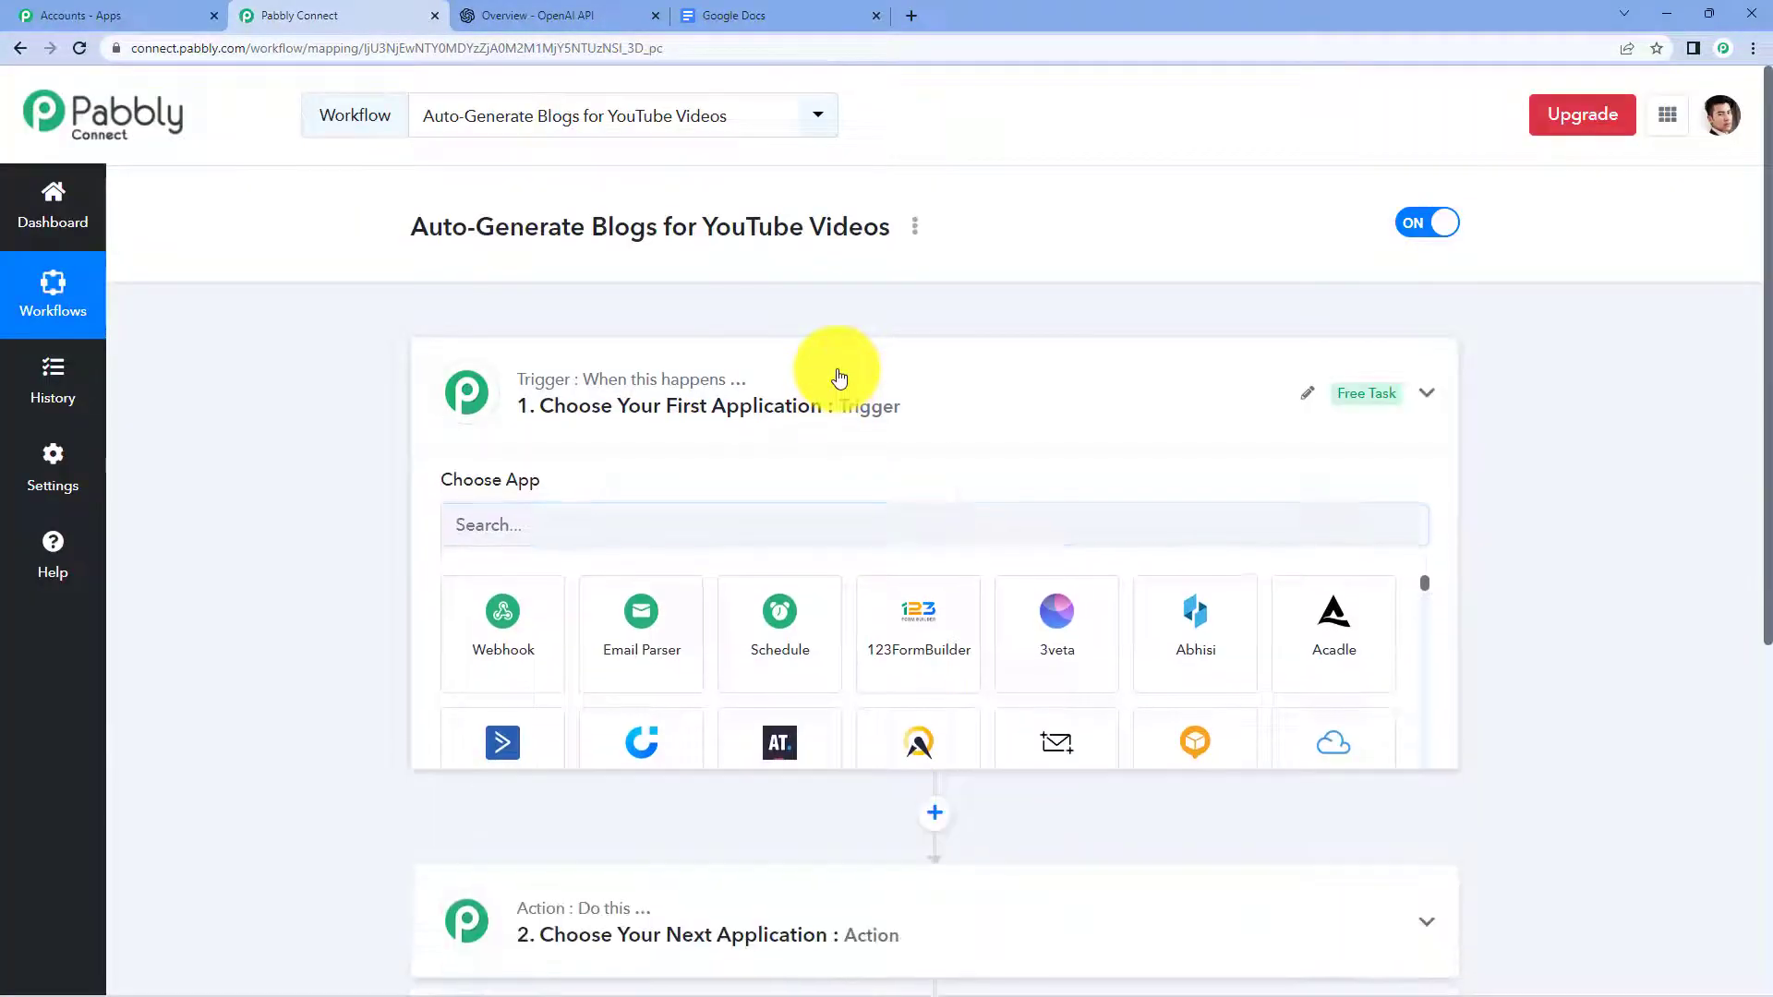
click(839, 377)
scroll(839, 377, down, 1)
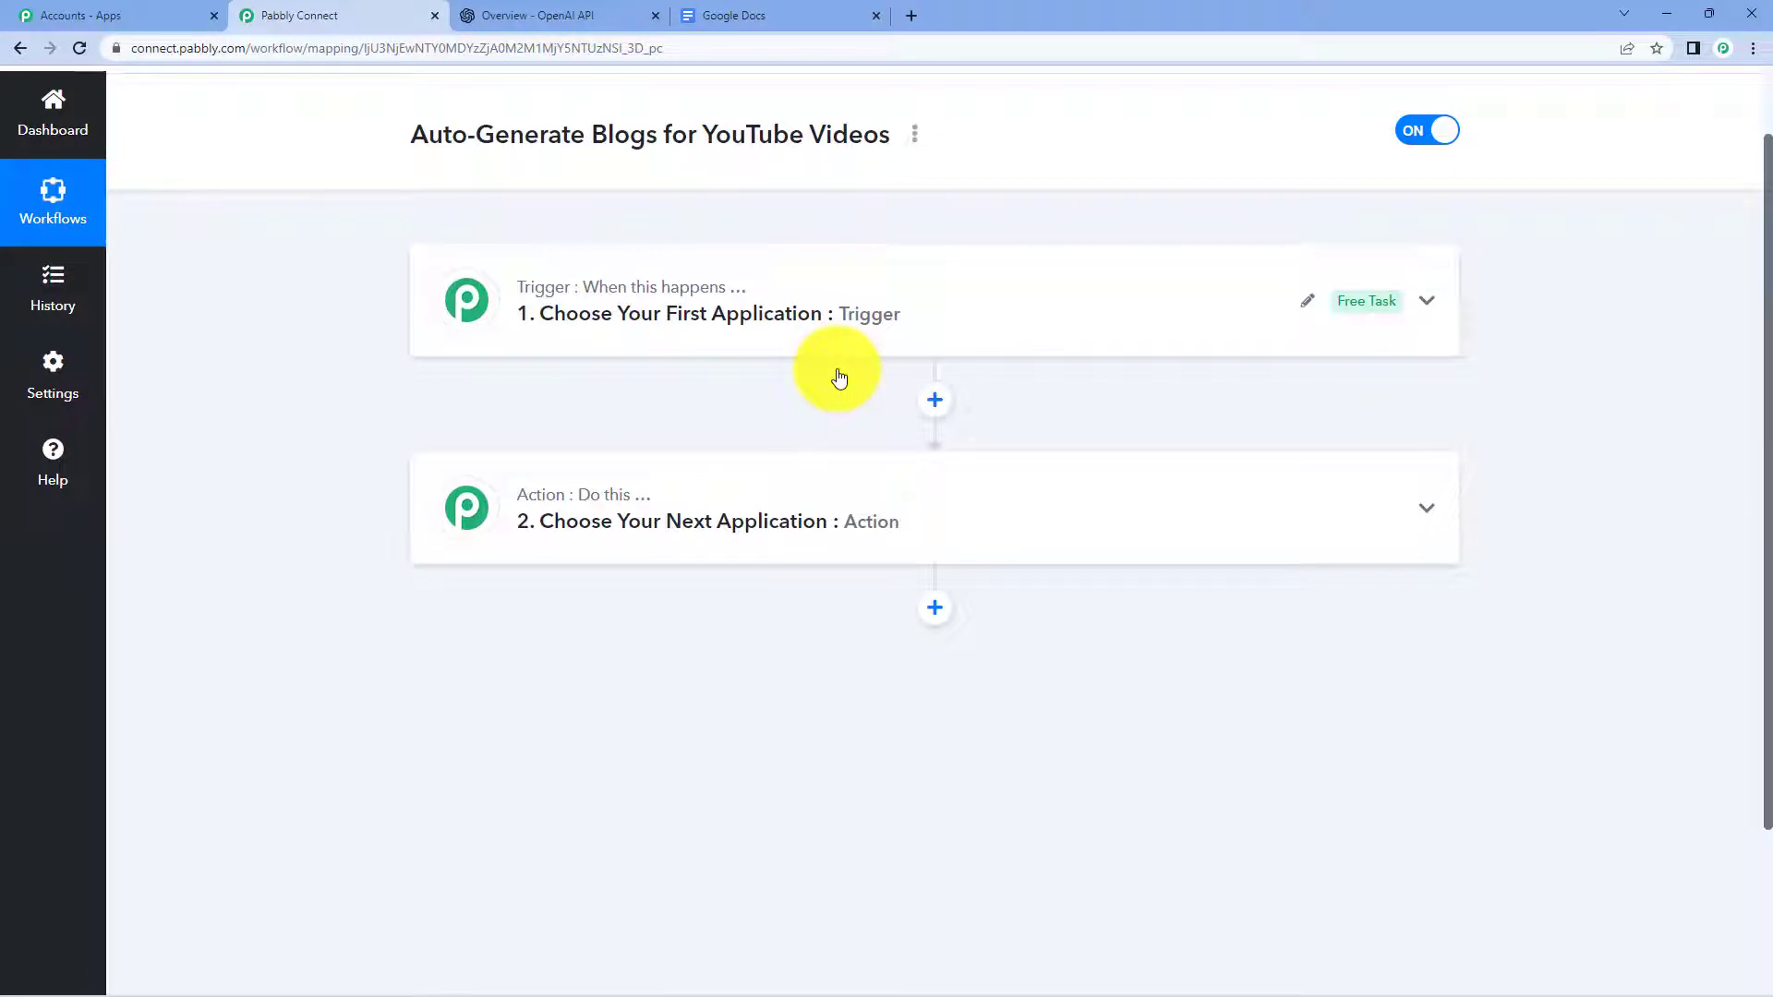
click(795, 336)
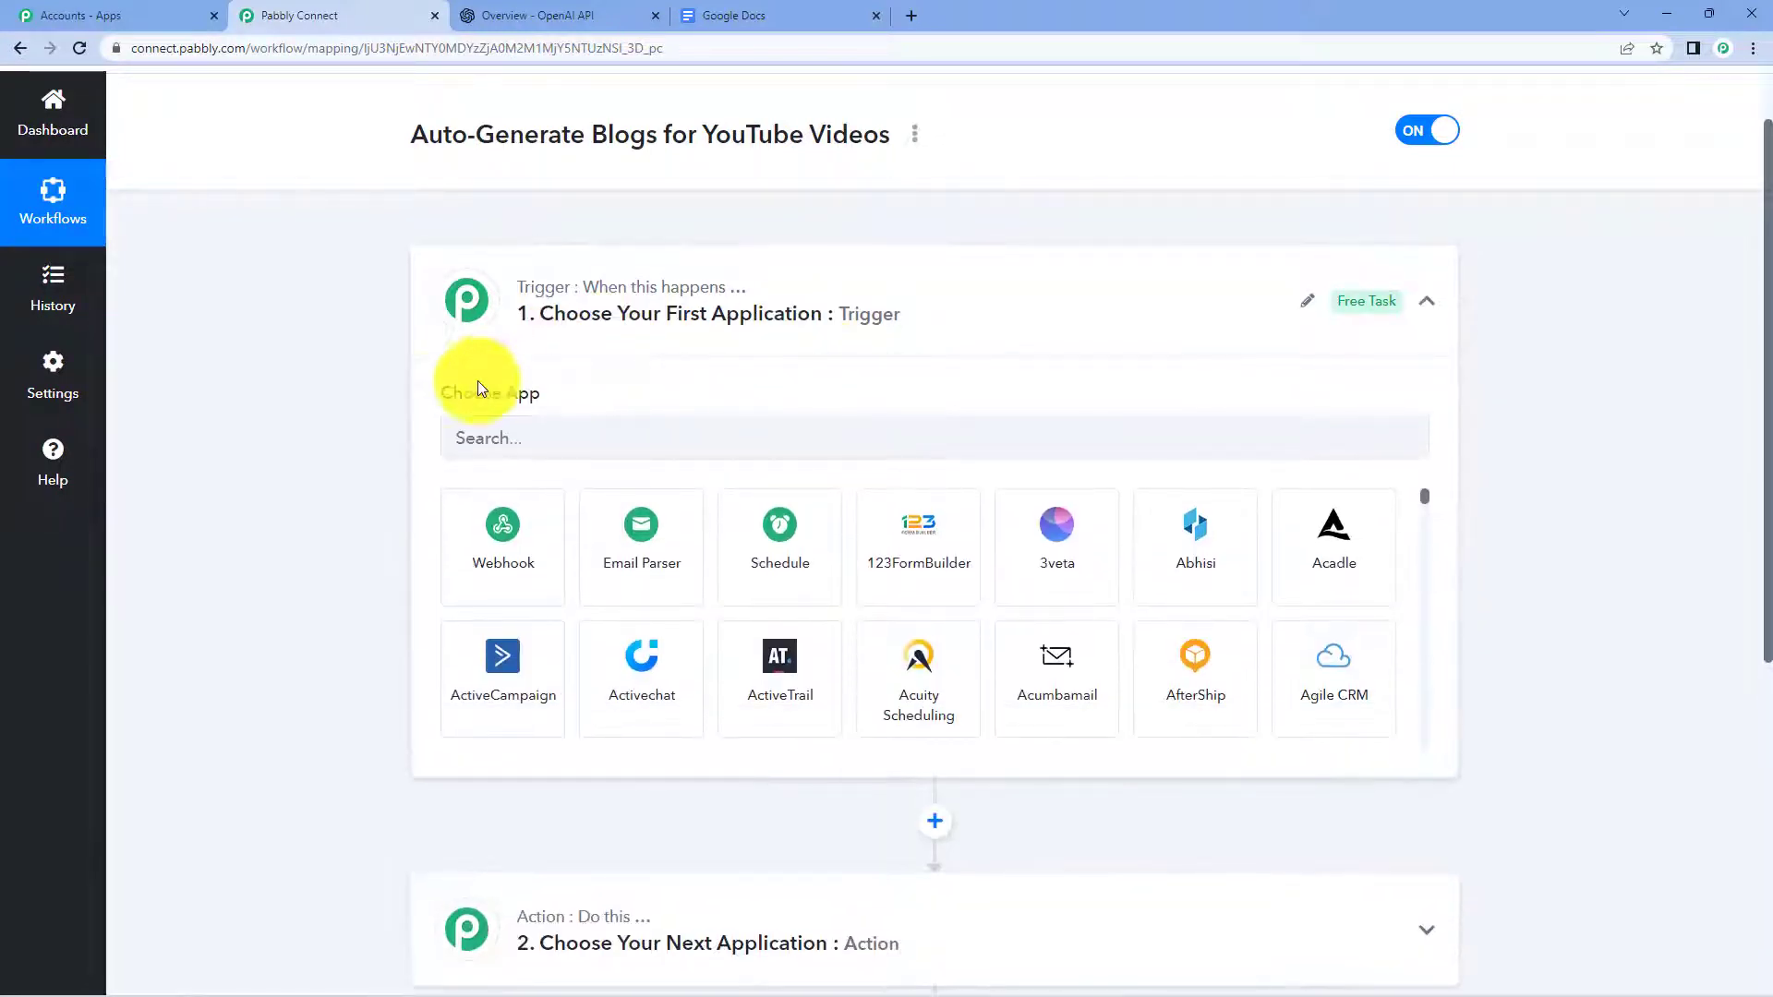
scroll(628, 369, down, 4)
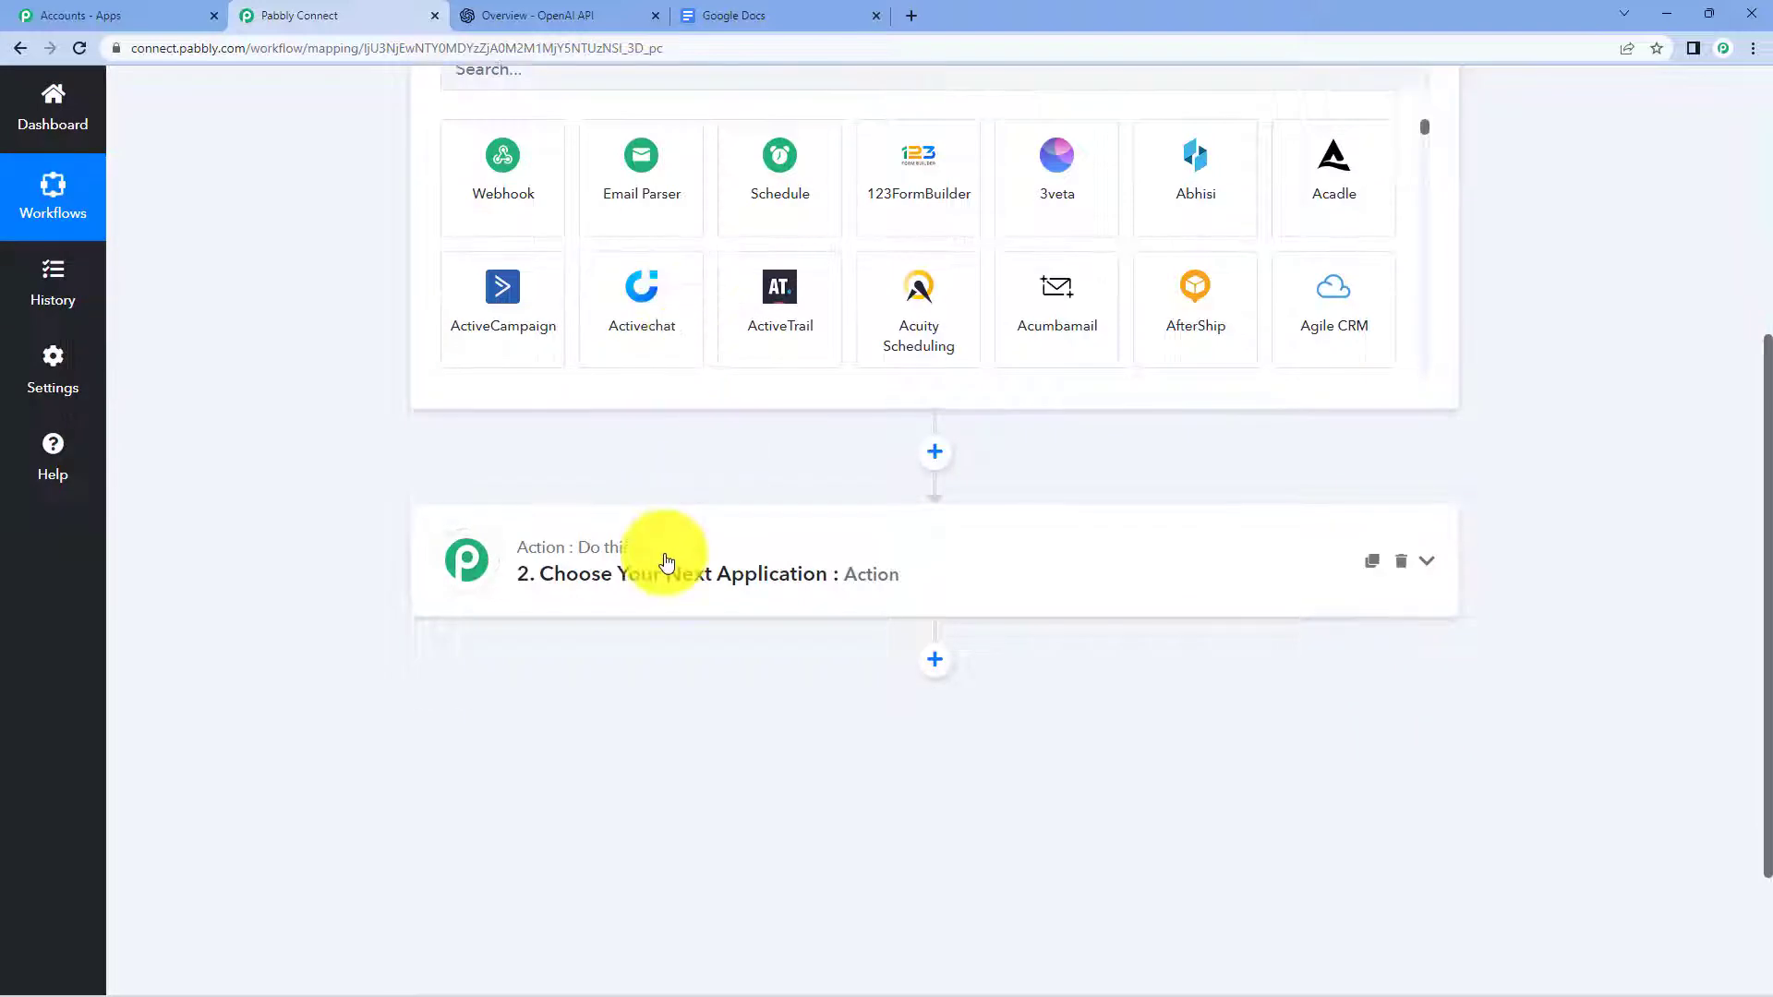
click(666, 551)
scroll(690, 438, up, 5)
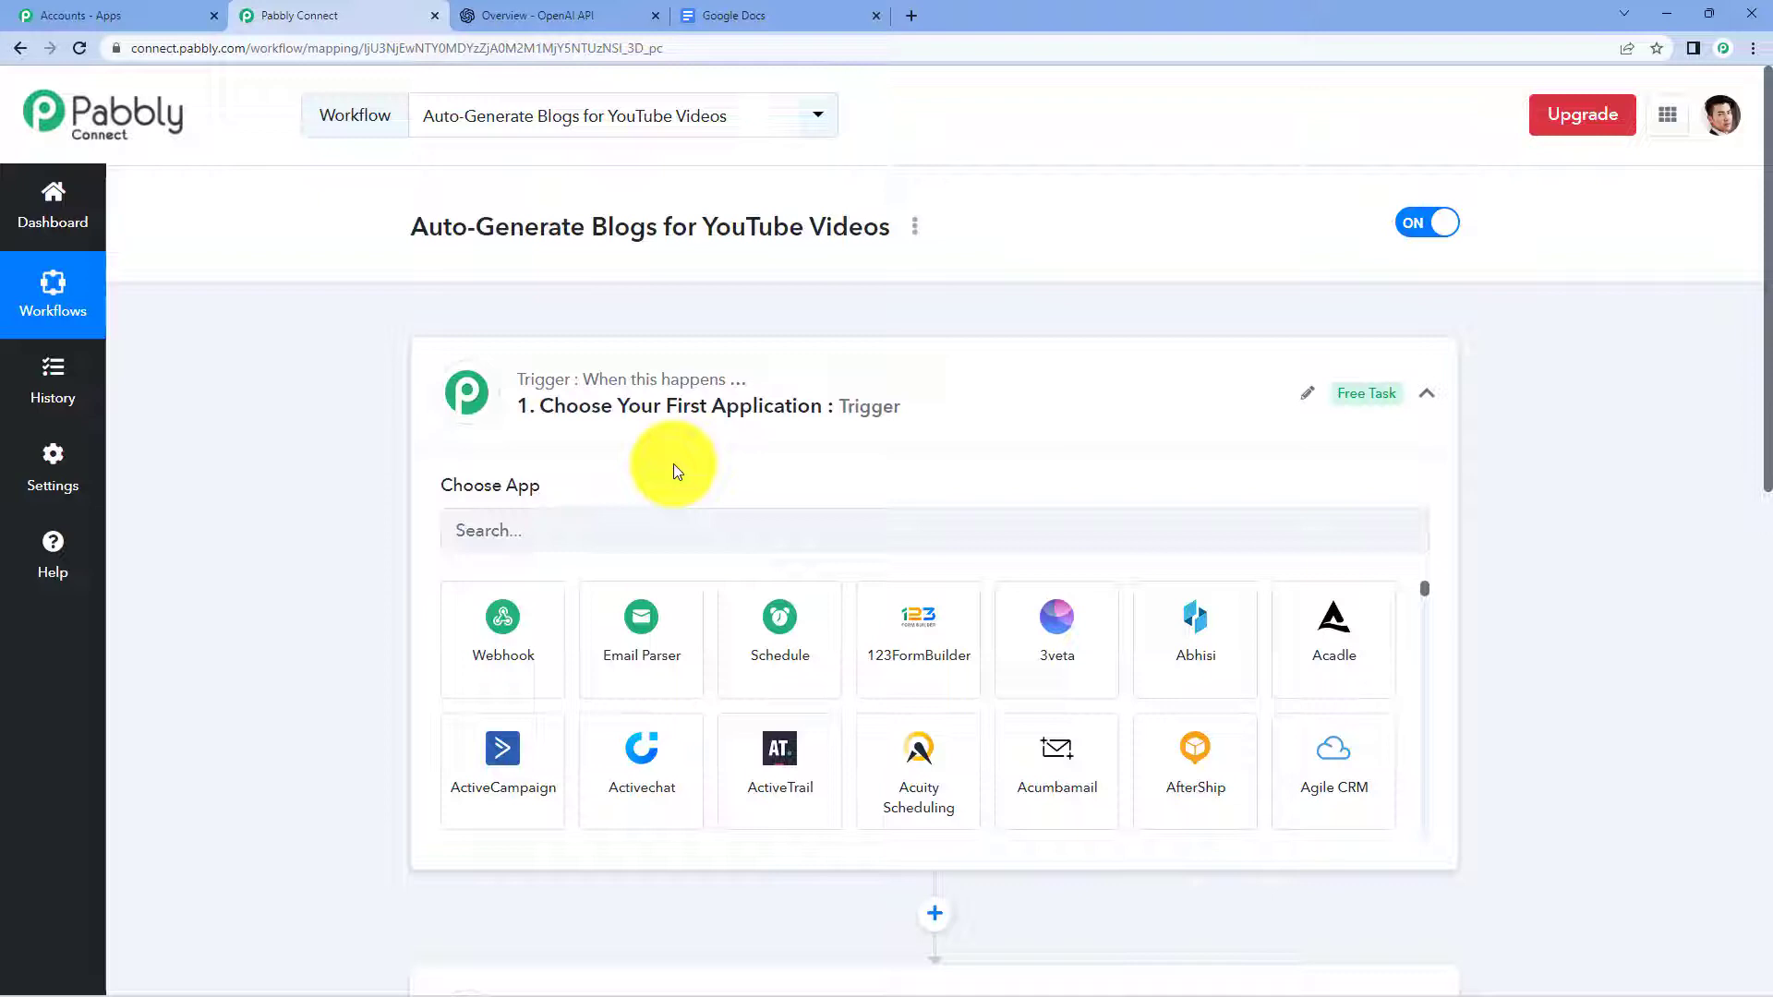
scroll(673, 464, down, 5)
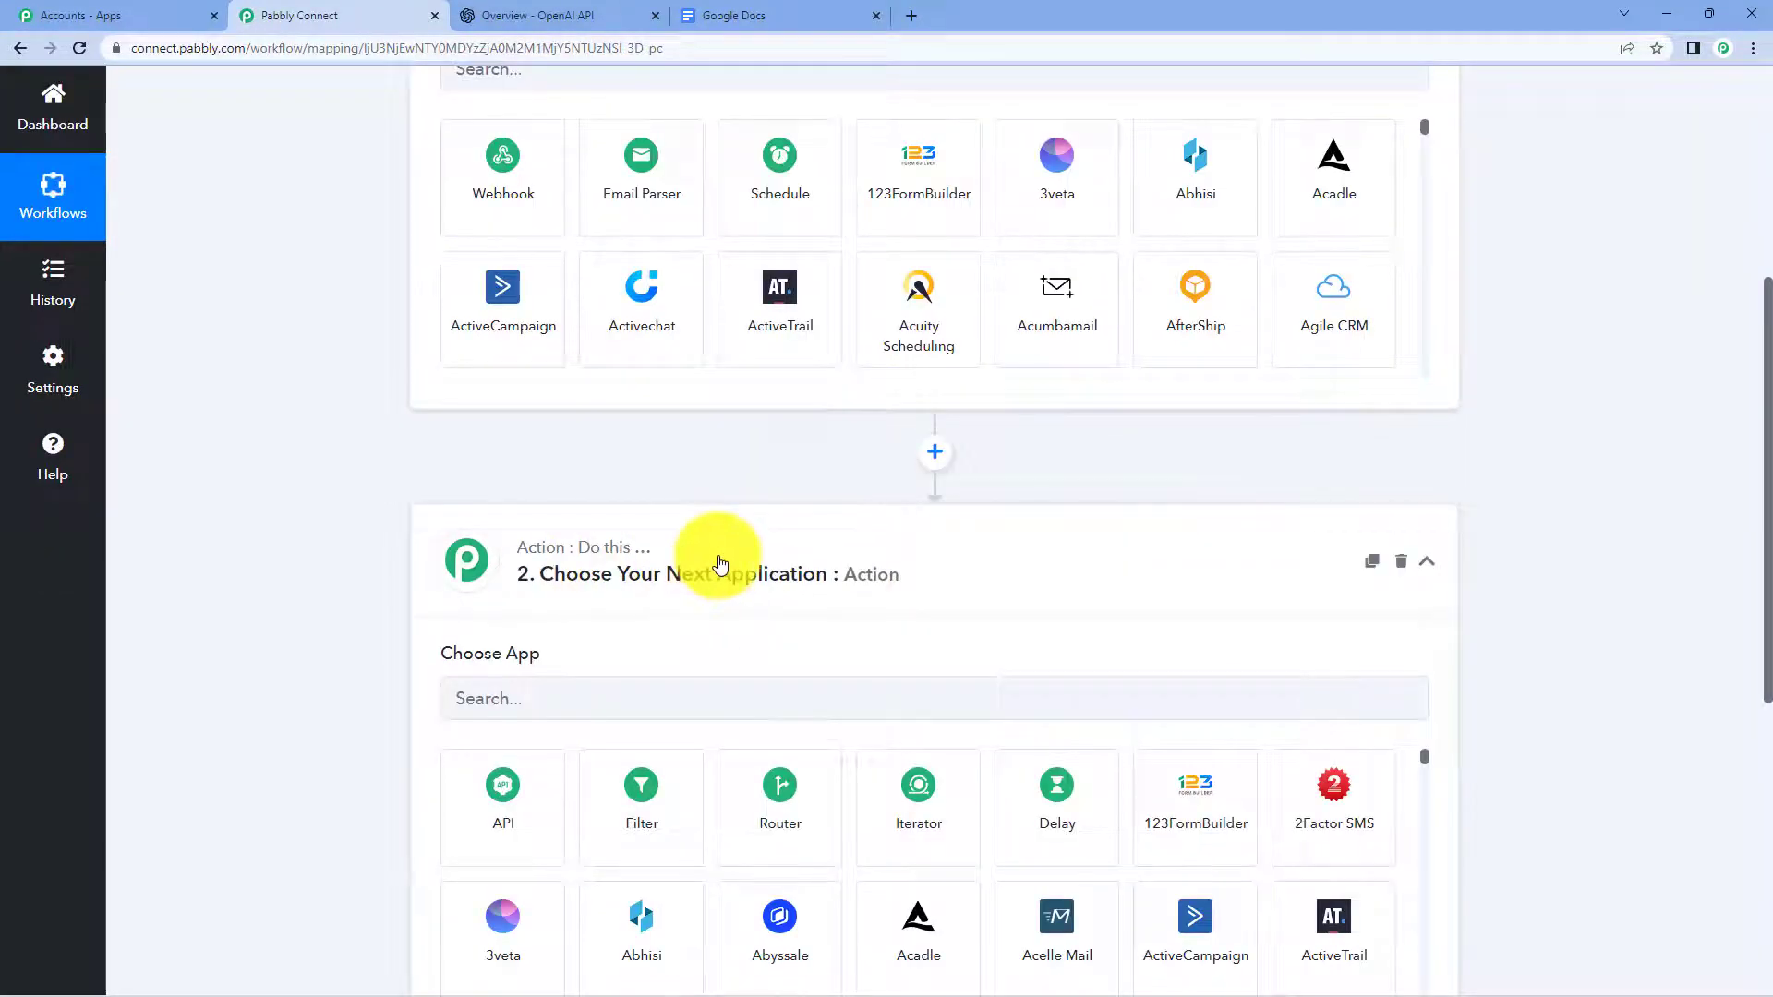
scroll(720, 564, up, 5)
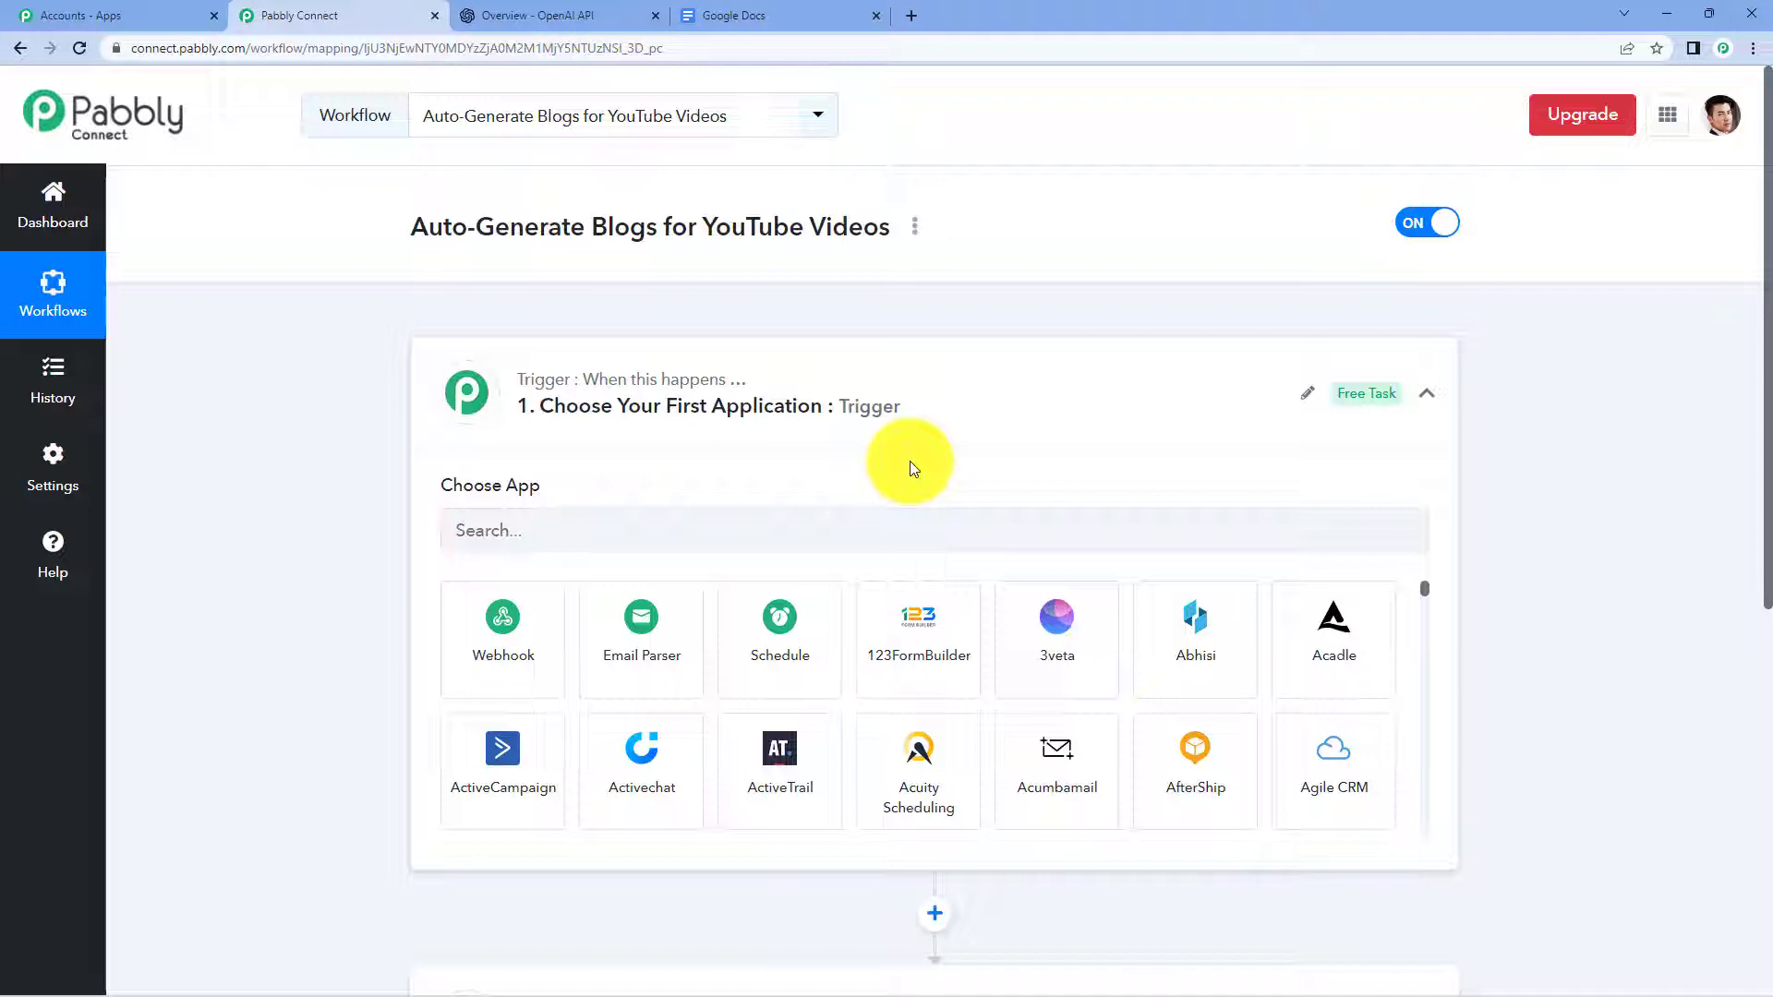
Set the trigger app to YouTube with the 'New Video in Channel with Video URL' event
click(824, 530)
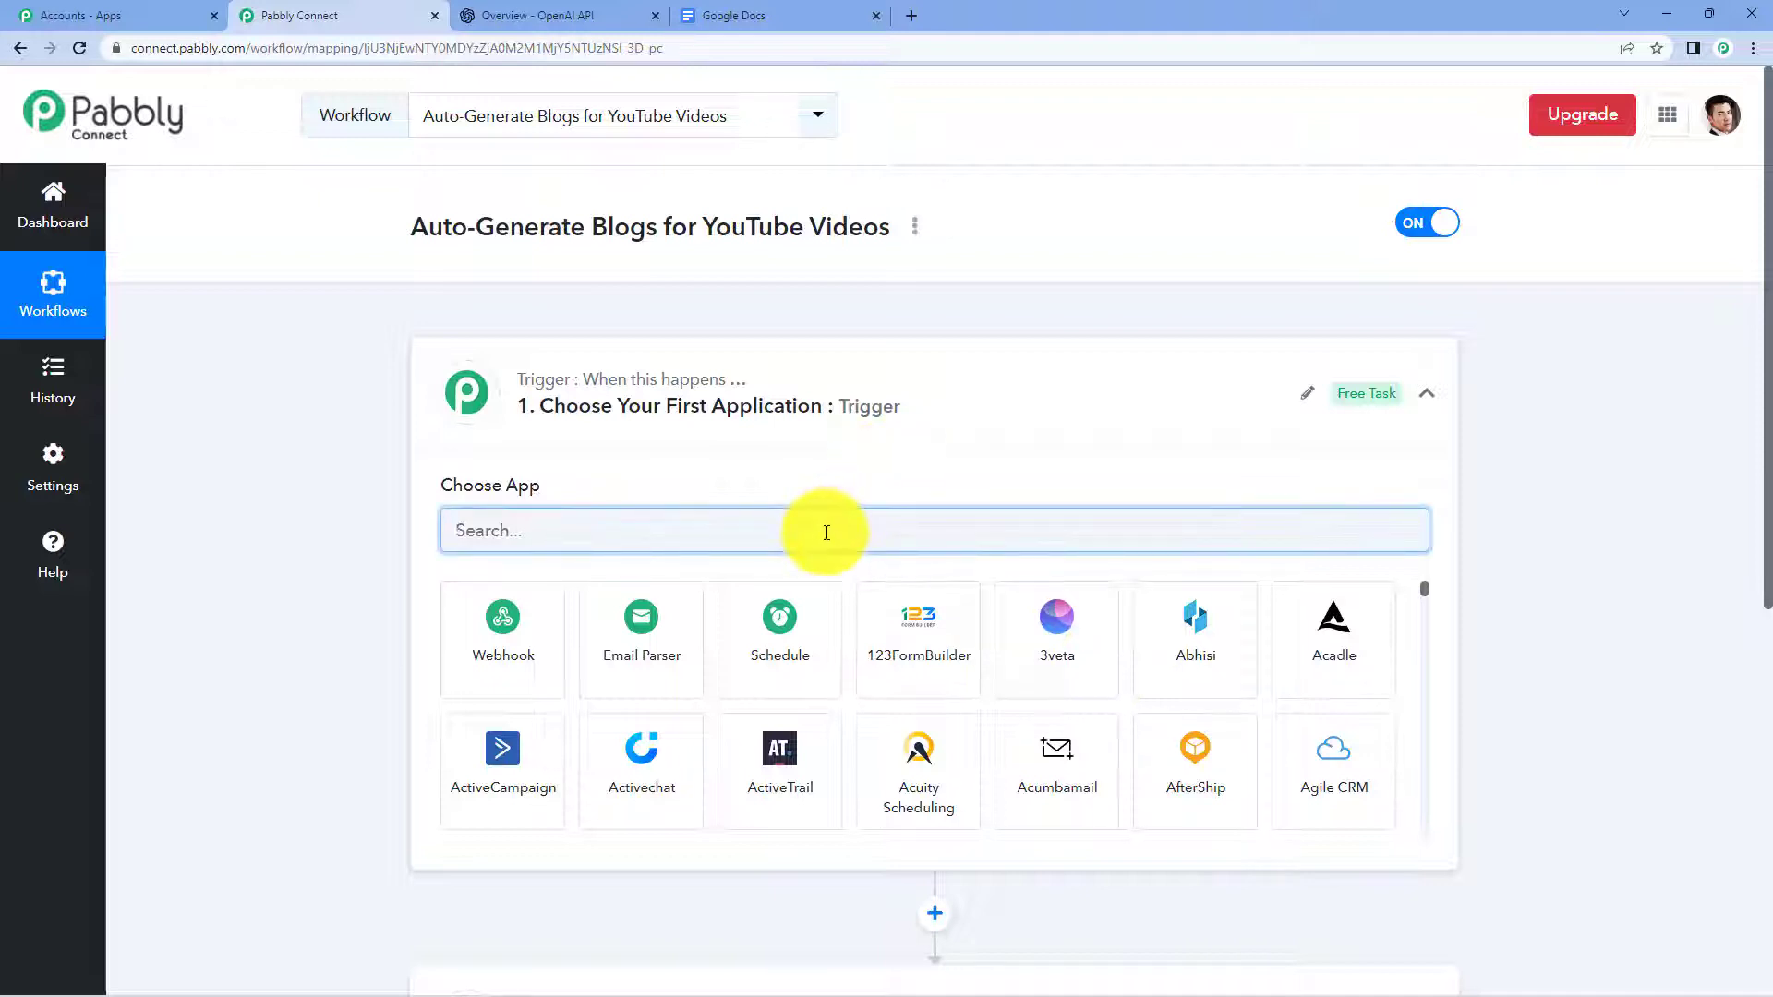
text(yoo)
key(BackSpace)
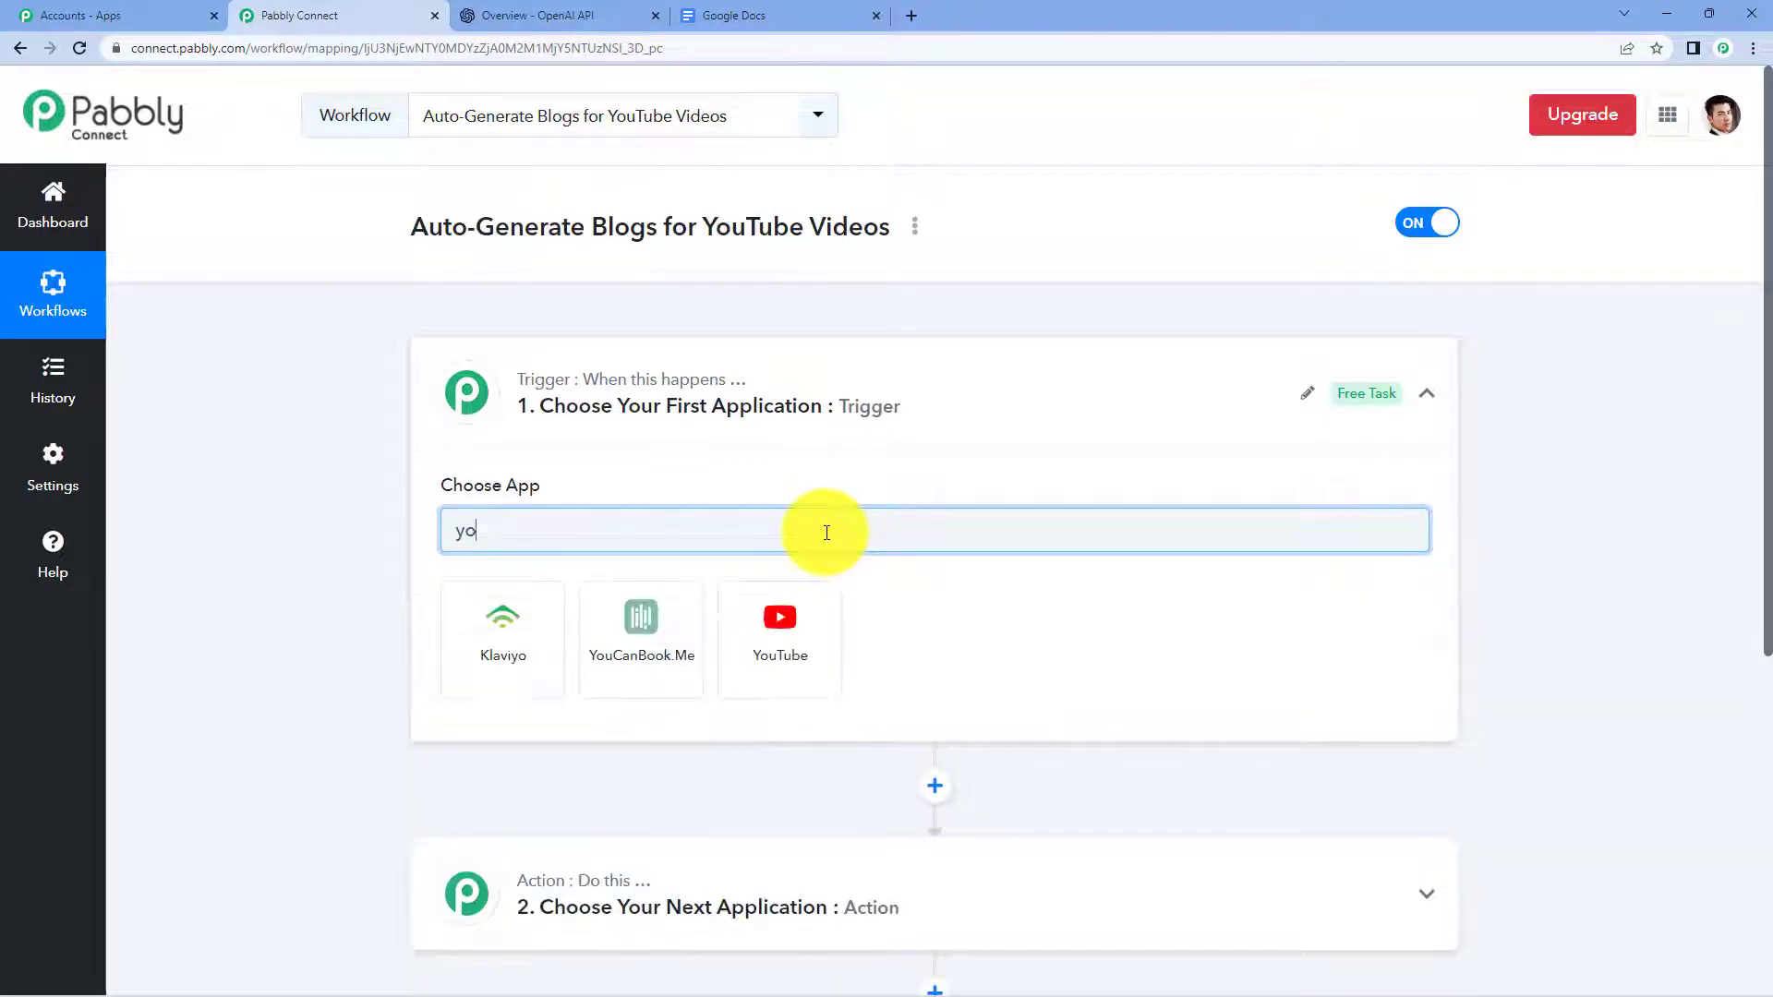
text(utuy)
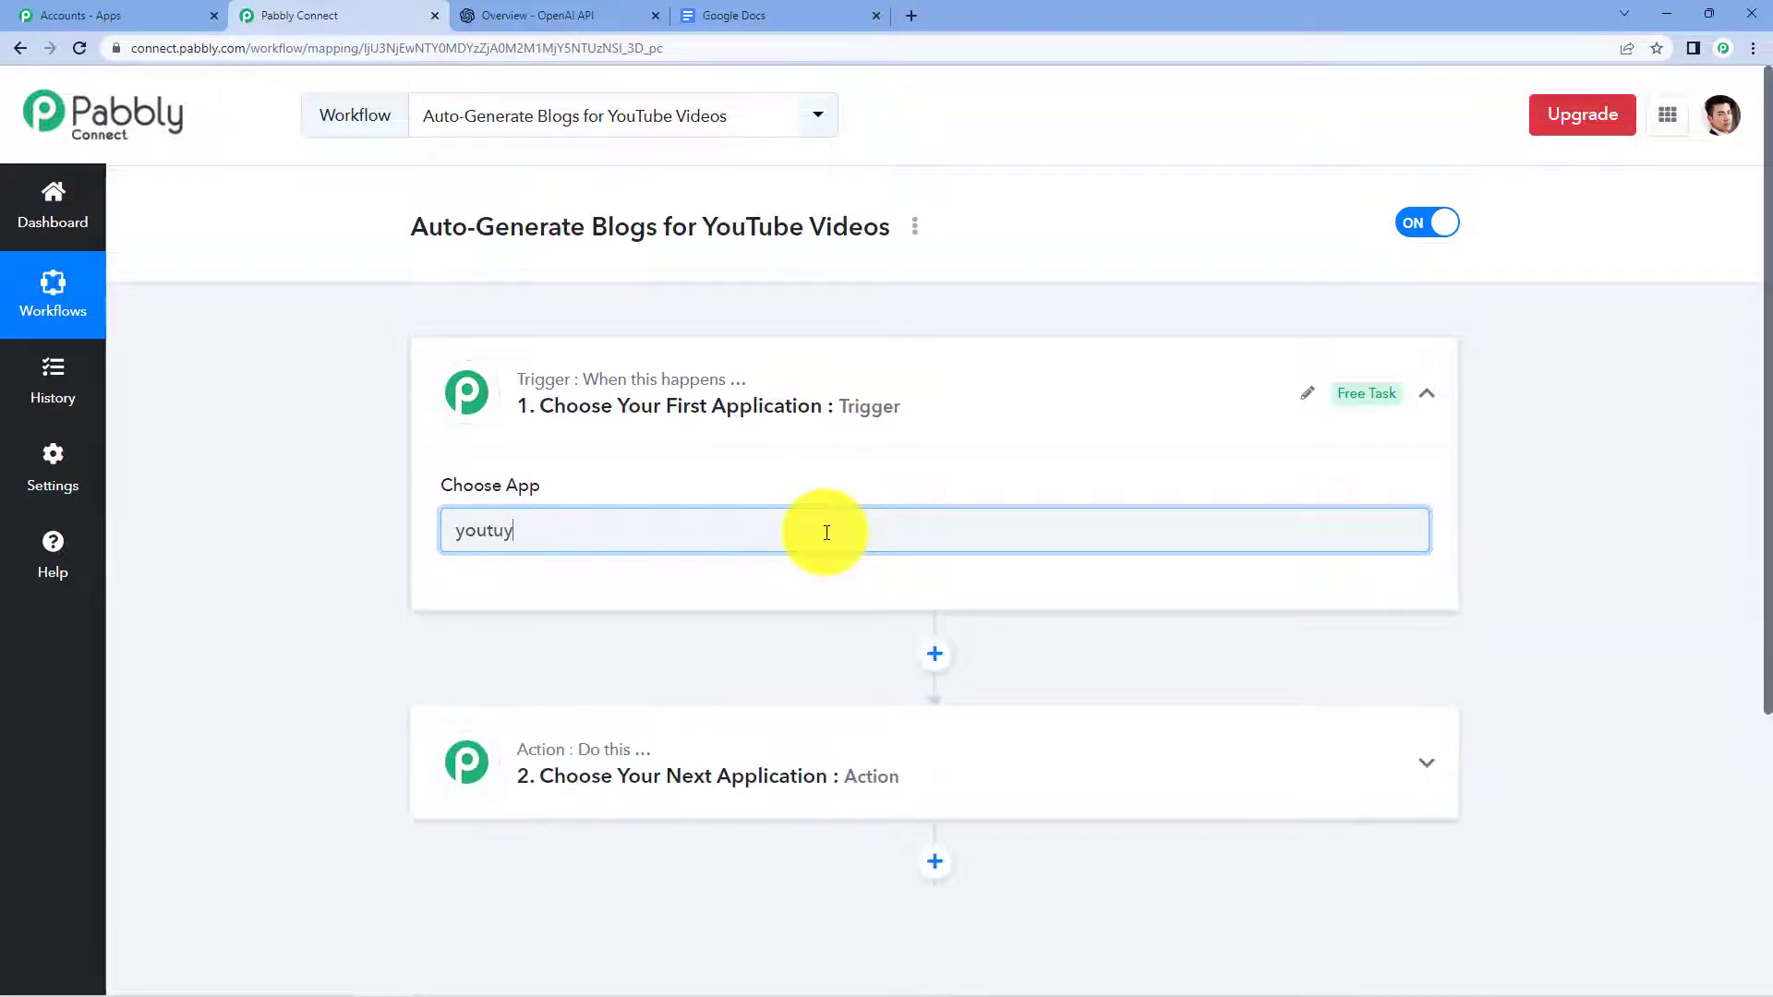
key(BackSpace)
click(523, 647)
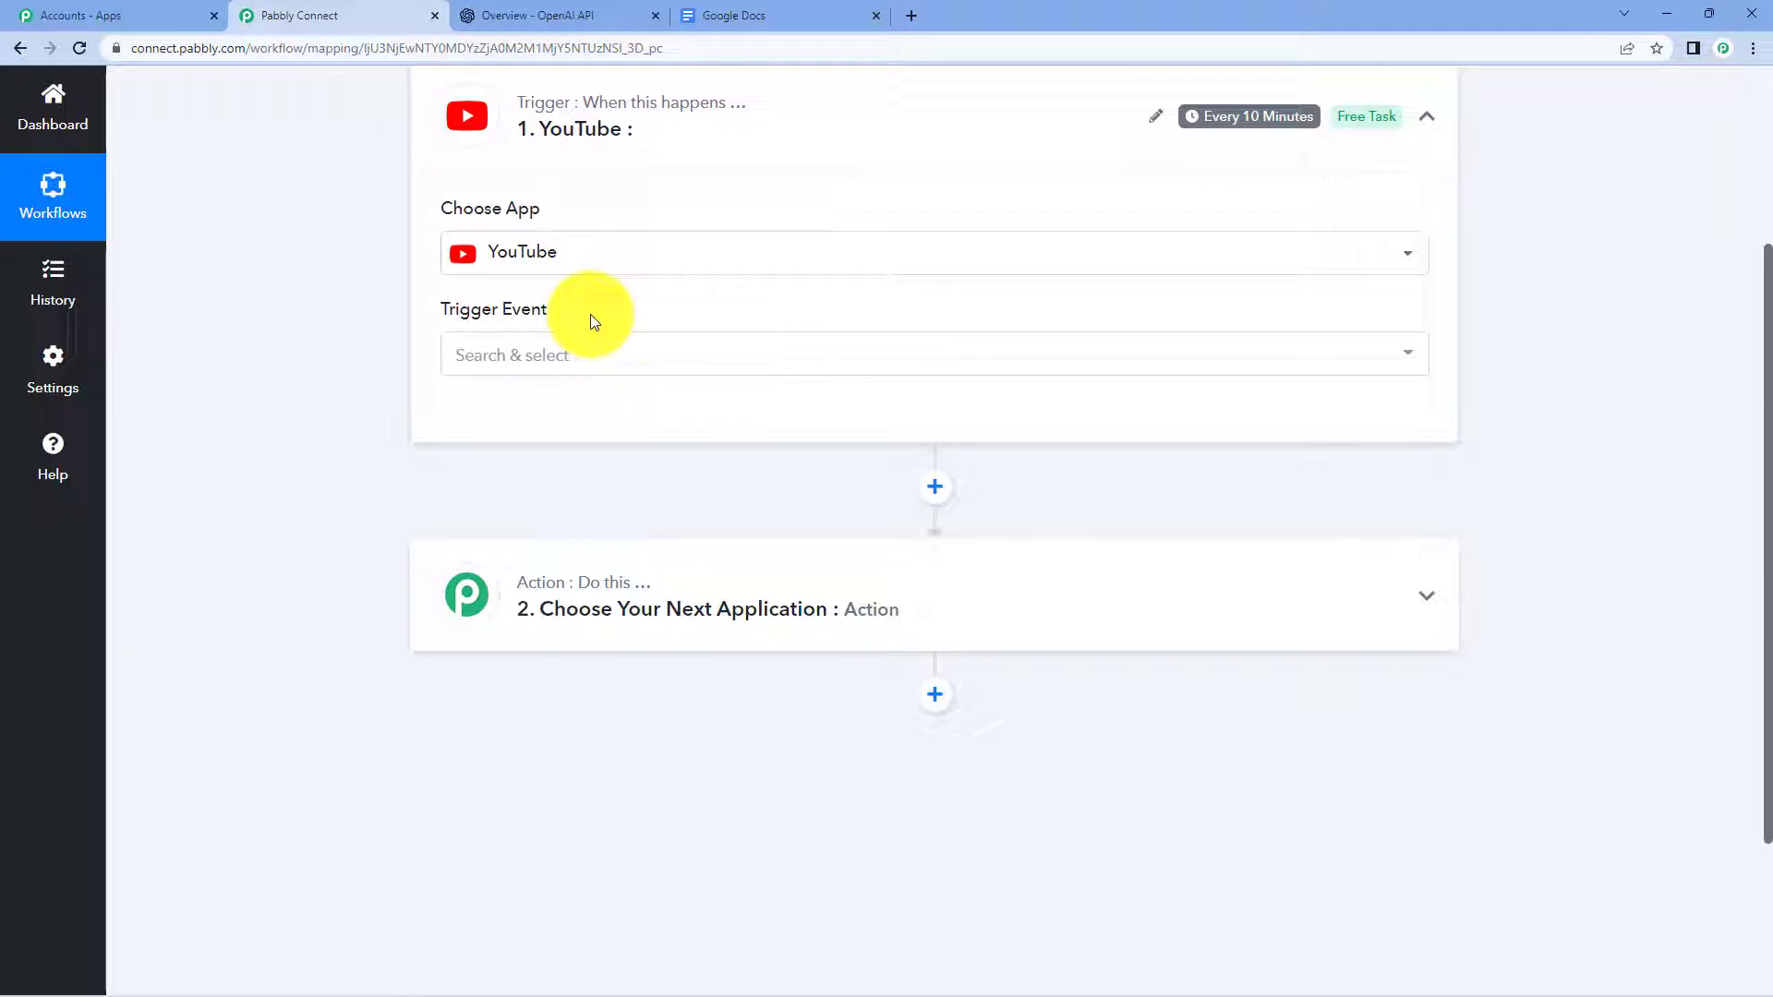
click(591, 356)
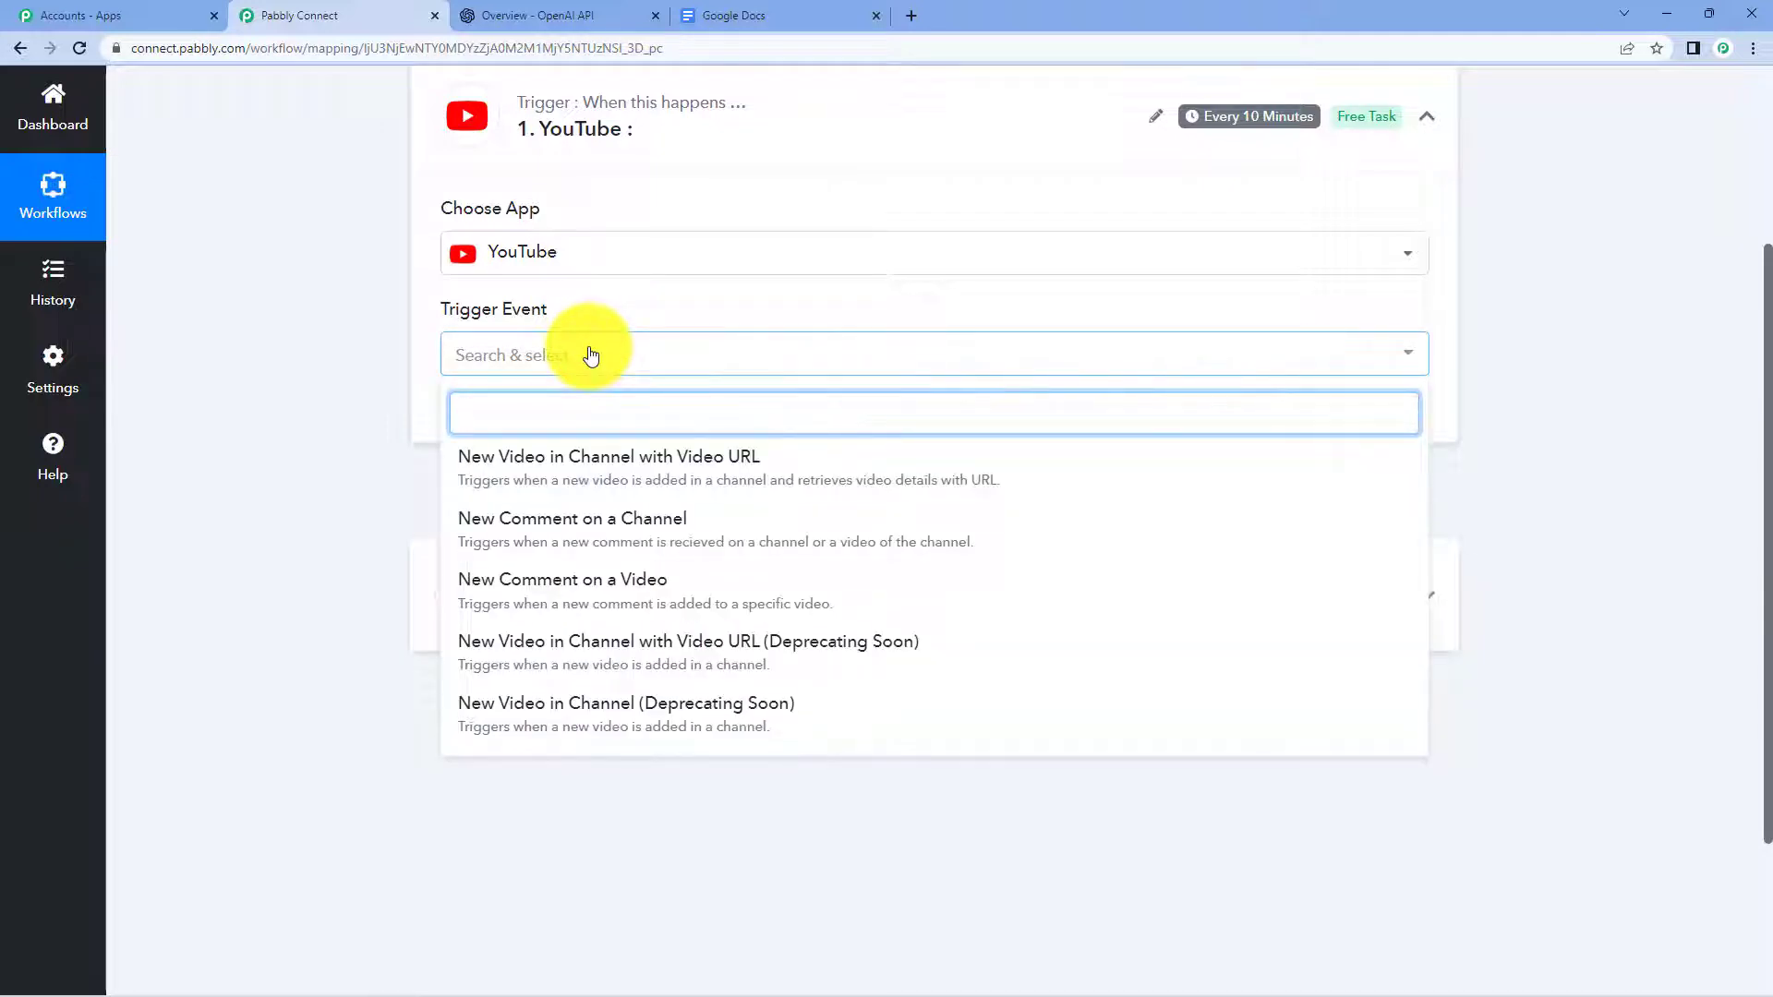
click(682, 476)
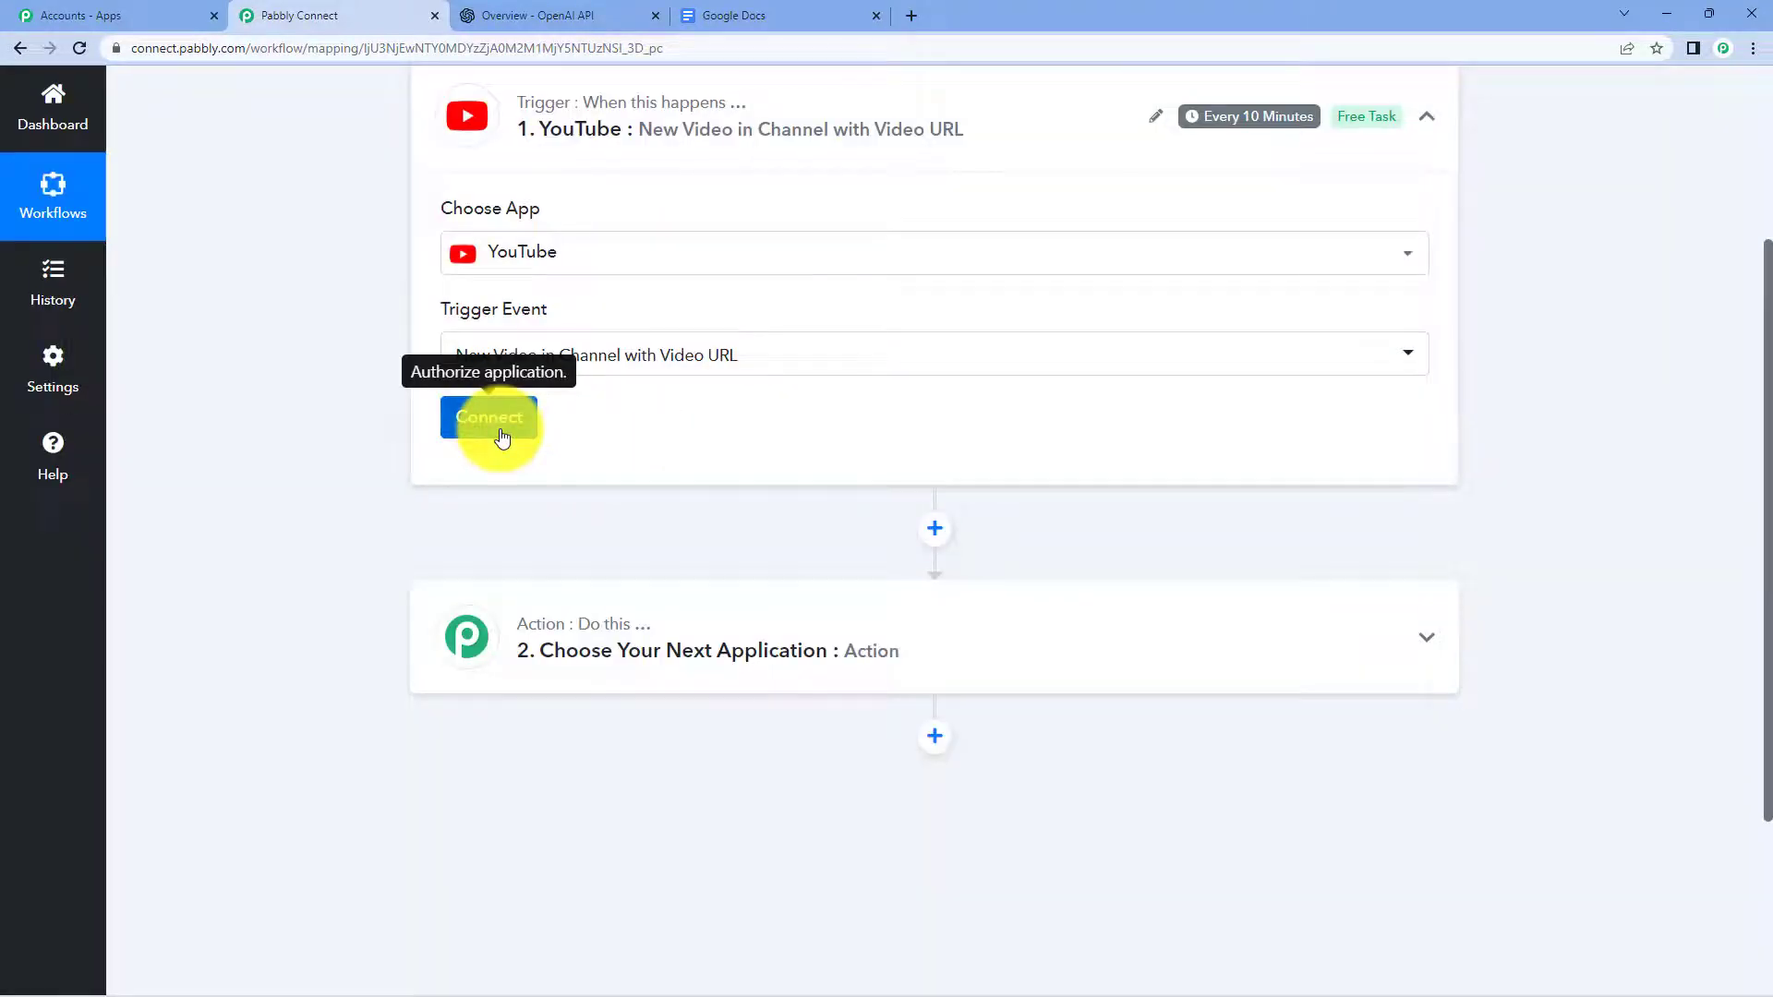
Authorize a new YouTube connection using the Google account
click(488, 418)
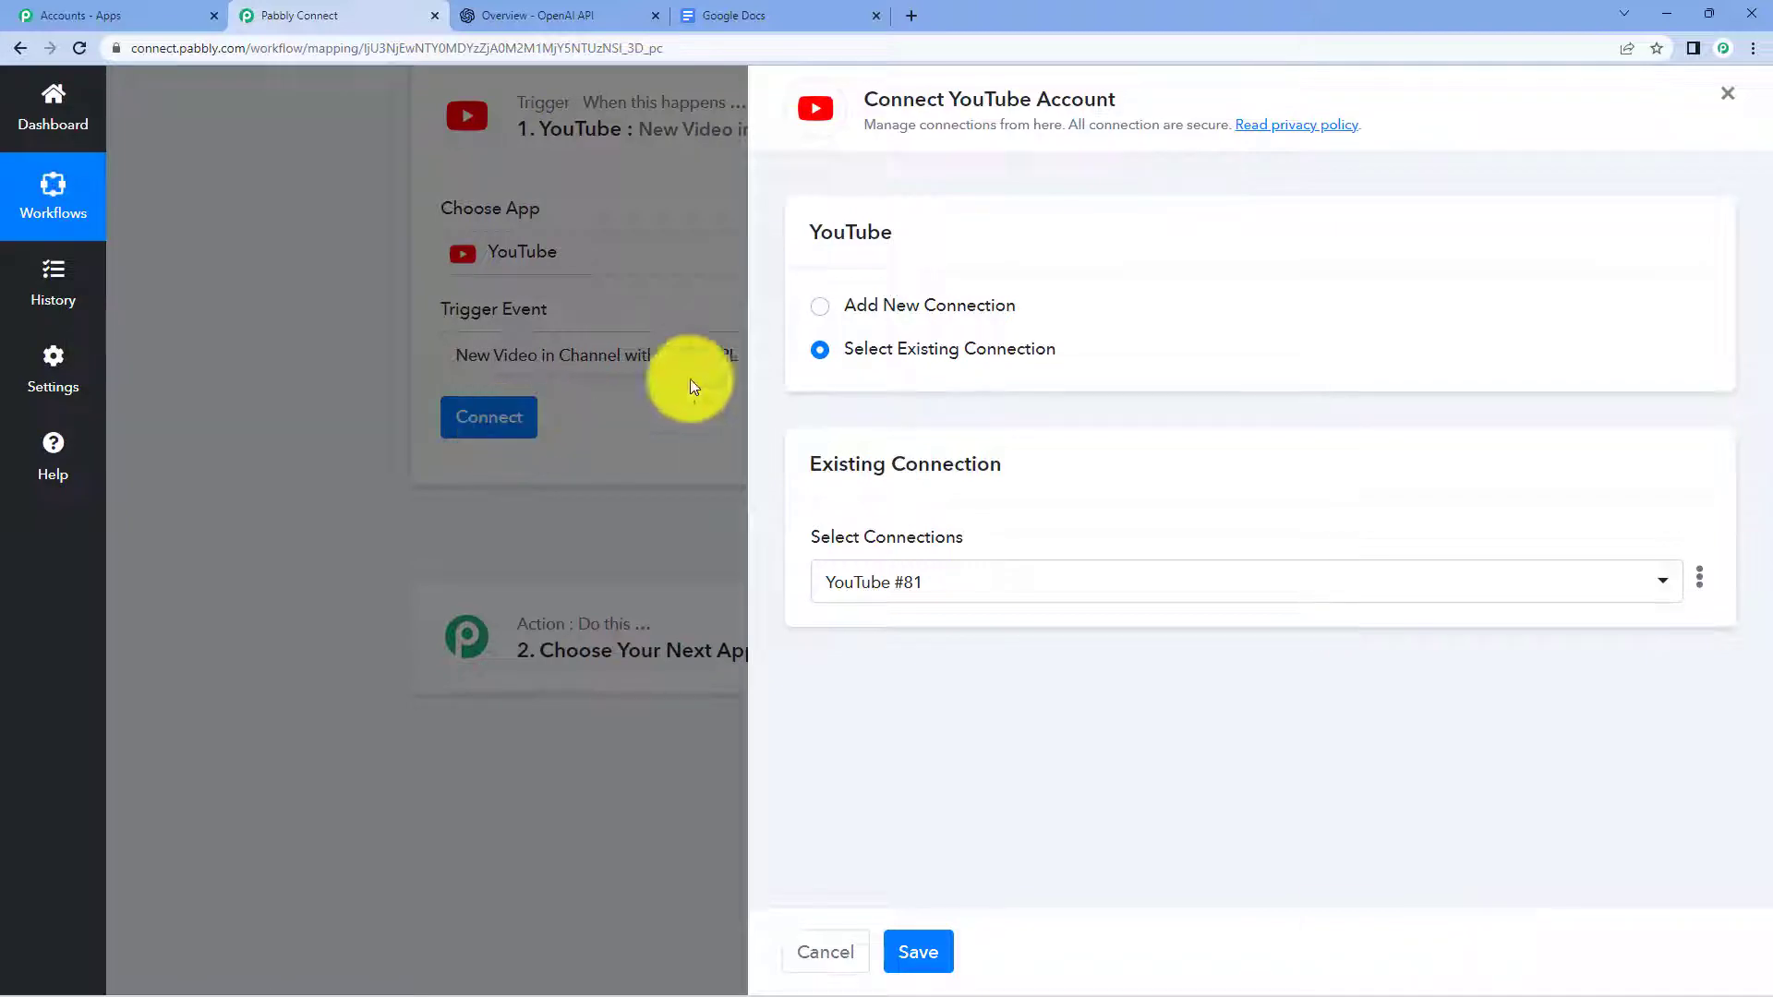
click(861, 303)
click(946, 549)
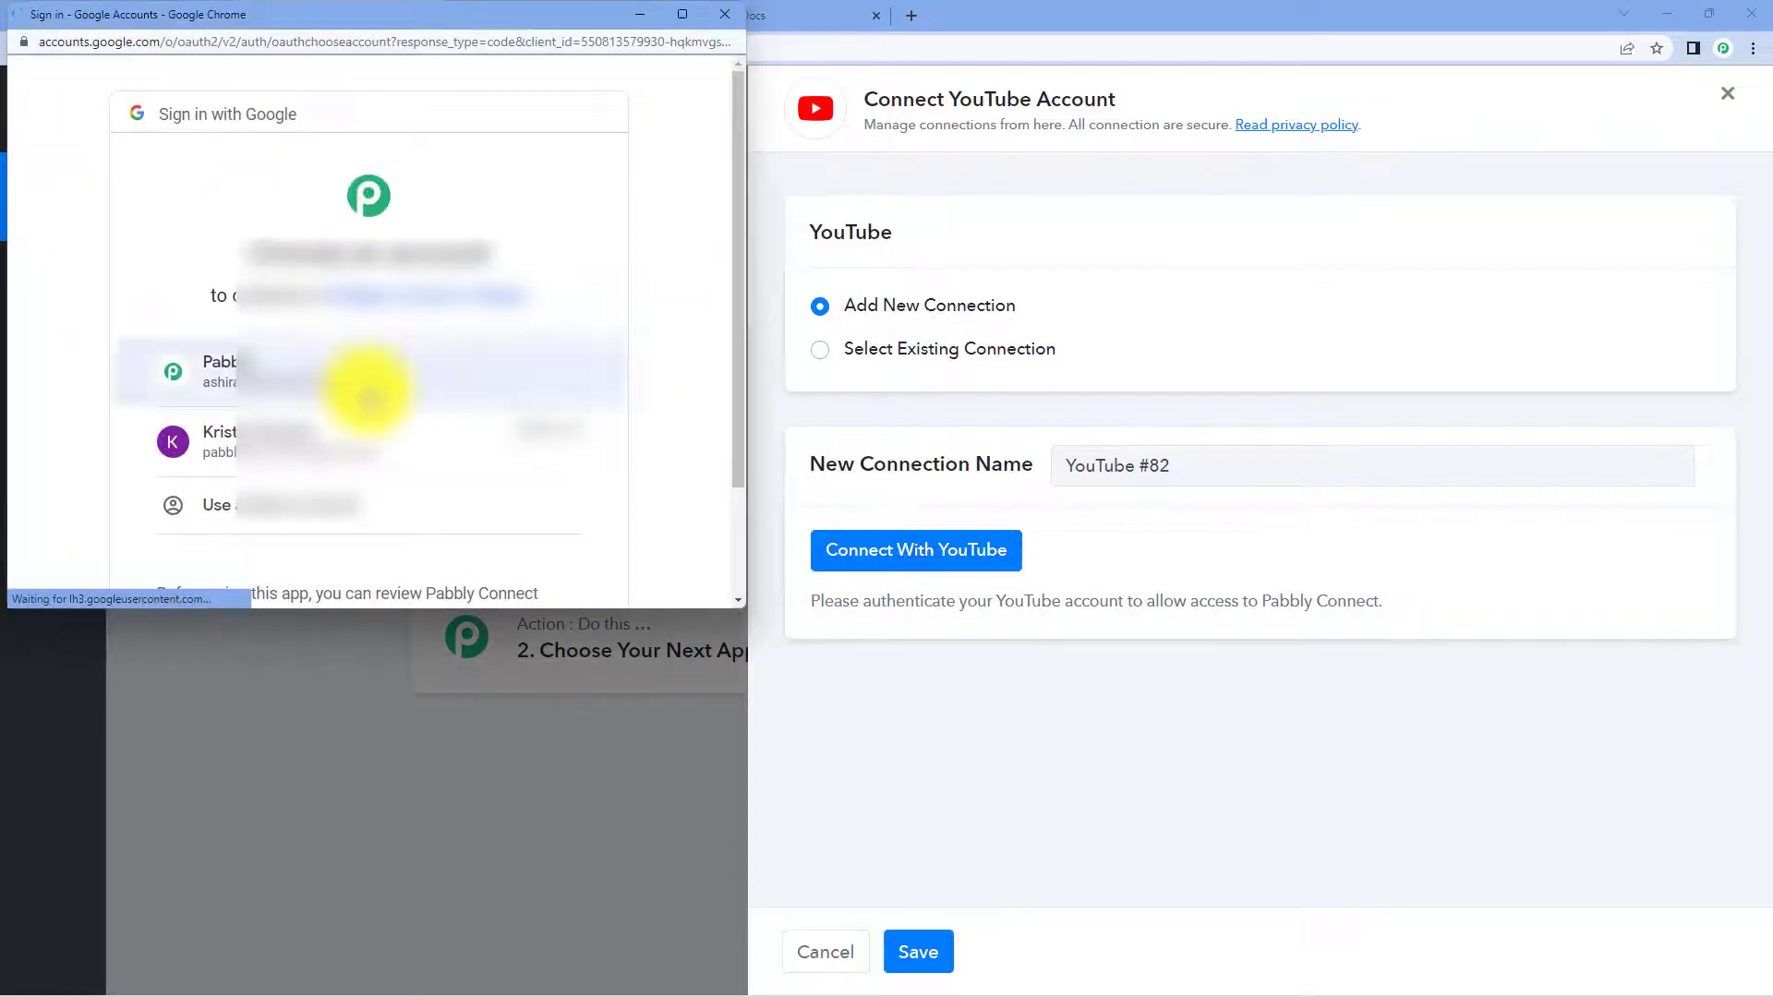
click(421, 338)
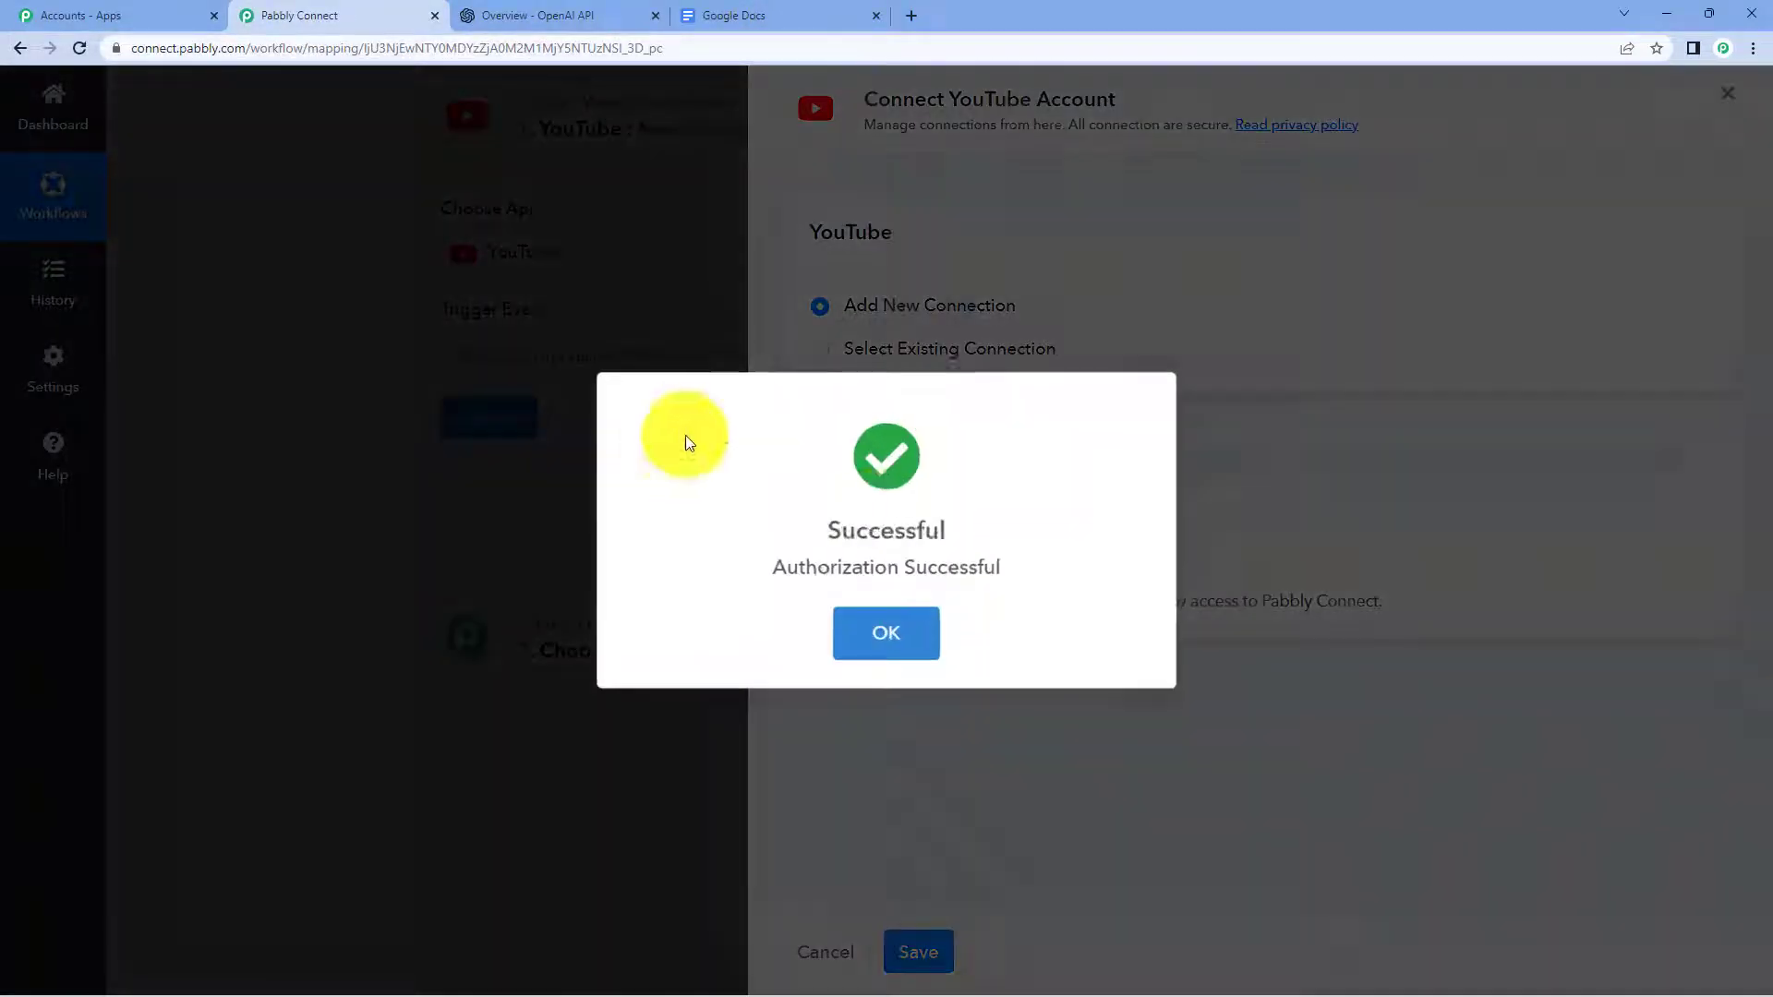
click(890, 613)
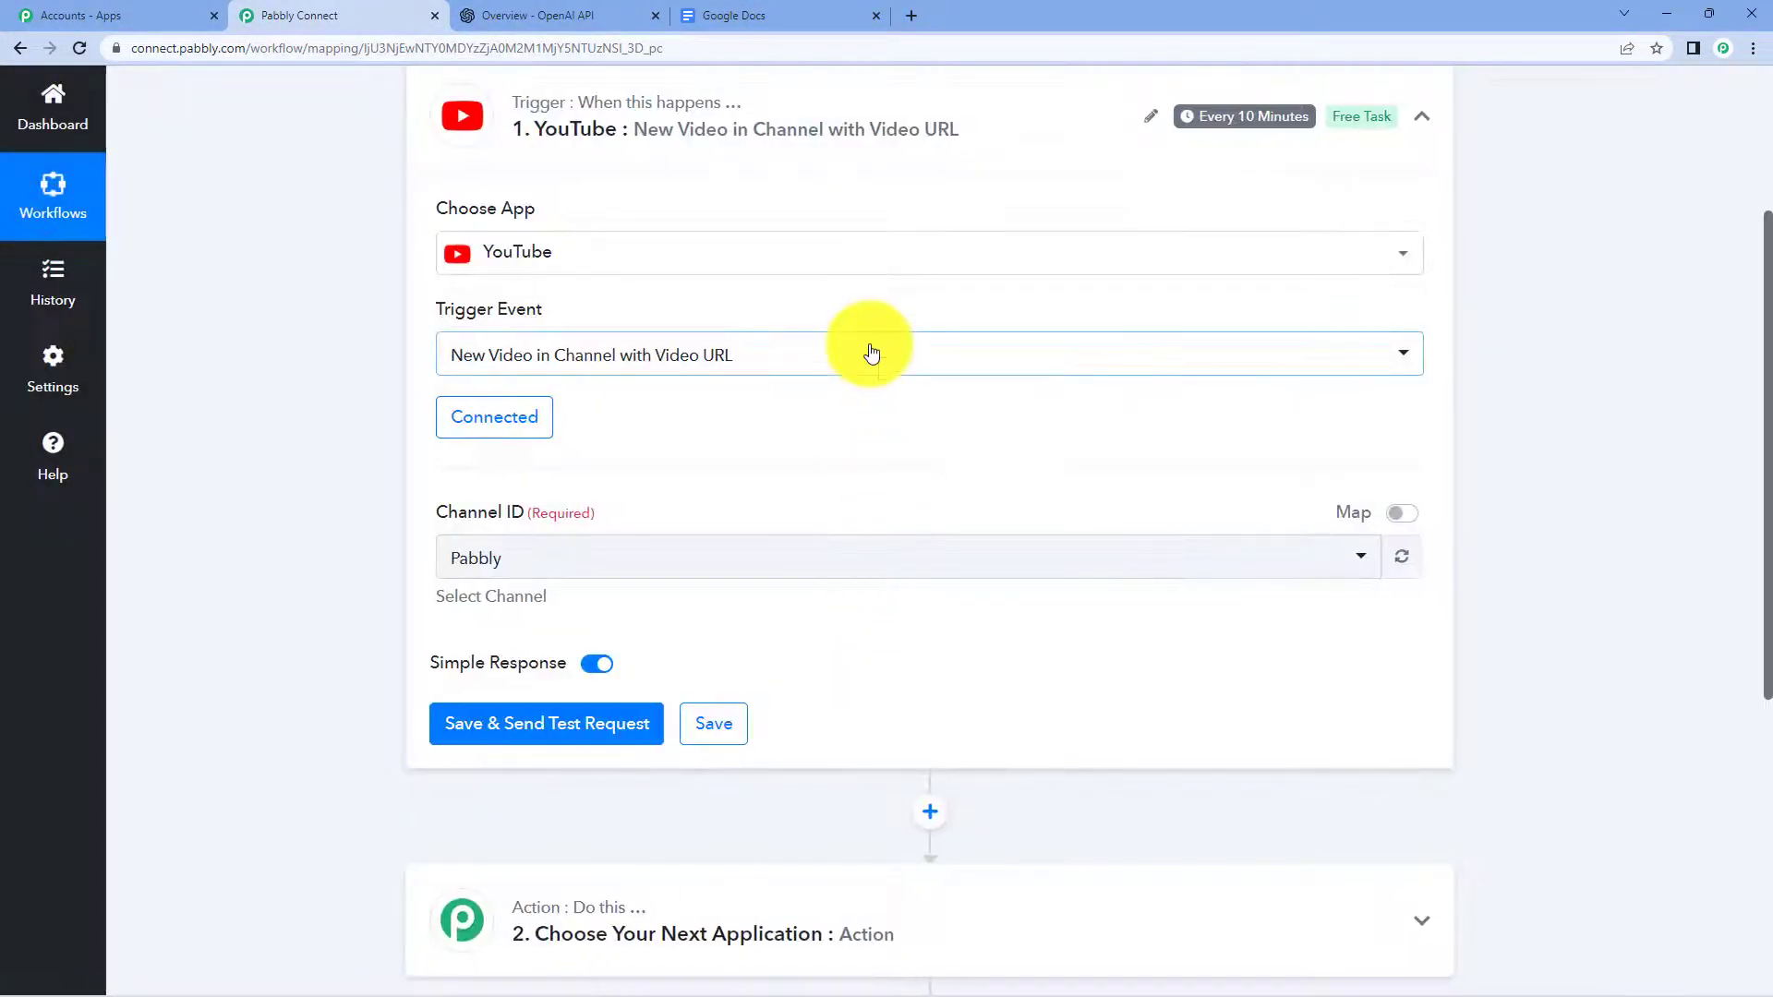
Select Pabbly as the trigger's Channel ID
scroll(831, 360, down, 2)
click(561, 477)
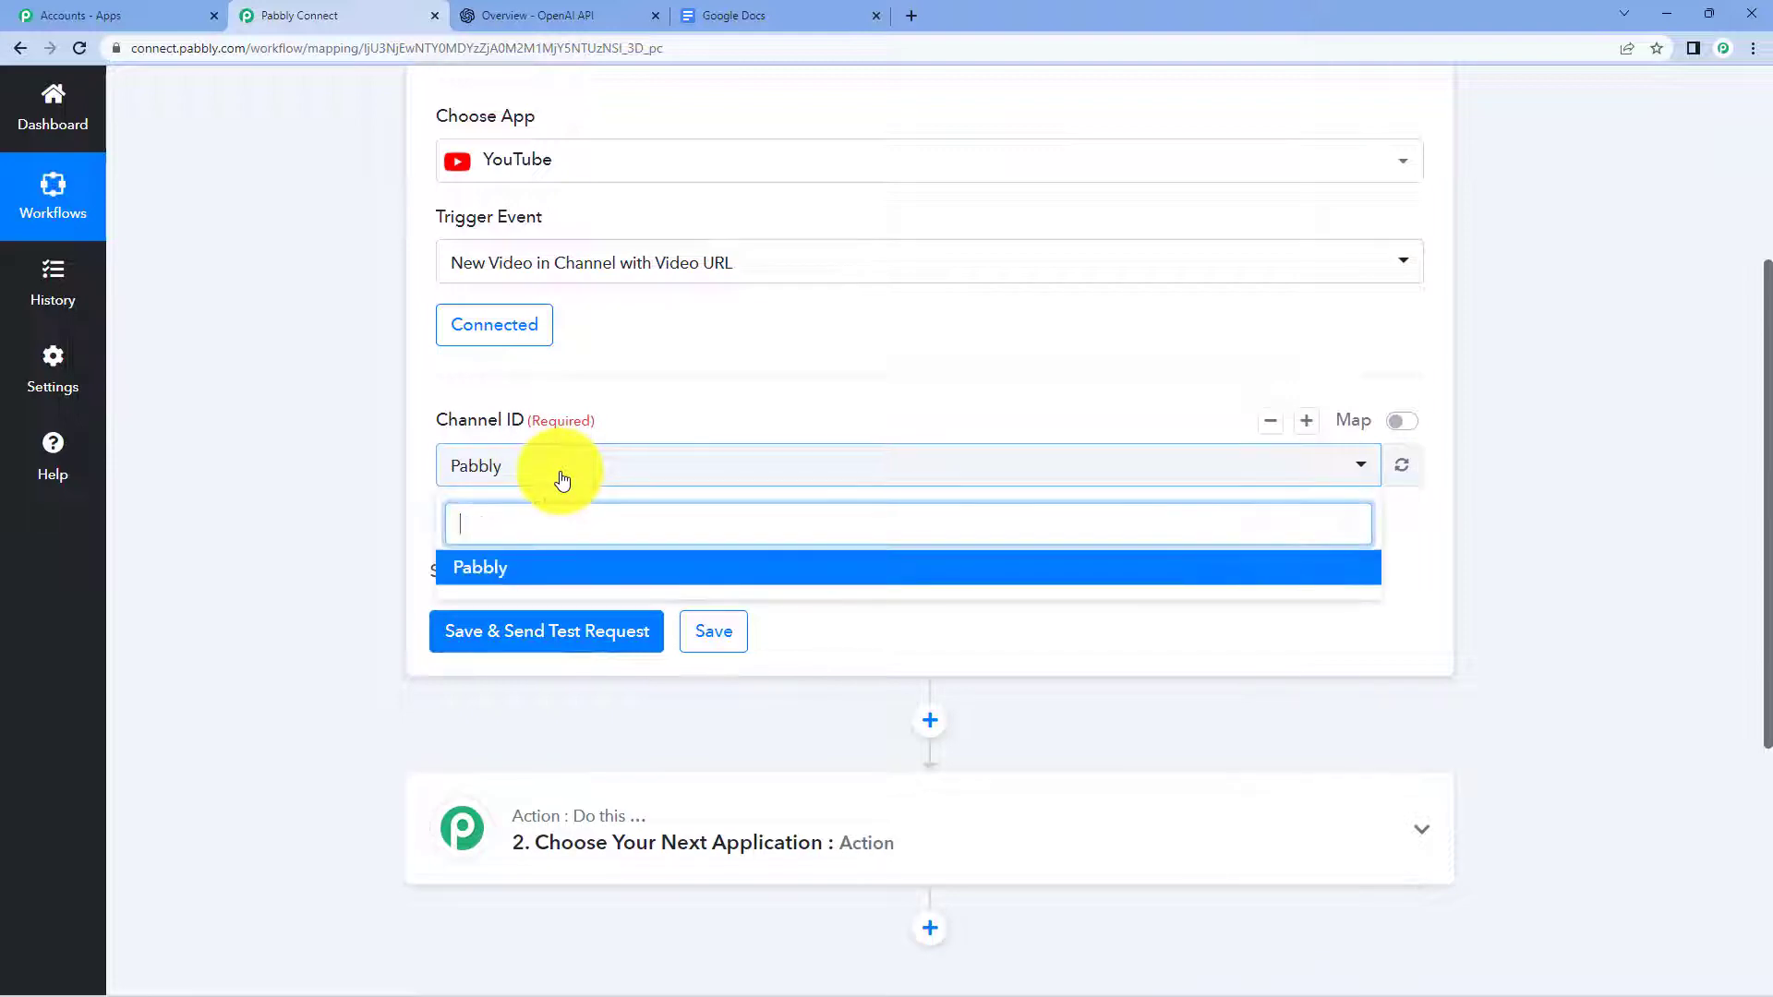
click(561, 476)
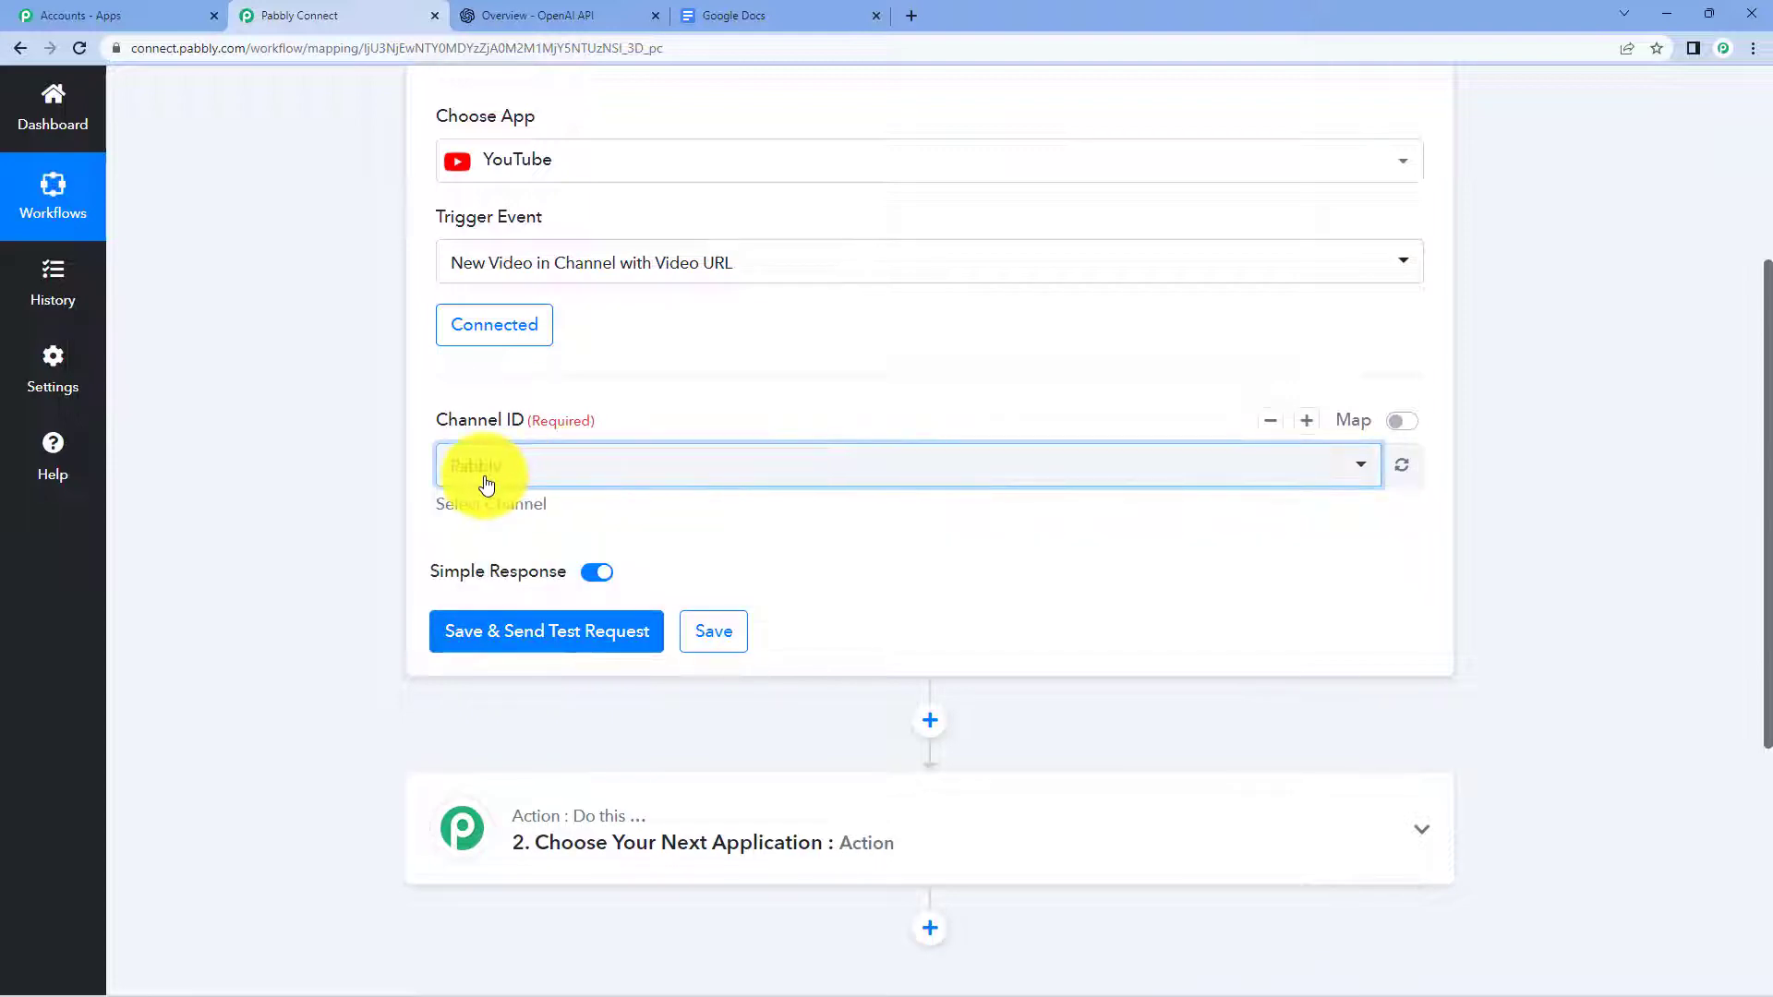
scroll(566, 401, down, 3)
click(515, 375)
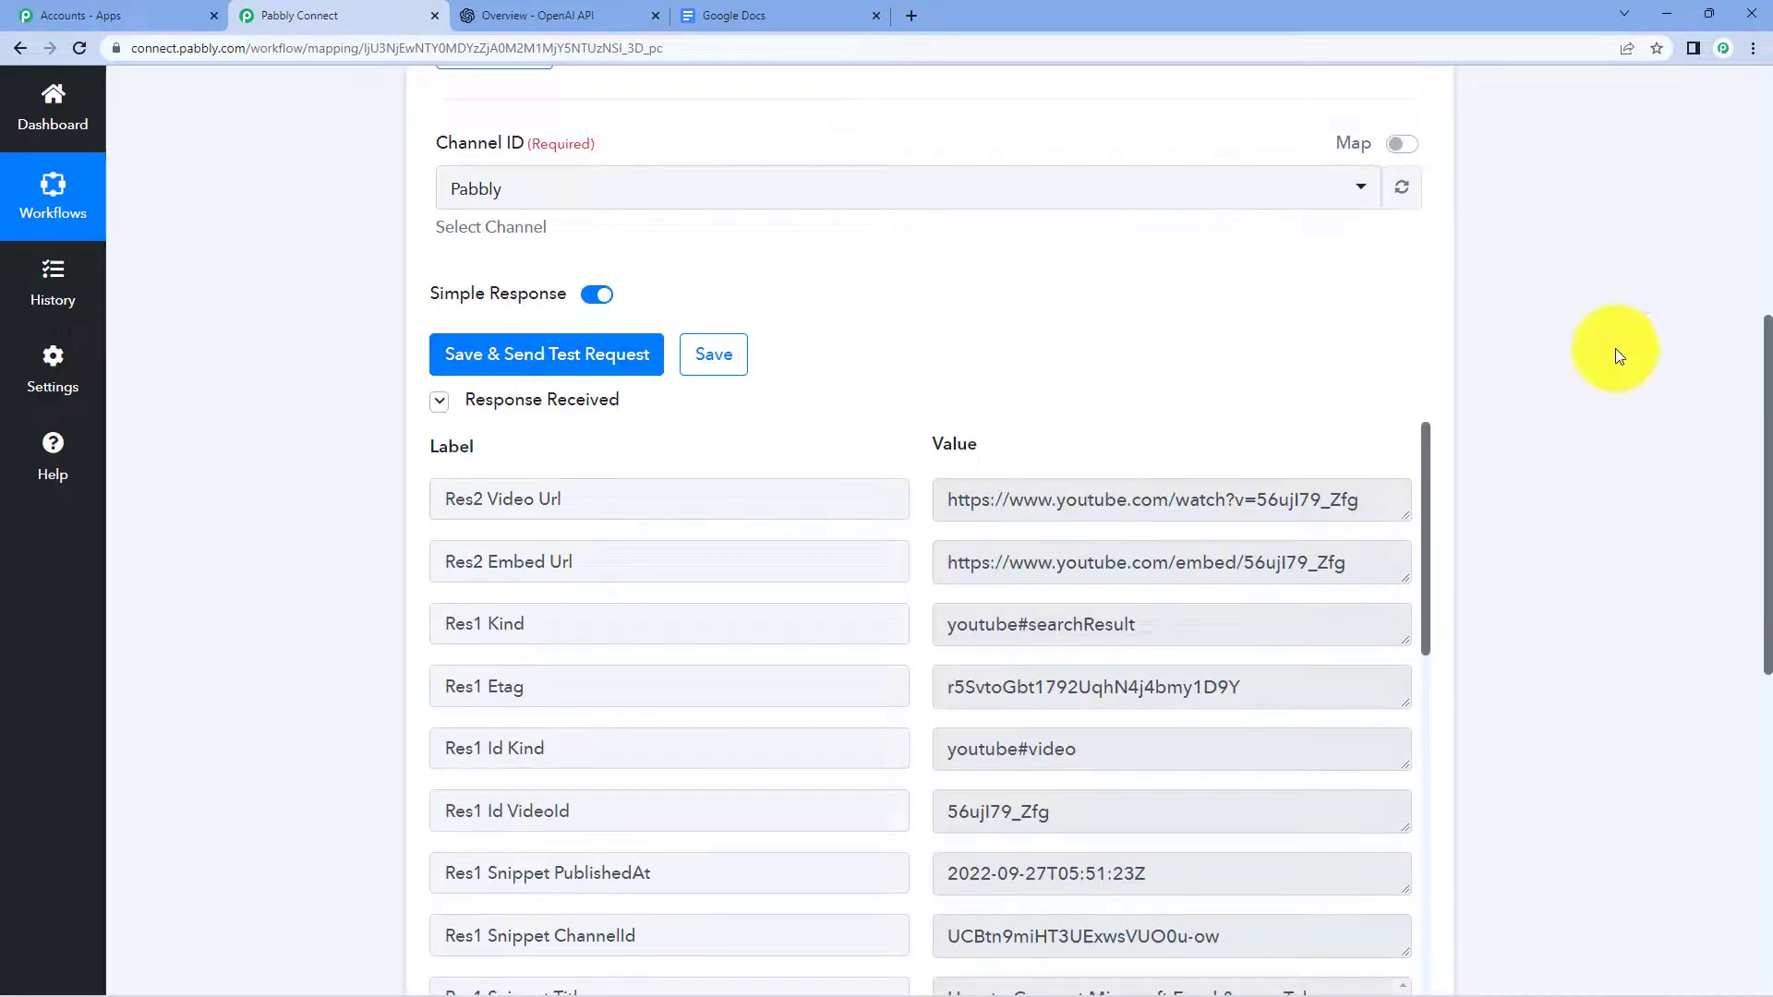
scroll(1598, 307, down, 3)
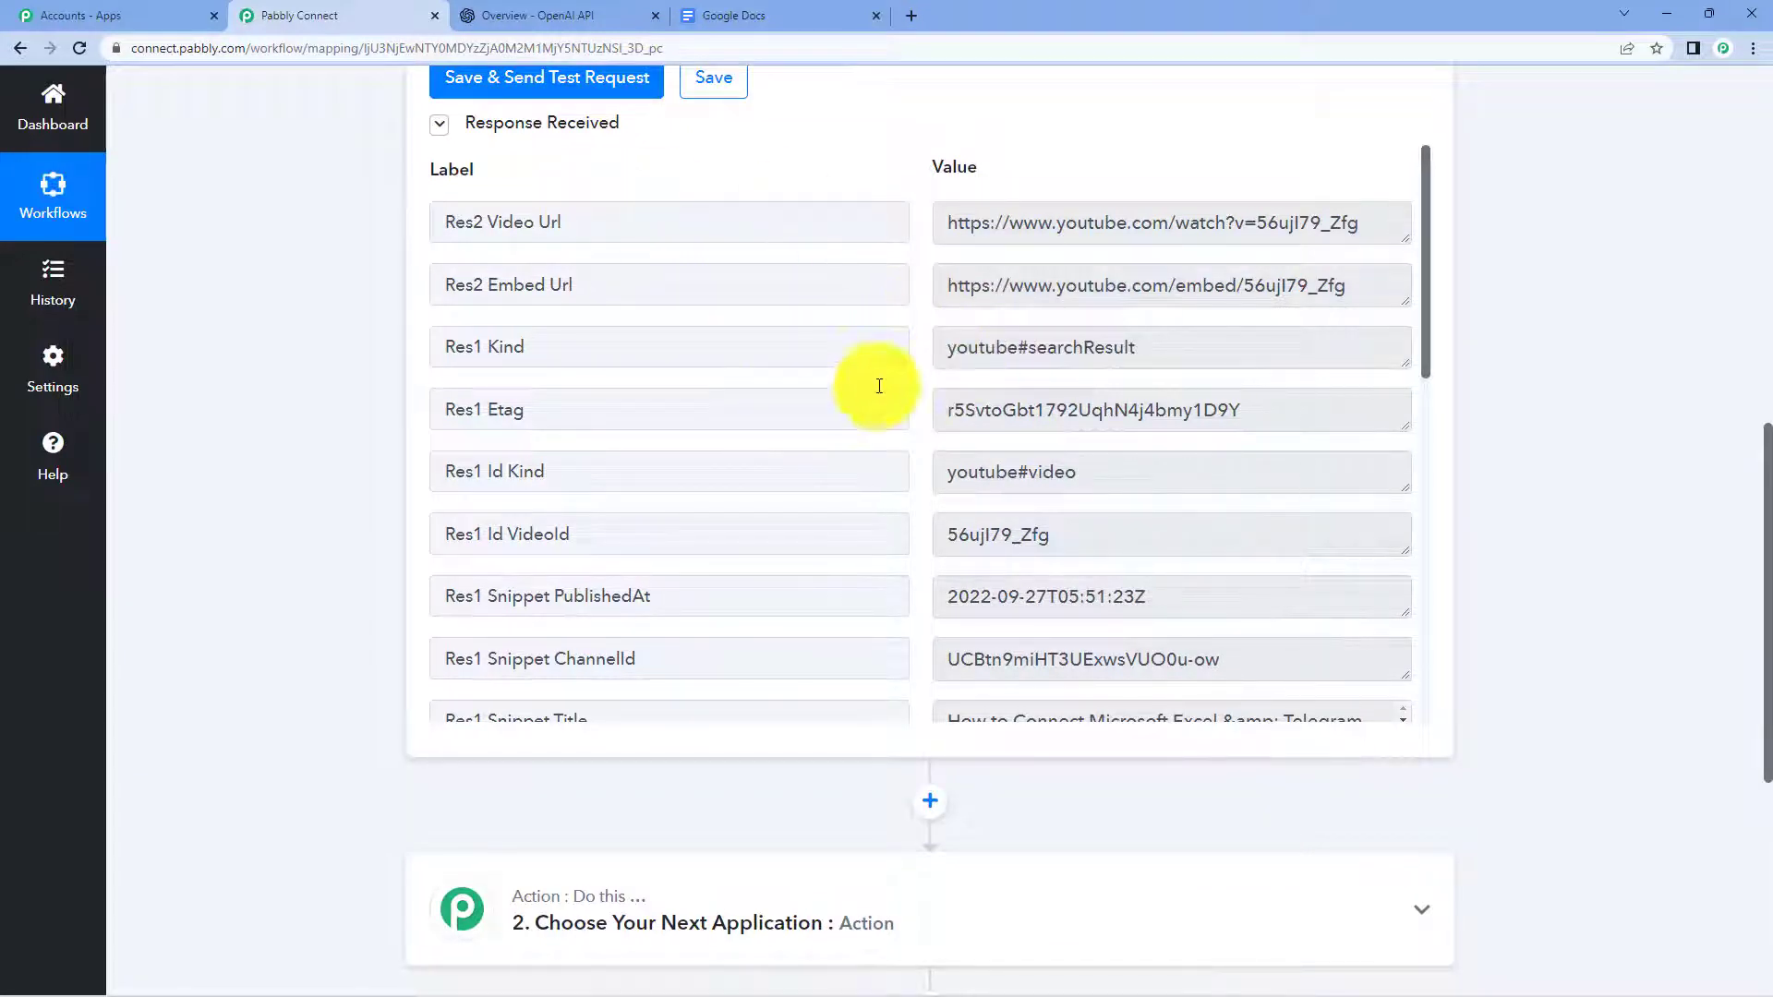
scroll(923, 384, down, 1)
scroll(961, 384, down, 1)
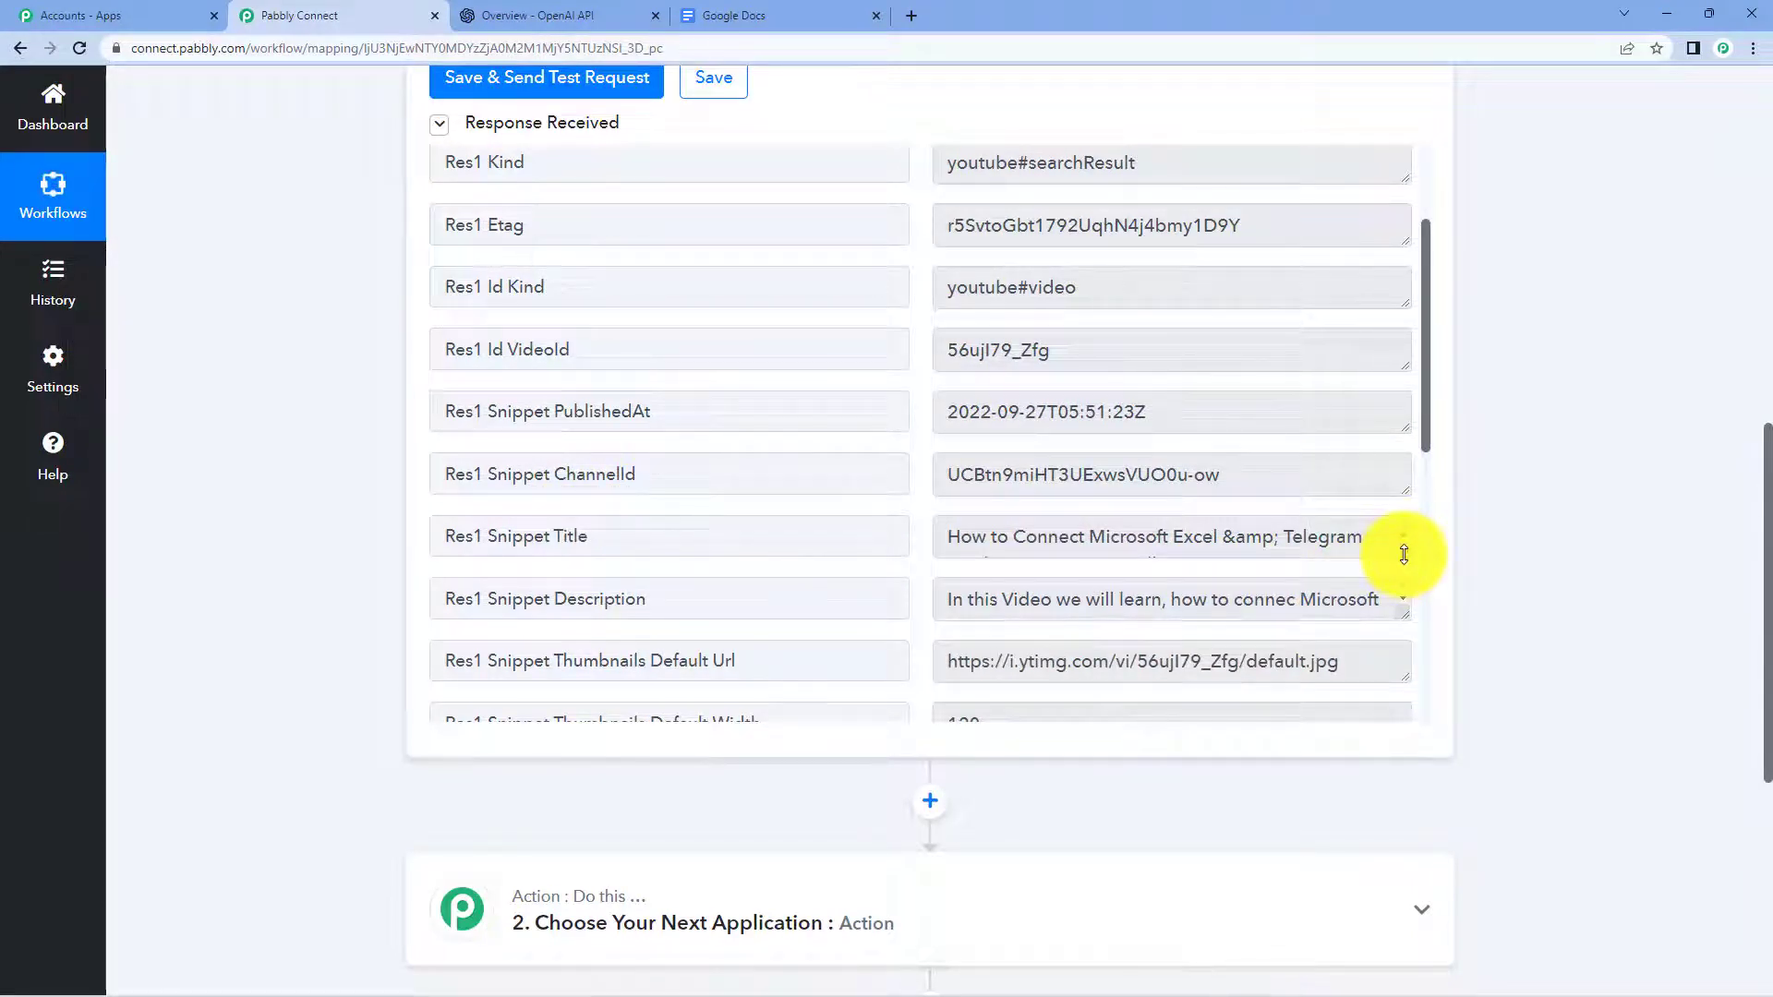
drag(1404, 555, 1402, 622)
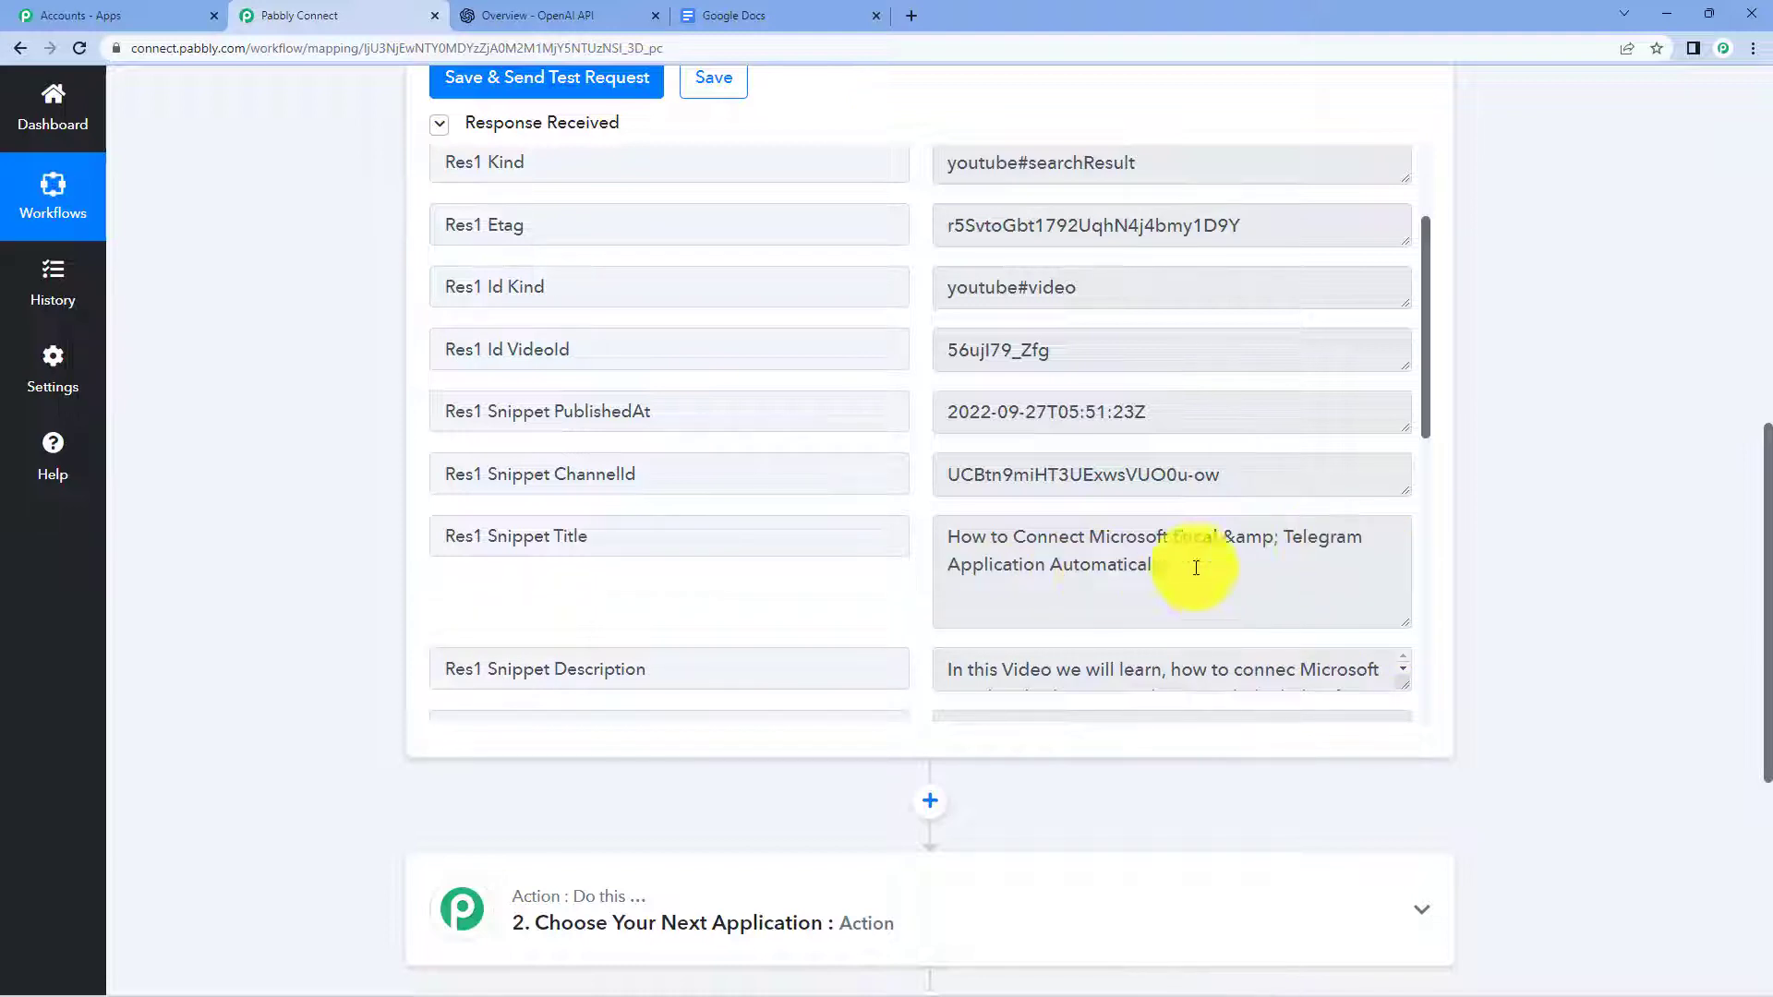
scroll(1677, 451, down, 1)
scroll(1460, 427, down, 1)
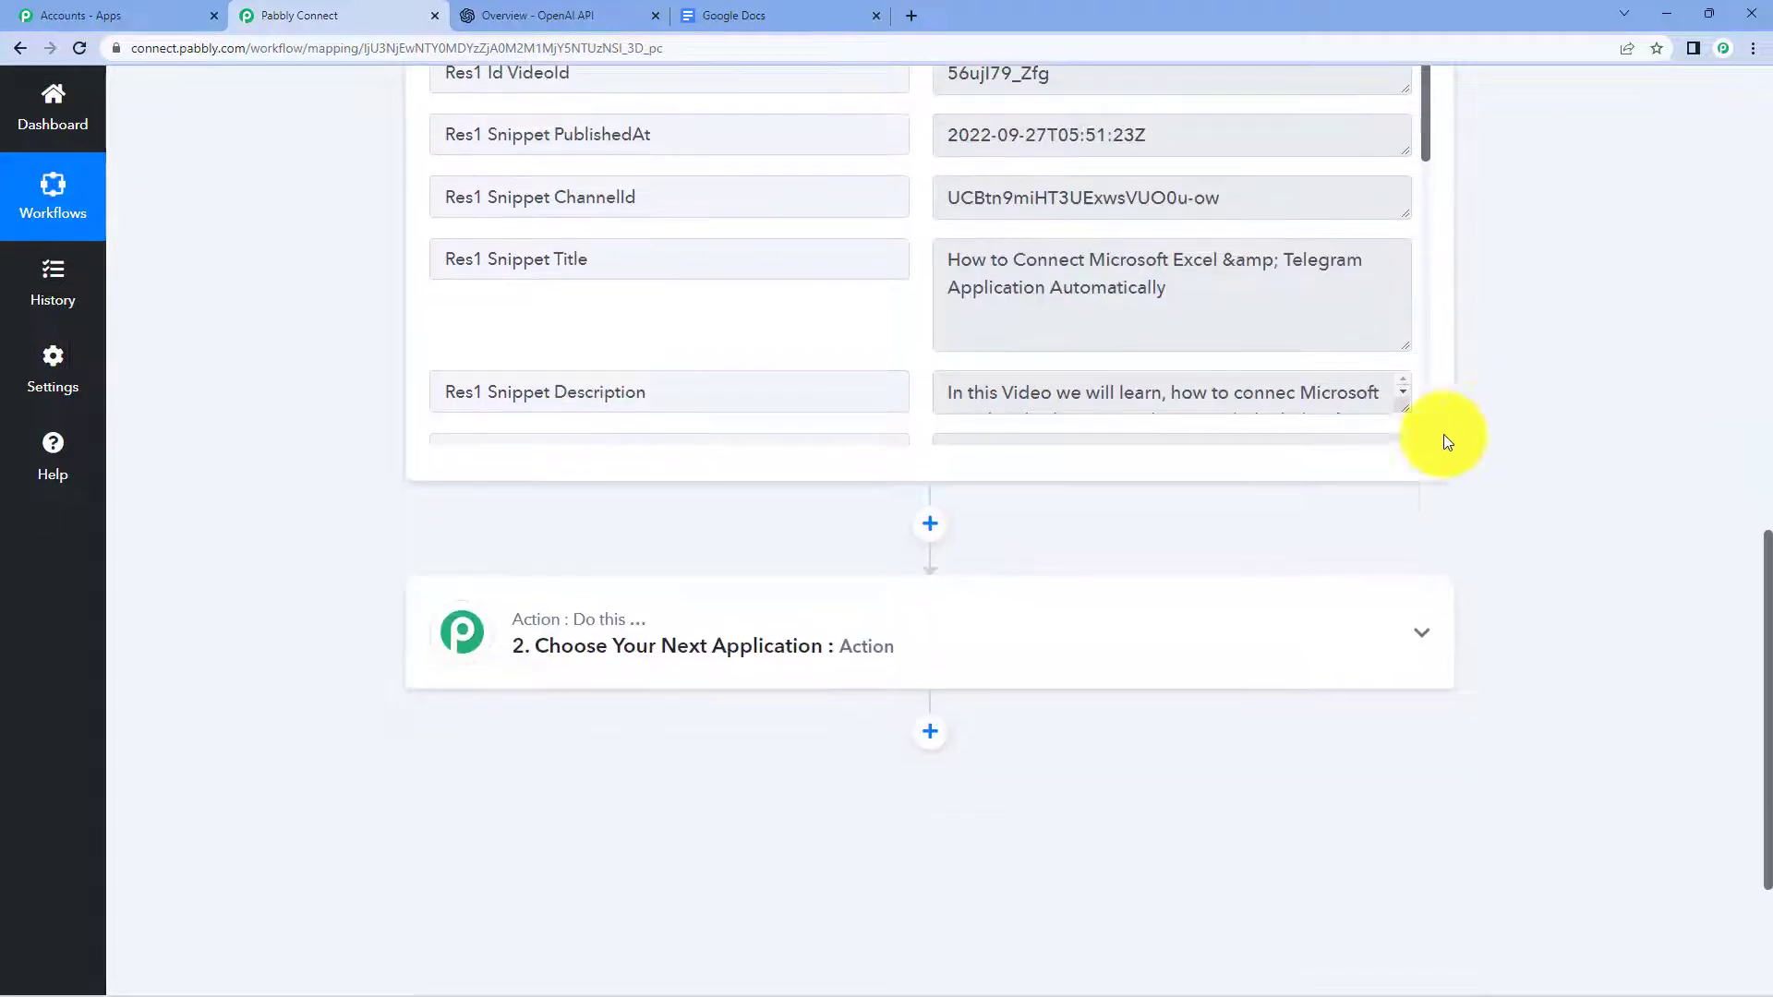
drag(1404, 410, 1400, 466)
scroll(1229, 211, down, 2)
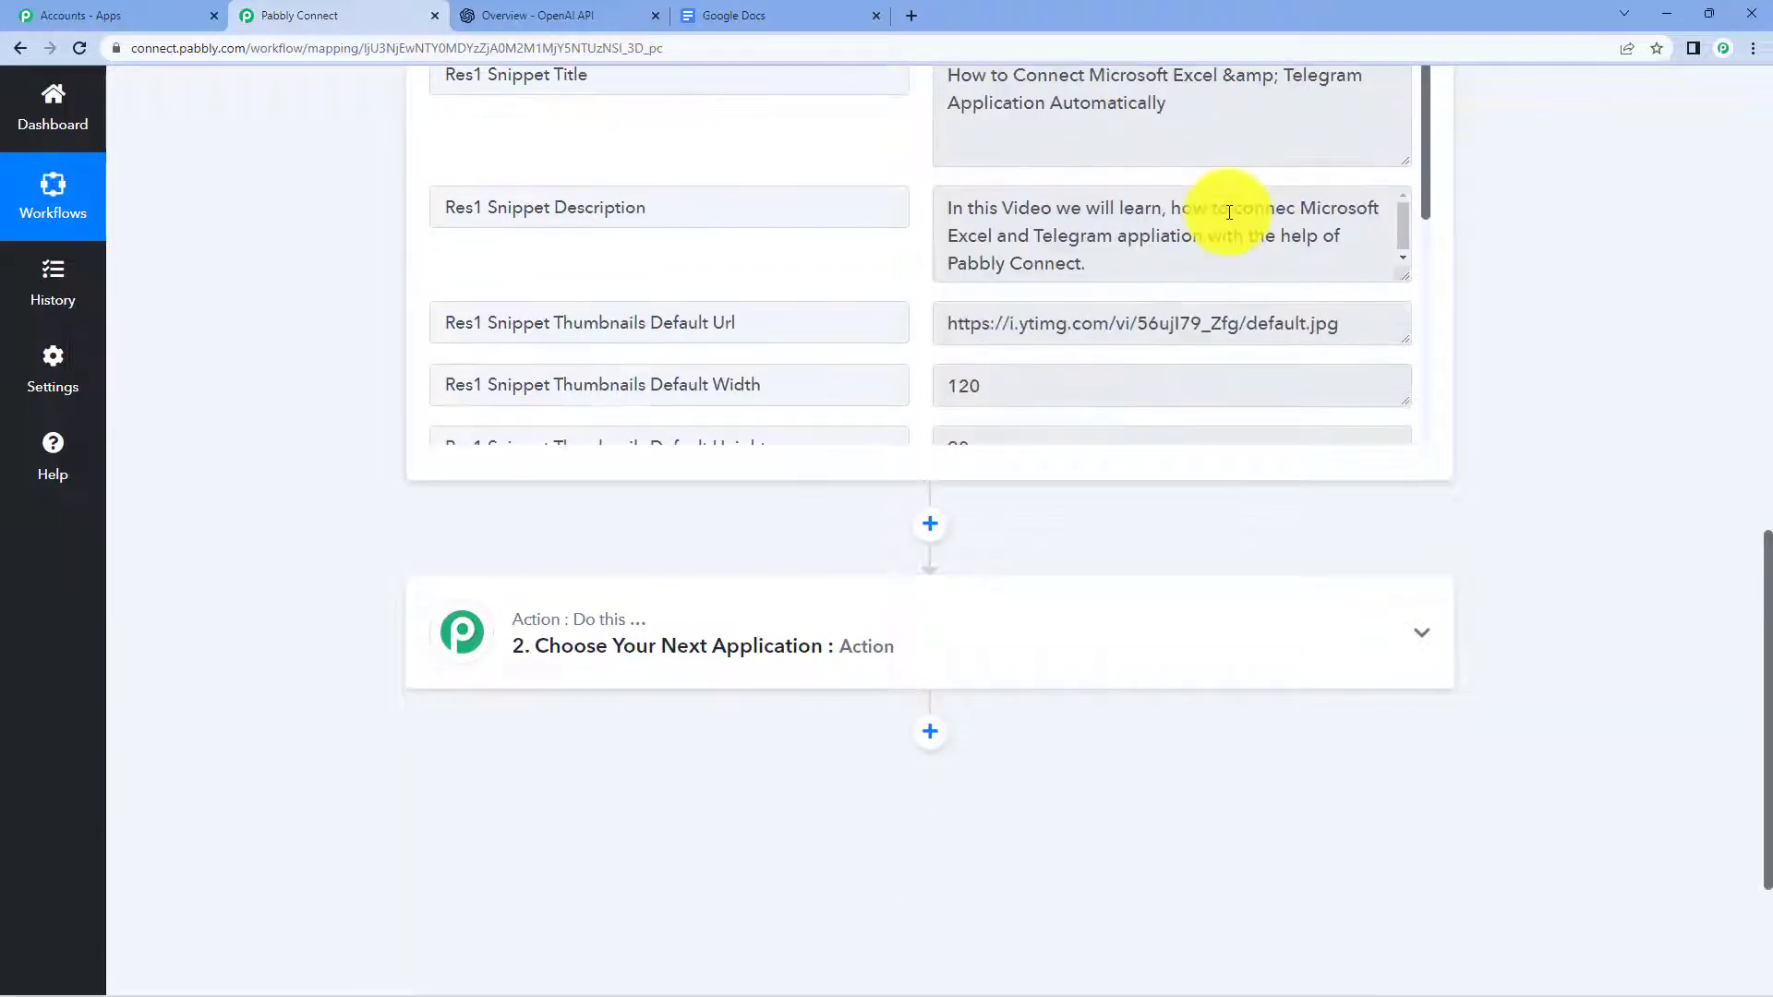
scroll(692, 209, up, 3)
scroll(749, 280, up, 5)
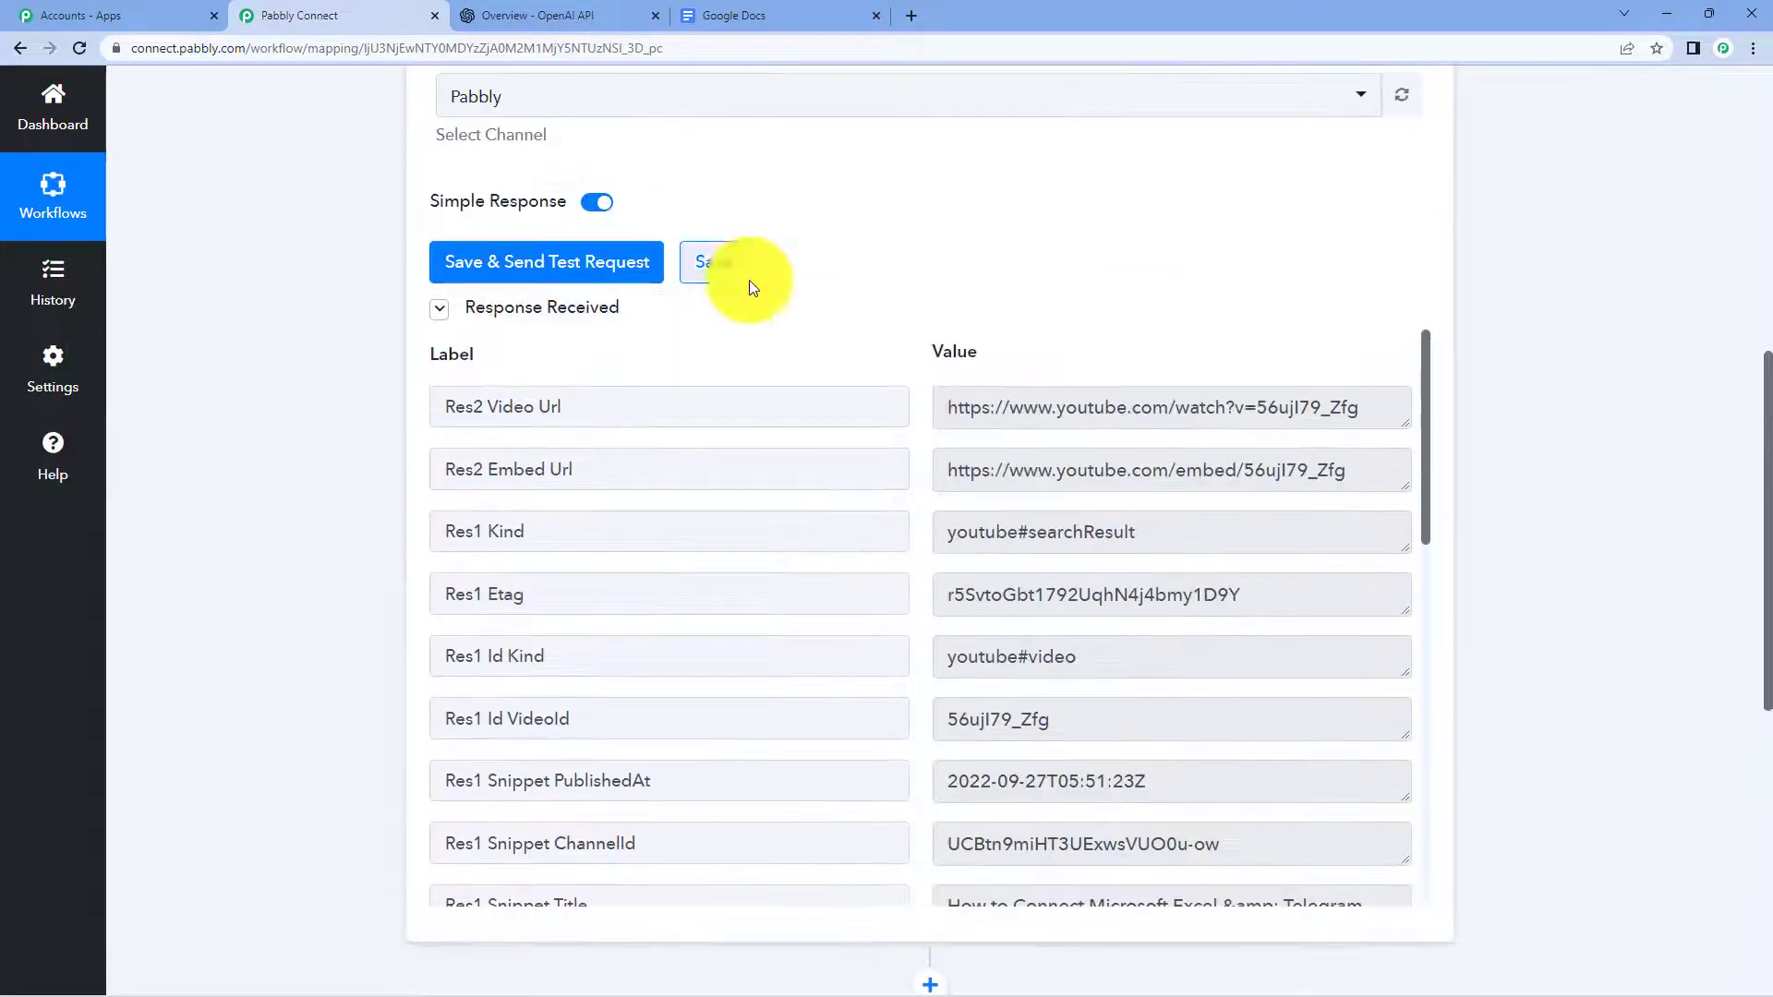
scroll(1501, 447, down, 1)
scroll(1501, 447, up, 2)
scroll(1501, 447, up, 5)
scroll(1502, 447, up, 2)
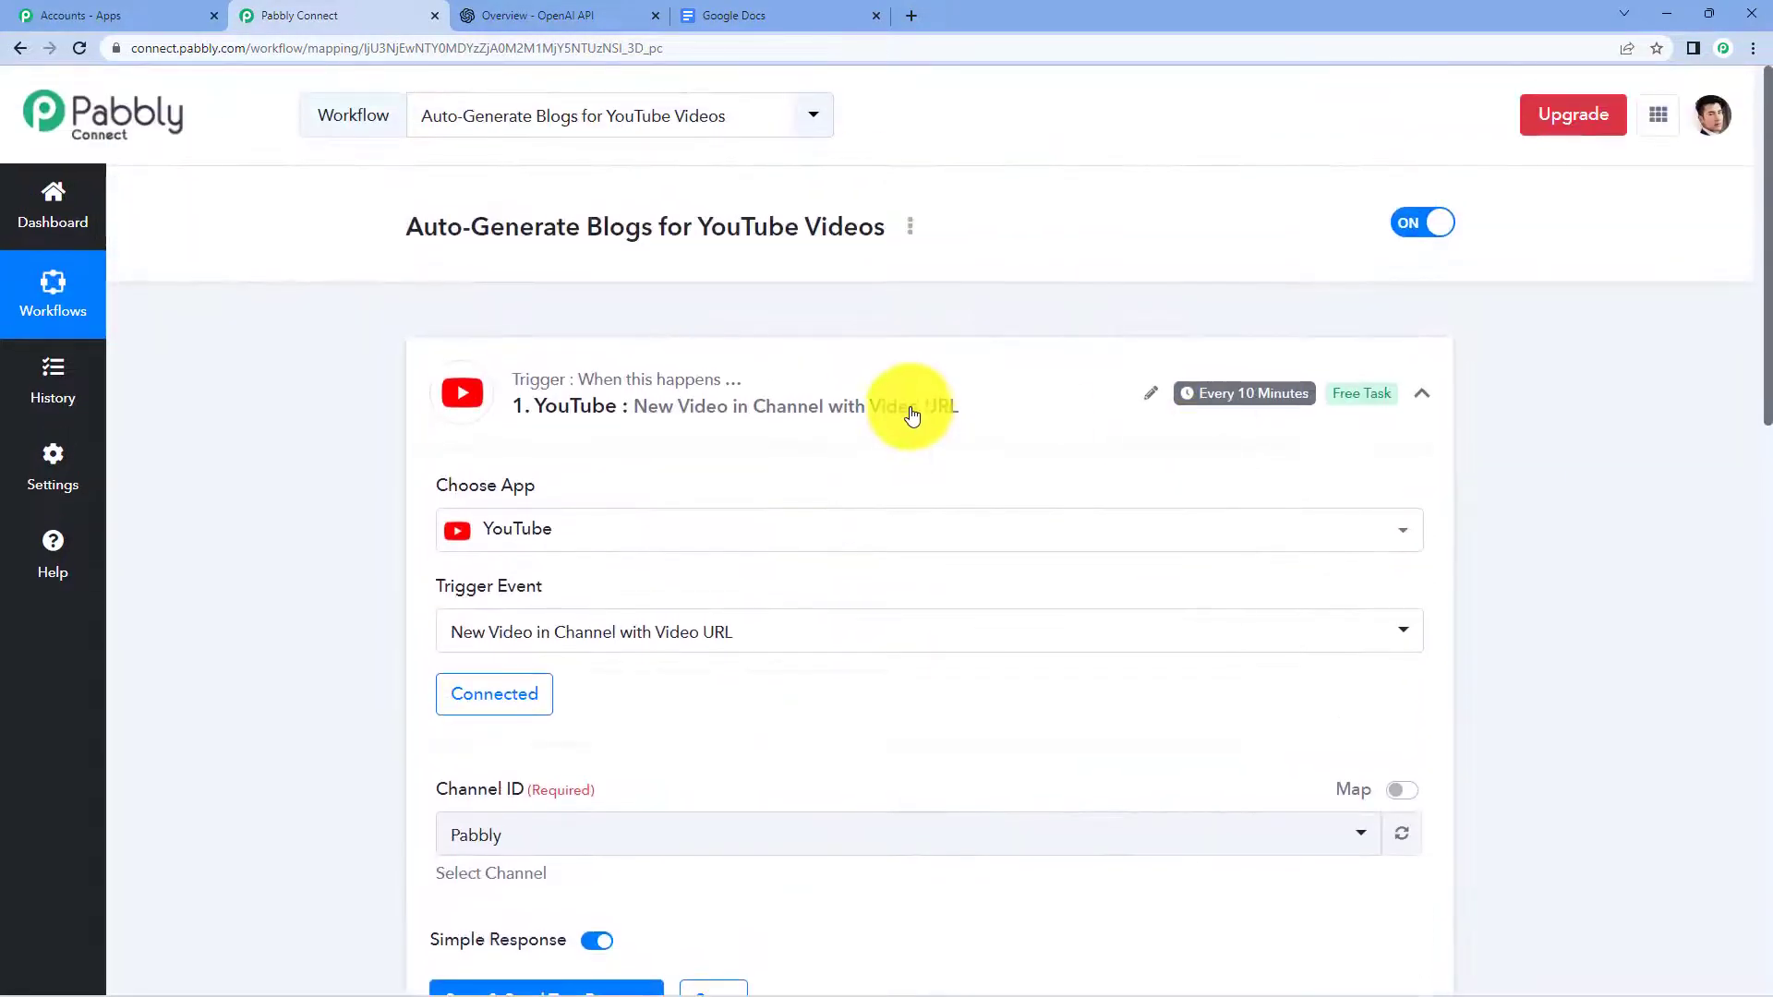
click(912, 416)
click(882, 136)
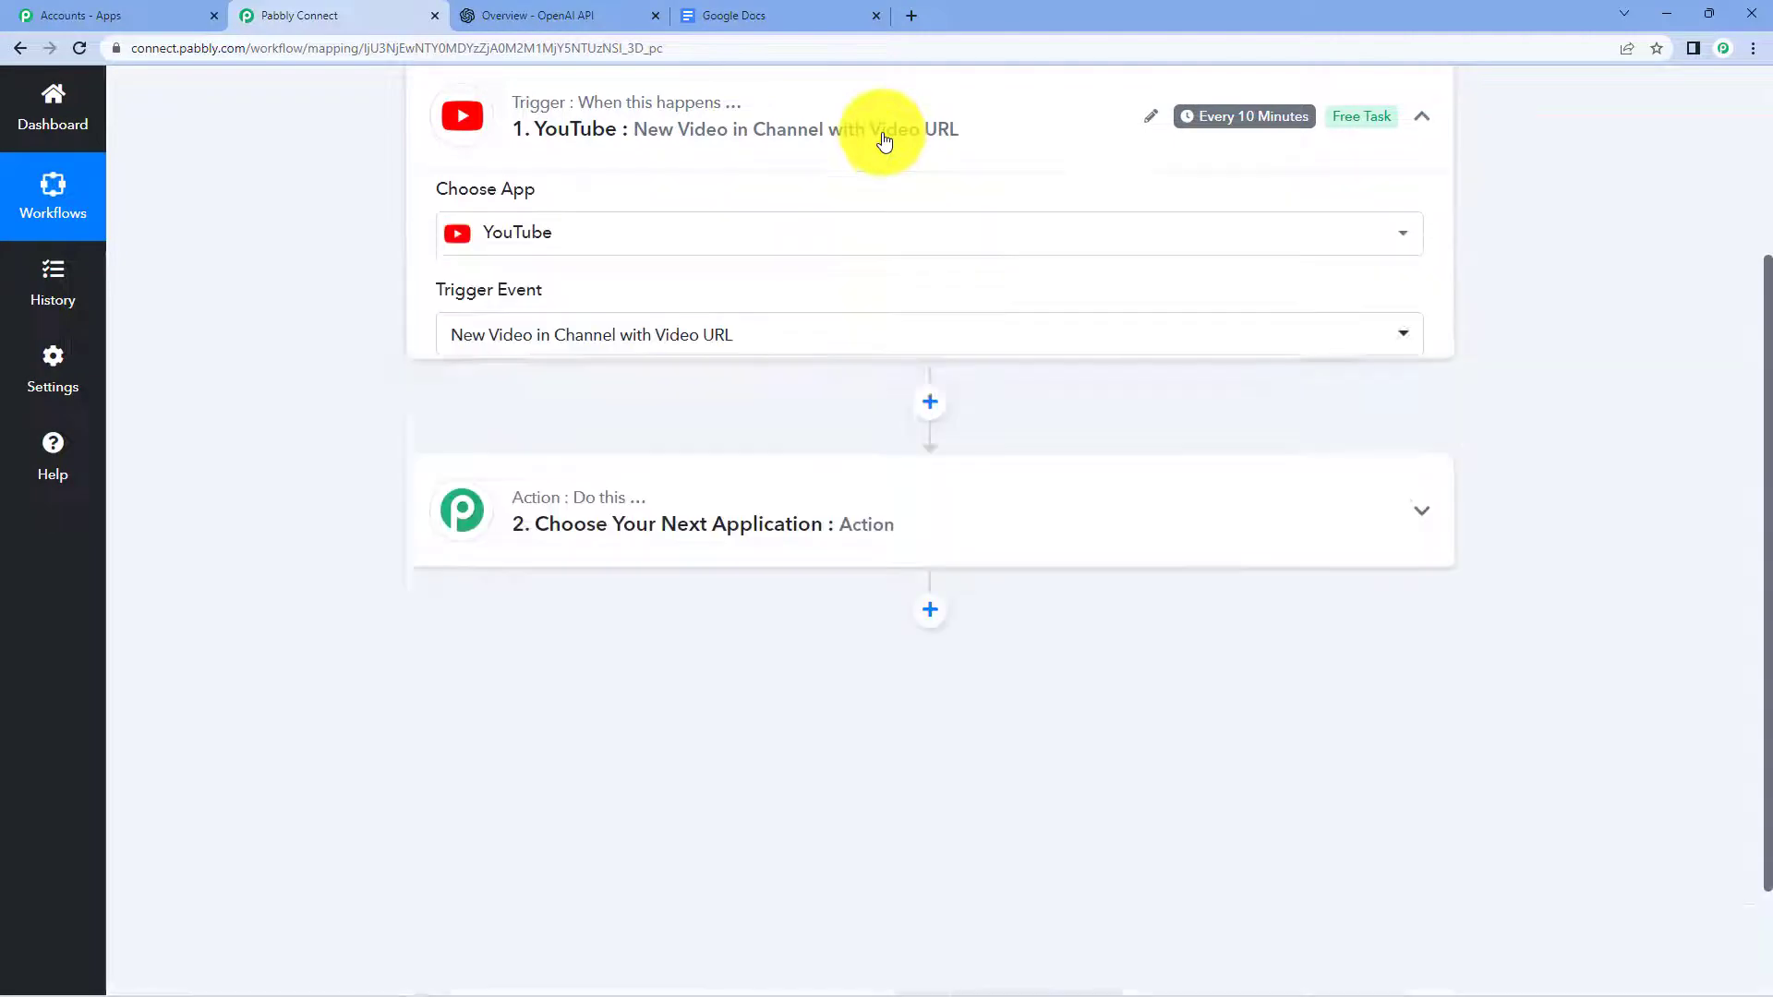
scroll(1161, 357, down, 3)
scroll(1199, 439, down, 1)
scroll(1604, 406, down, 4)
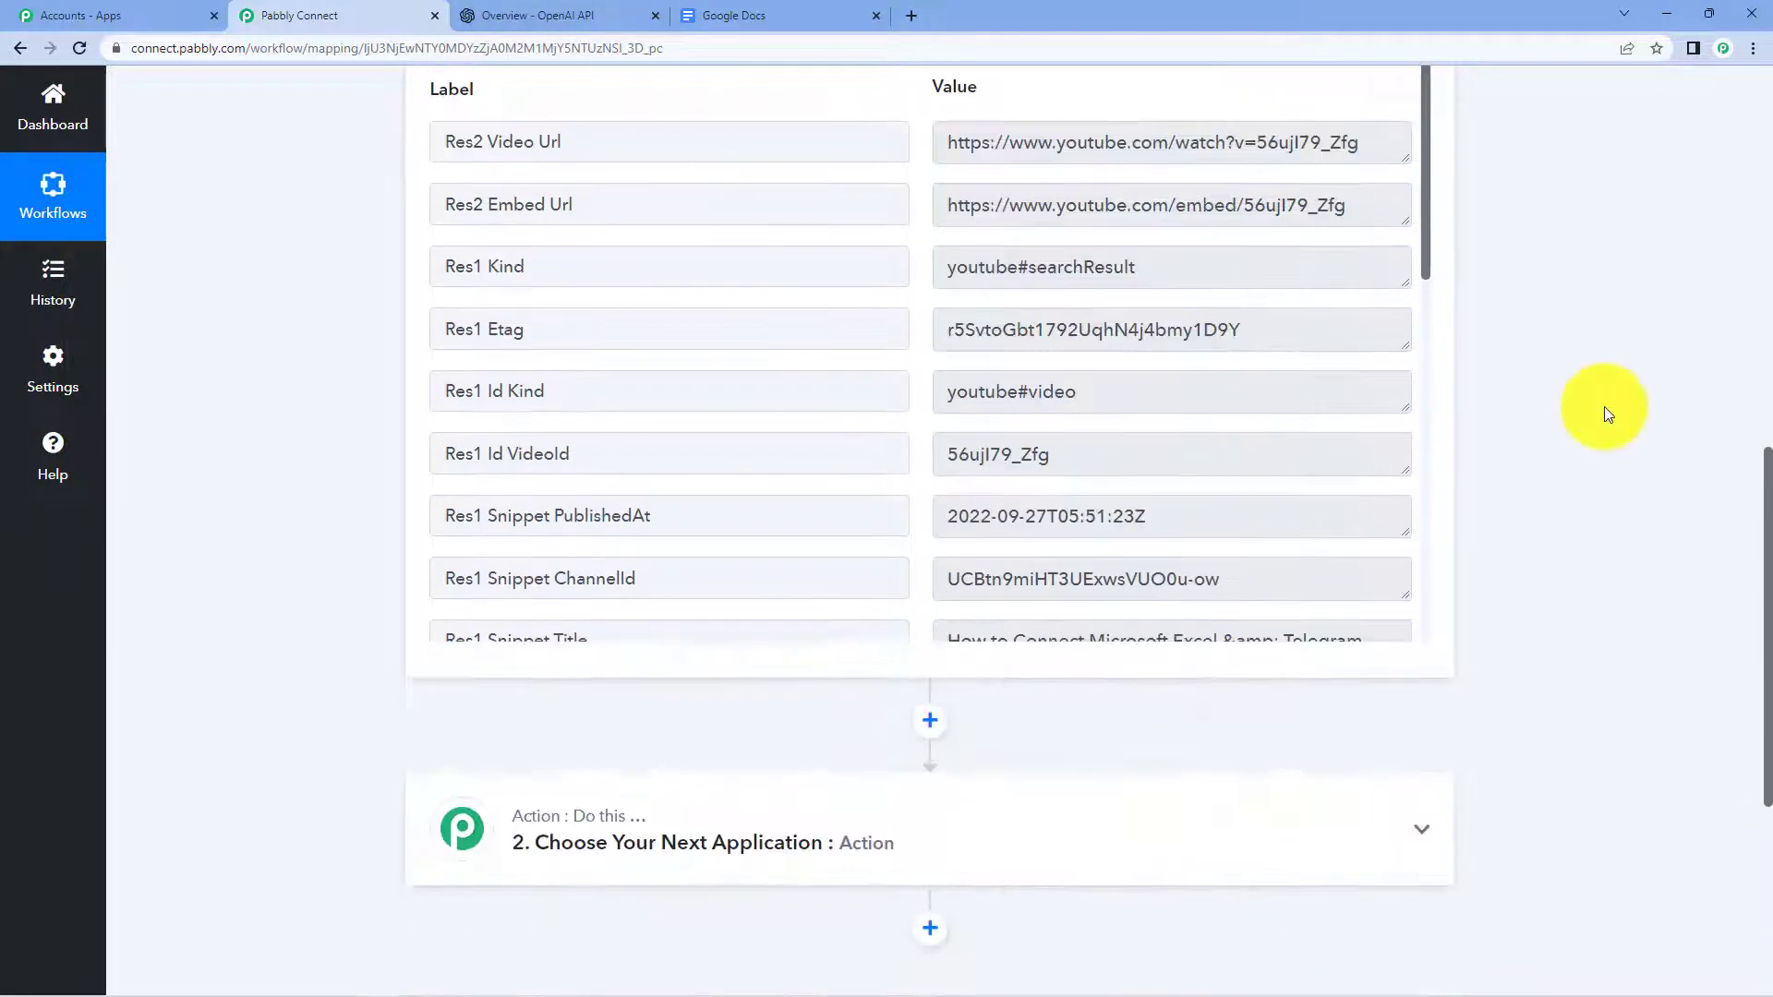
scroll(1062, 356, down, 2)
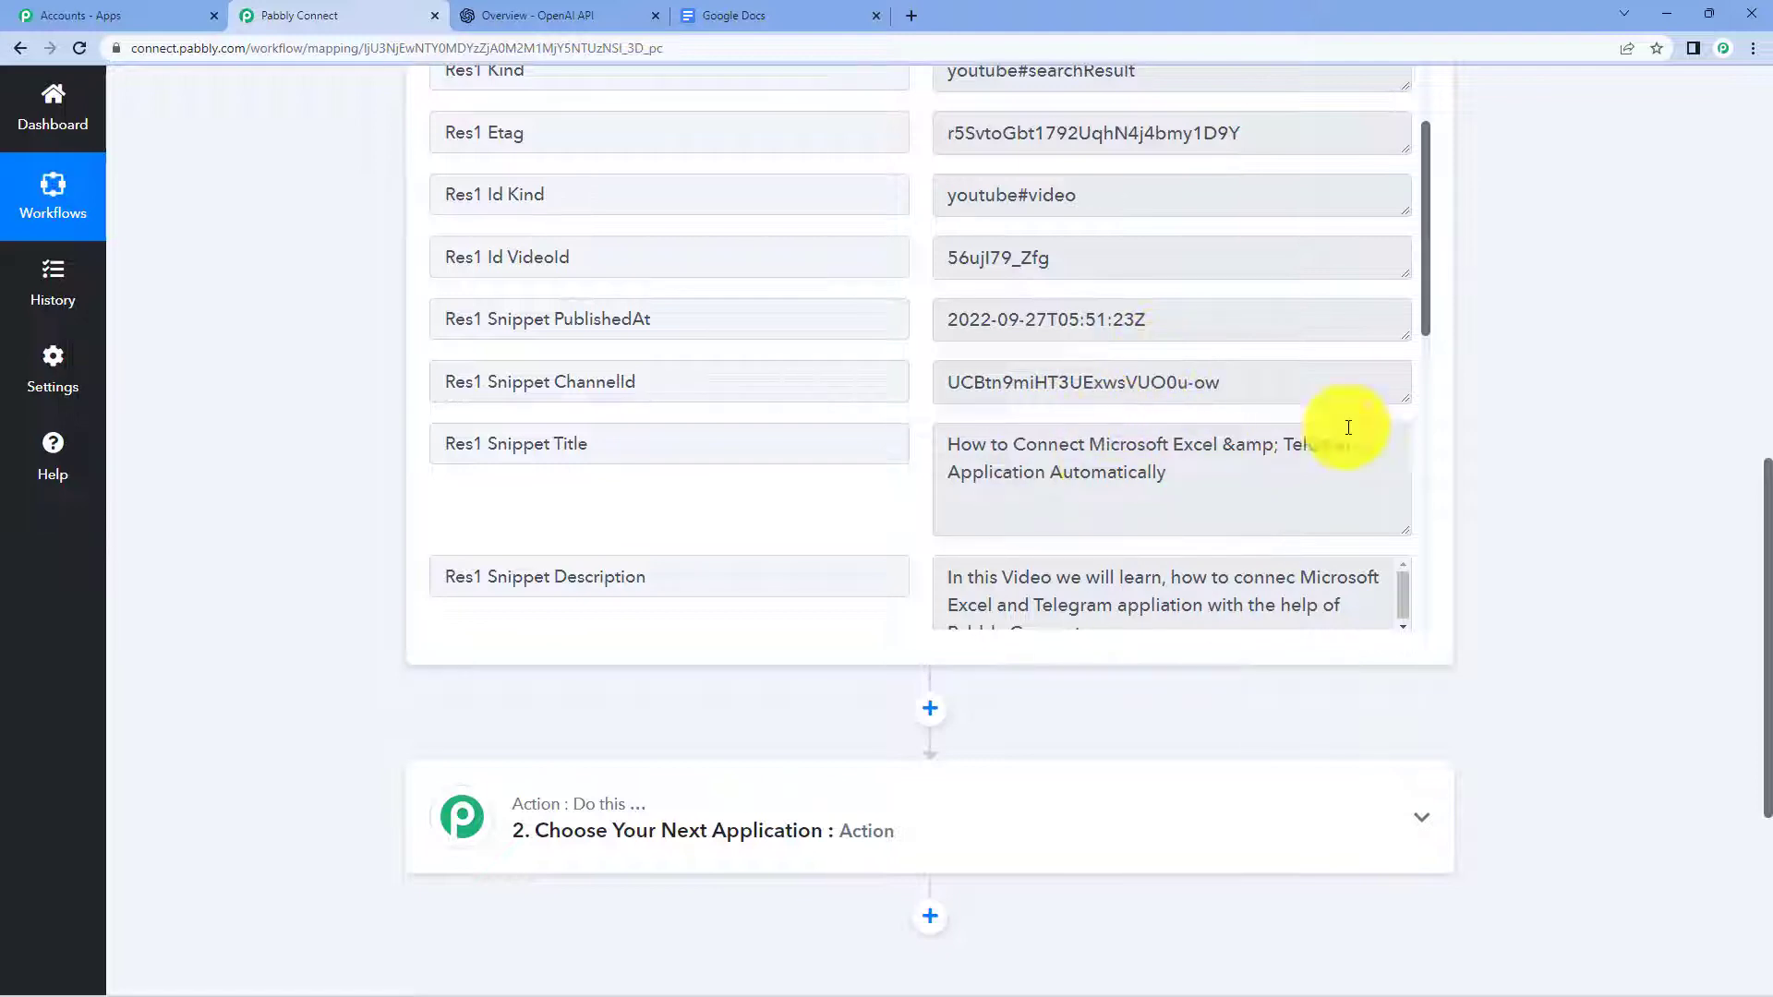
scroll(1536, 364, down, 5)
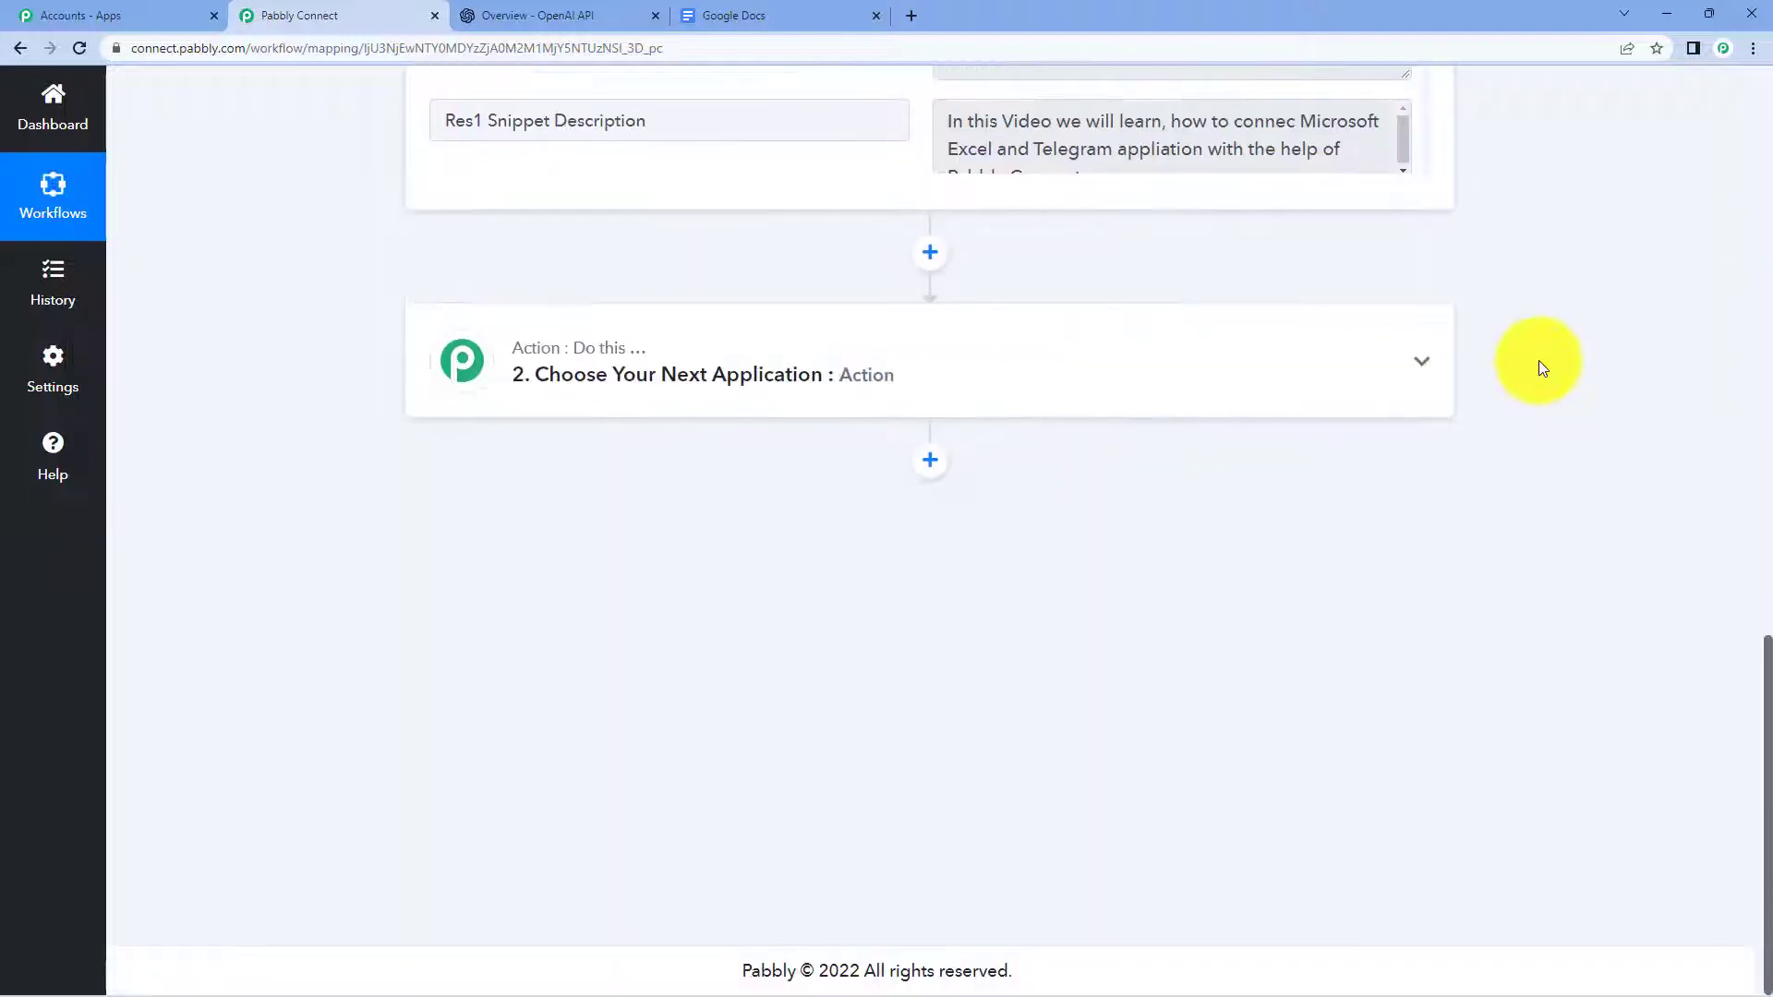
Set the action step to the OpenAI app with the Generate Content event
click(685, 388)
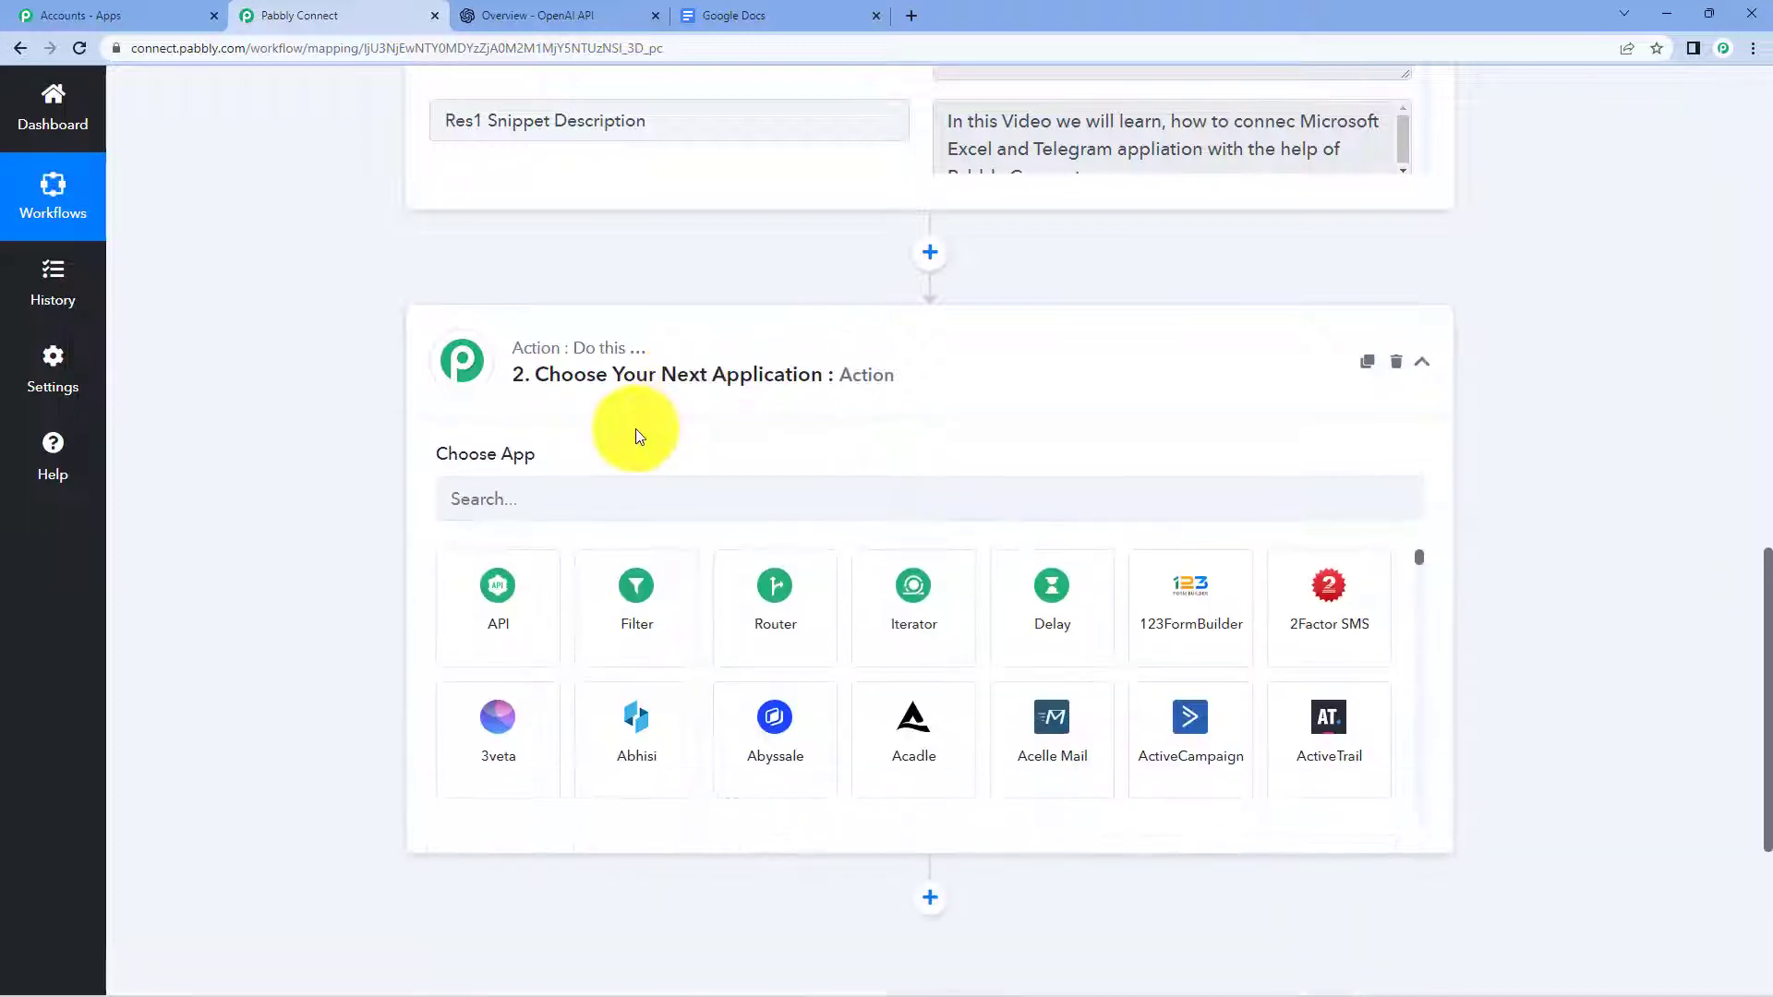
click(598, 493)
text(open a)
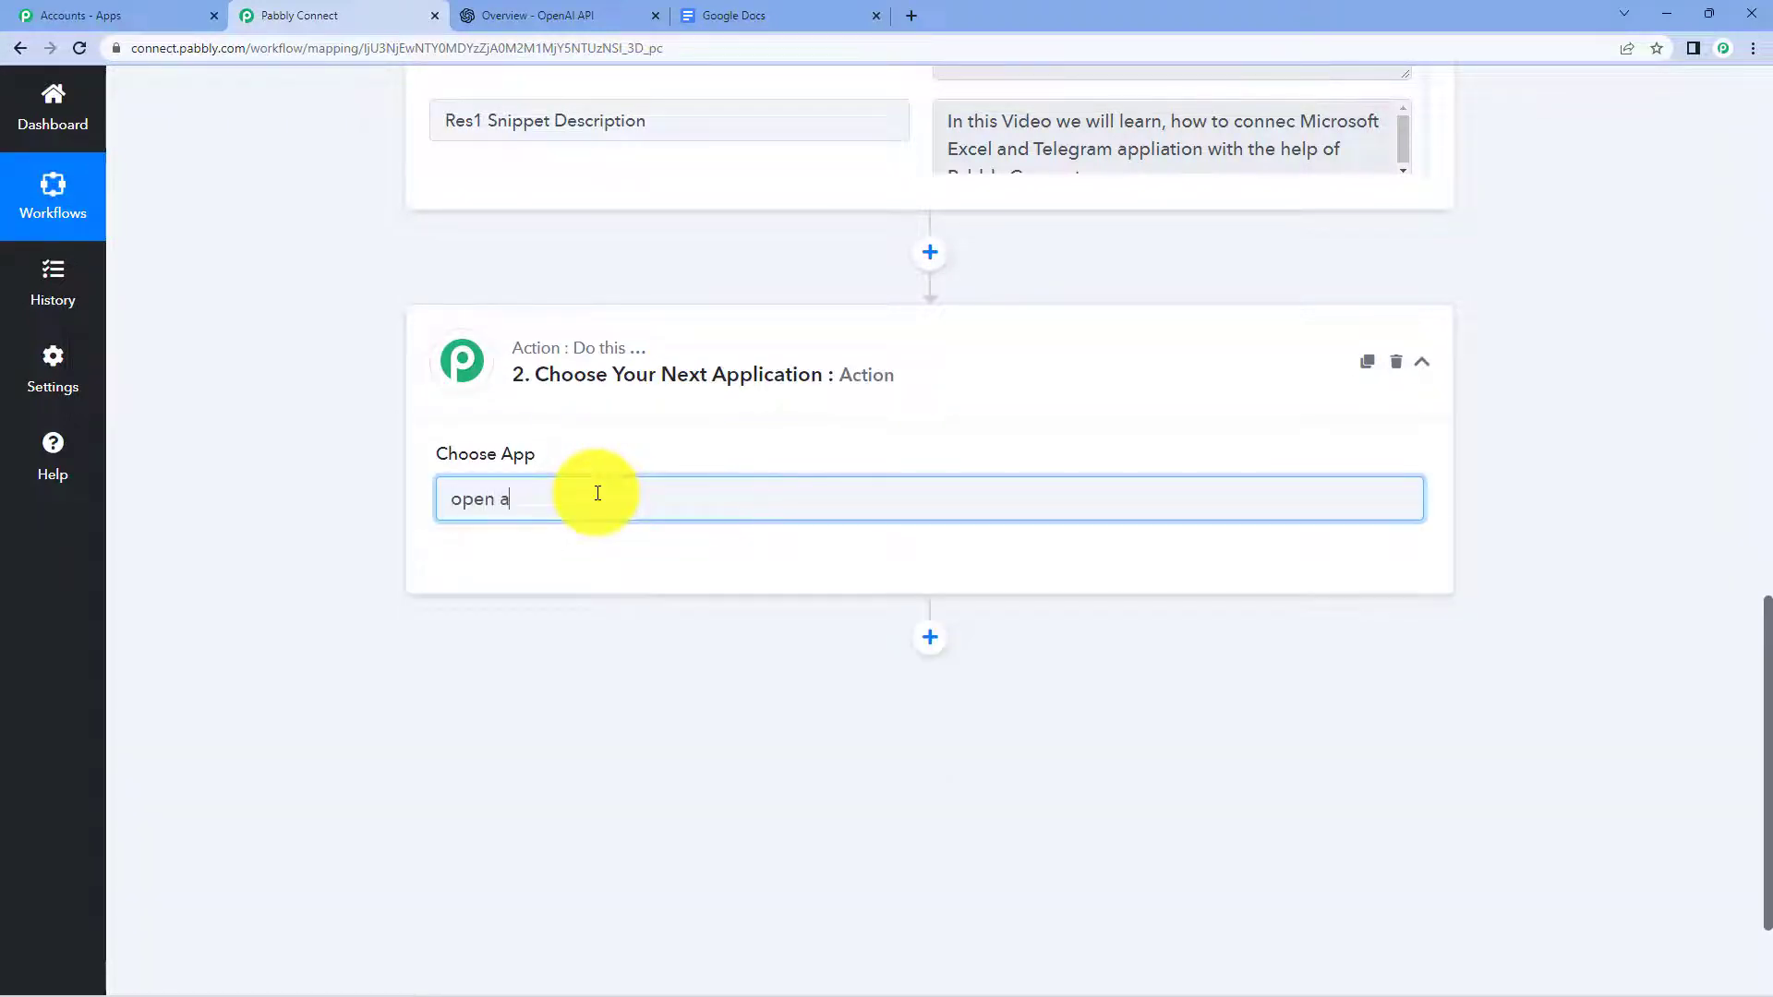
key(BackSpace)
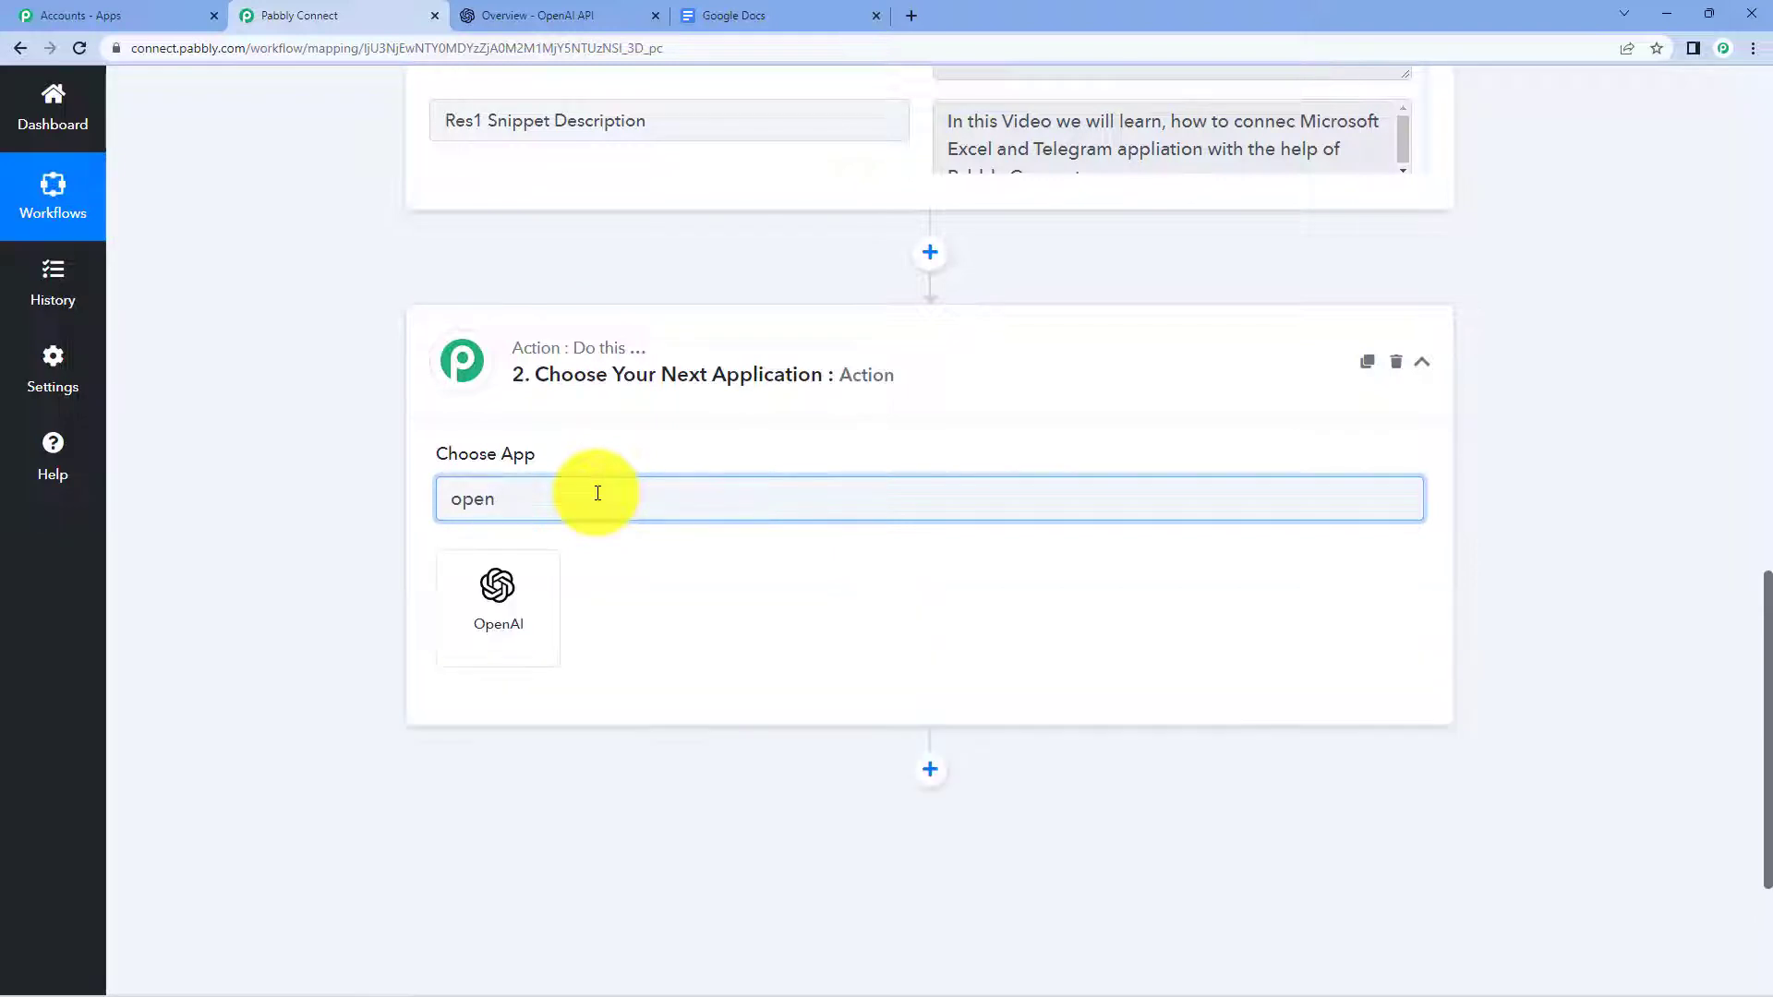
click(537, 588)
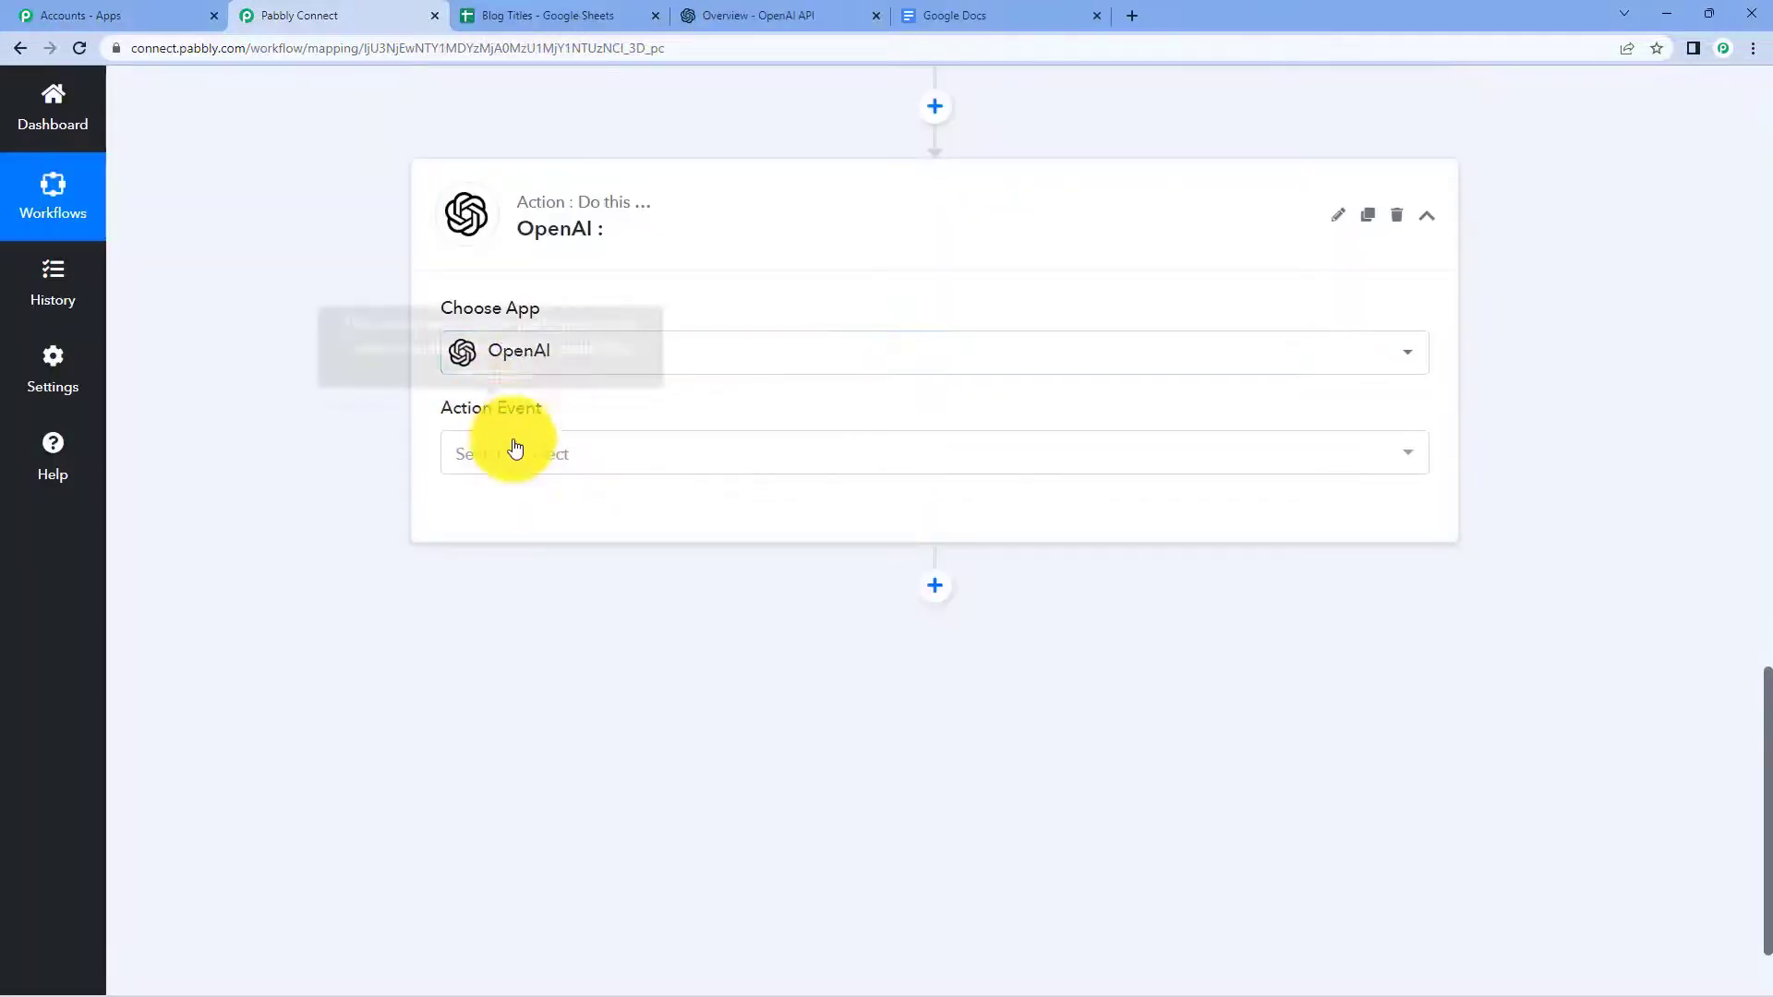
click(534, 457)
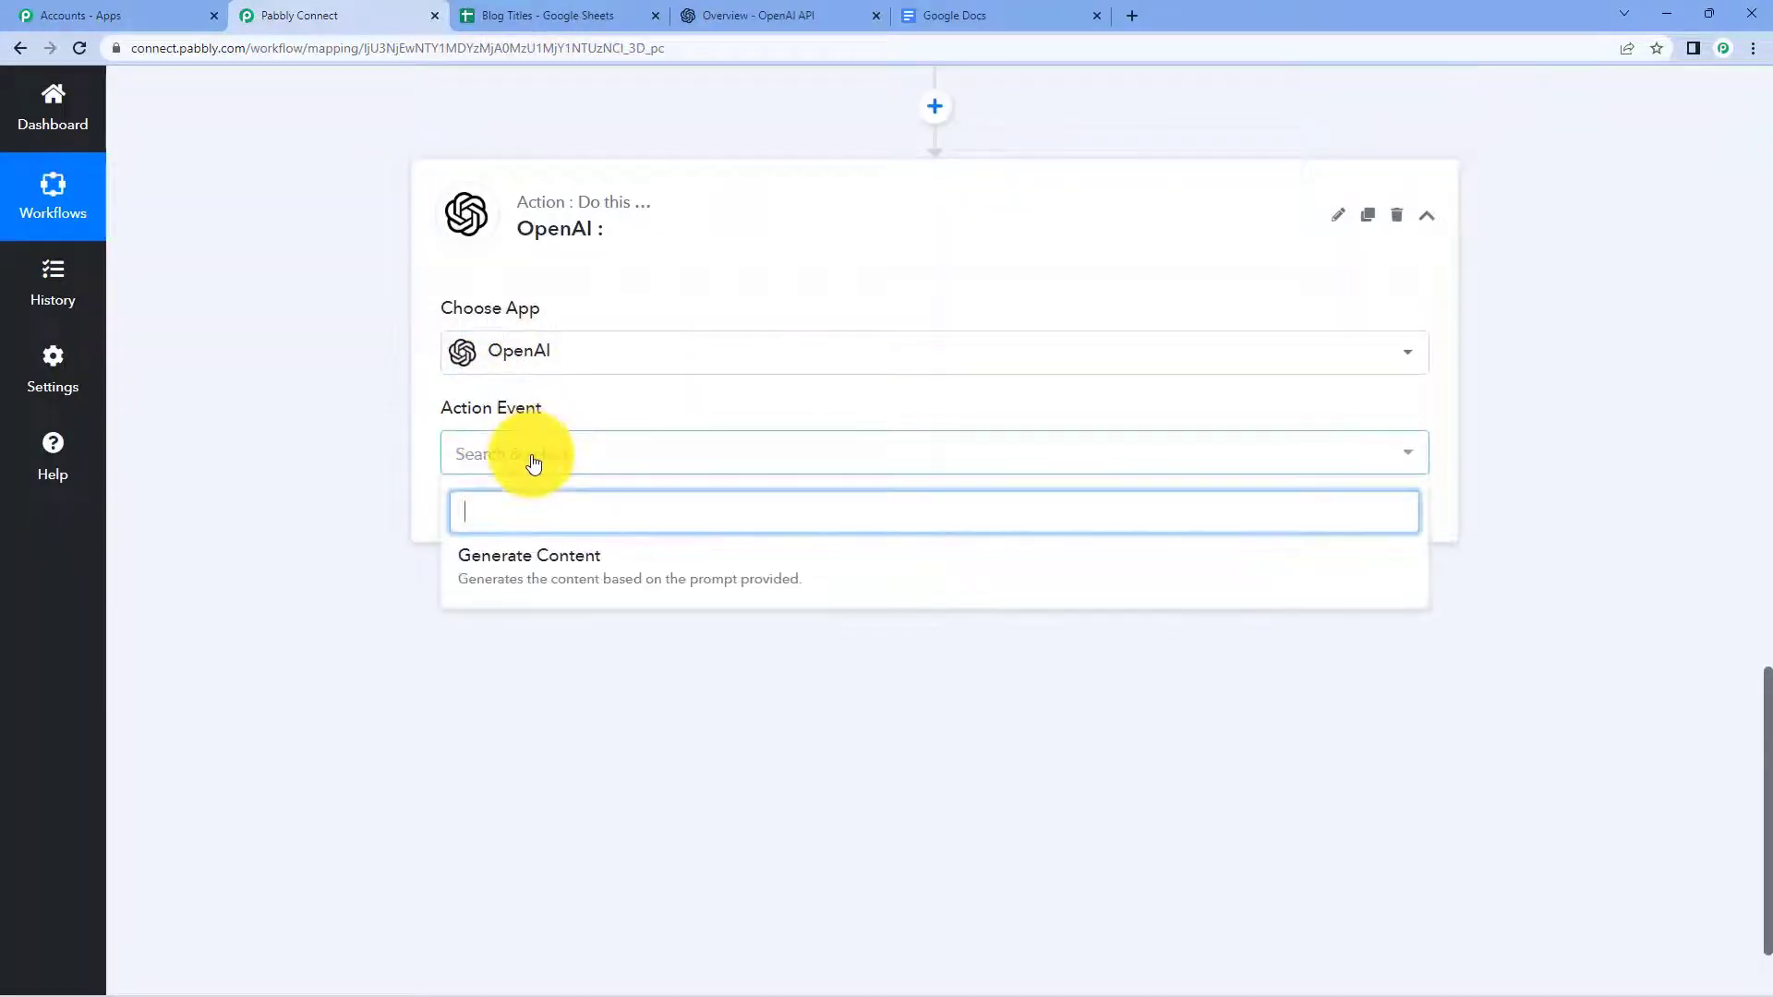
click(508, 576)
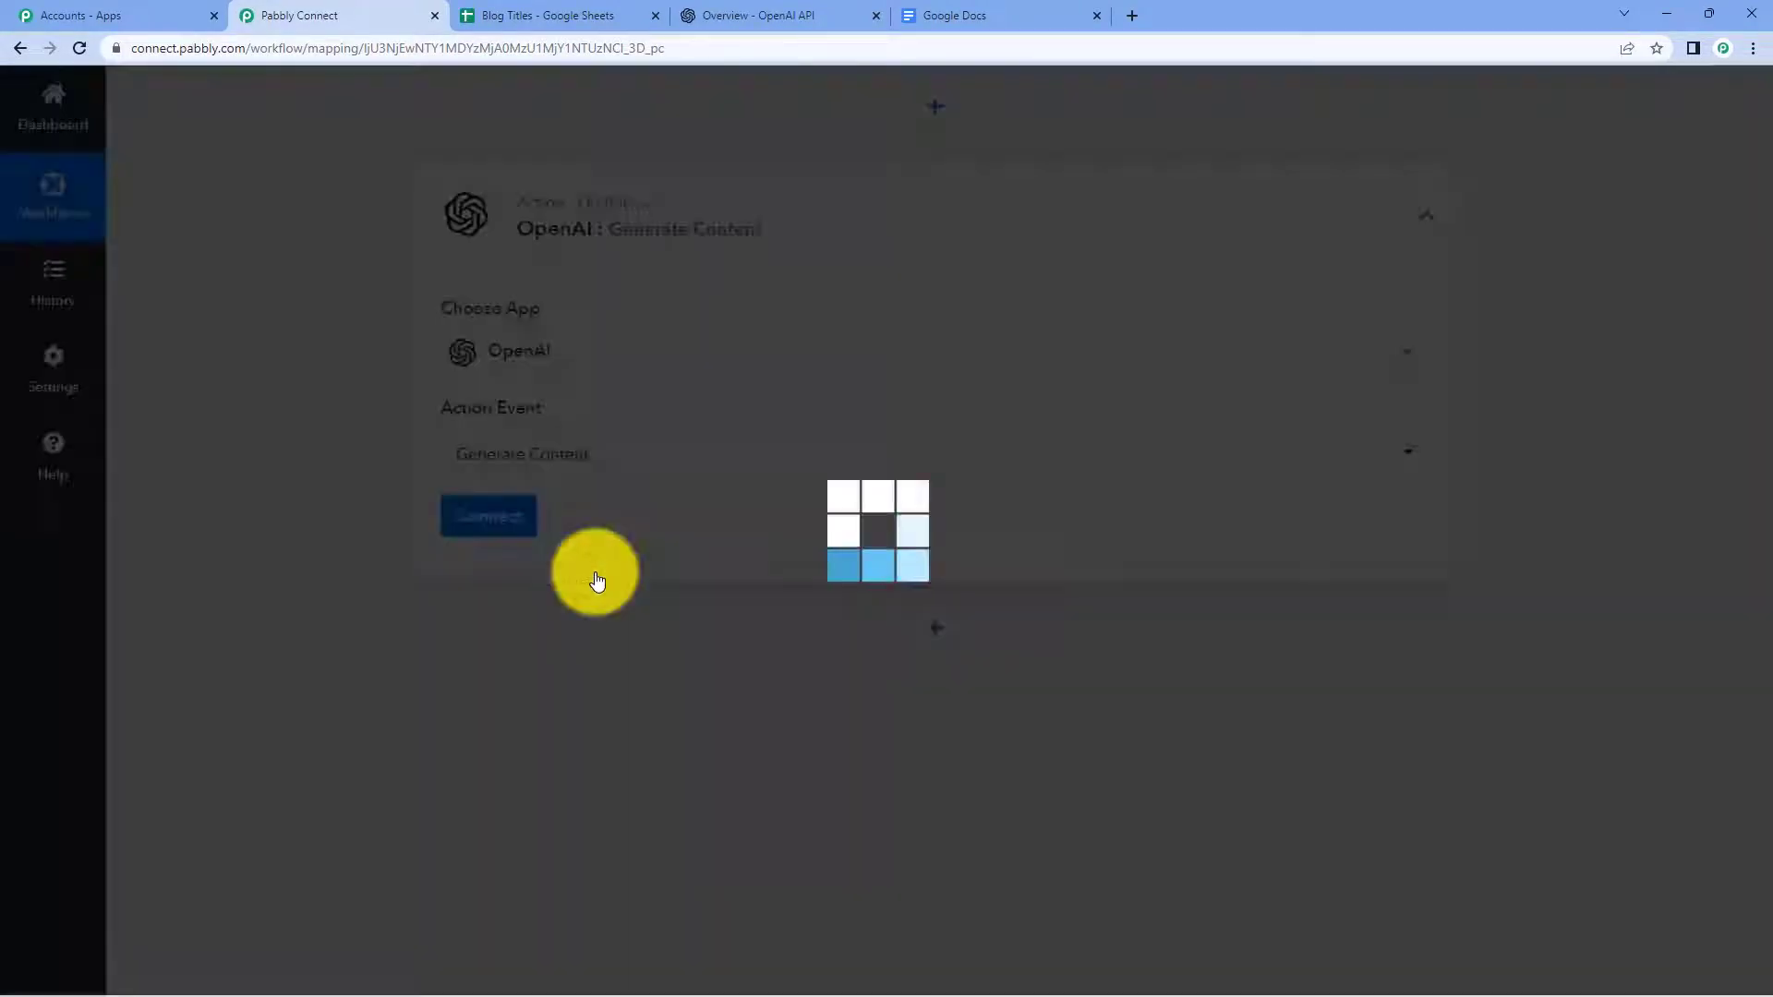
Start adding a new OpenAI account connection, named OpenAI #35
click(505, 528)
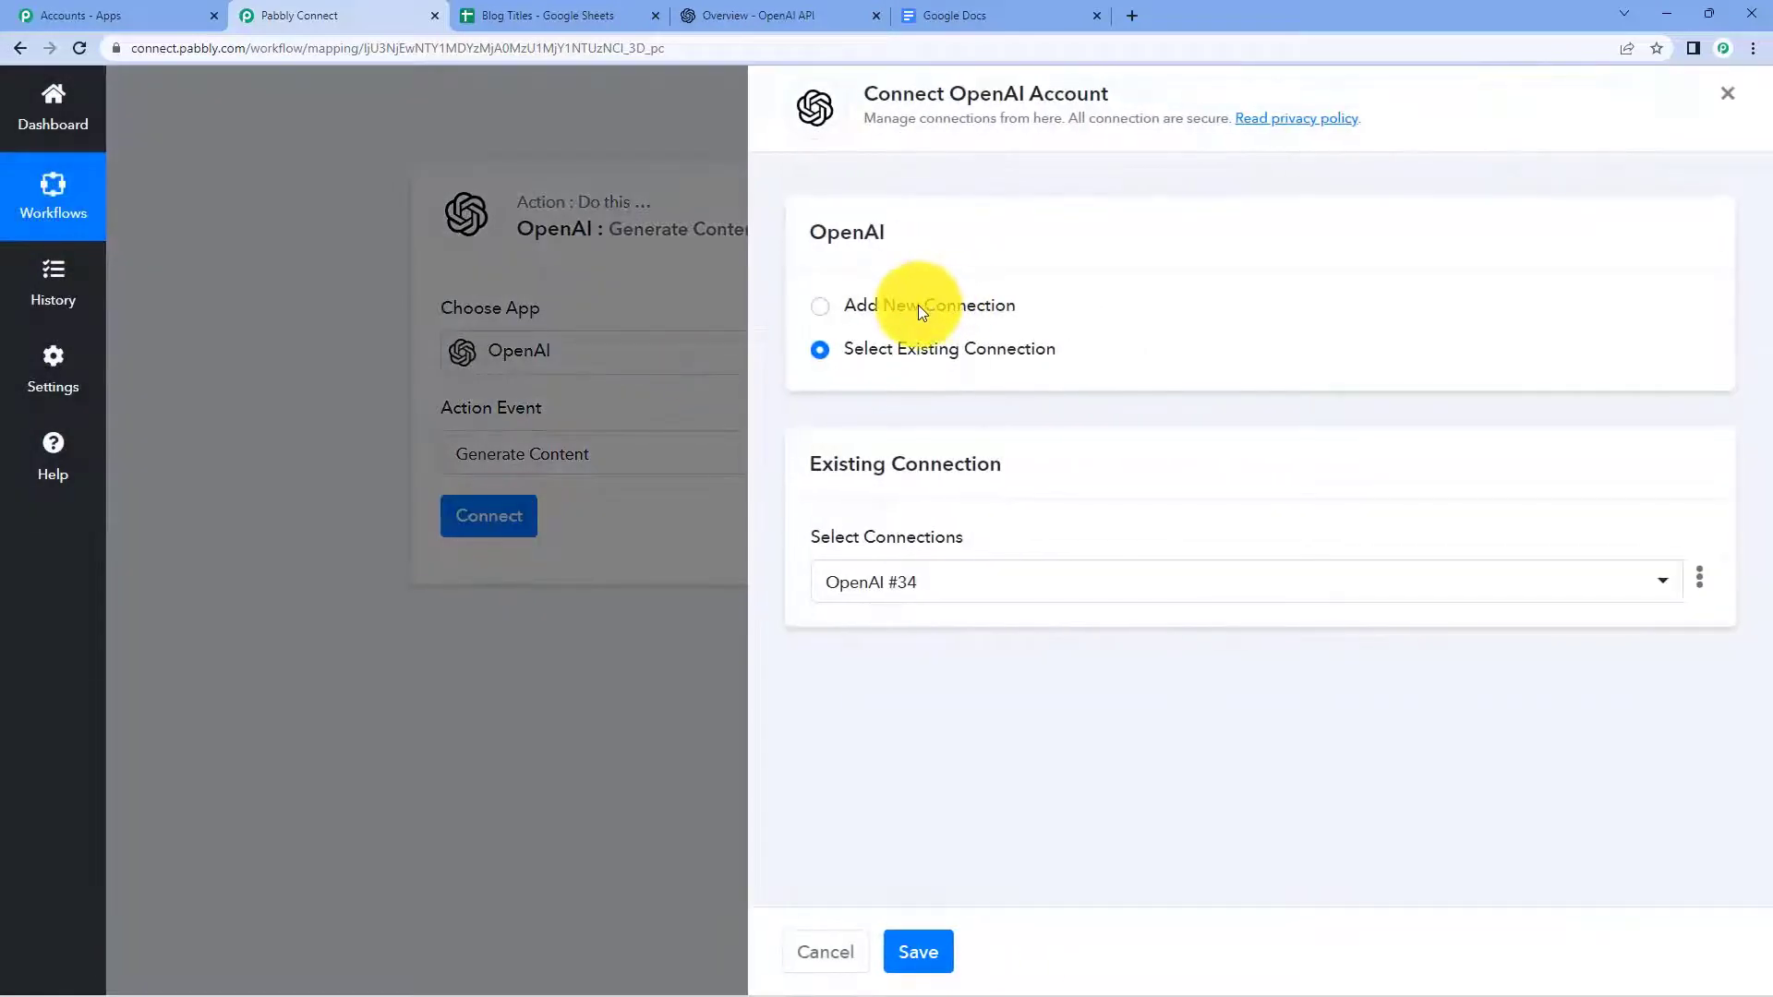
click(919, 307)
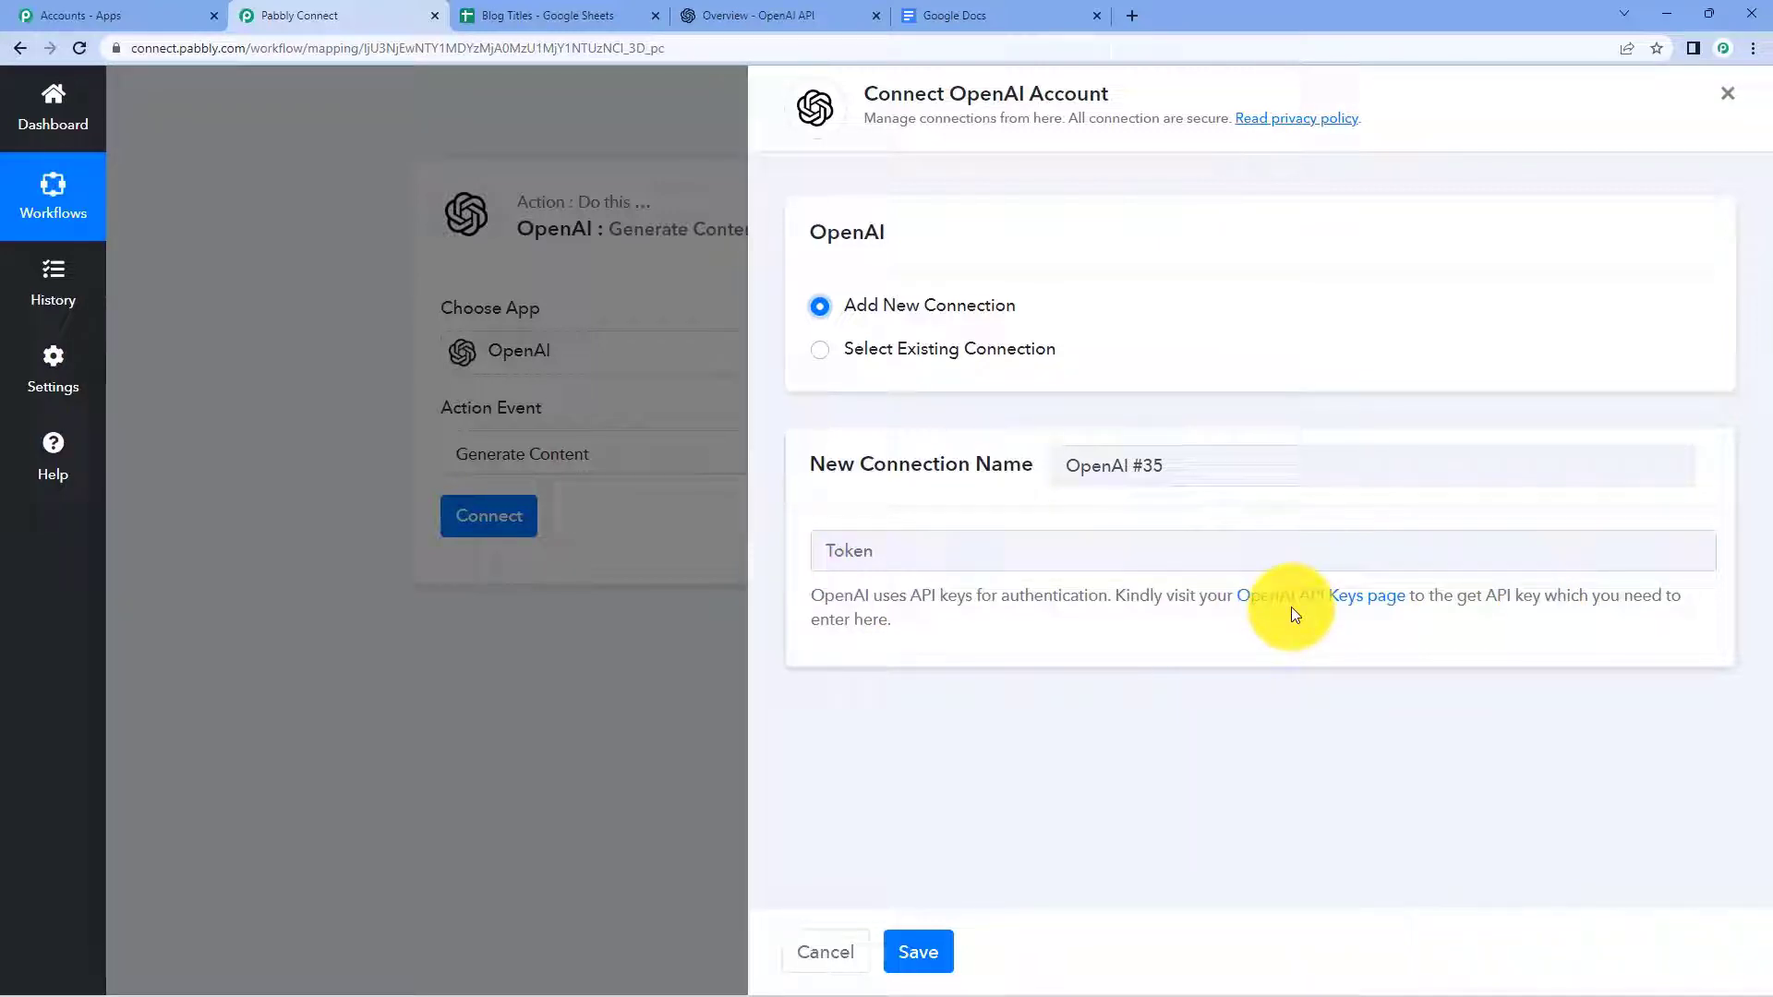
Copy the existing secret key from the OpenAI API keys page and return to Pabbly
click(739, 13)
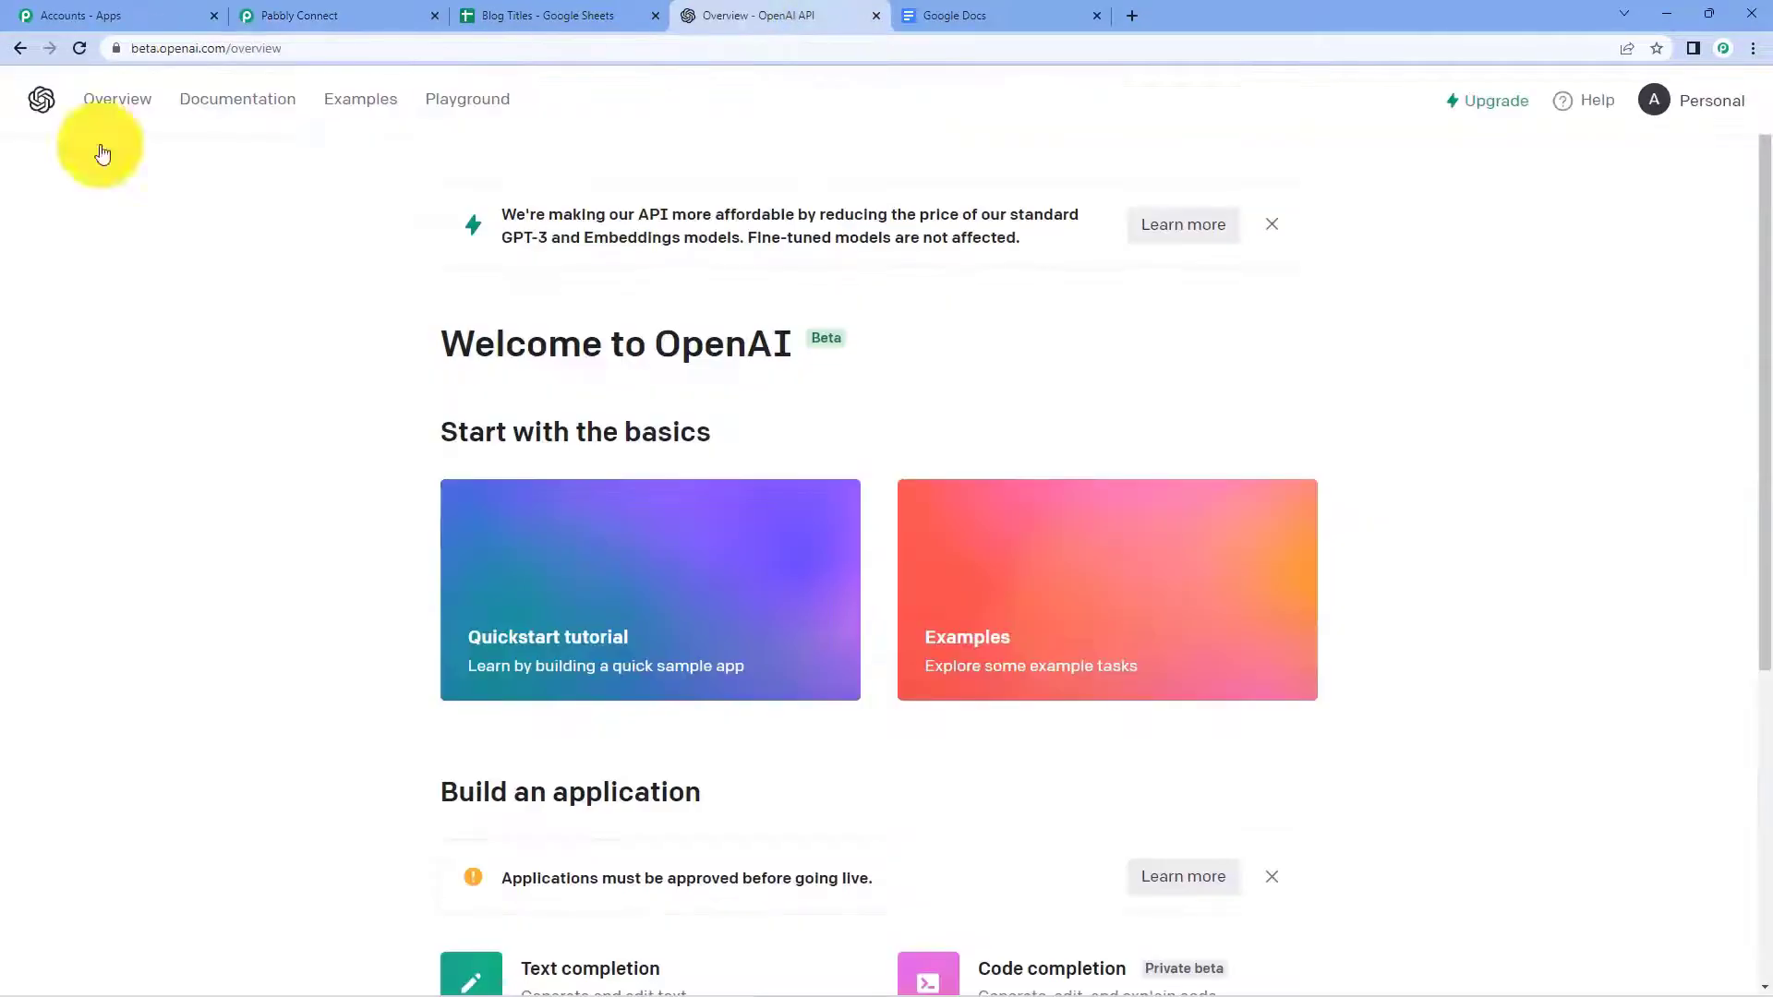
click(346, 11)
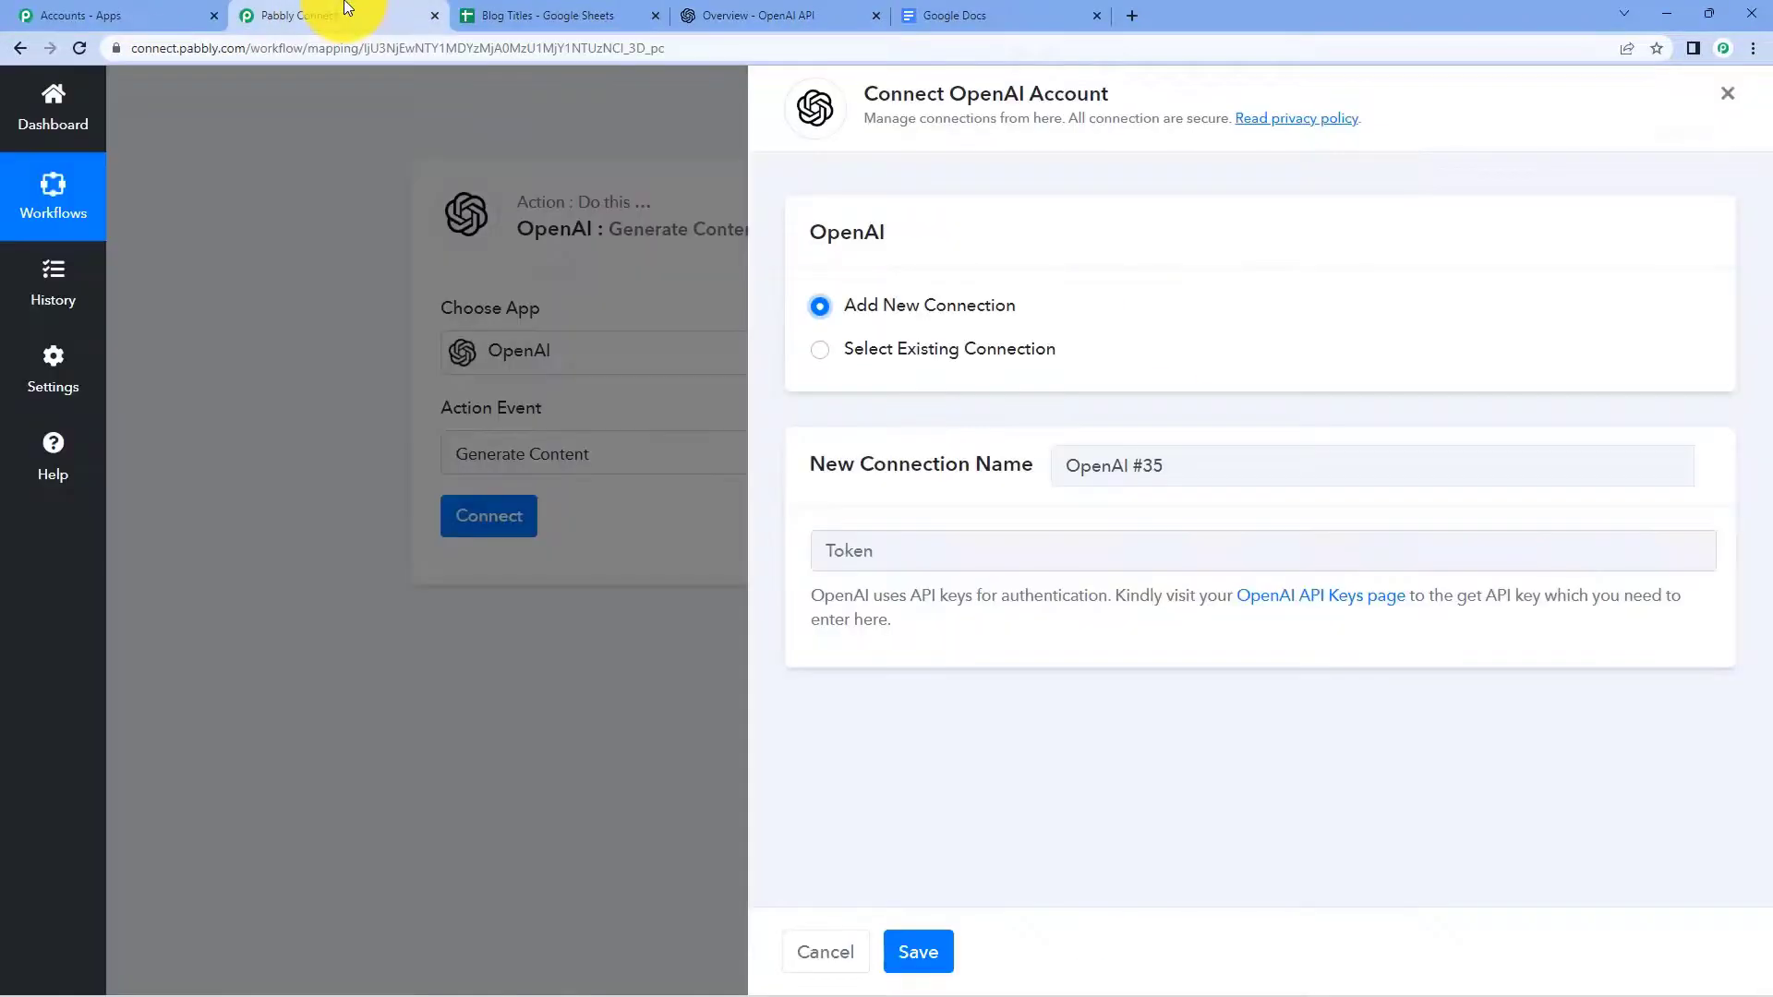
click(711, 13)
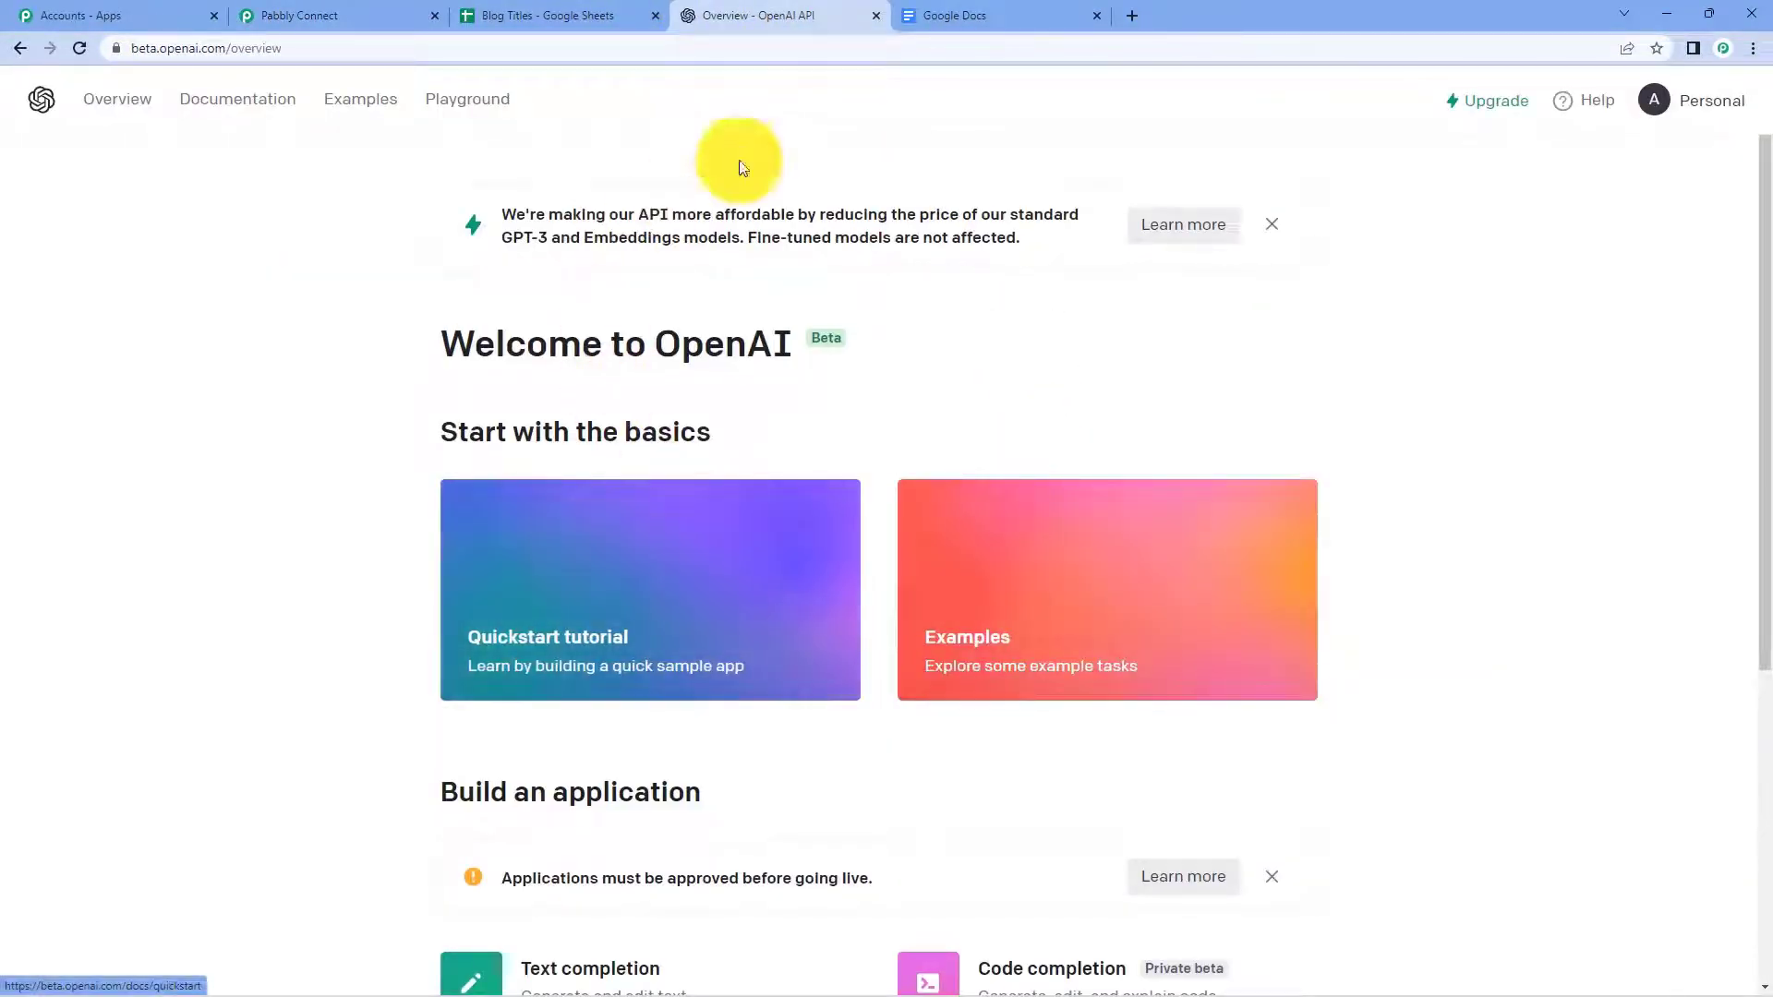
click(340, 16)
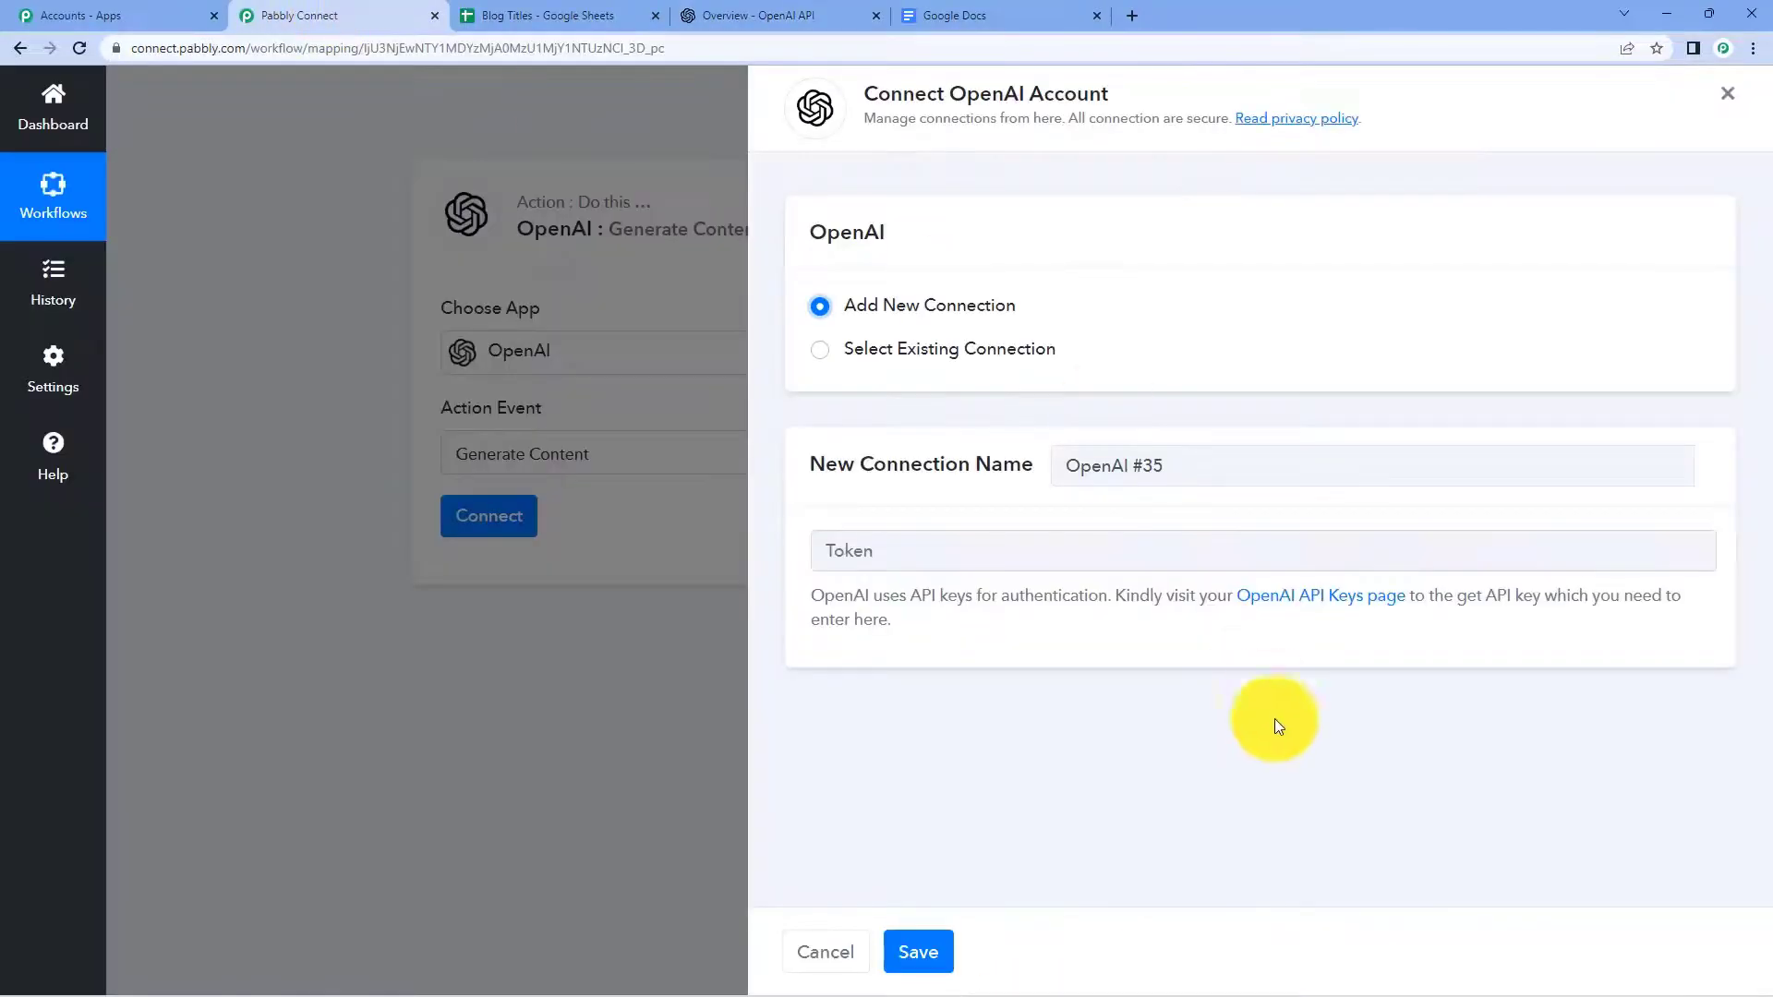
click(1300, 611)
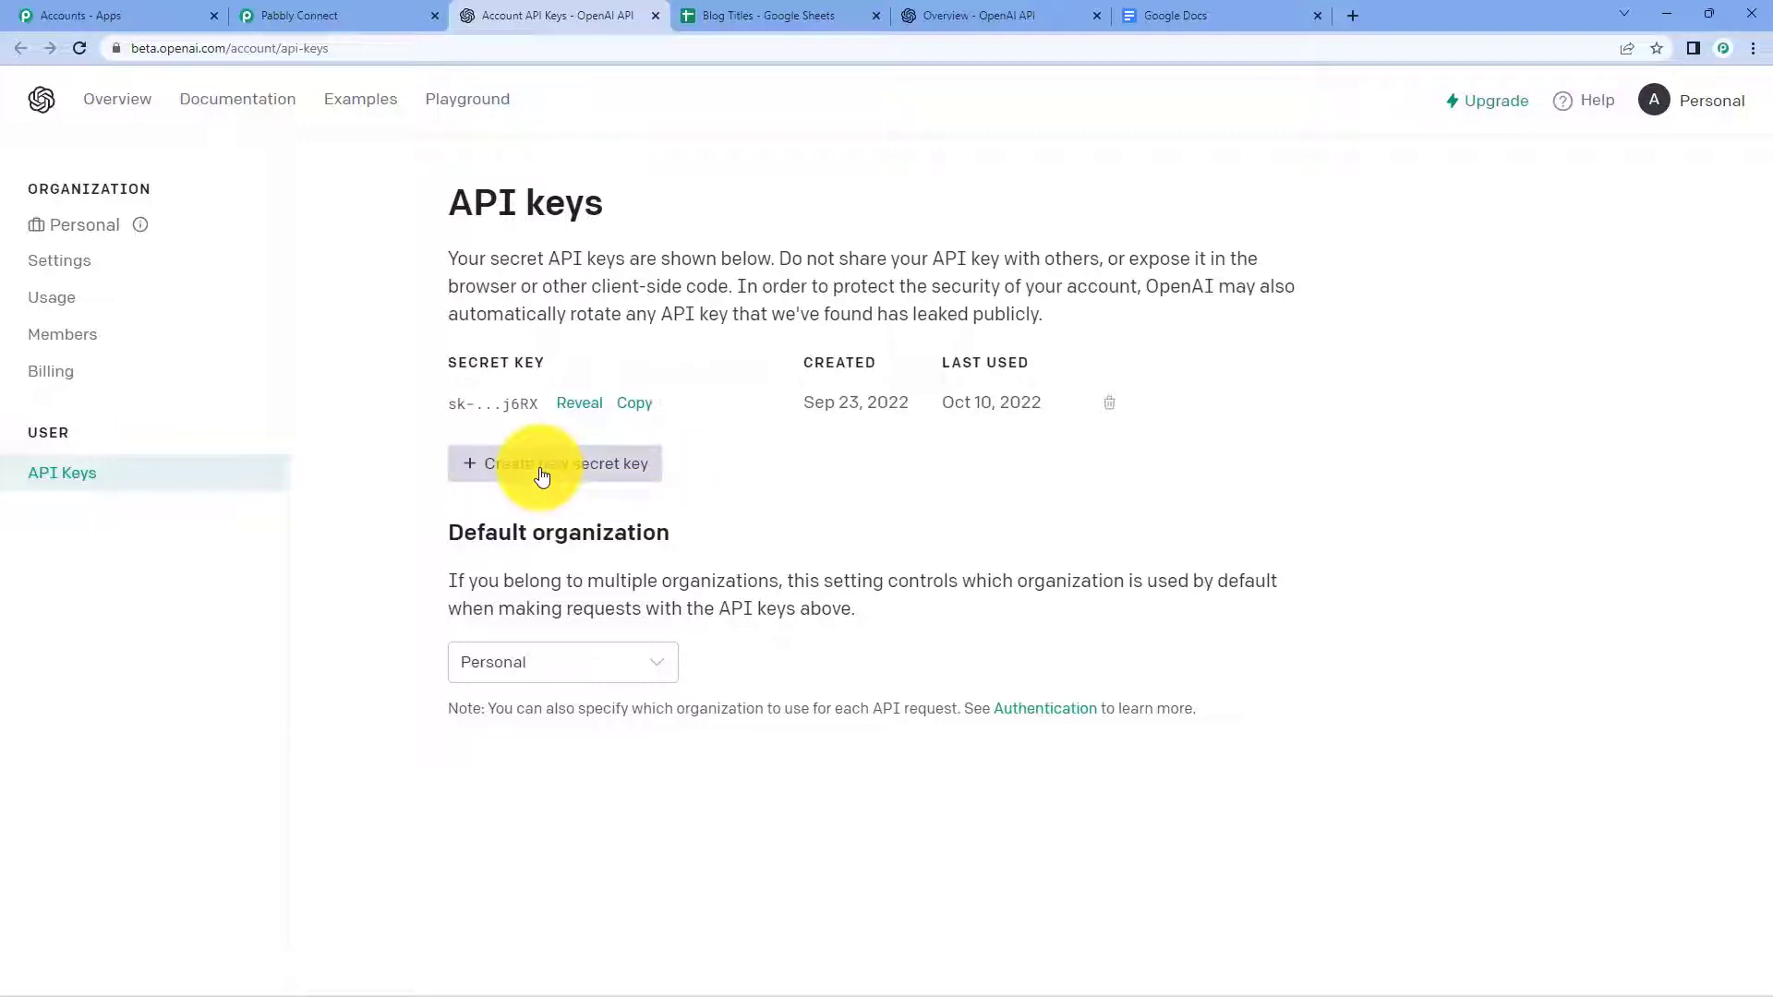
click(636, 403)
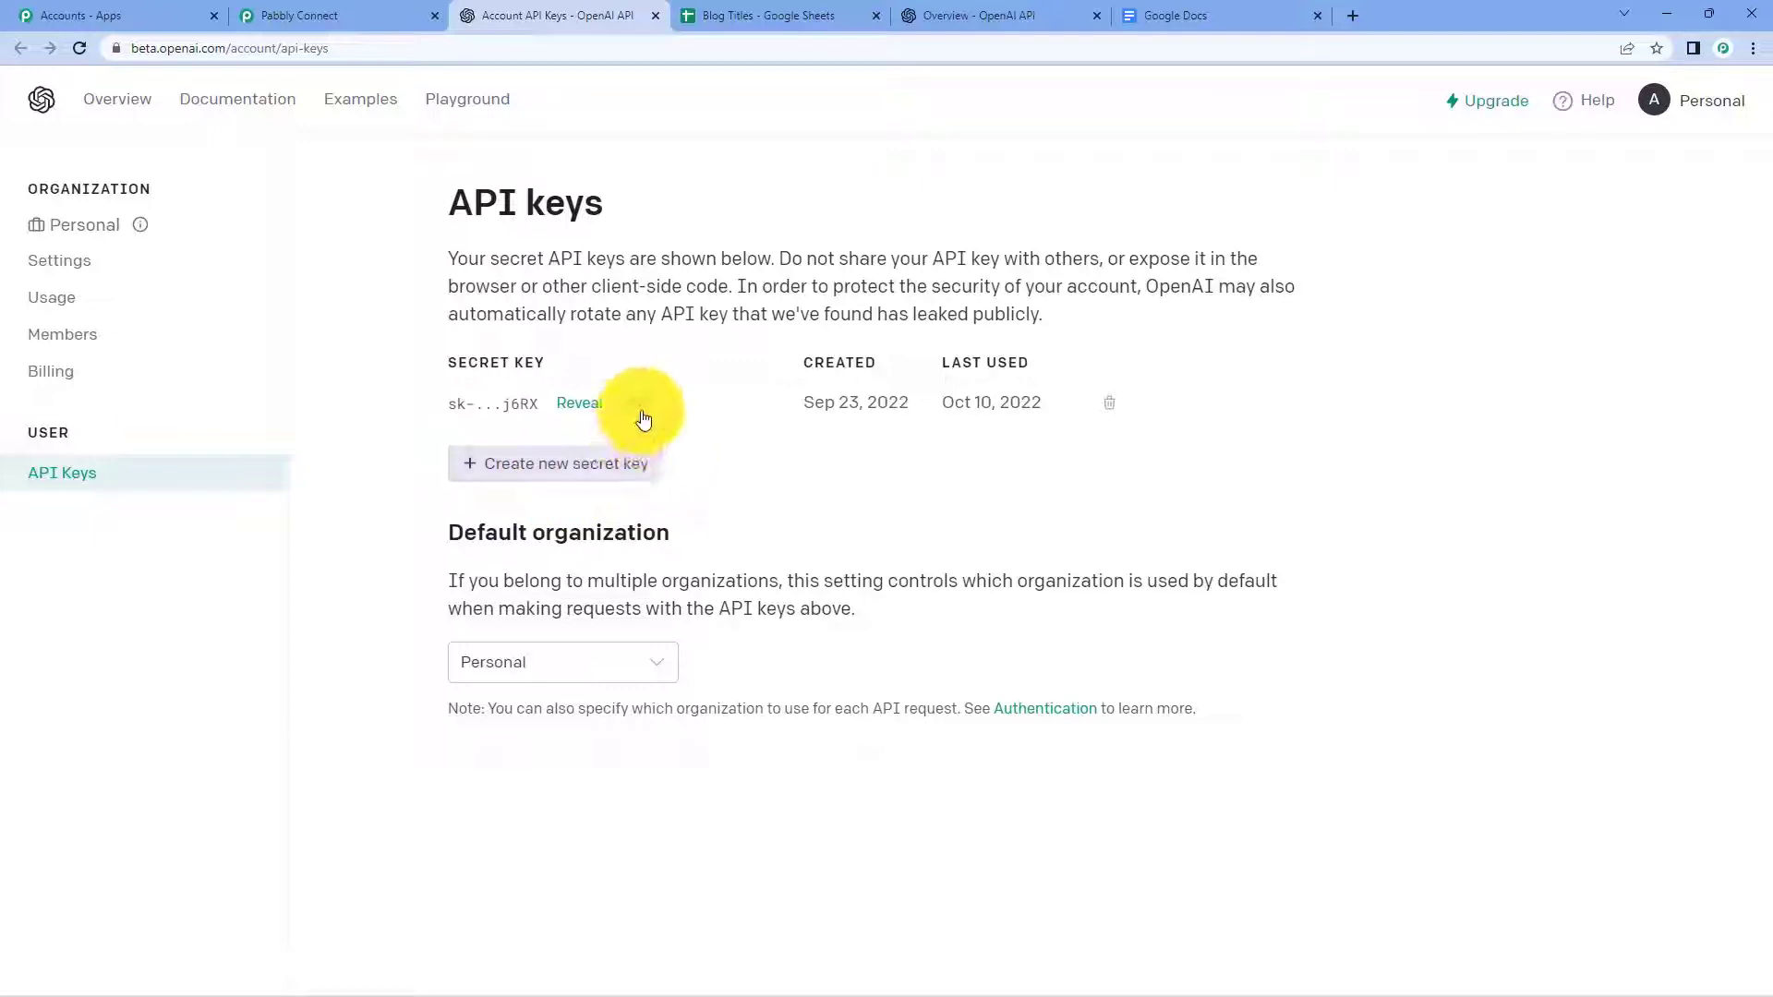
click(422, 9)
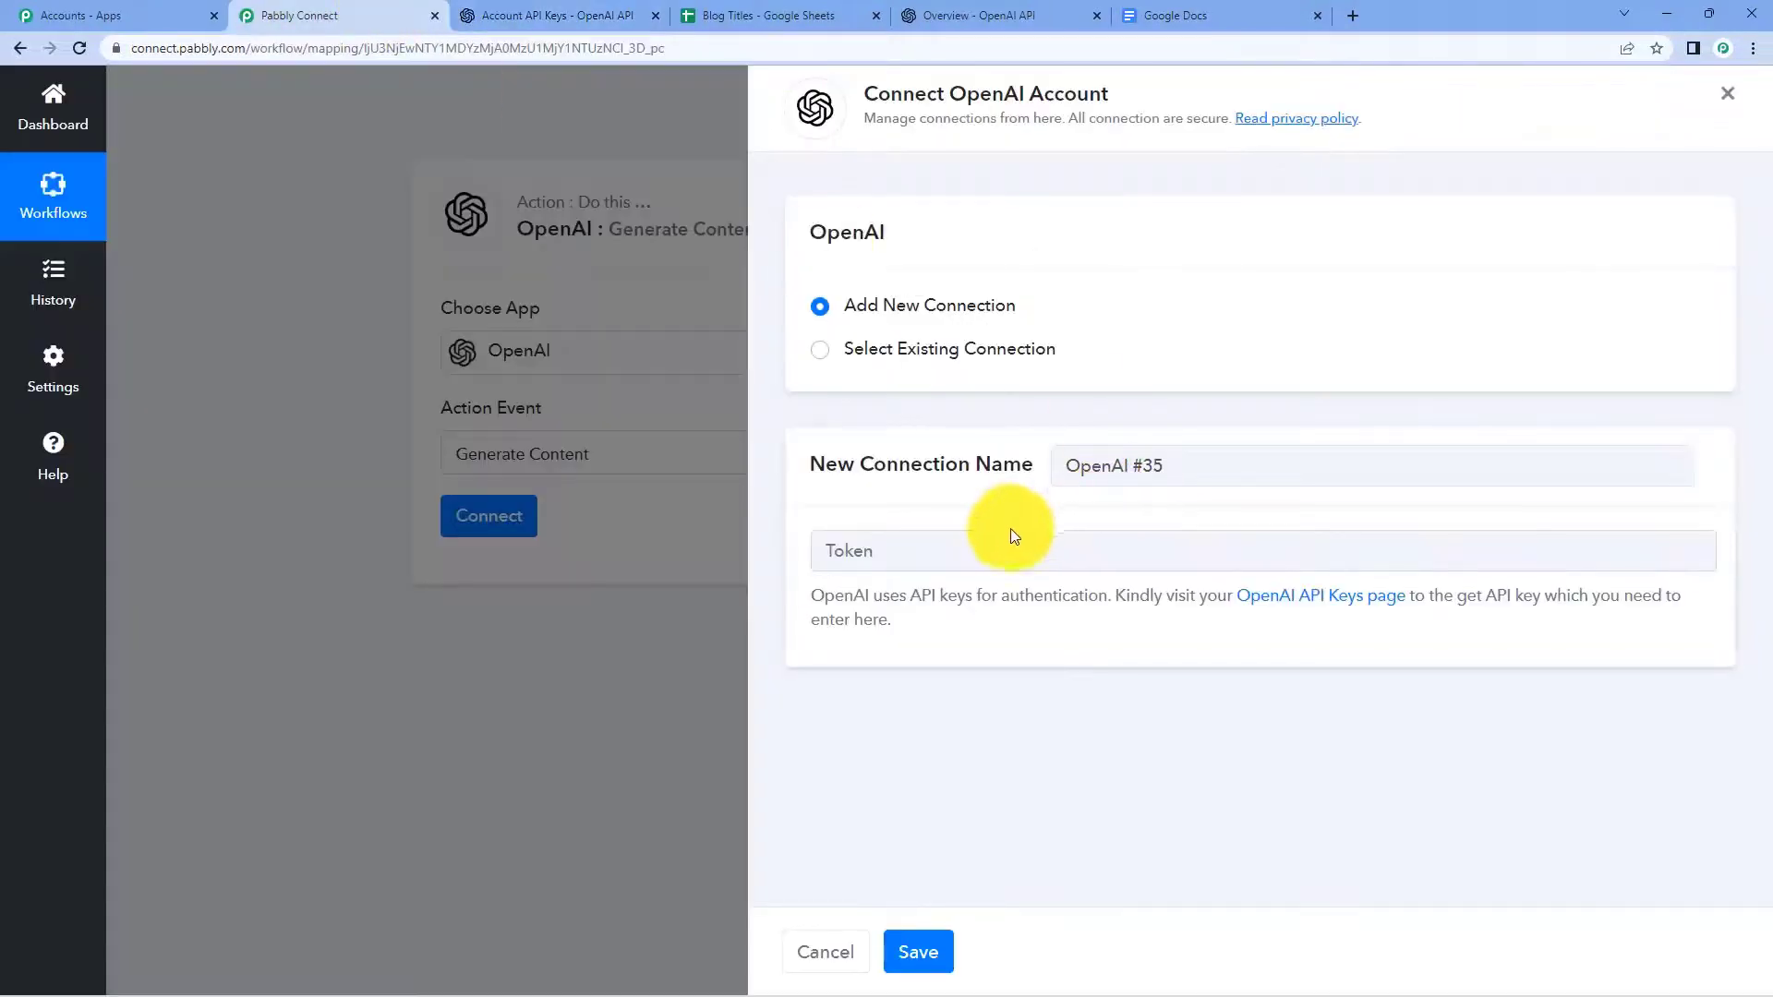
Paste the copied API key into the Token field and save the OpenAI connection
click(951, 545)
right_click(971, 547)
click(1060, 688)
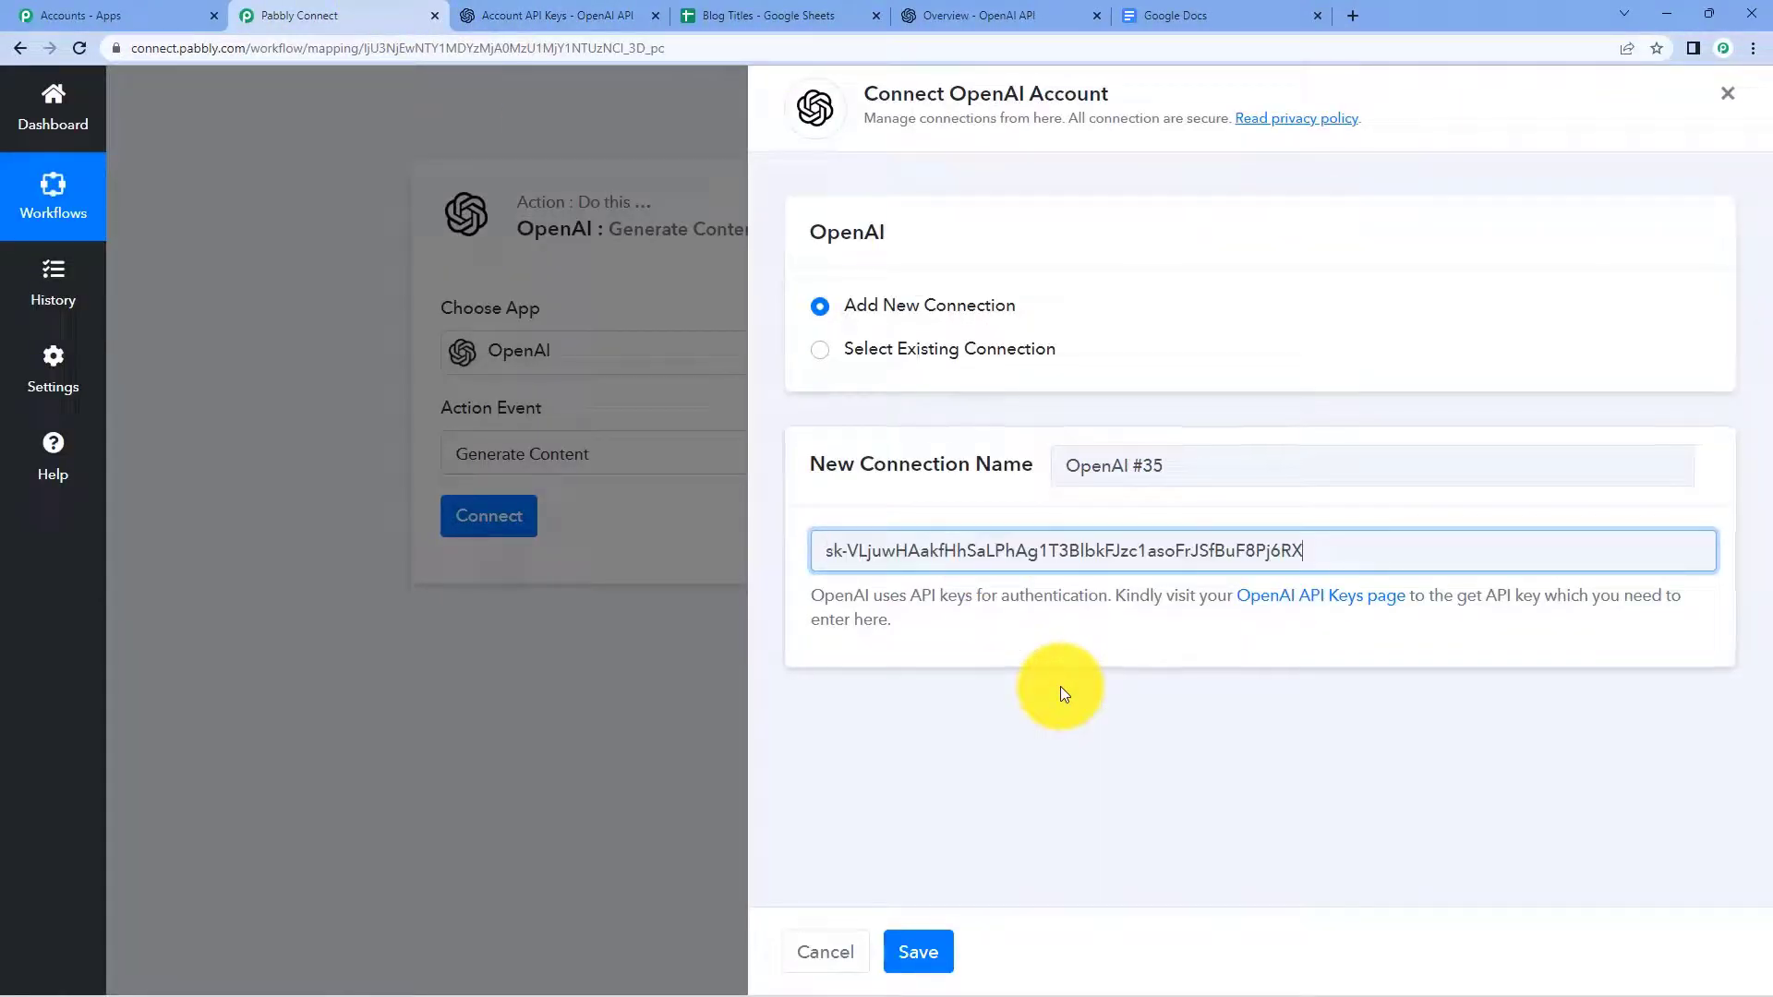
click(925, 948)
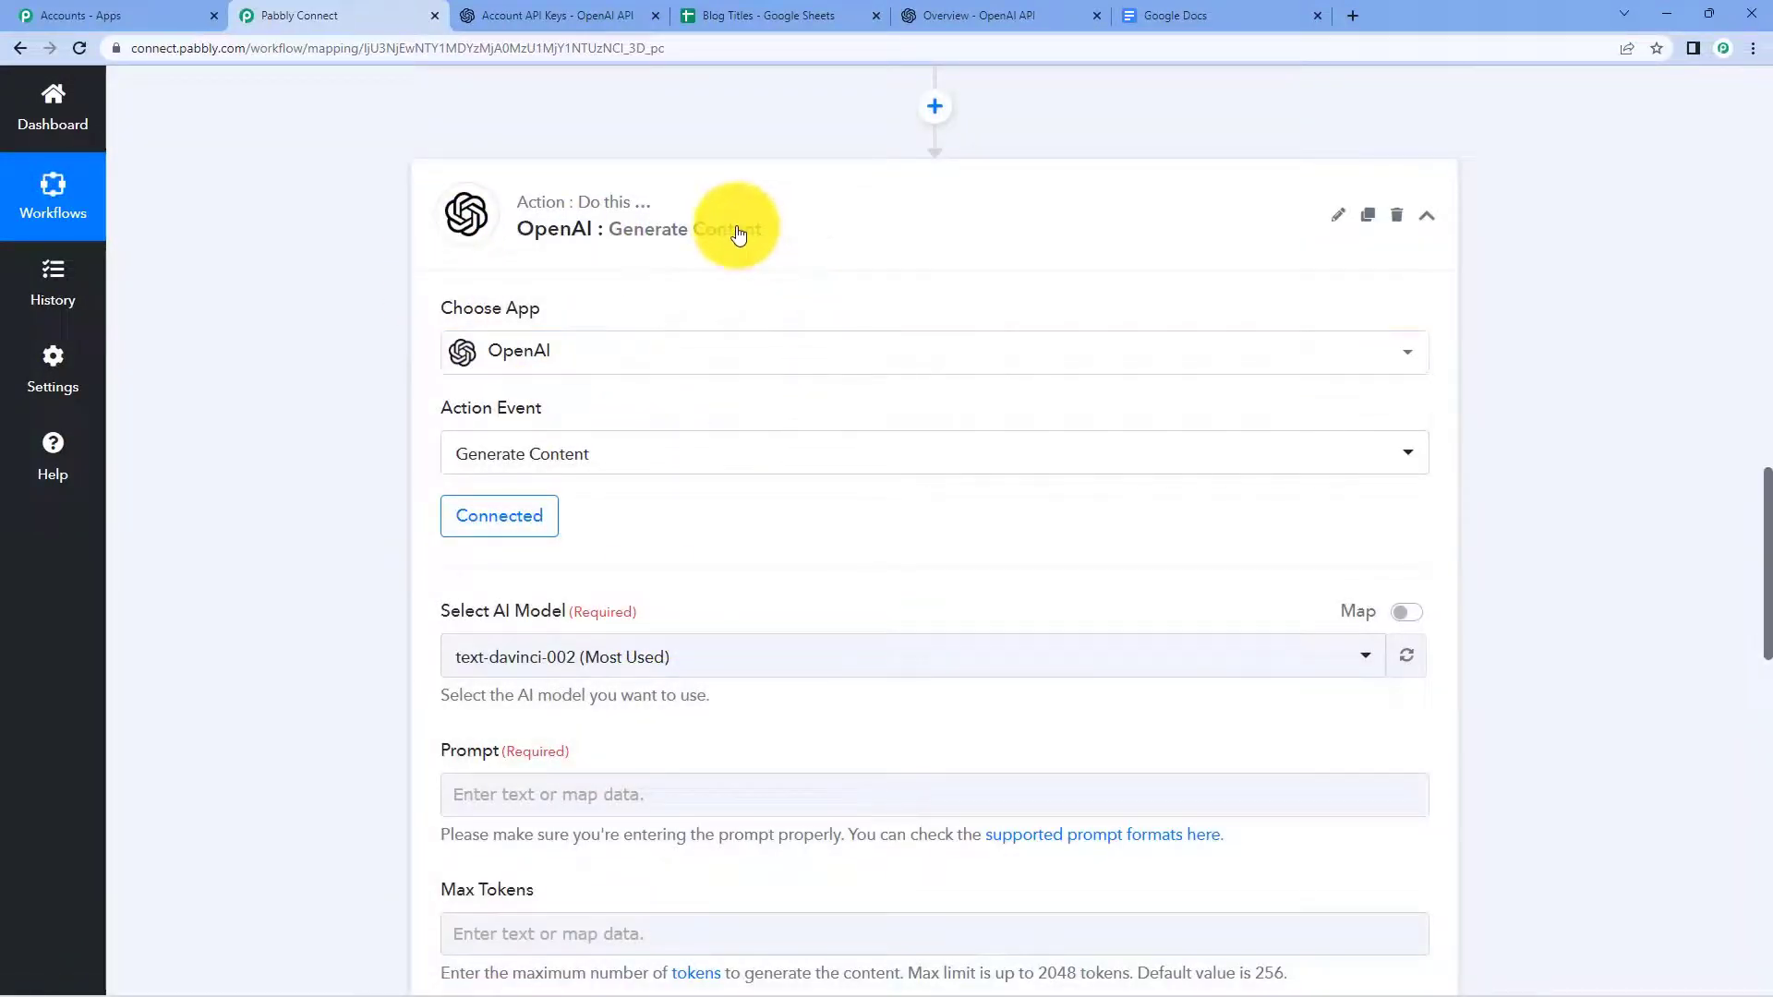
scroll(850, 231, down, 1)
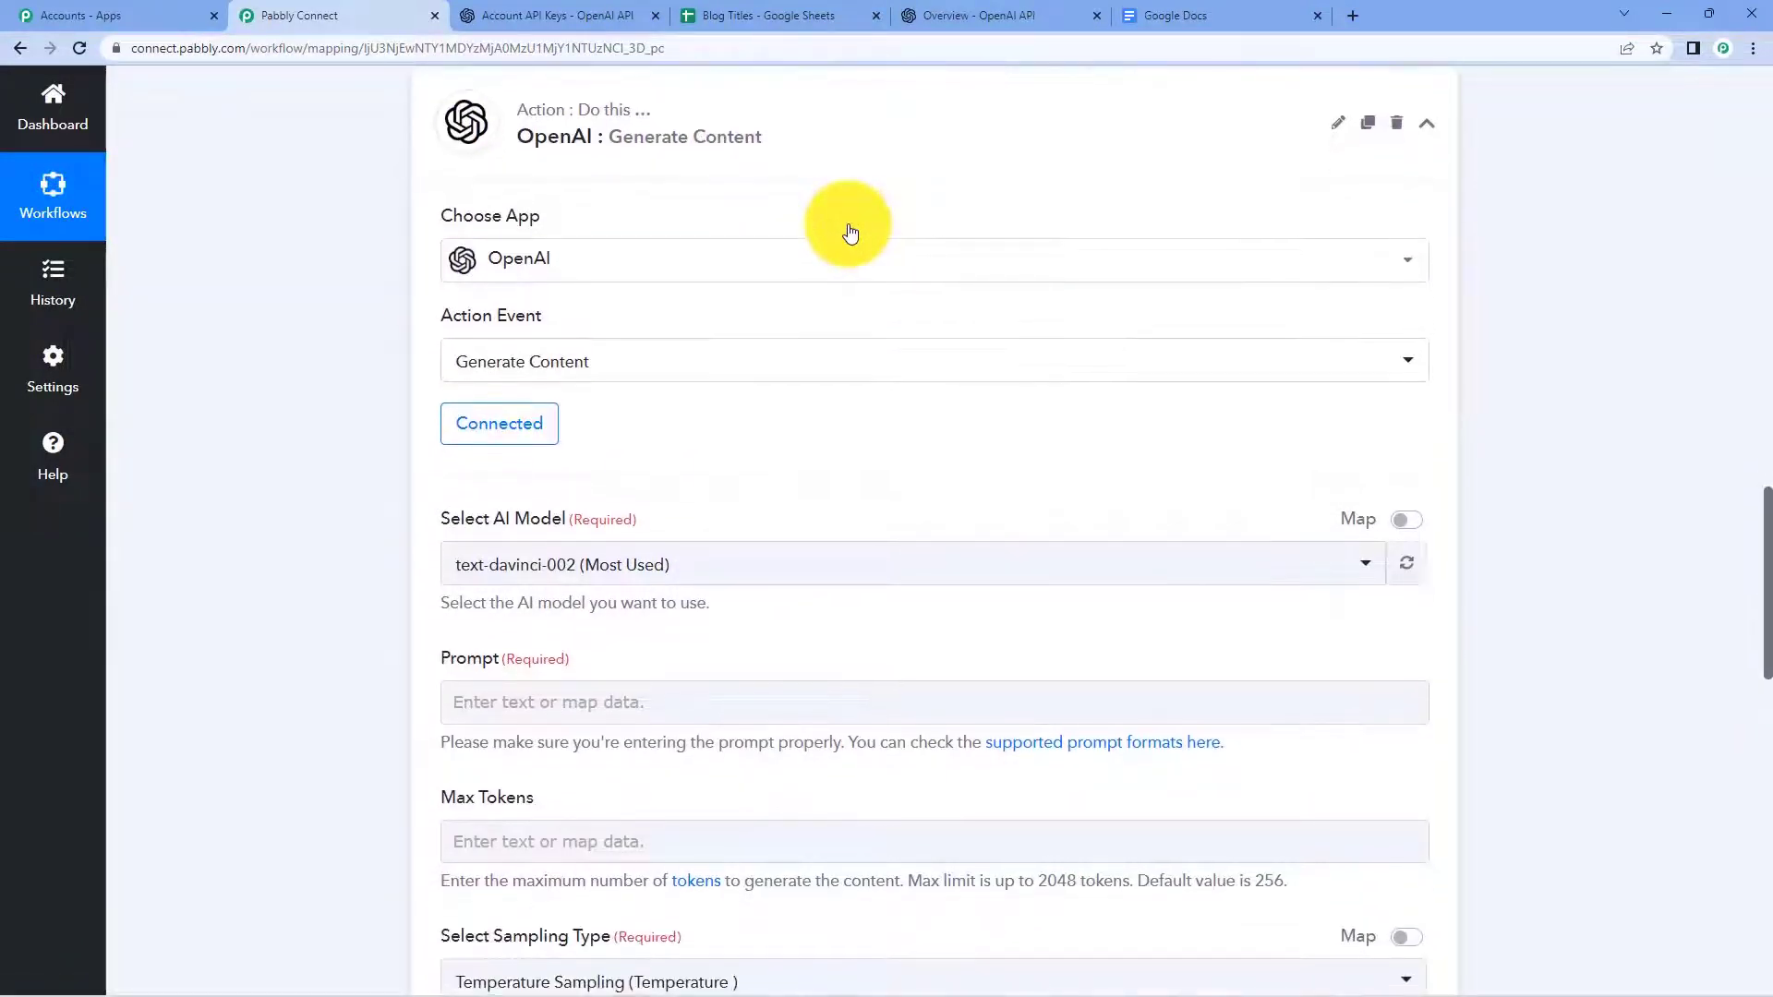
click(1034, 15)
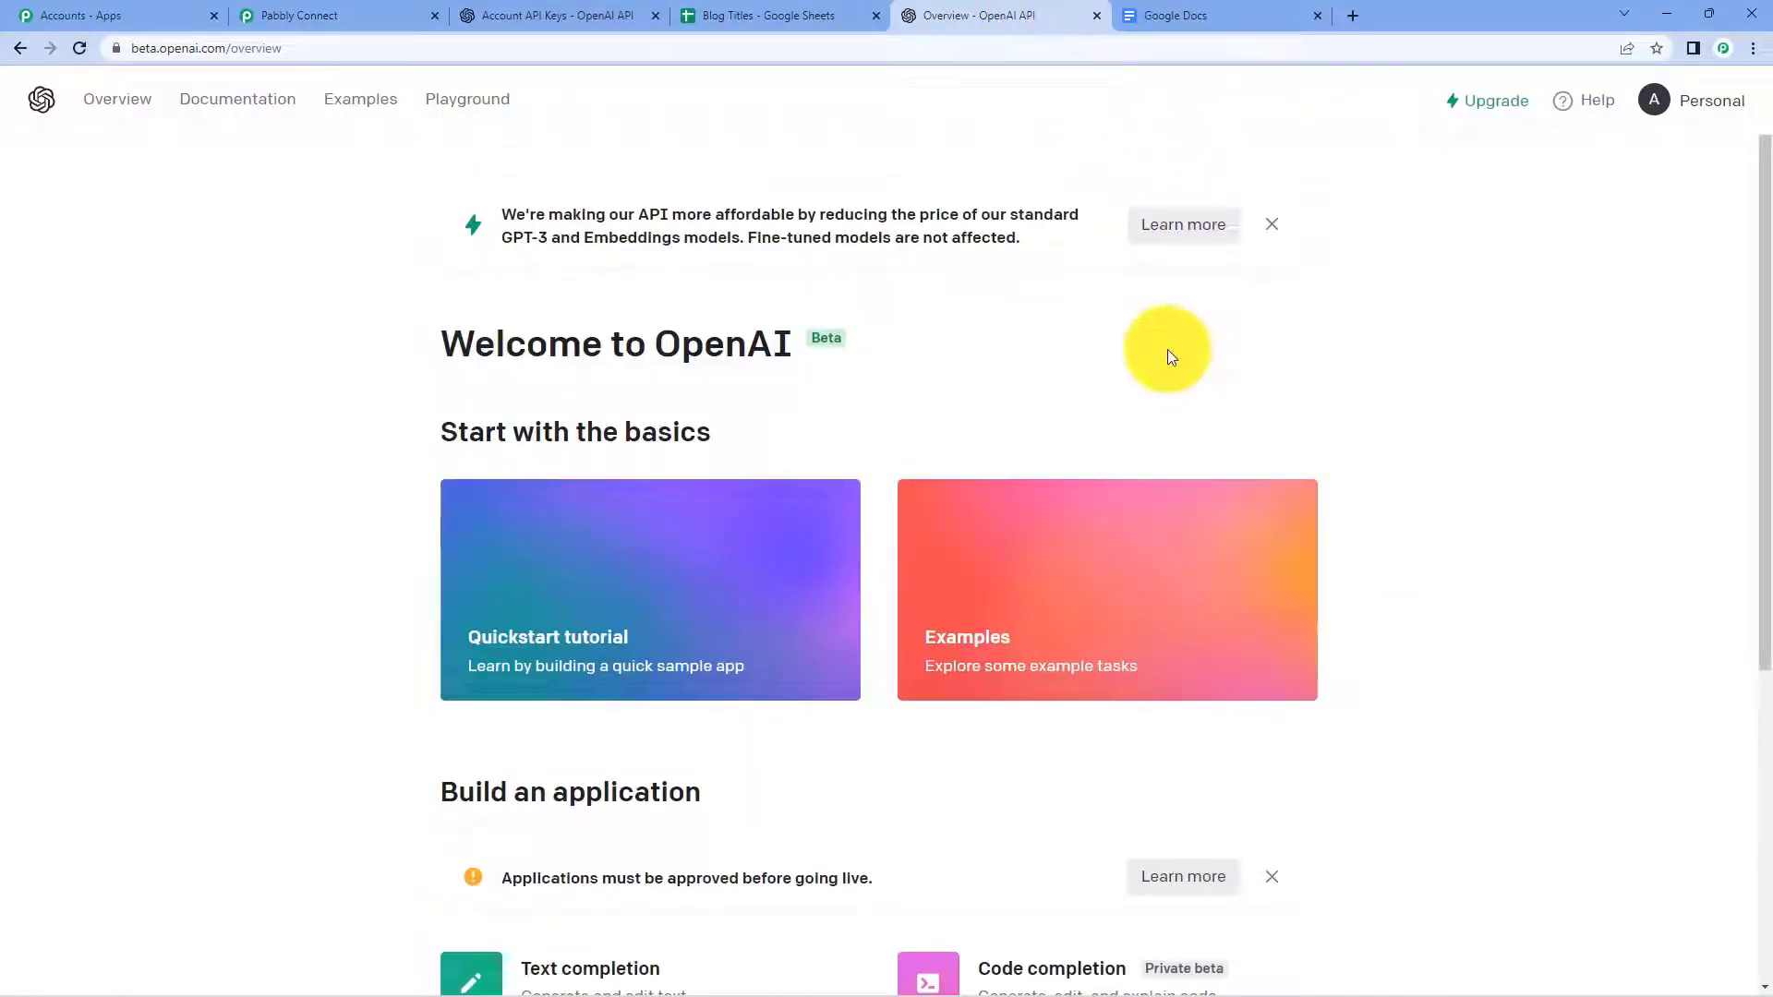
Open the OpenAI Playground and begin typing the prompt 'Write a tag'
click(462, 107)
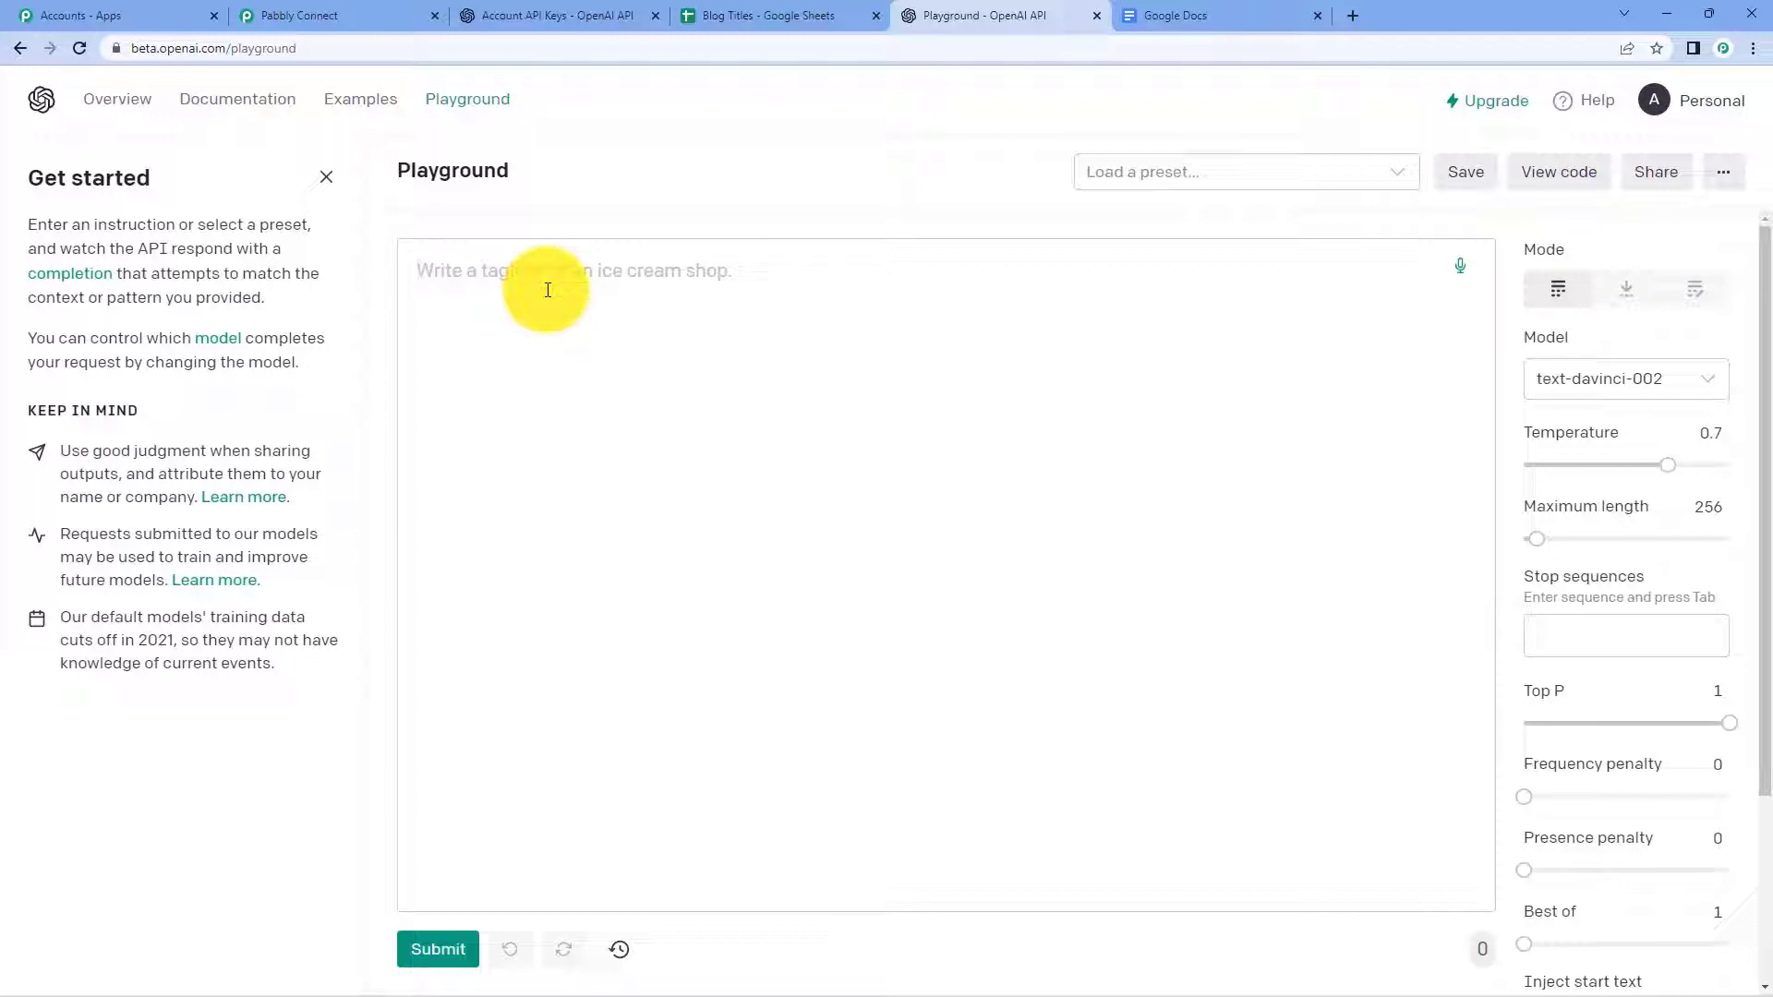
text(Wrir)
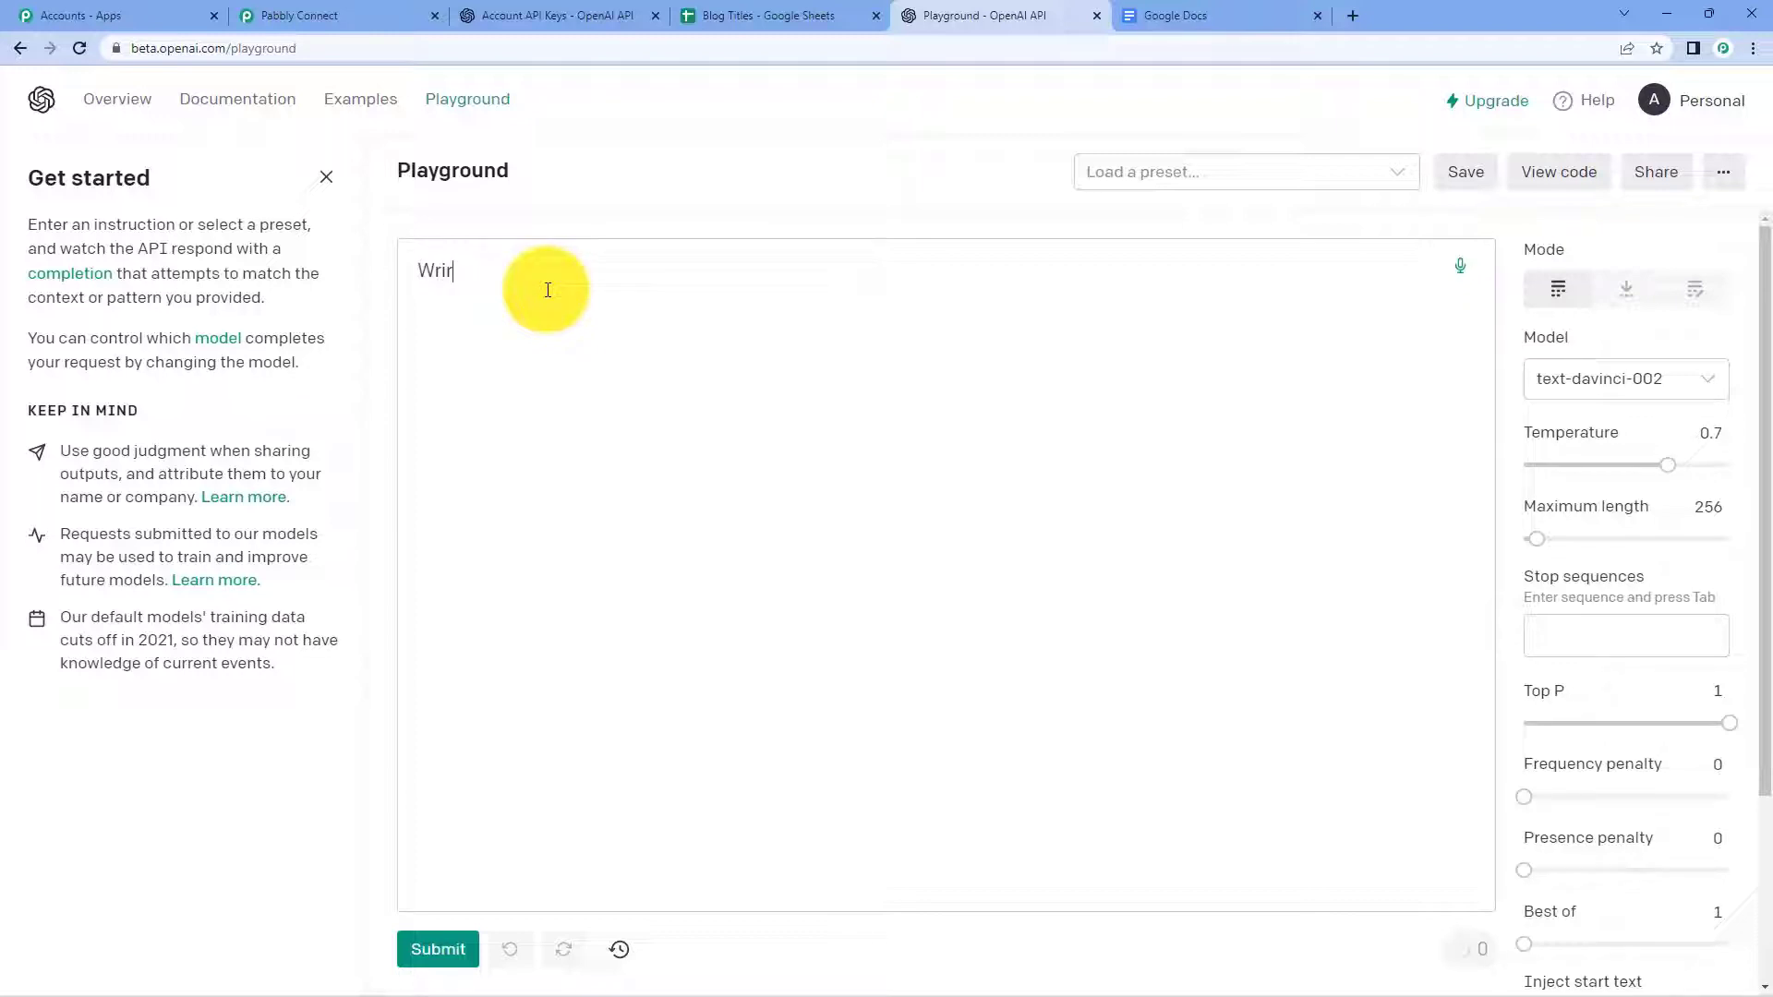
key(BackSpace)
text(te a tagline for School)
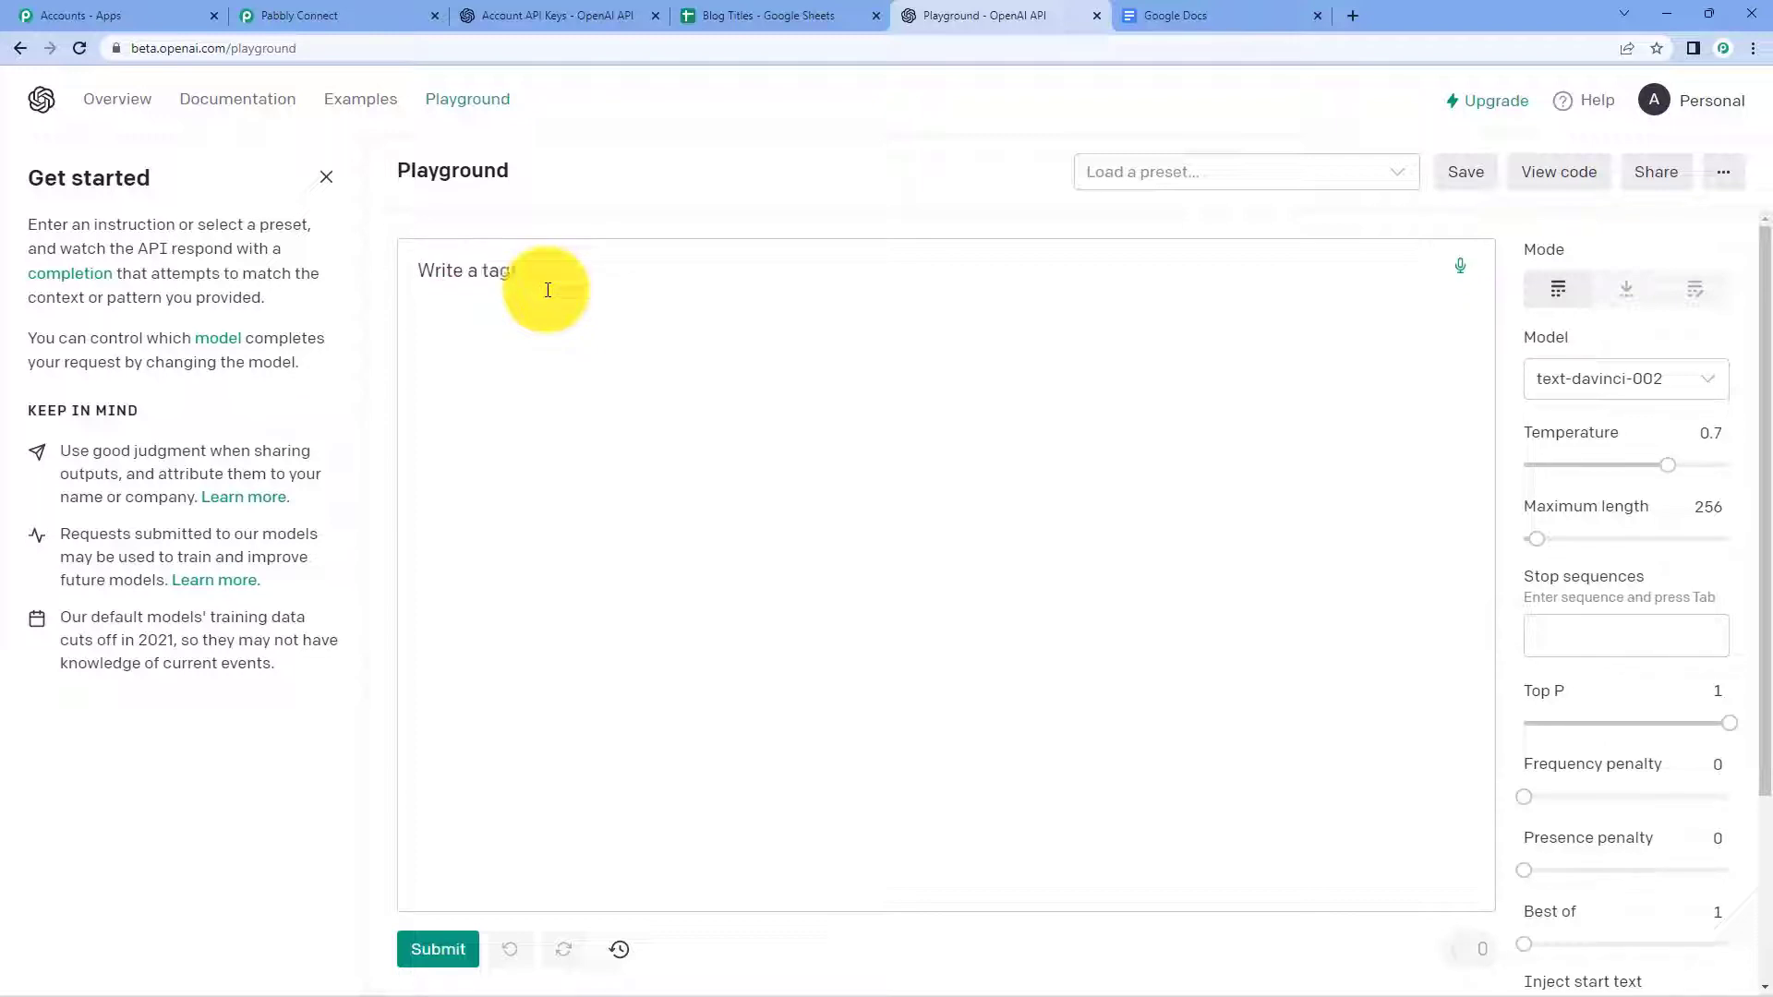
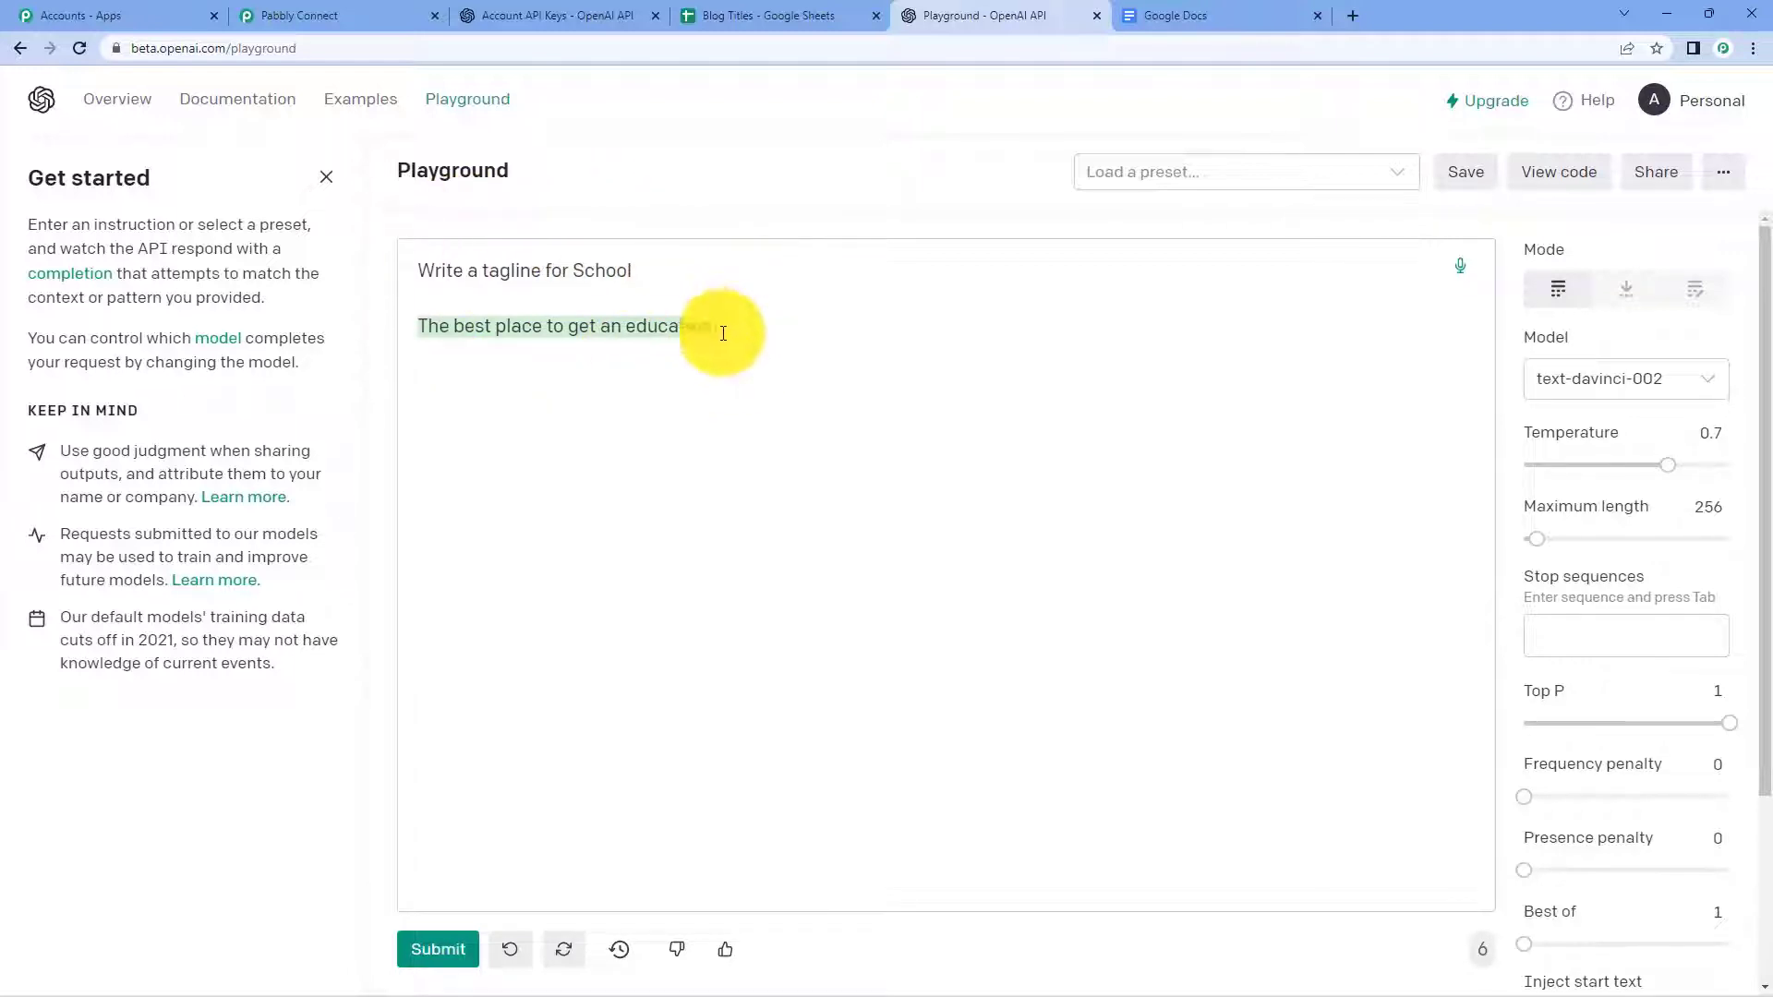
Delete the generated tagline and change the prompt to 'Write a short story on College'
drag(723, 333, 401, 314)
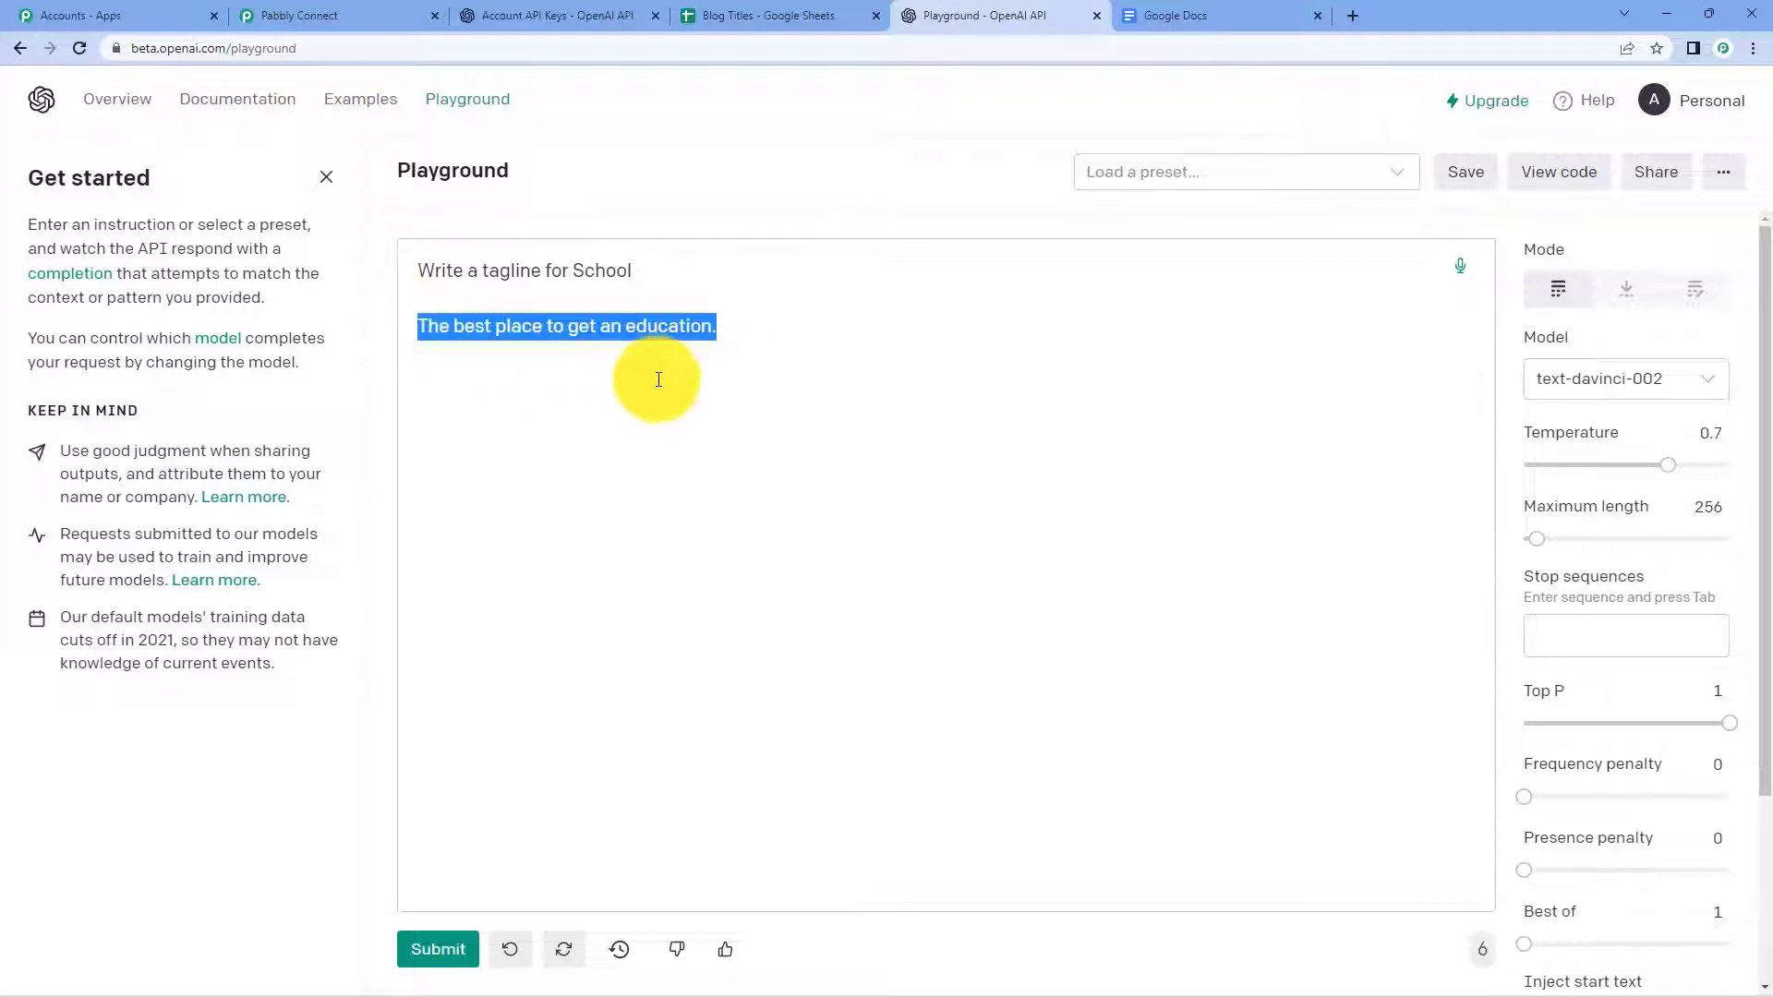
key(BackSpace)
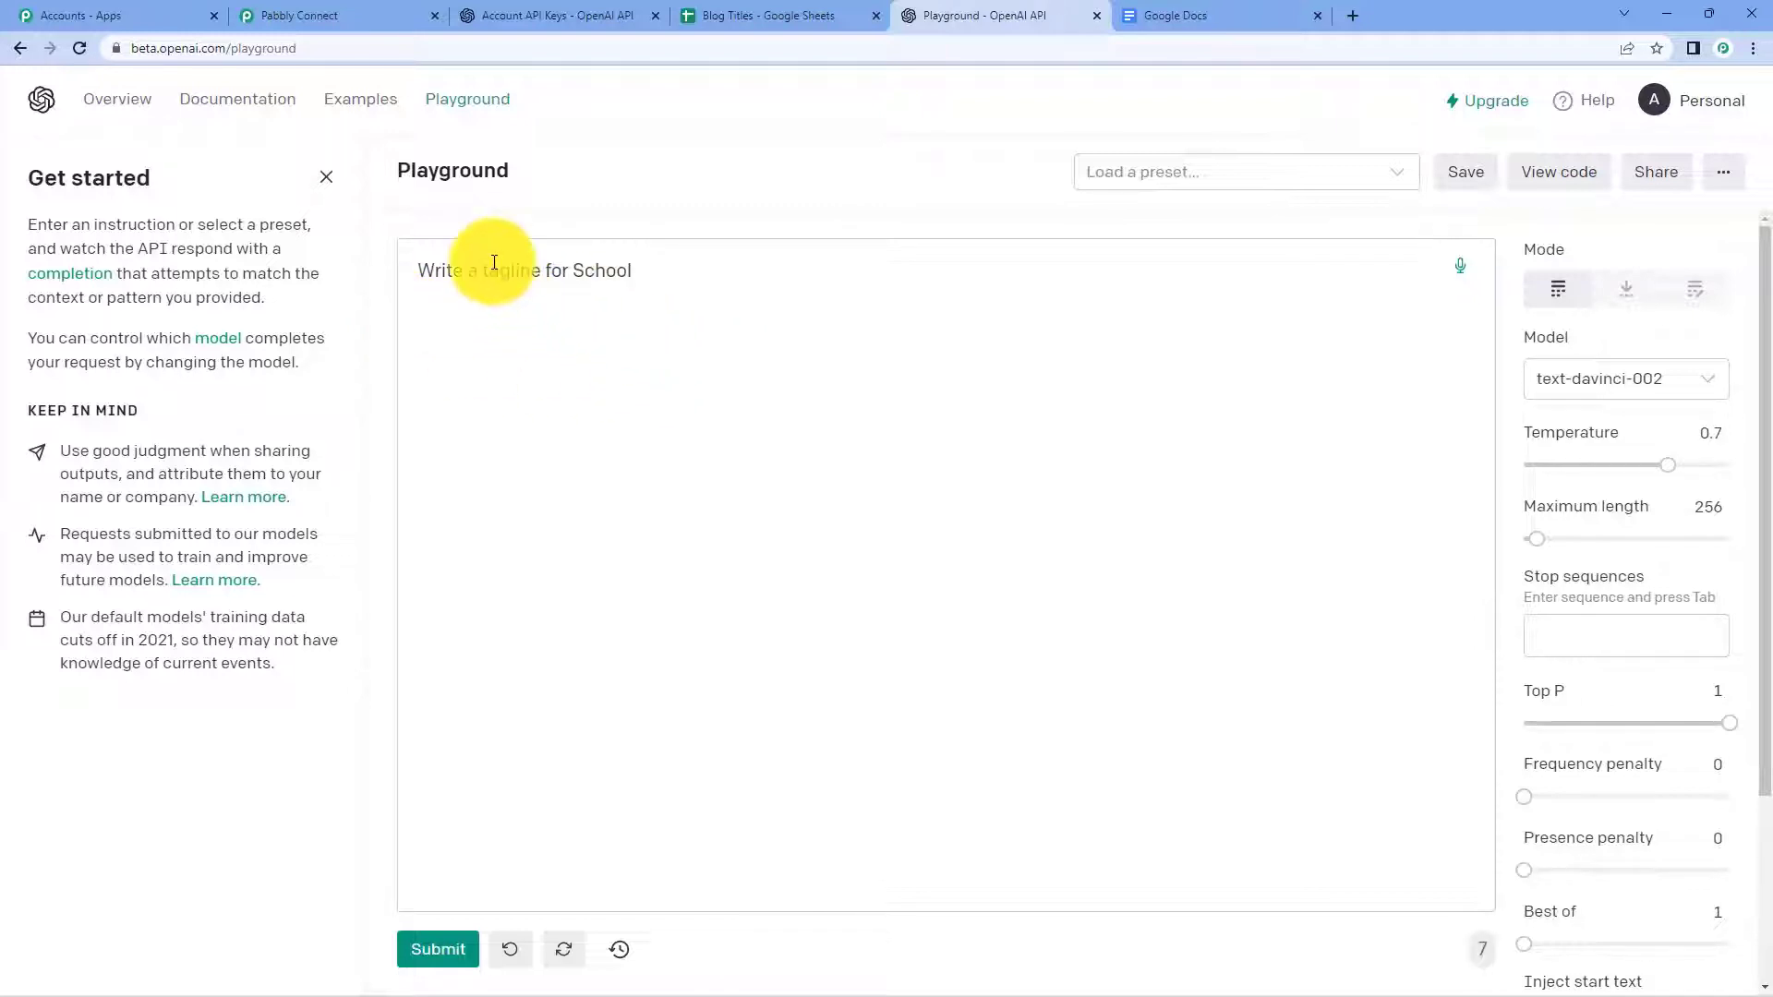
double_click(543, 277)
key(BackSpace)
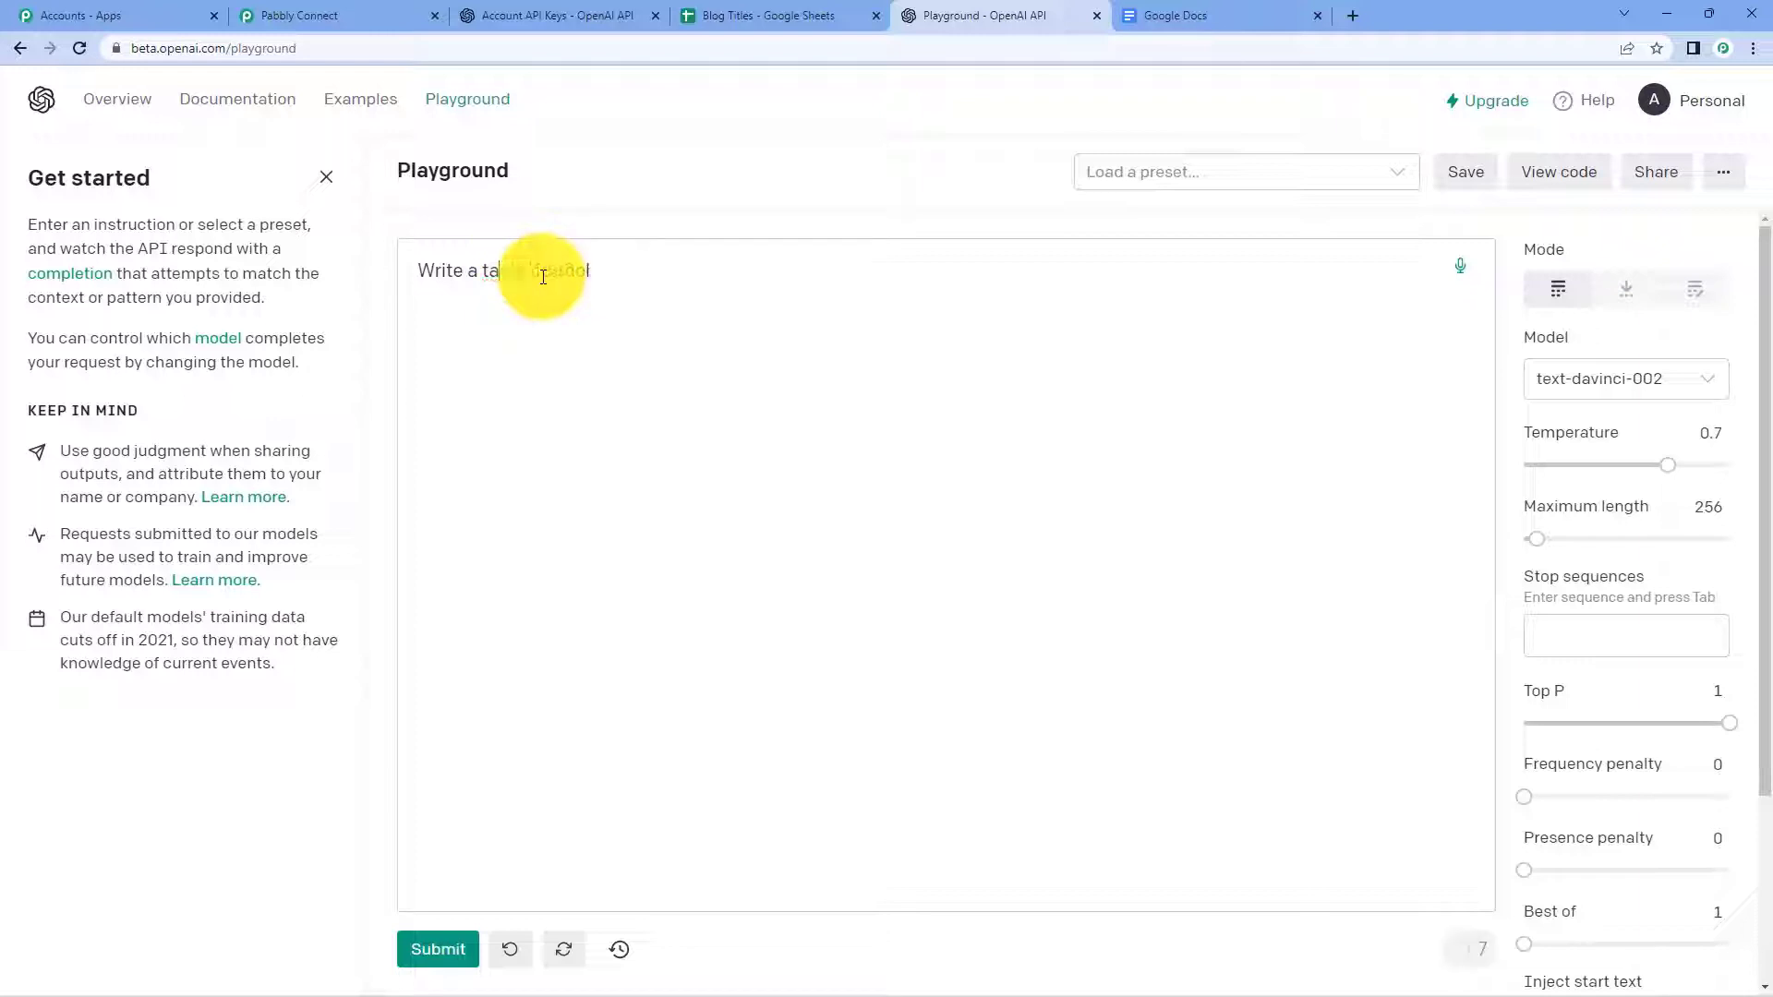
text(sh)
text(eet for )
text(Senior)
key(BackSpace)
key(BackSpace)
key(BackSpace)
key(BackSpace)
text(on)
key(BackSpace)
key(BackSpace)
key(BackSpace)
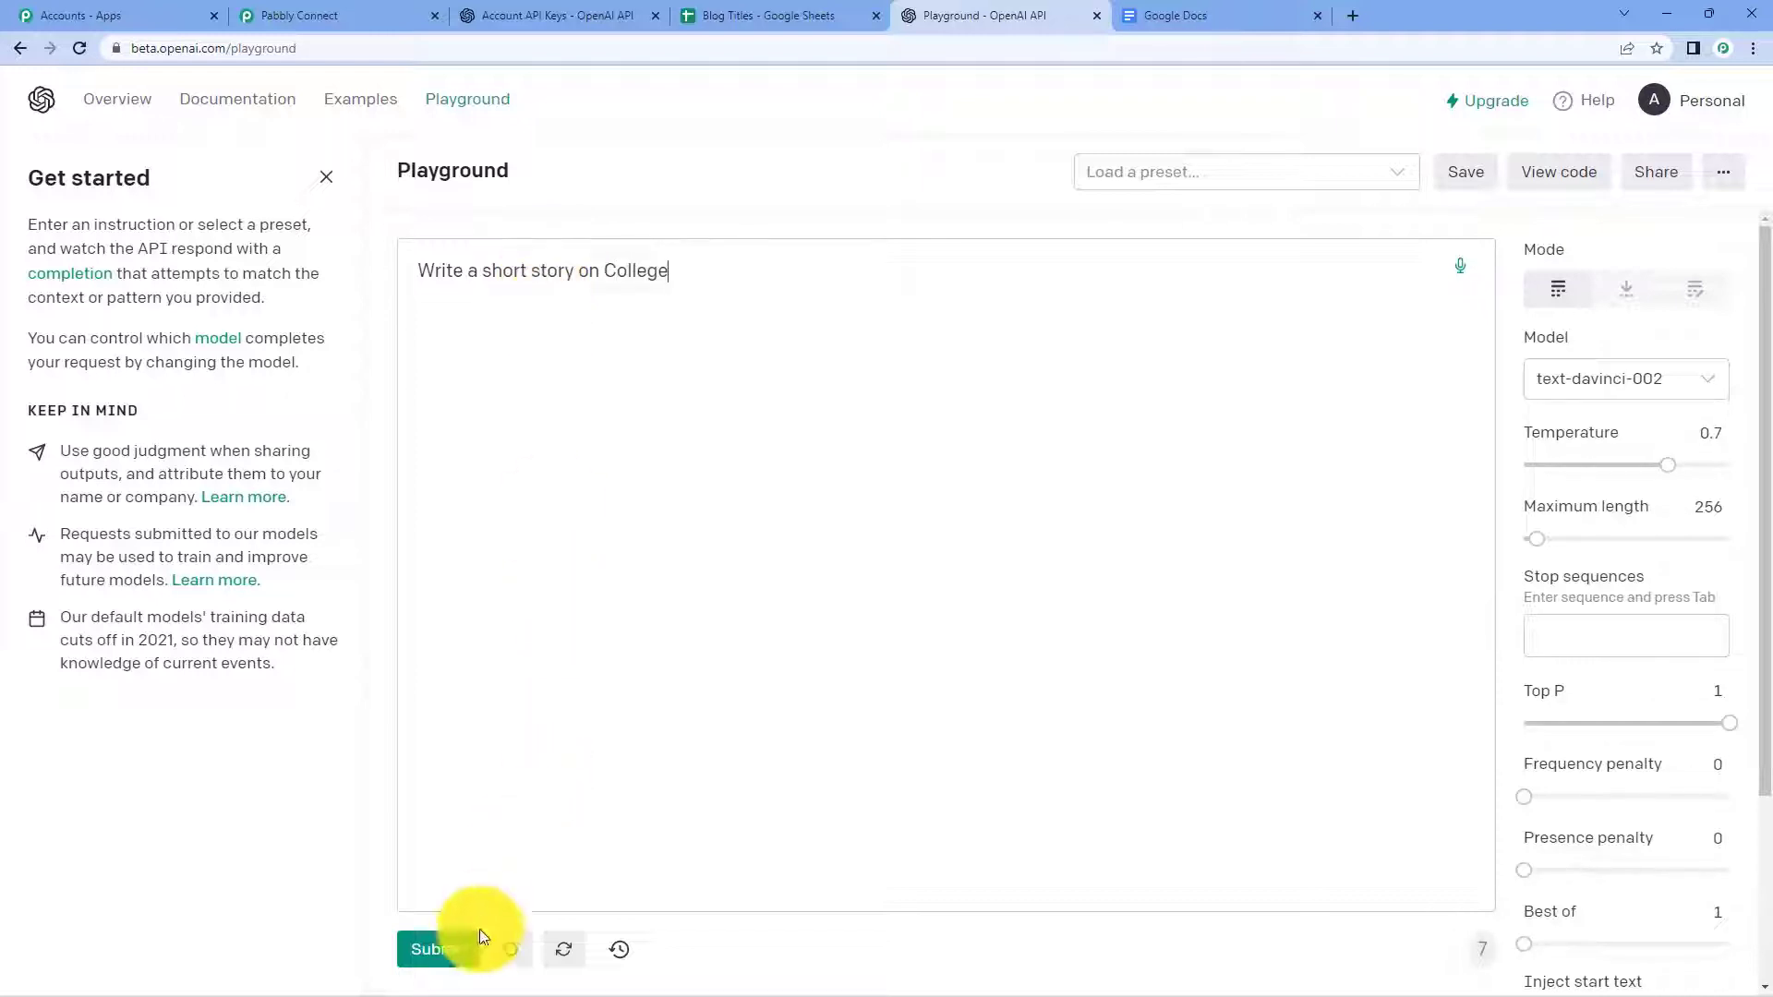
Generate a short story on College, then bring up the Model list
click(459, 949)
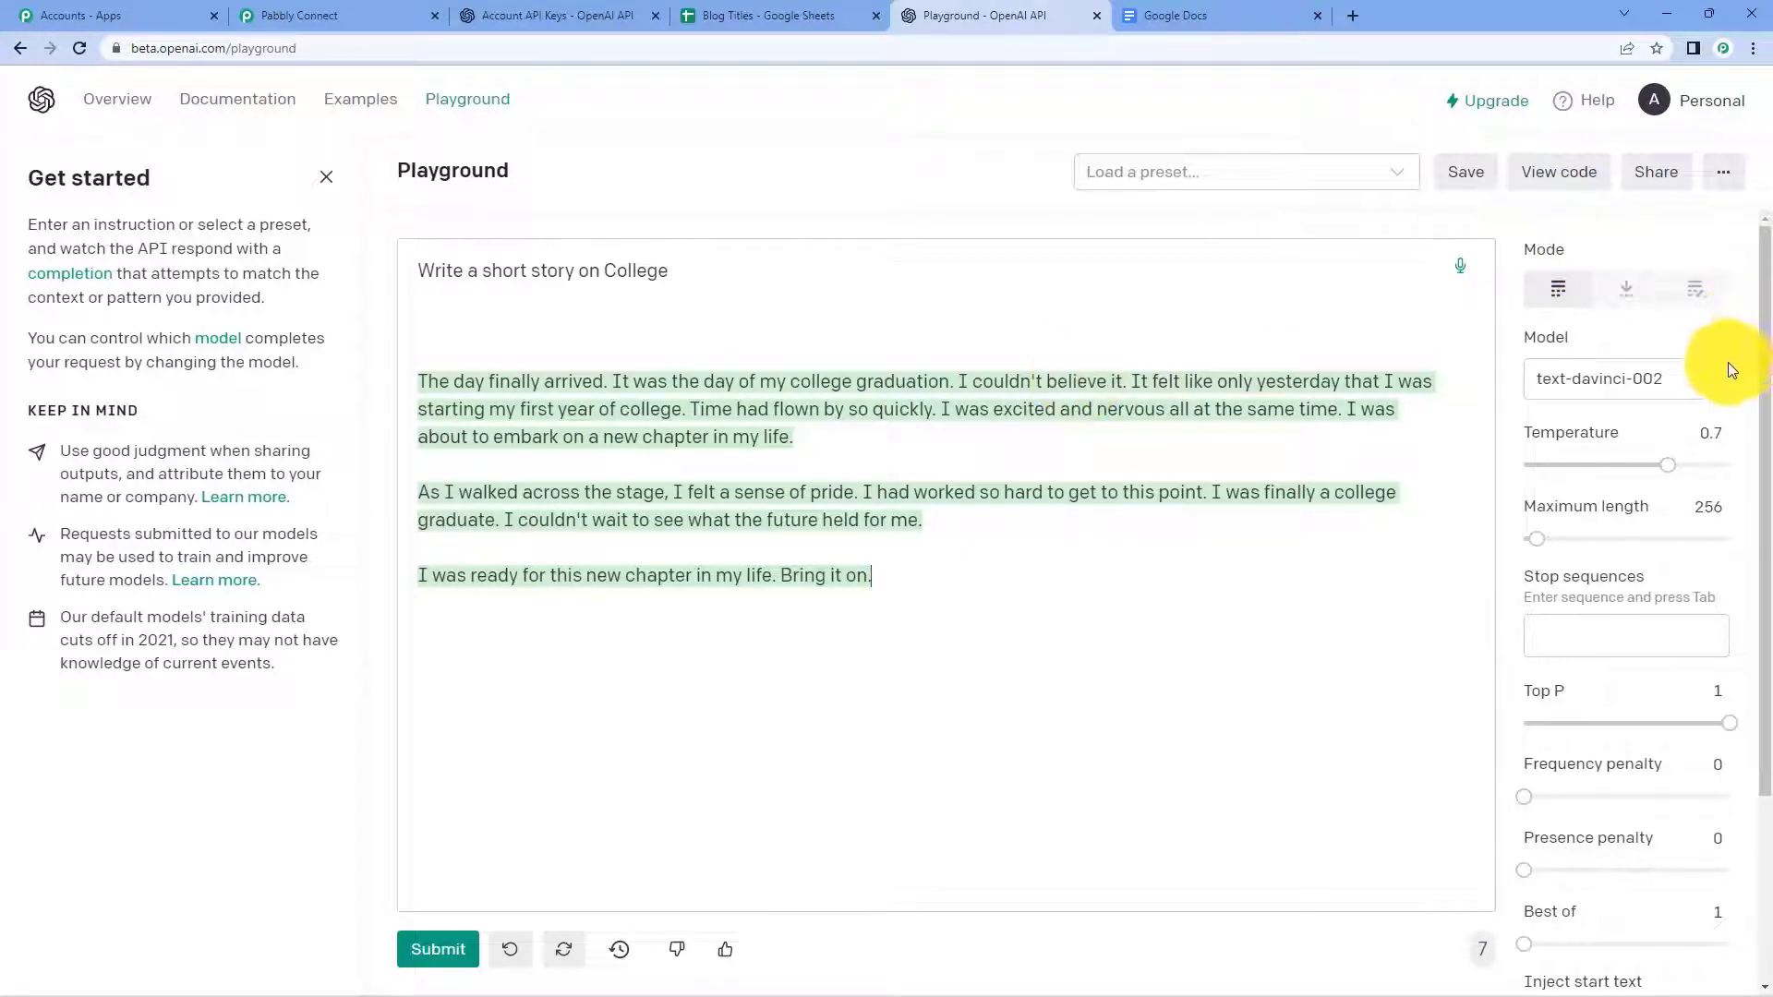
click(1710, 380)
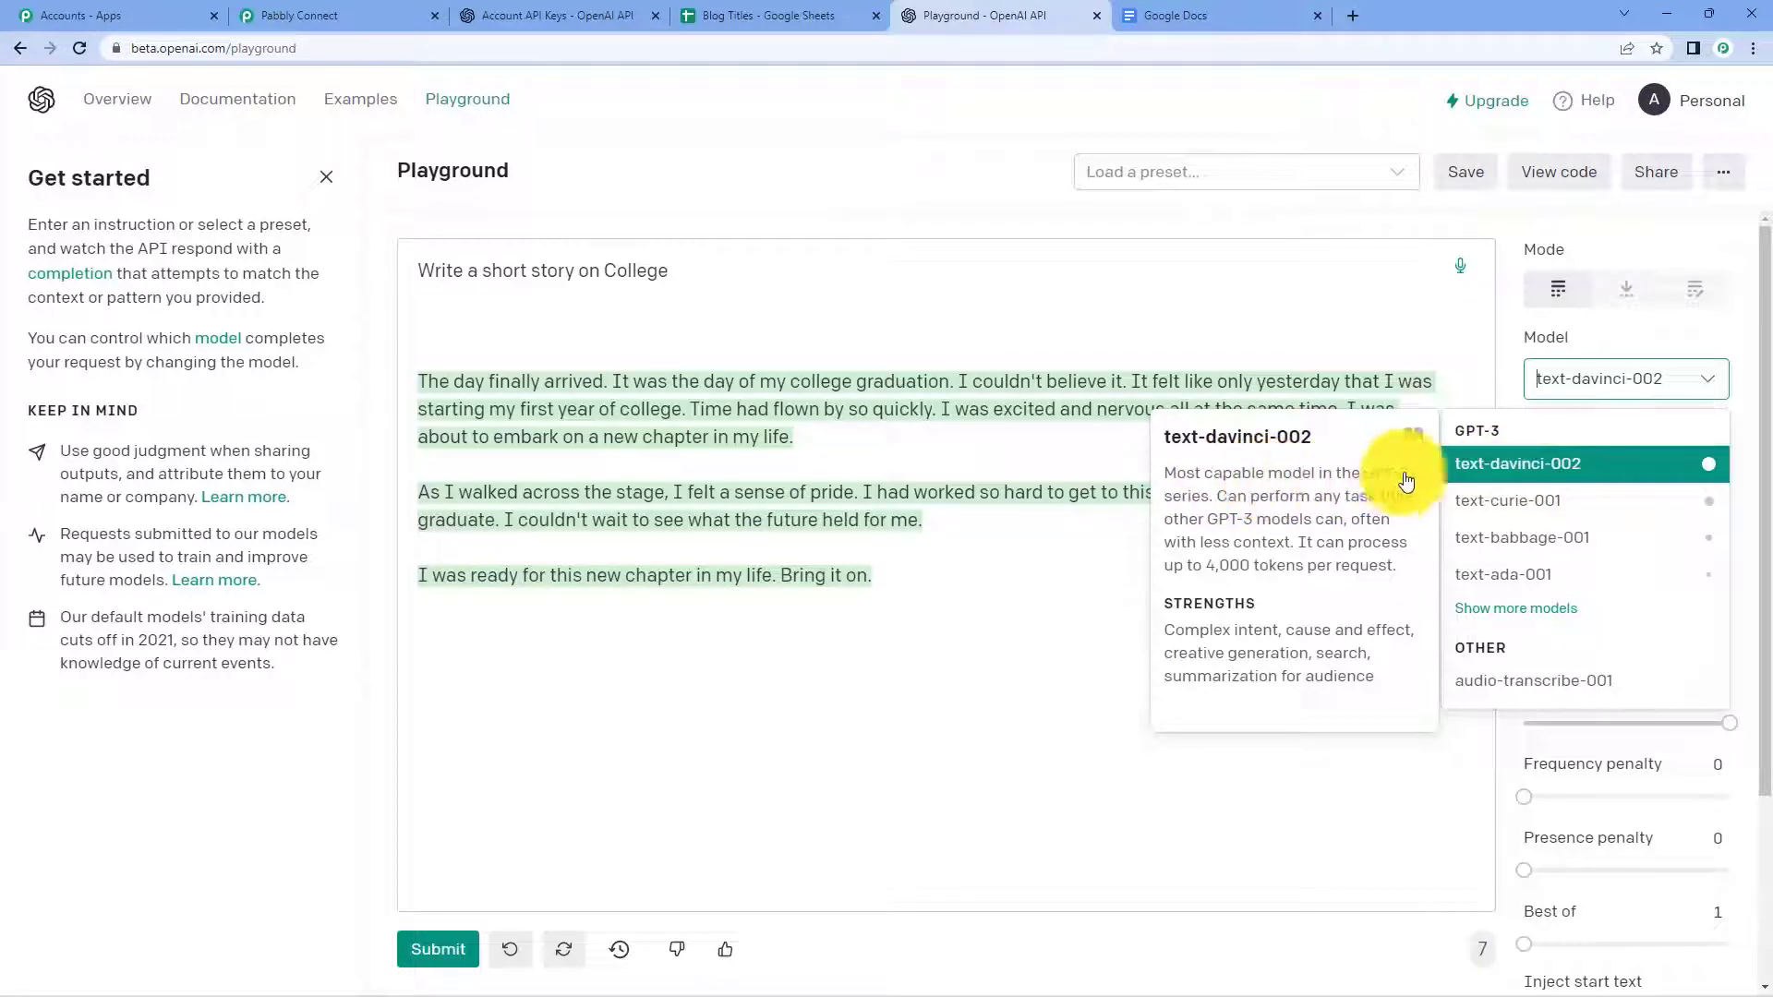
Keep text-davinci-002 as the model and raise Maximum length from 256 to 1018
click(1486, 465)
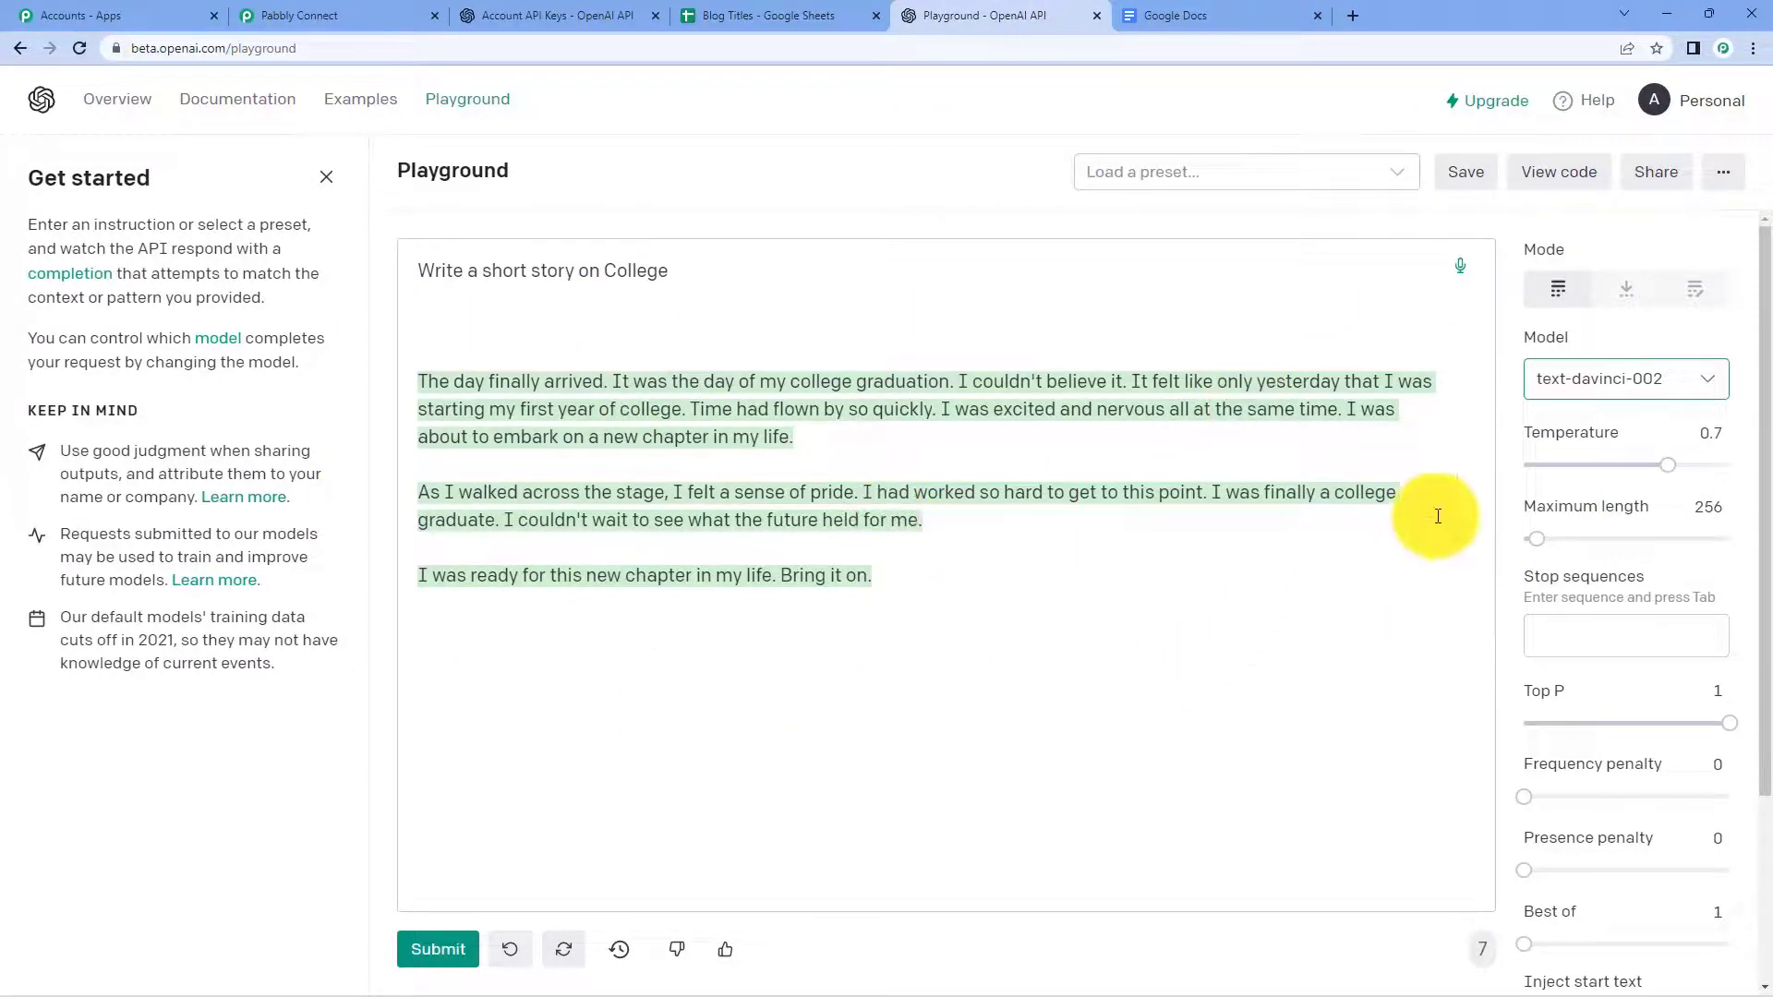
drag(1537, 540, 1576, 556)
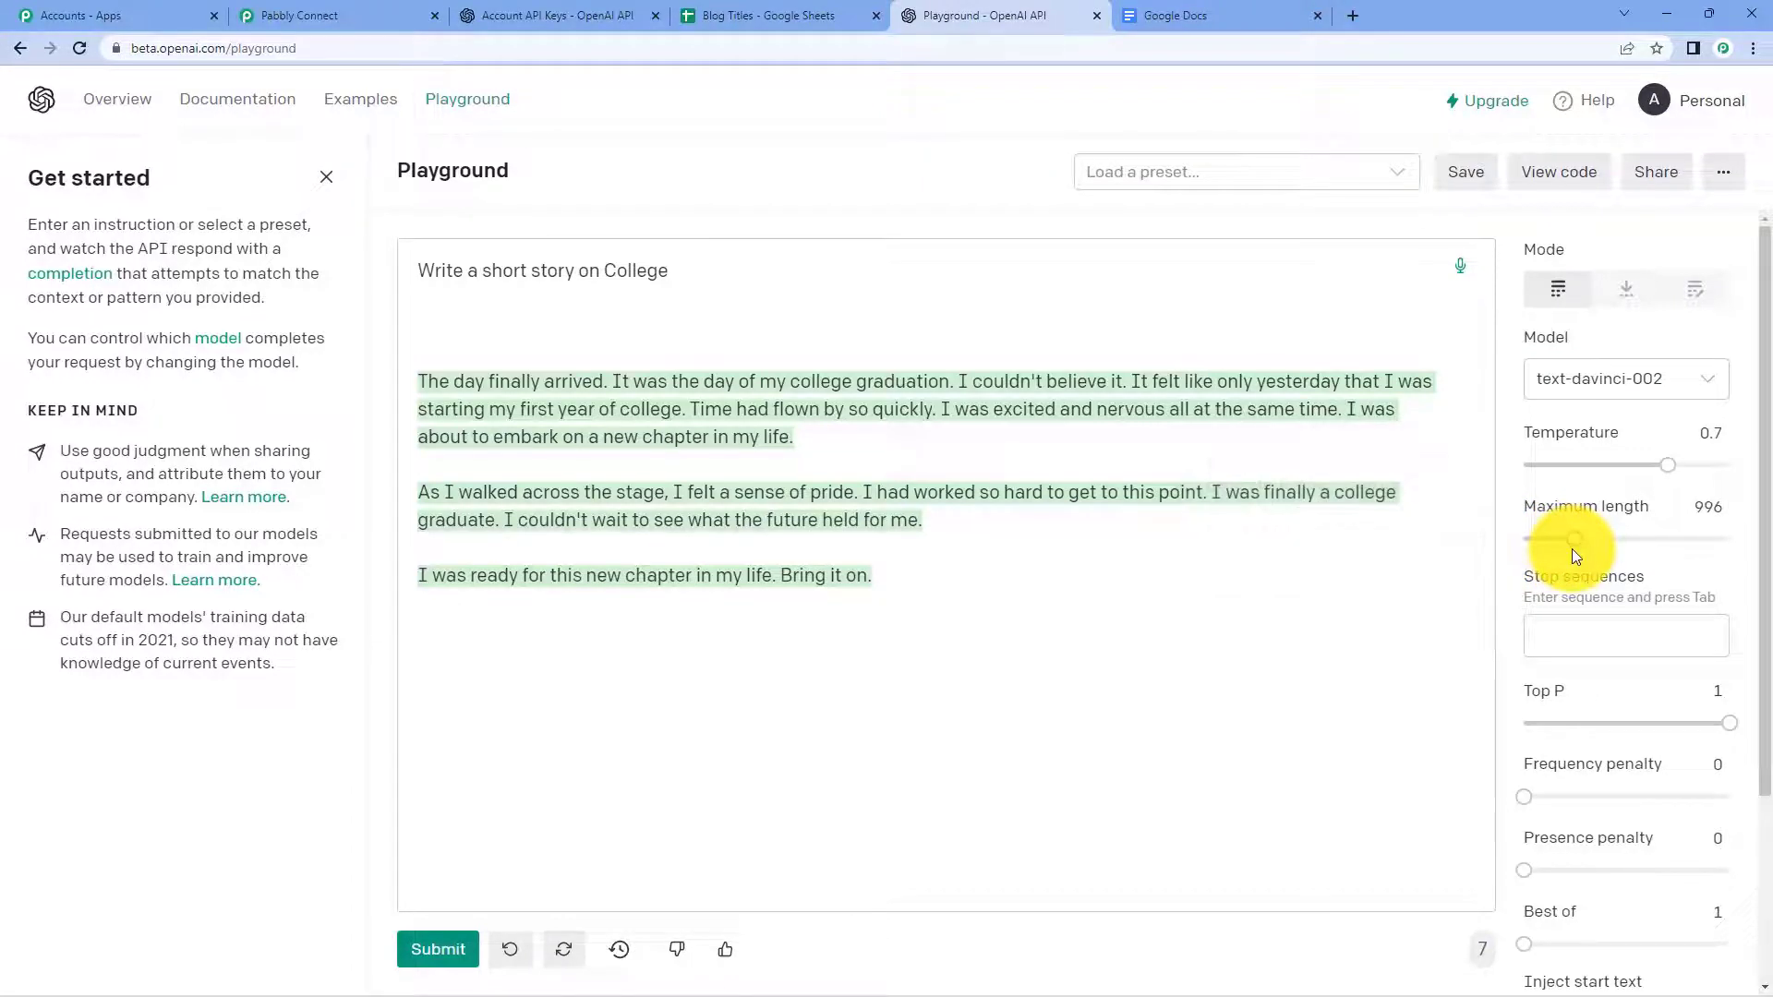
drag(1572, 554, 1576, 552)
click(1424, 513)
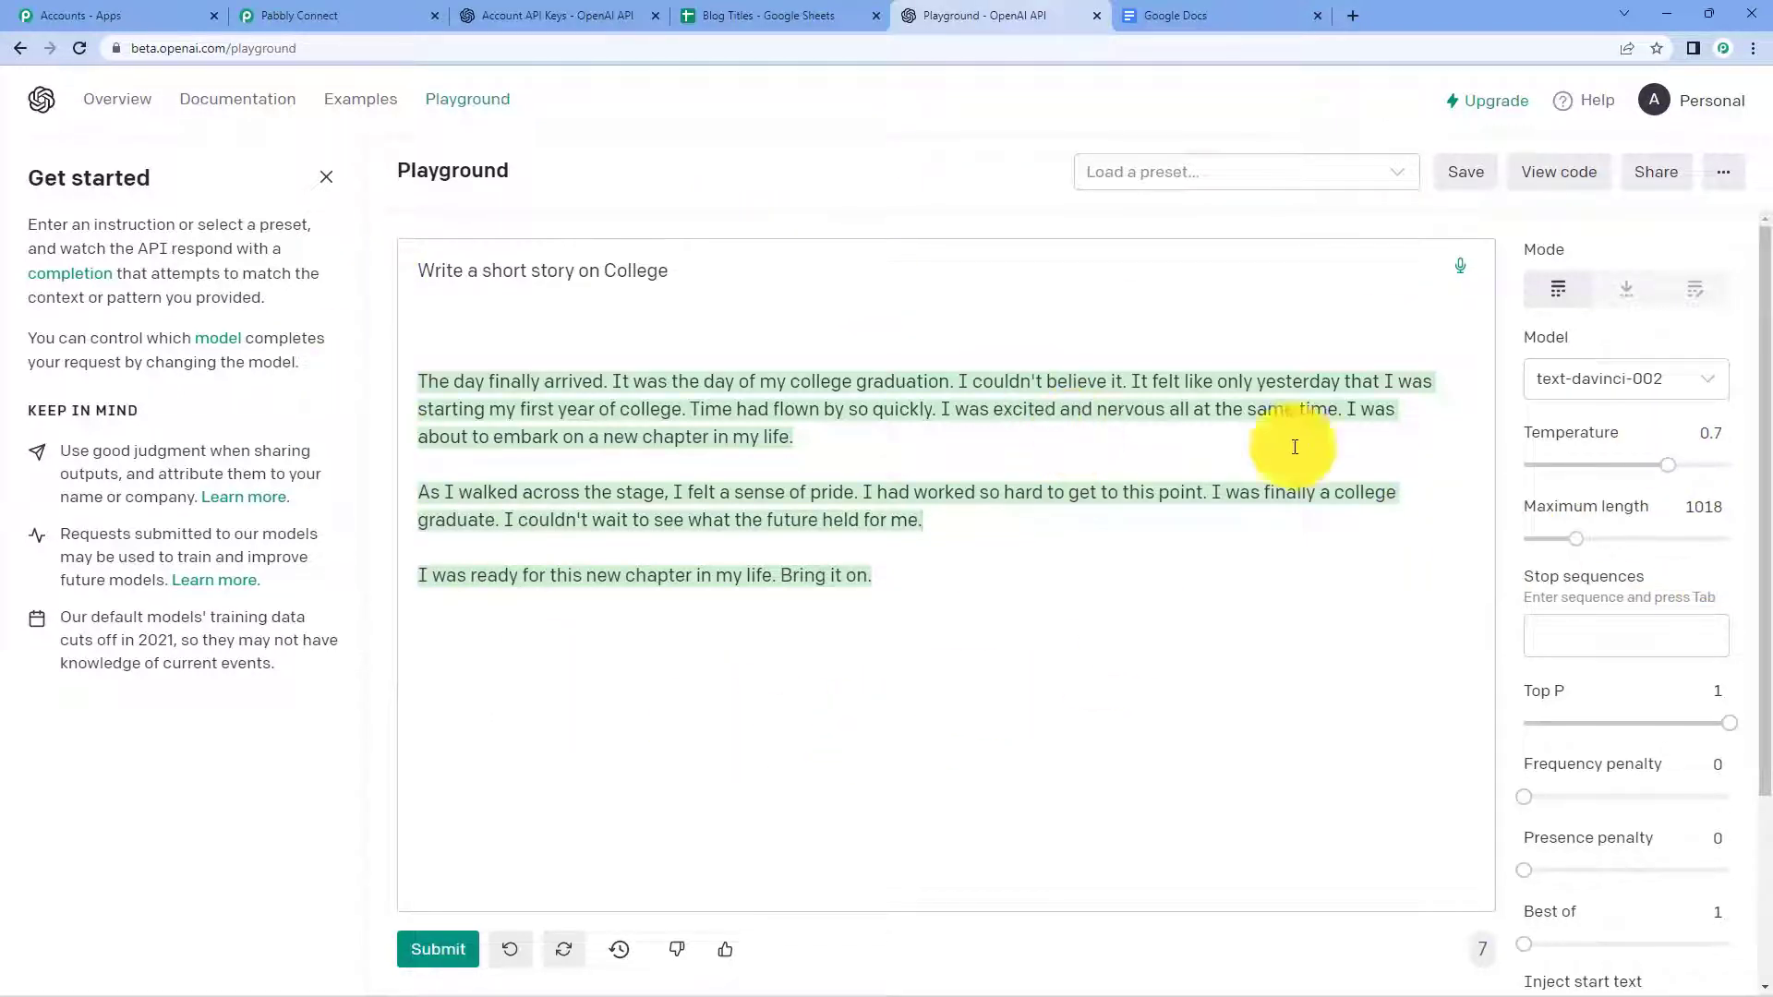
mouse_move(1583, 576)
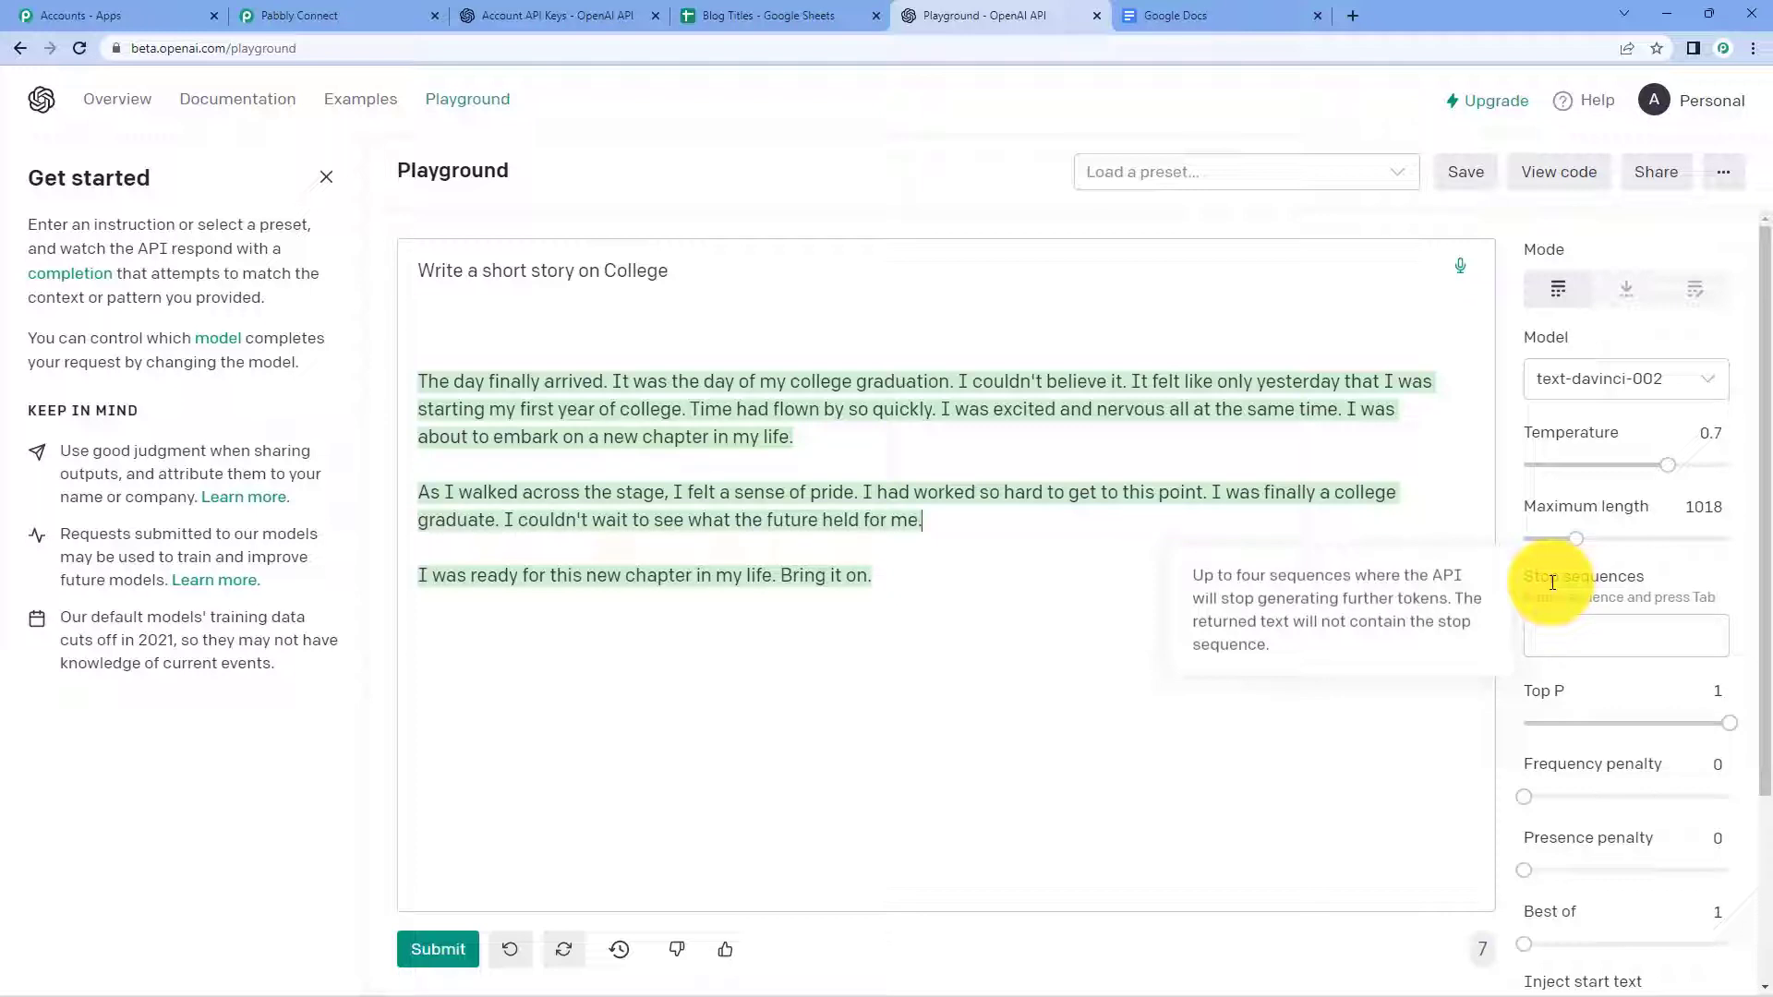
Enter //@@ in Stop sequences and add it as a stop sequence
click(1555, 635)
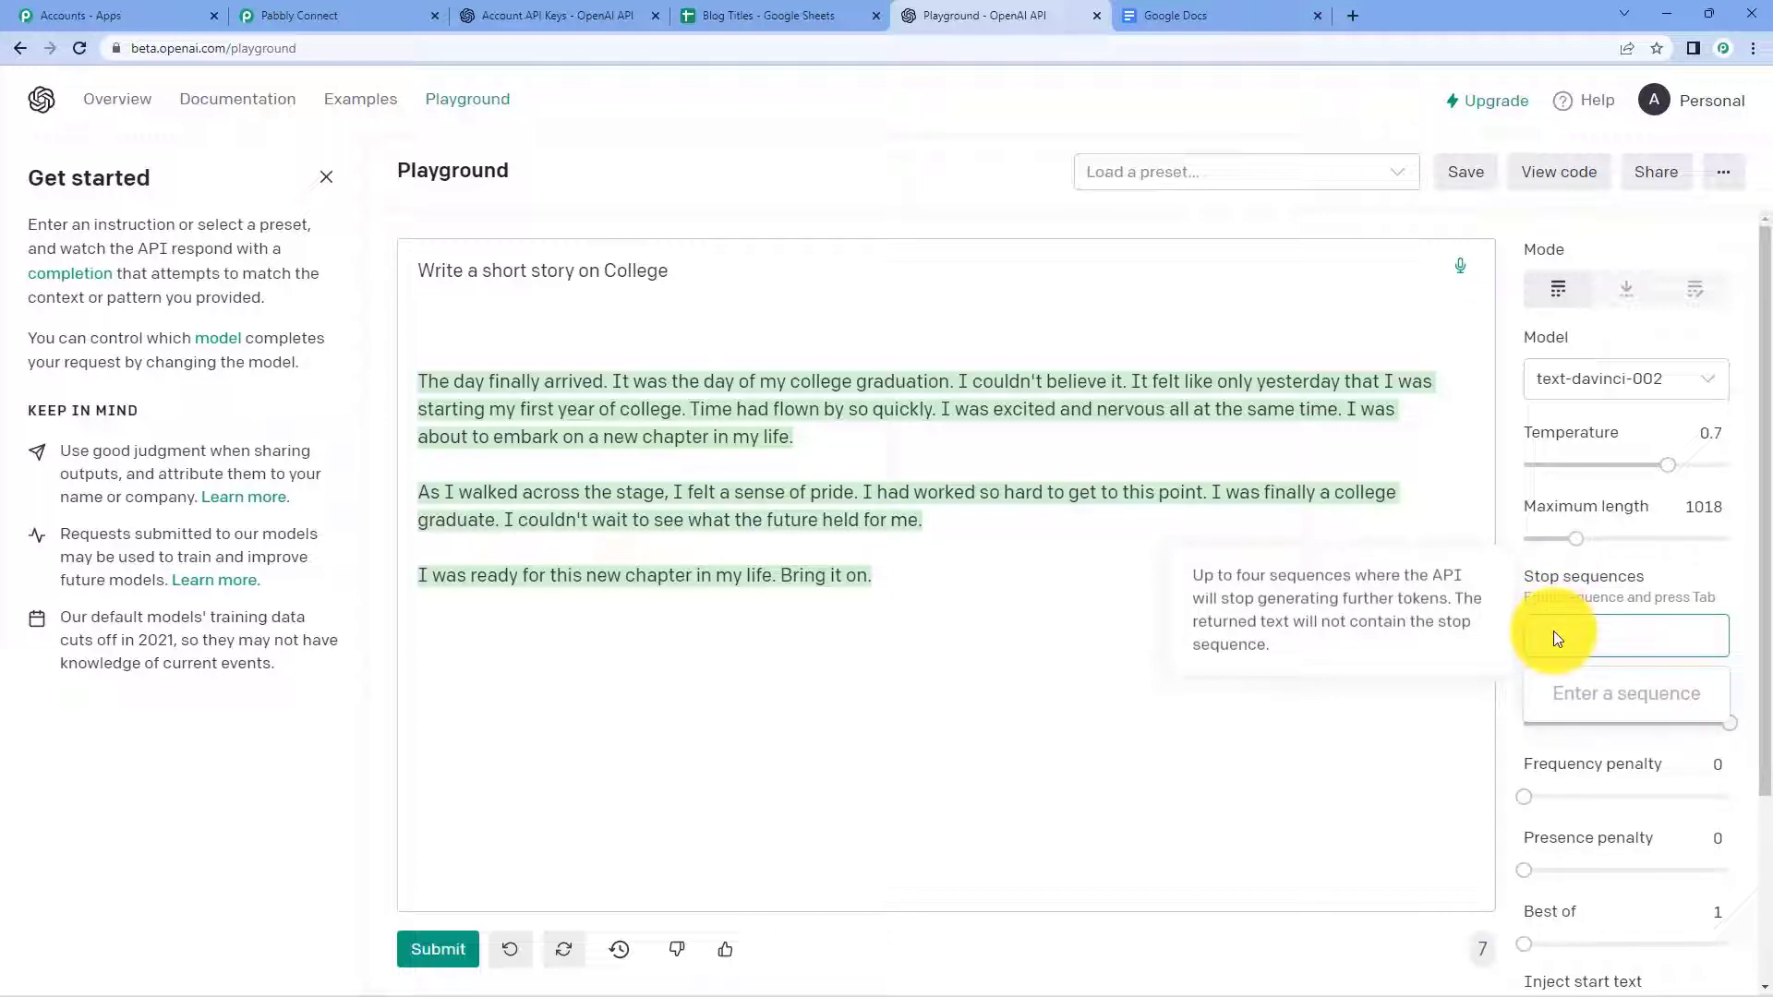
text(//AA)
key(BackSpace)
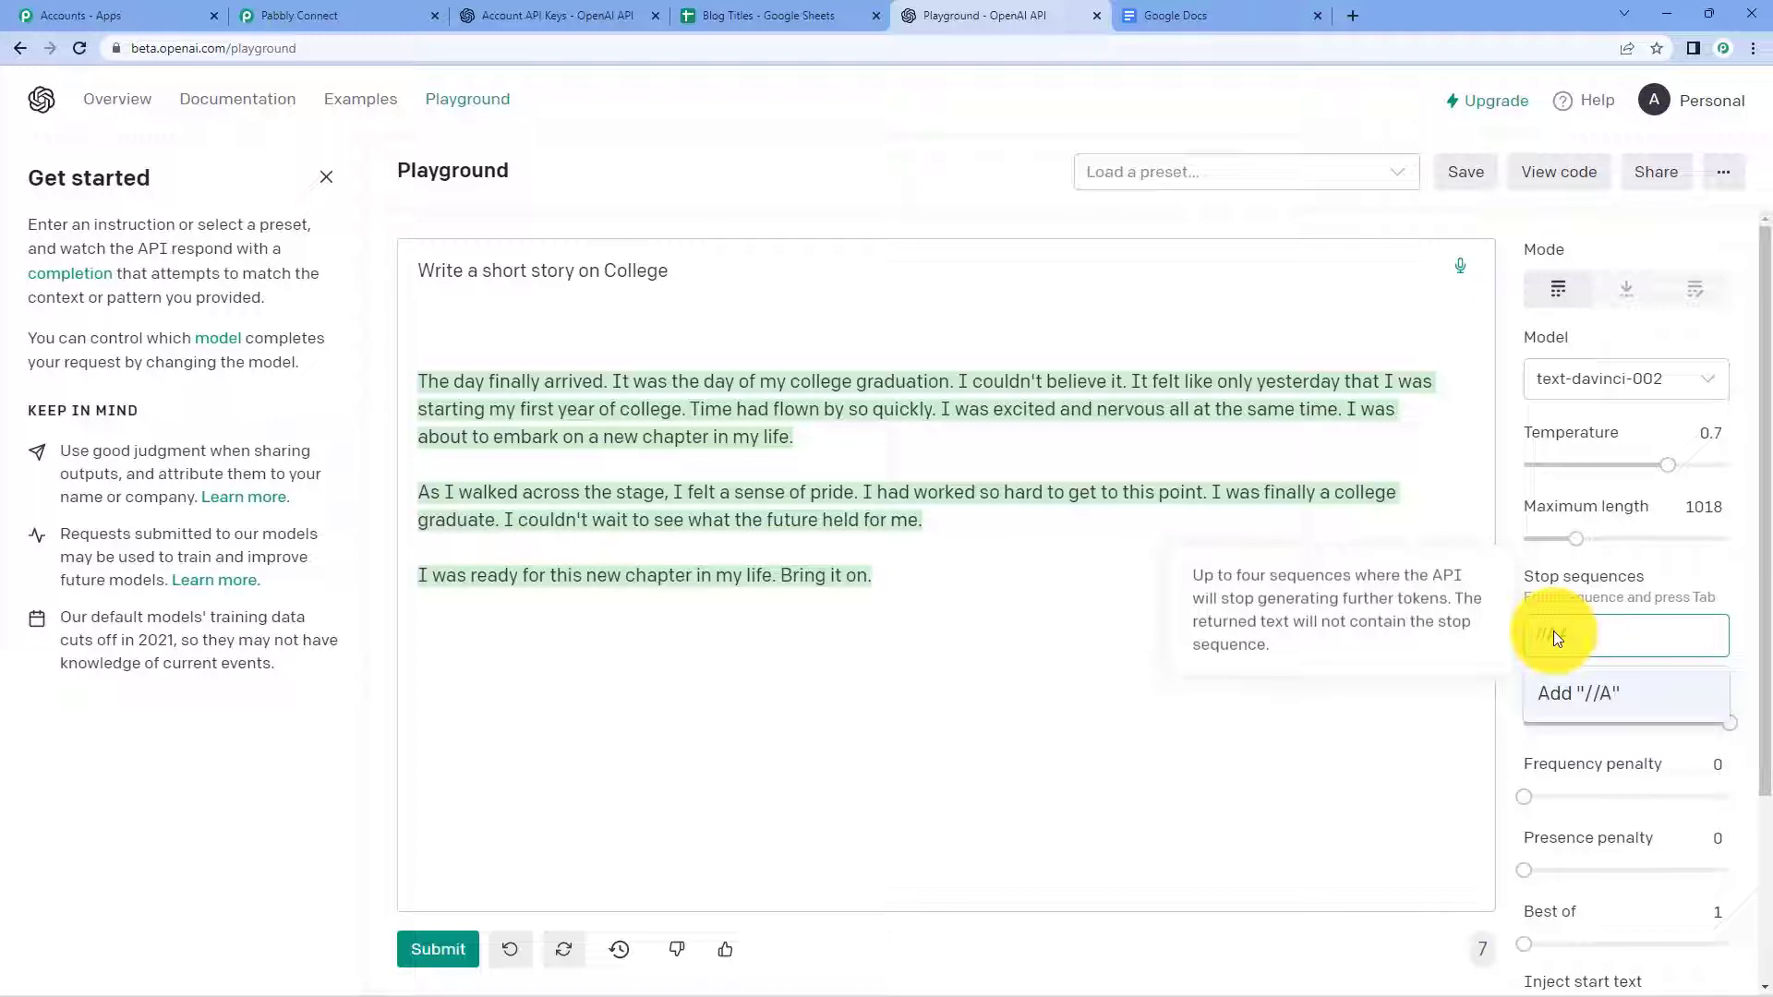
key(BackSpace)
text(@@)
click(1433, 745)
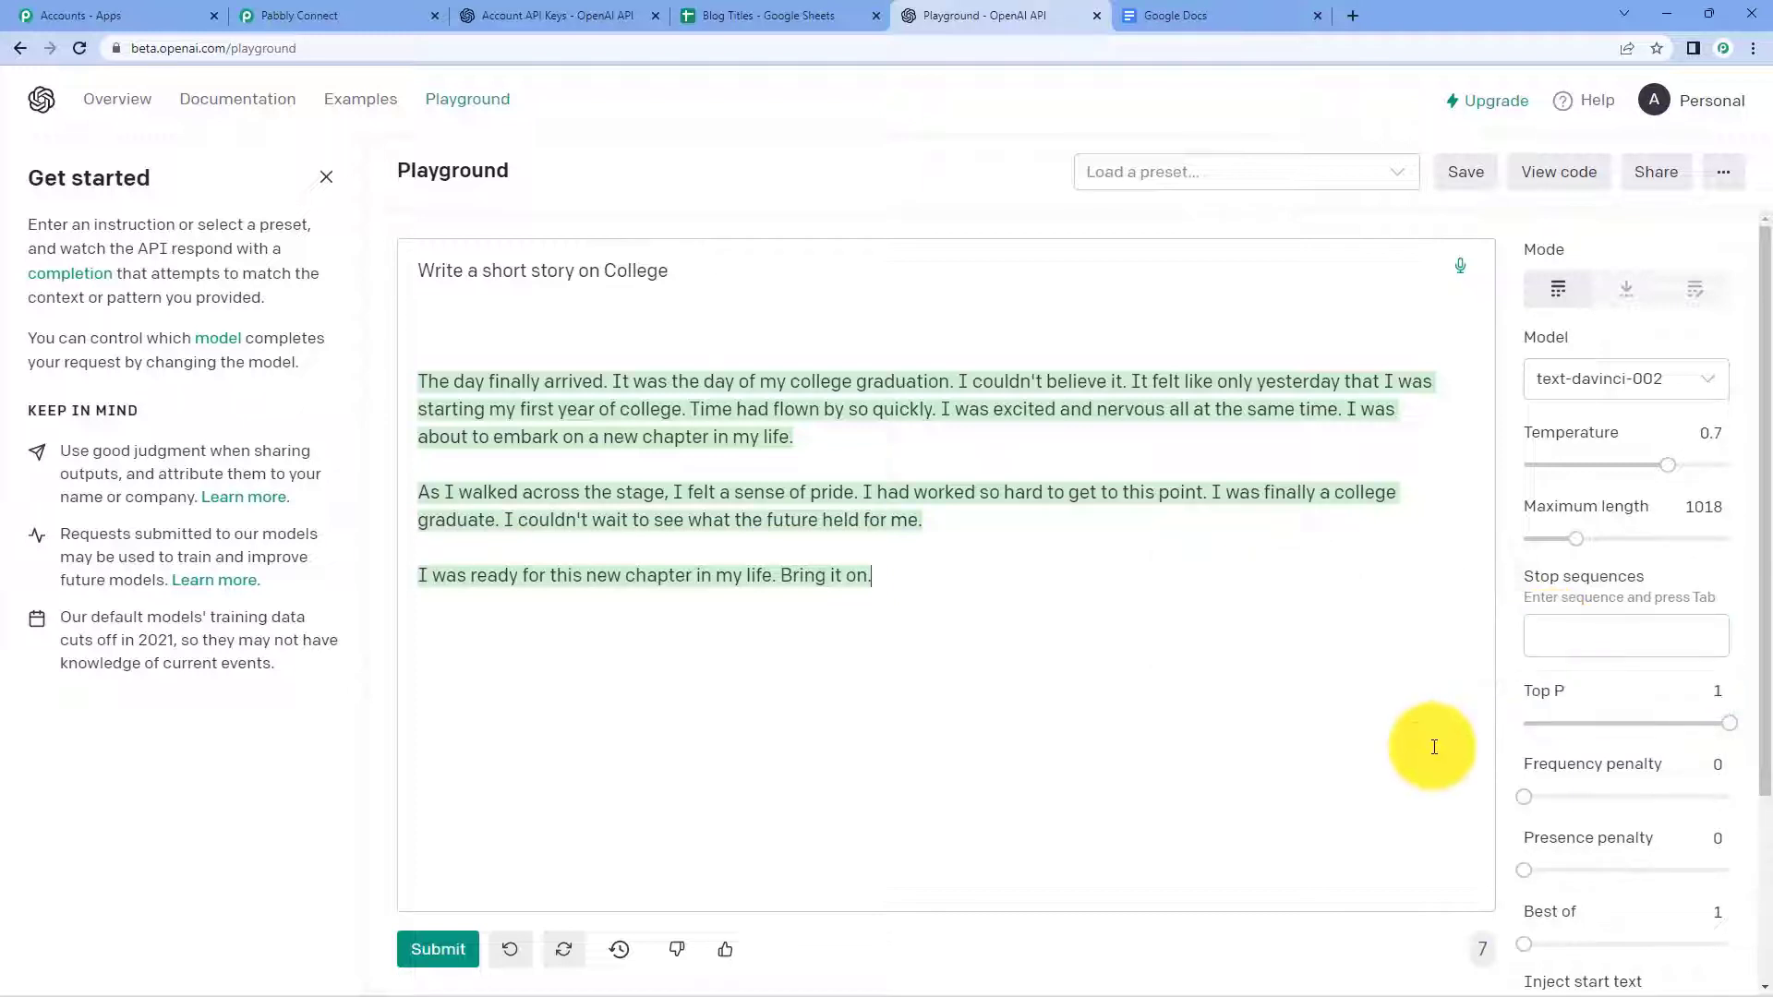
click(1574, 637)
click(1620, 712)
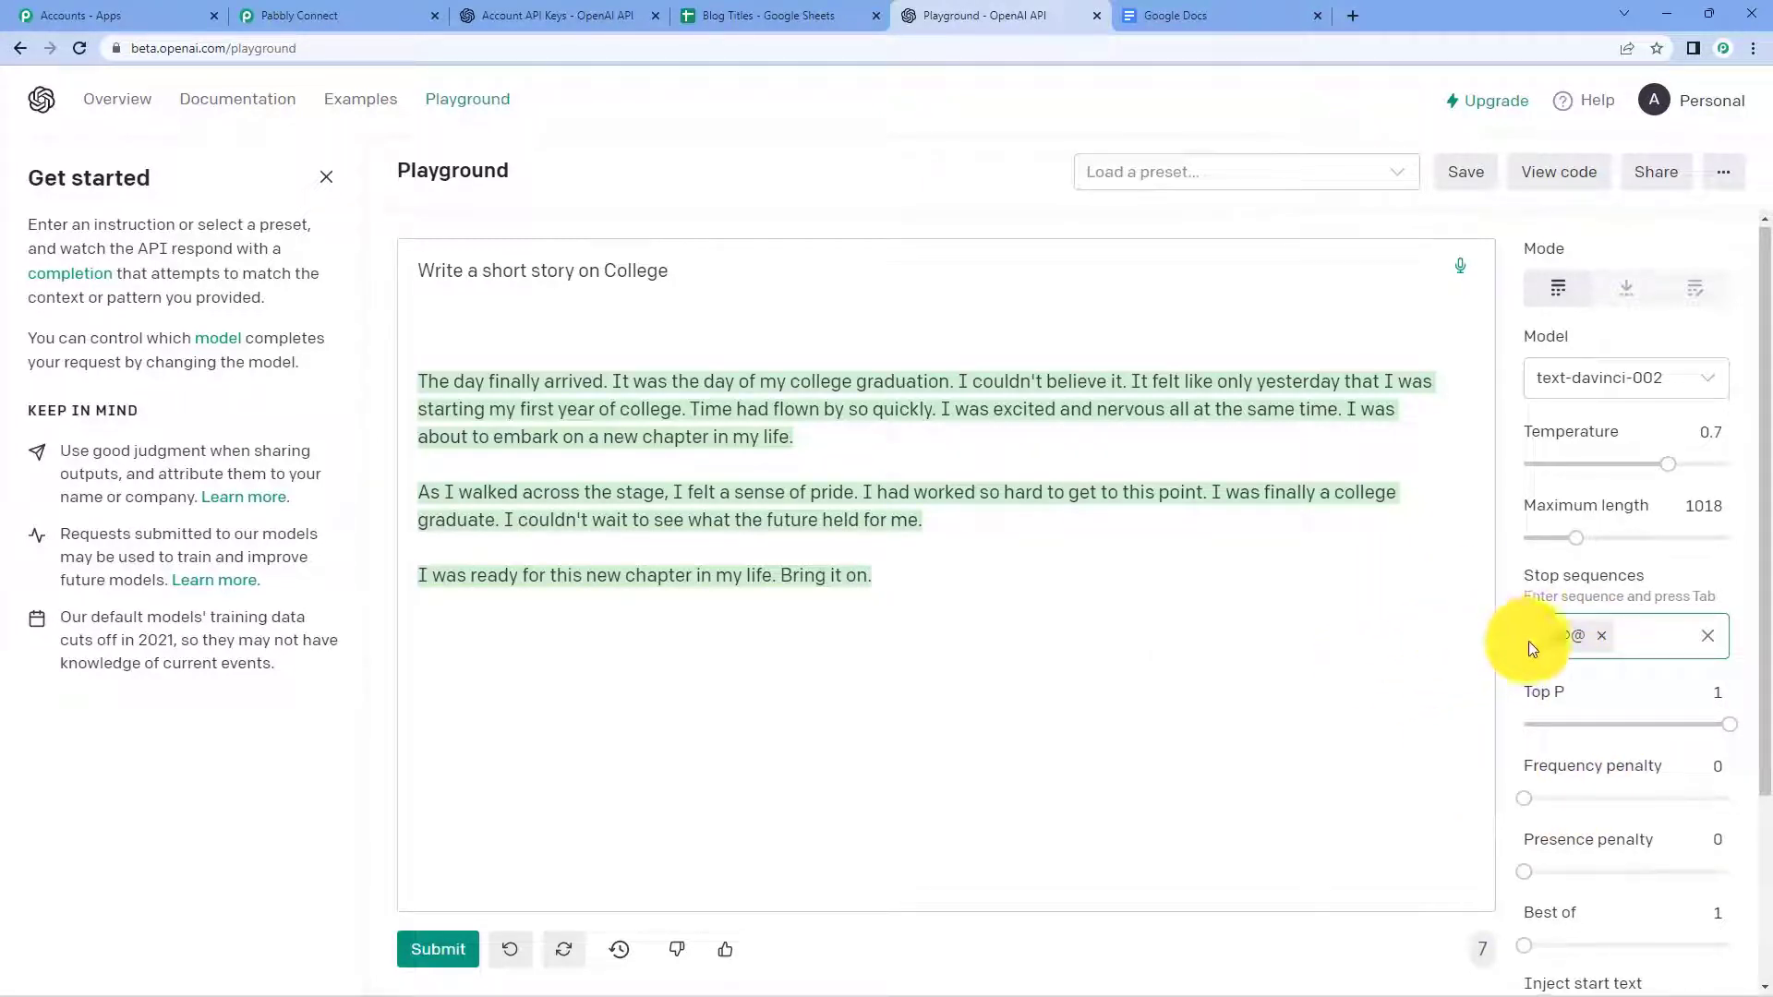
scroll(1616, 552, down, 1)
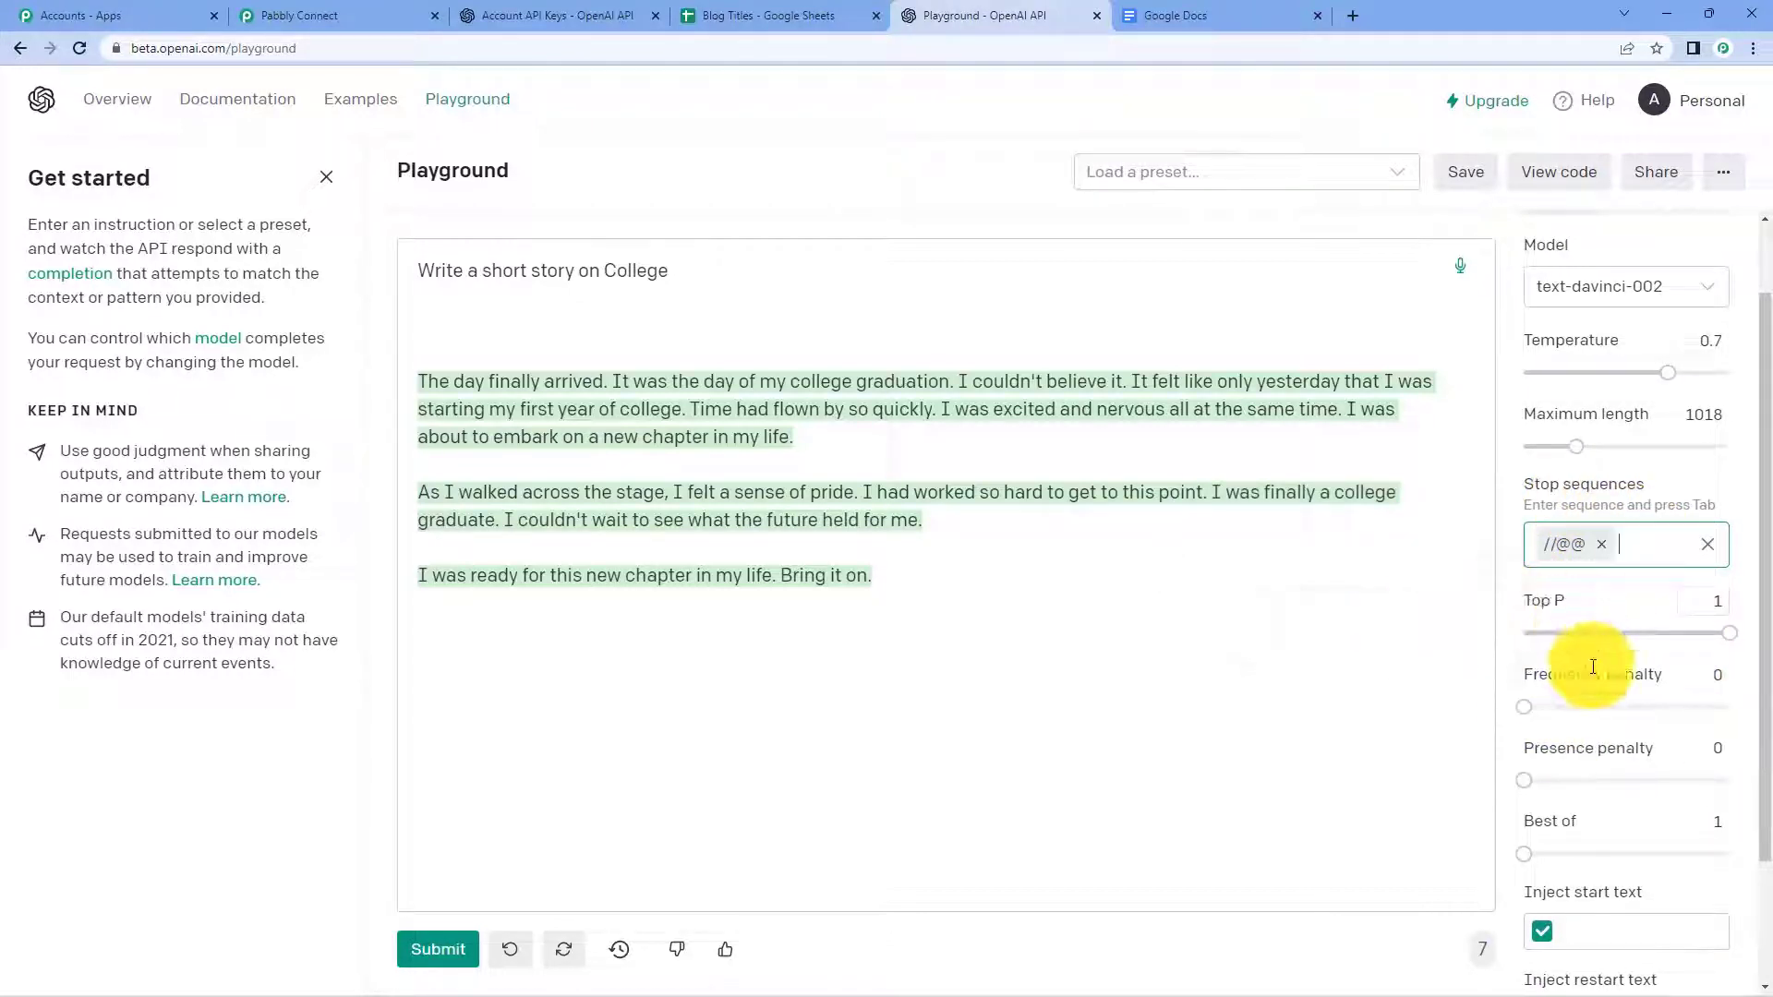
scroll(1591, 698, down, 1)
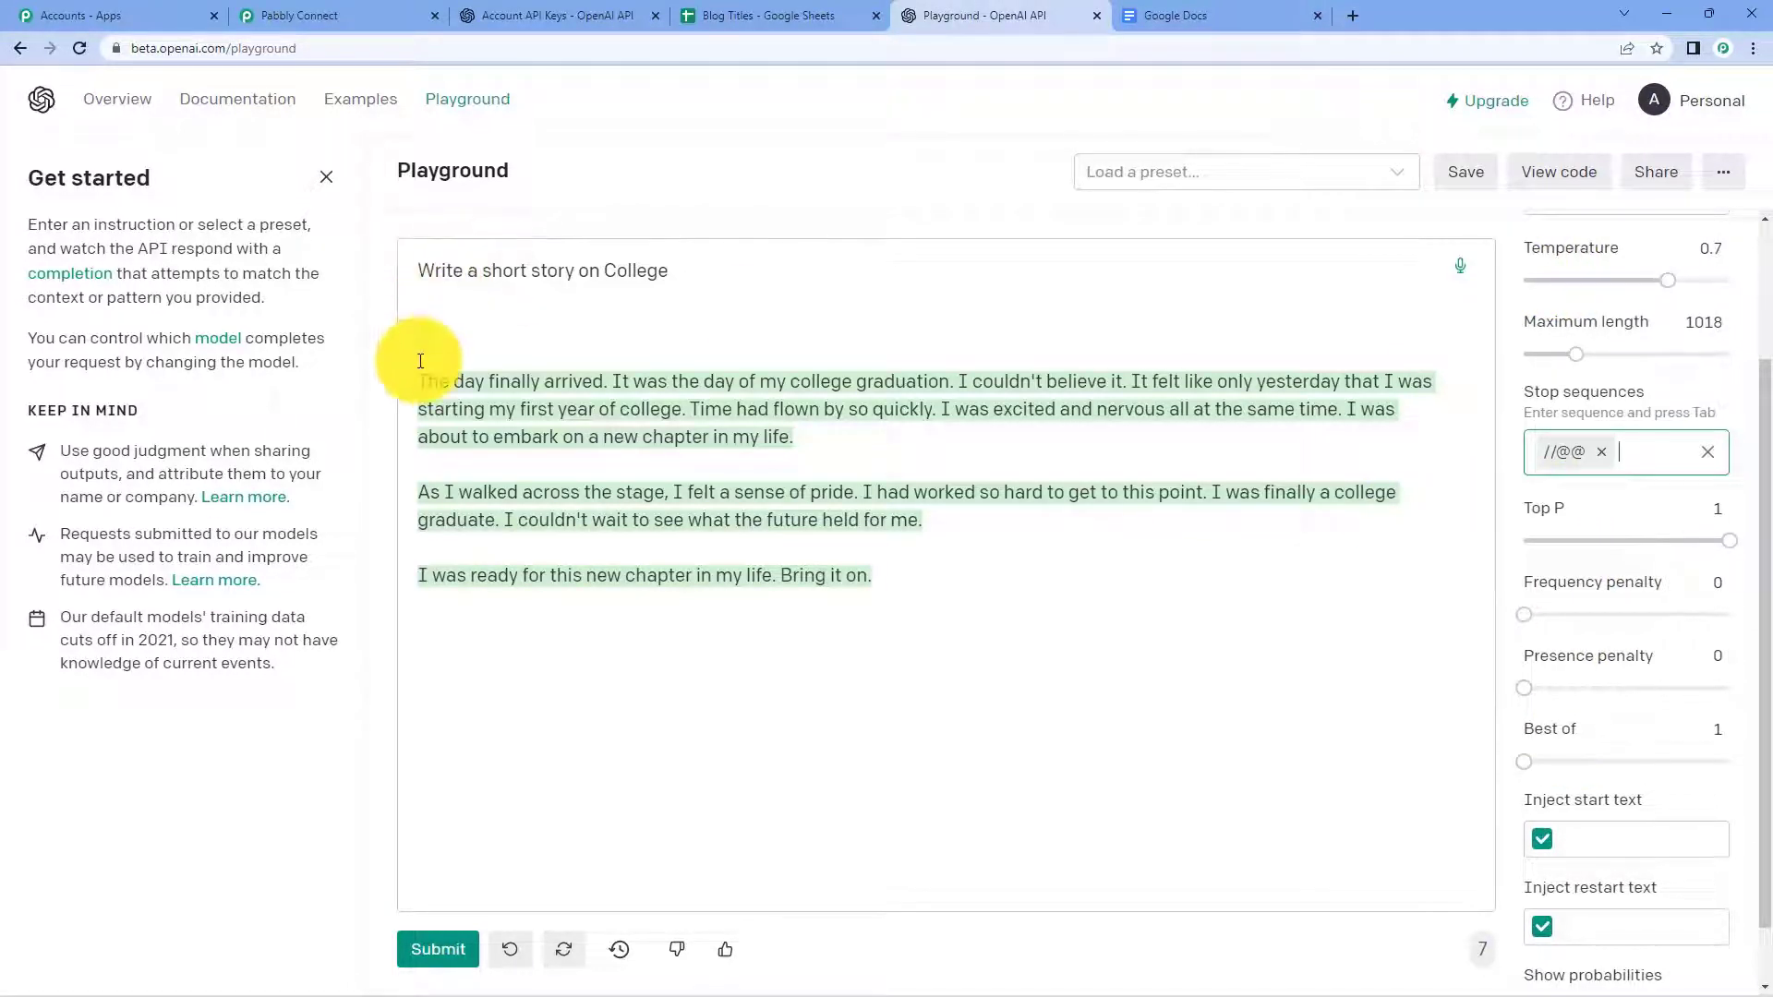
Replace the story with the prompt 'Write a blog on Social Media' plus //@@, then submit
drag(420, 355, 931, 643)
key(Delete)
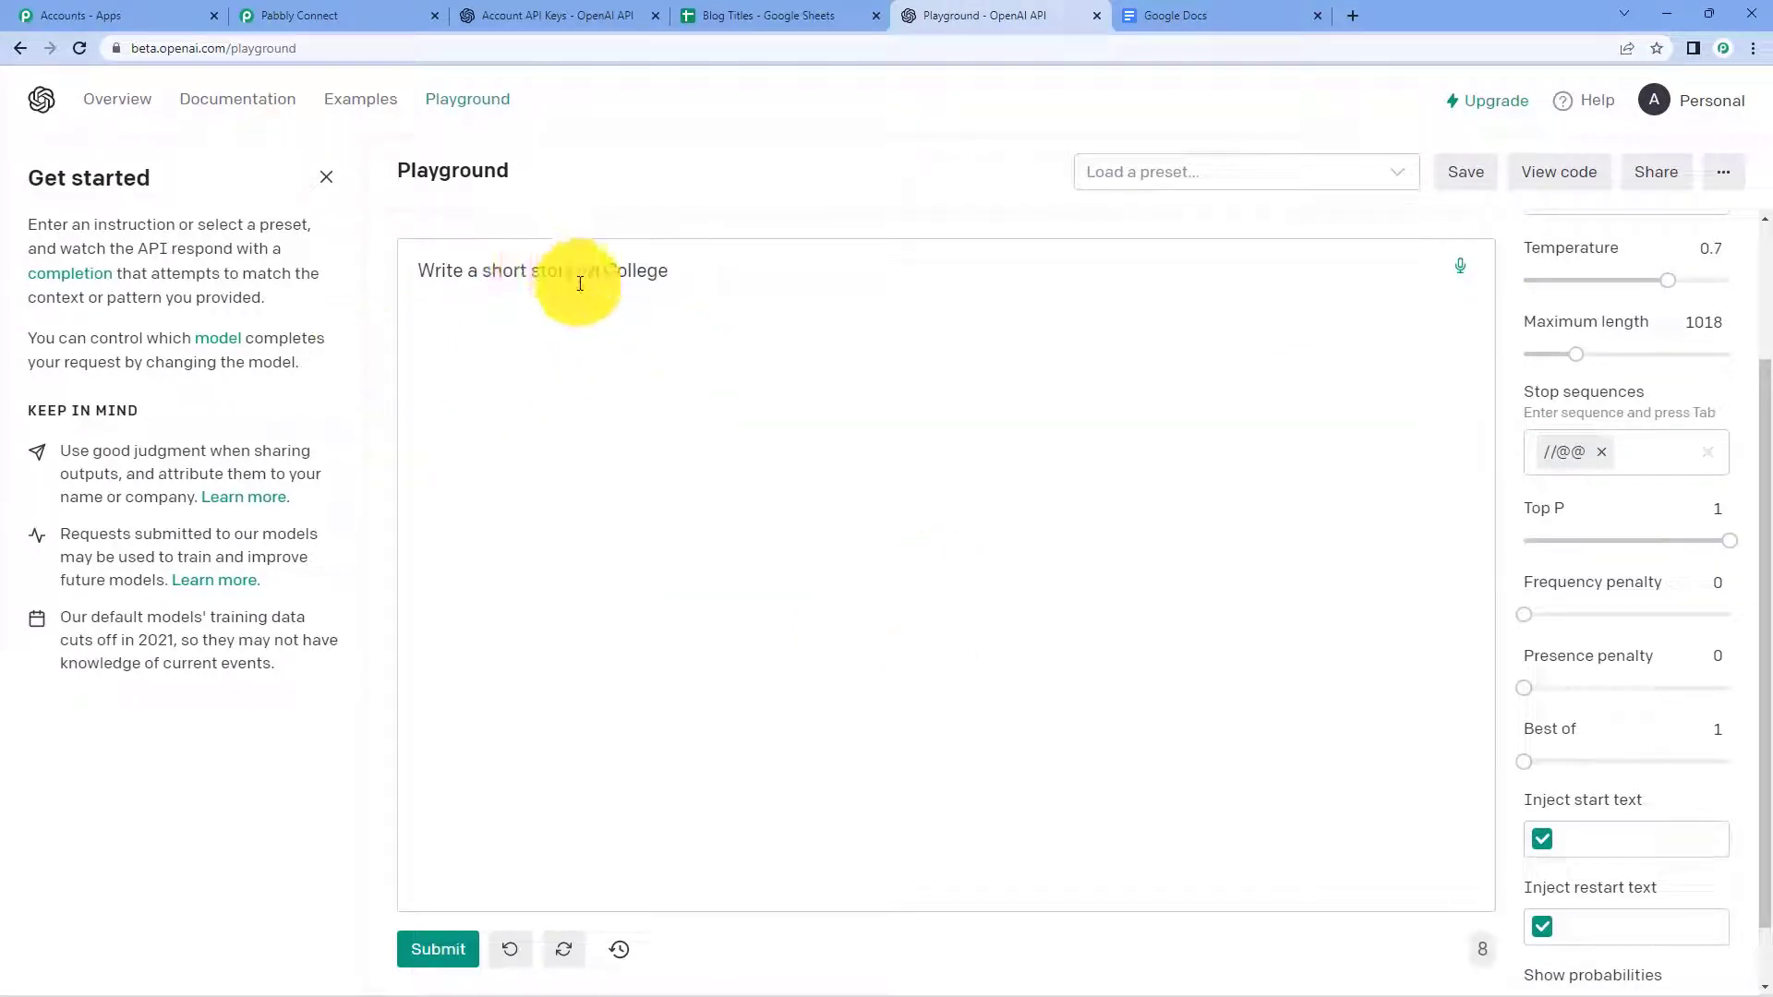
key(BackSpace)
key(BackSpace)
key(BackSpace)
key(BackSpace)
key(BackSpace)
key(BackSpace)
key(BackSpace)
key(BackSpace)
key(BackSpace)
text(blog)
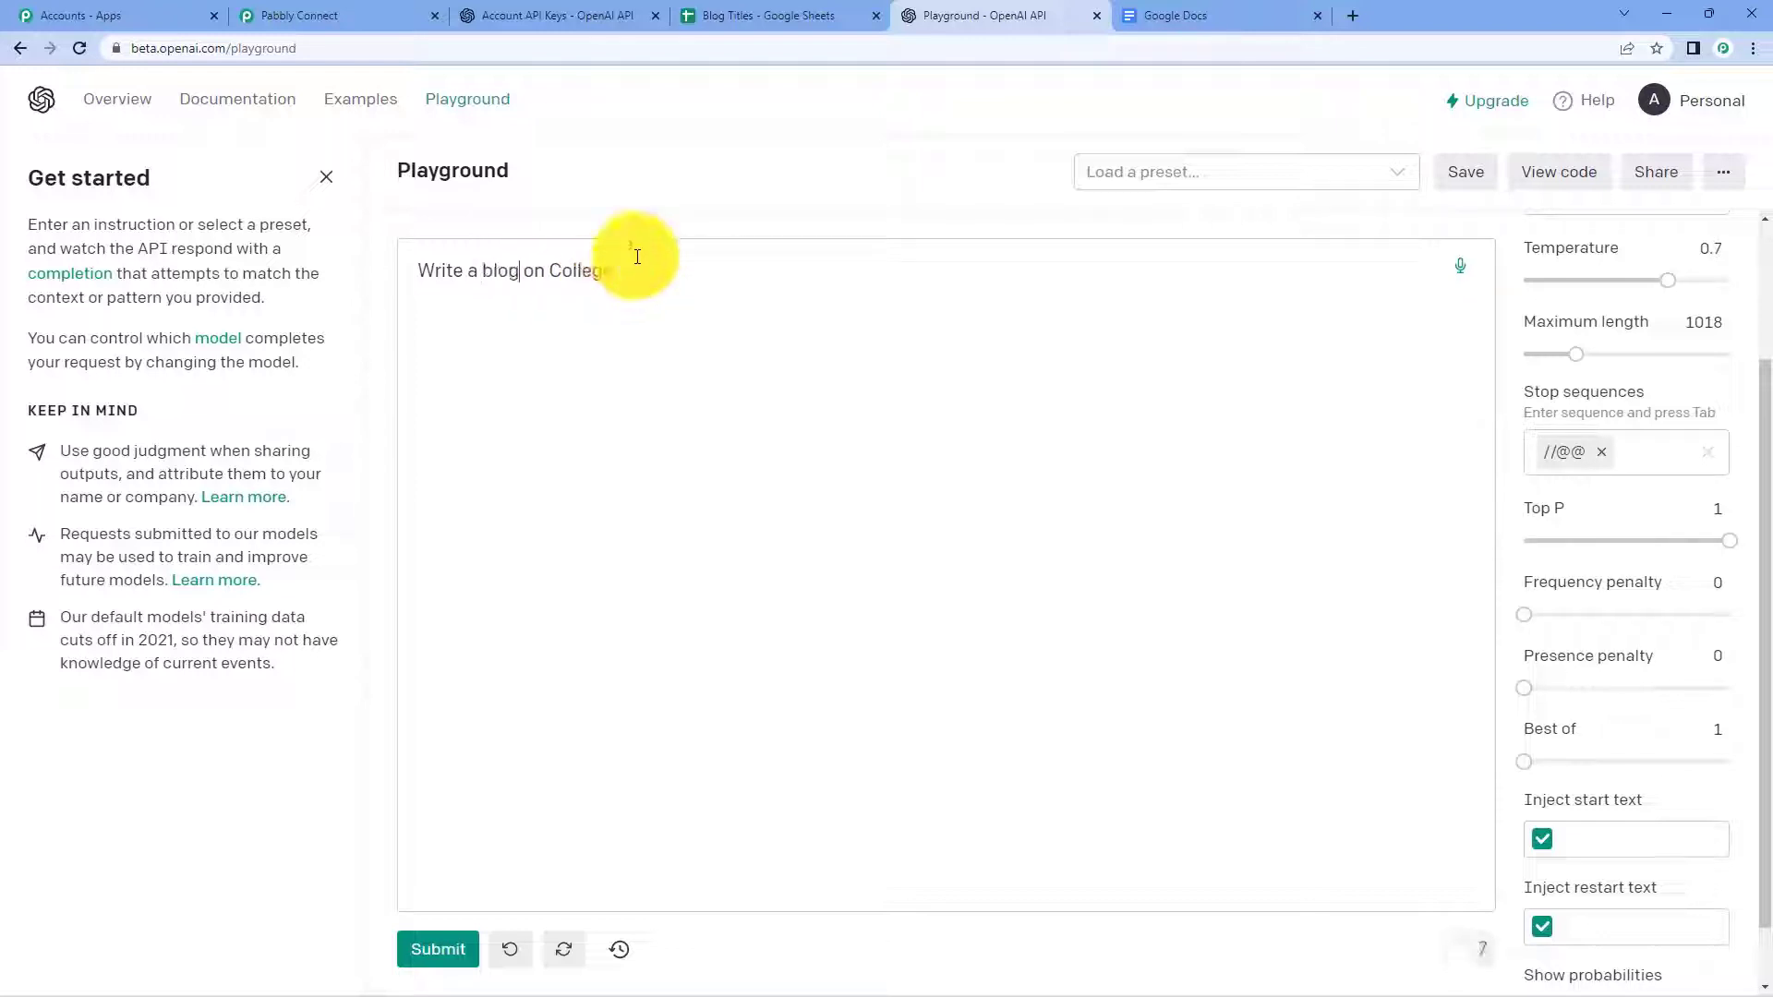
double_click(612, 279)
text(Social Media)
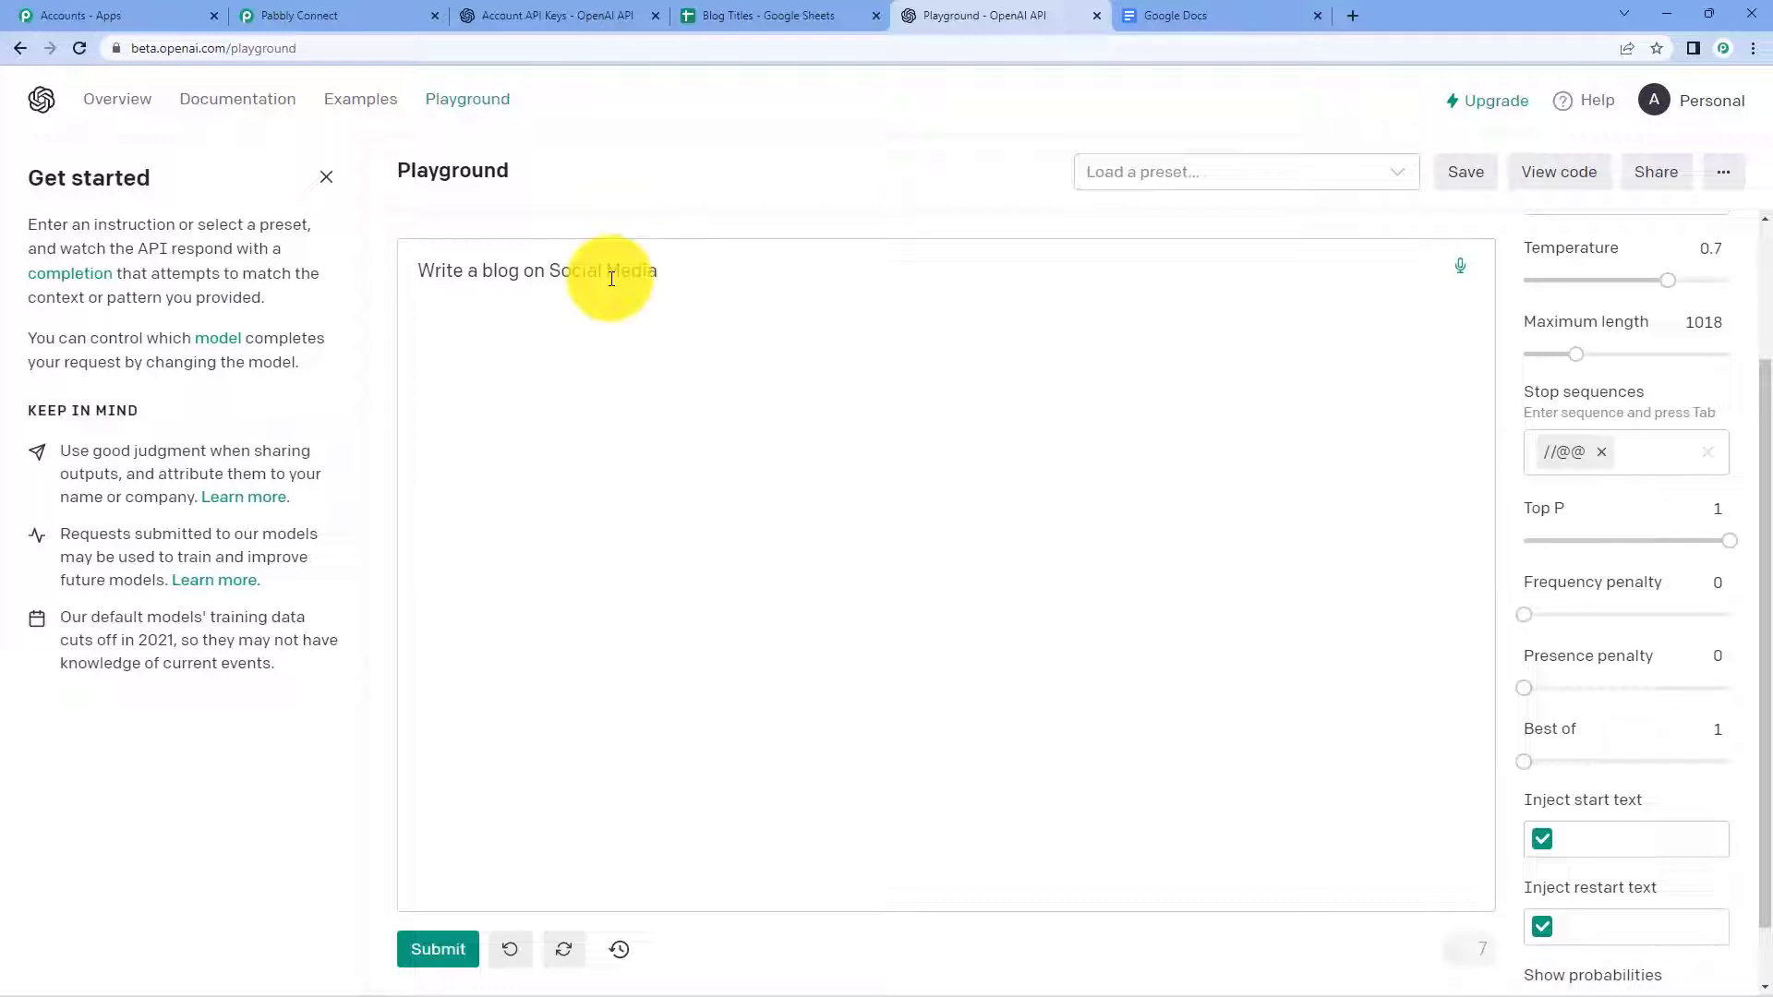
key(Return)
key(Return)
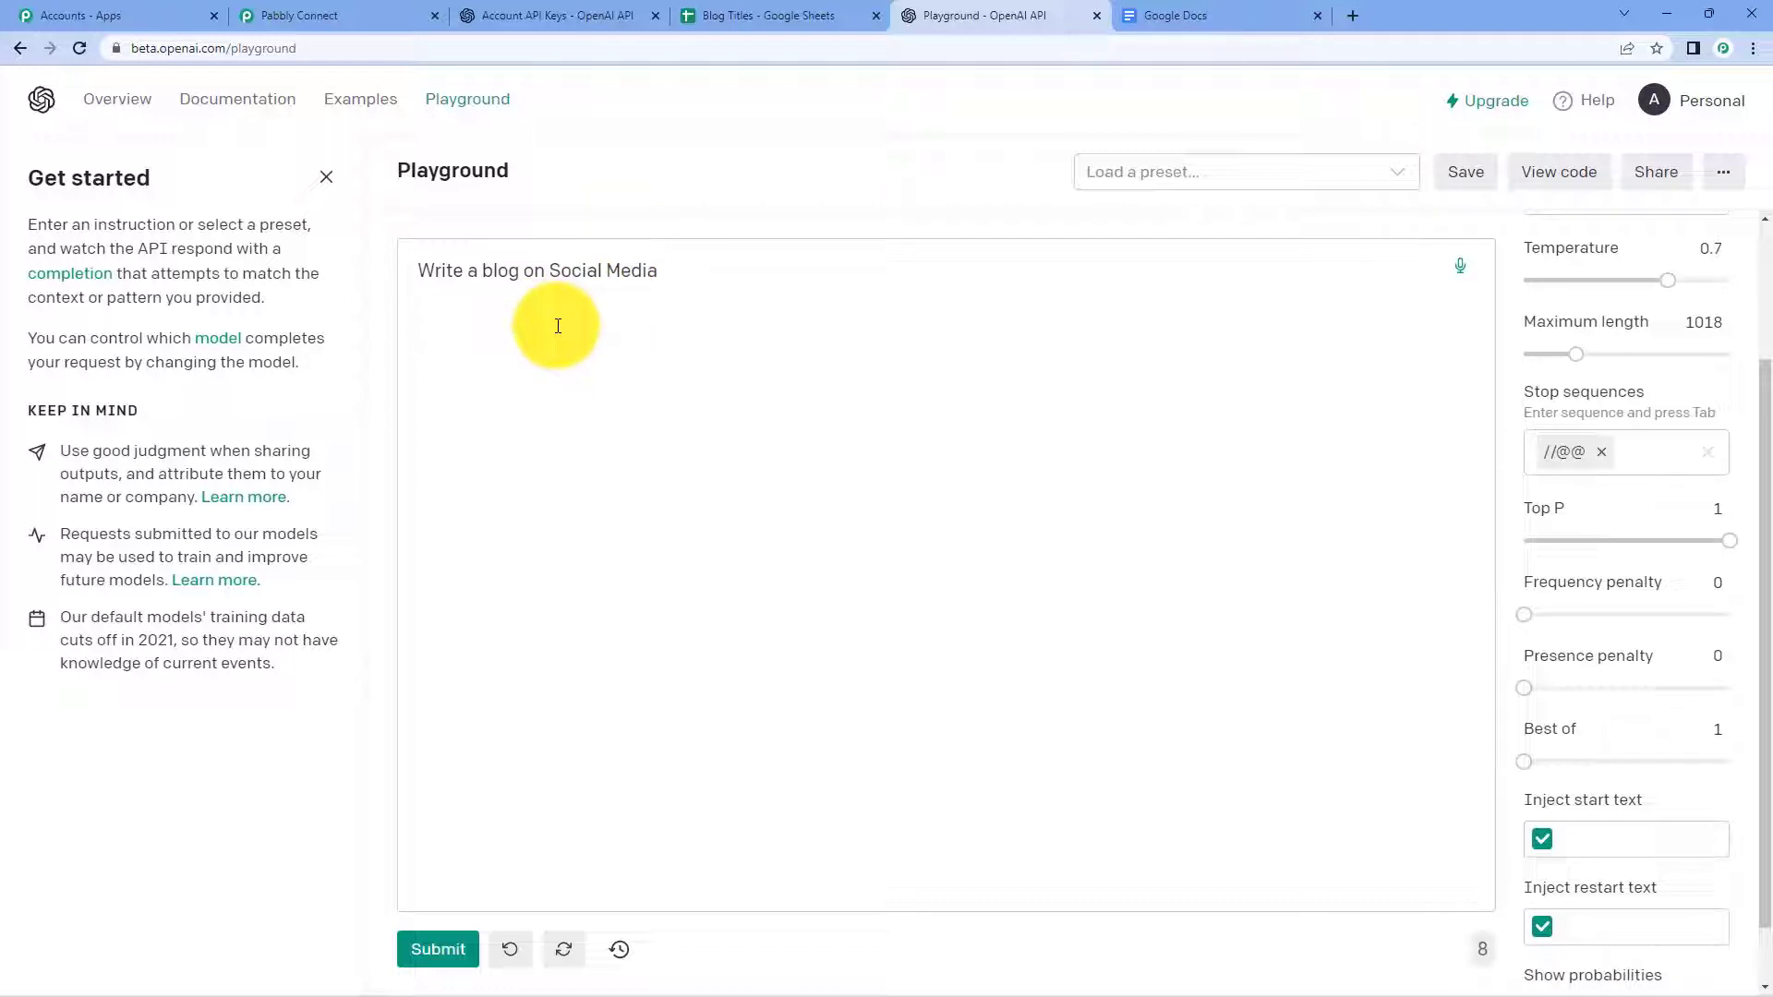
text(//@@)
click(457, 948)
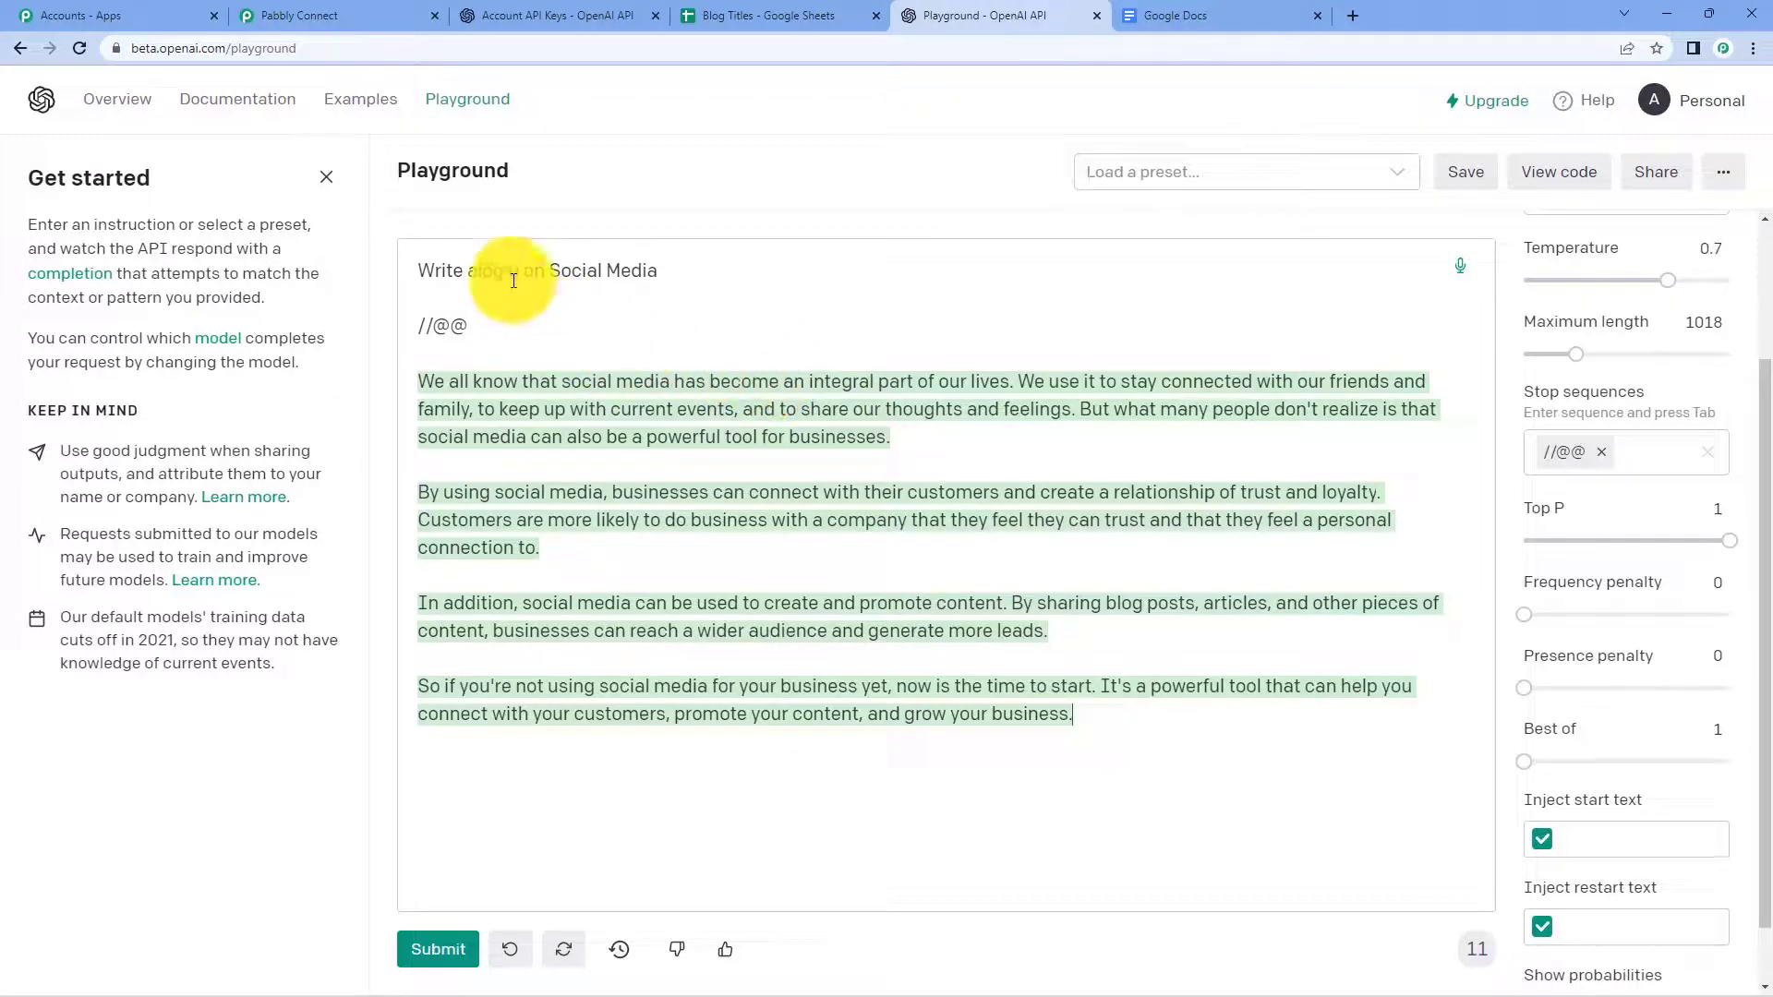
Back in Pabbly Connect, keep text-davinci-002 as the OpenAI step's AI model
click(321, 7)
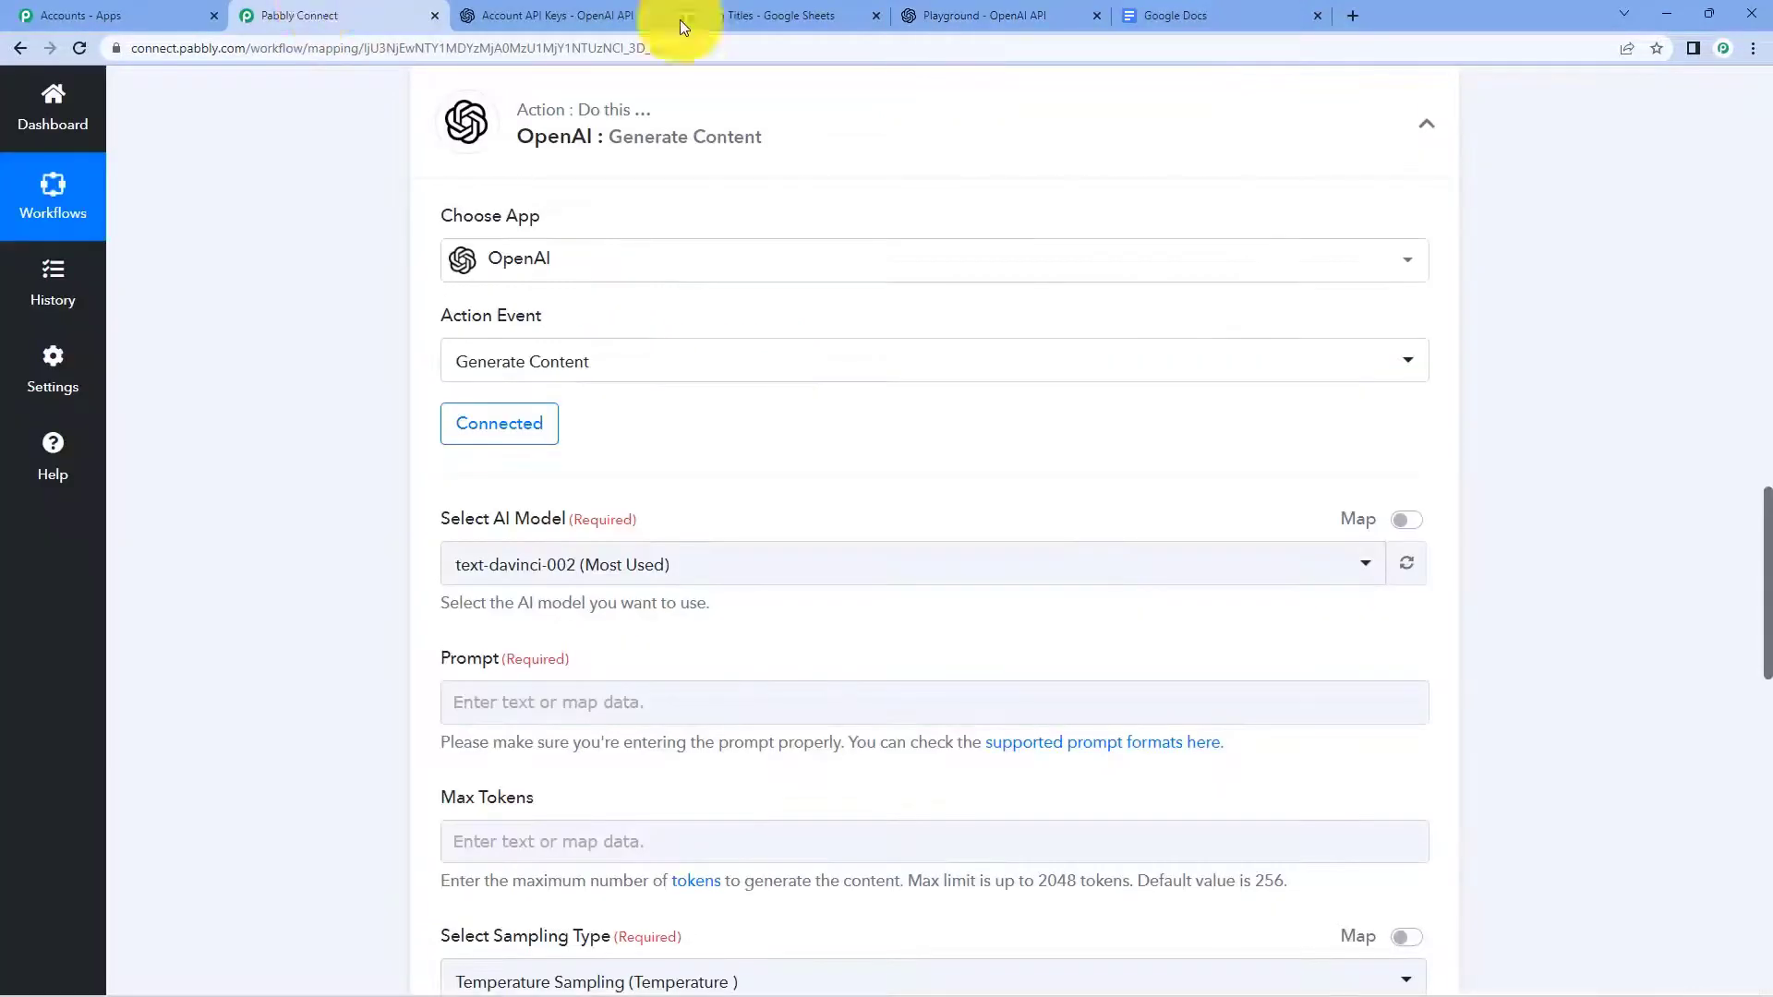
scroll(843, 310, down, 2)
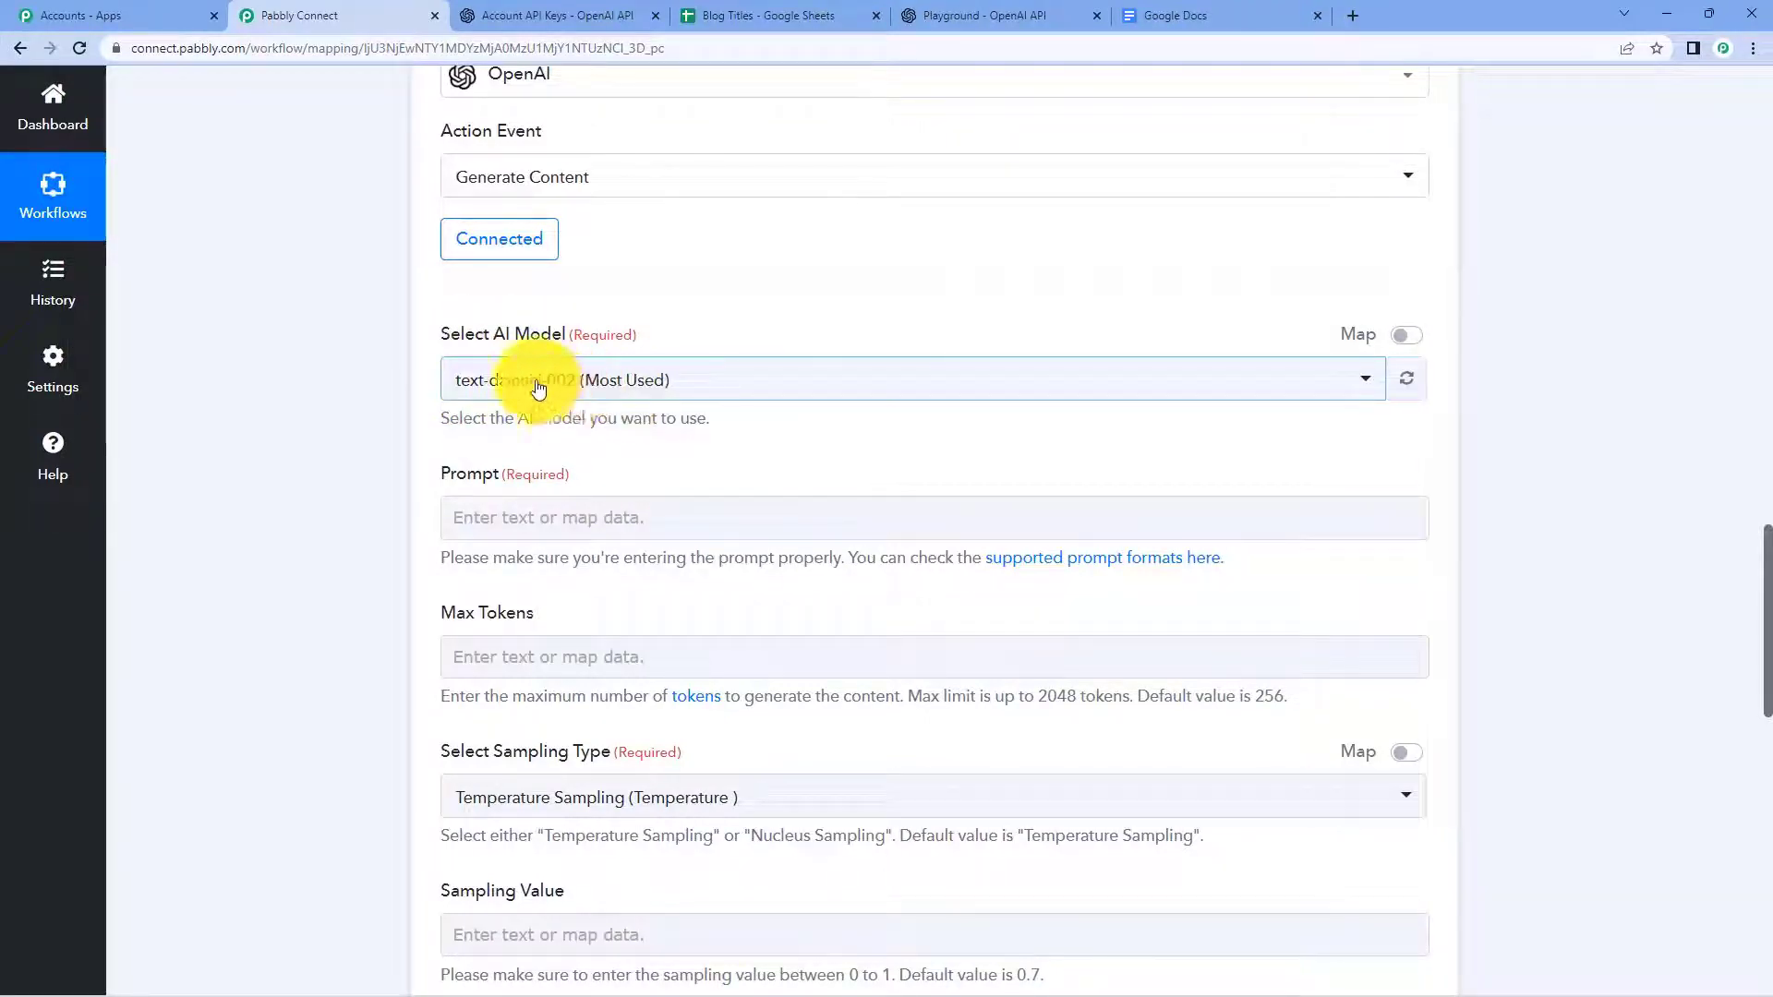
click(914, 379)
click(914, 380)
click(914, 379)
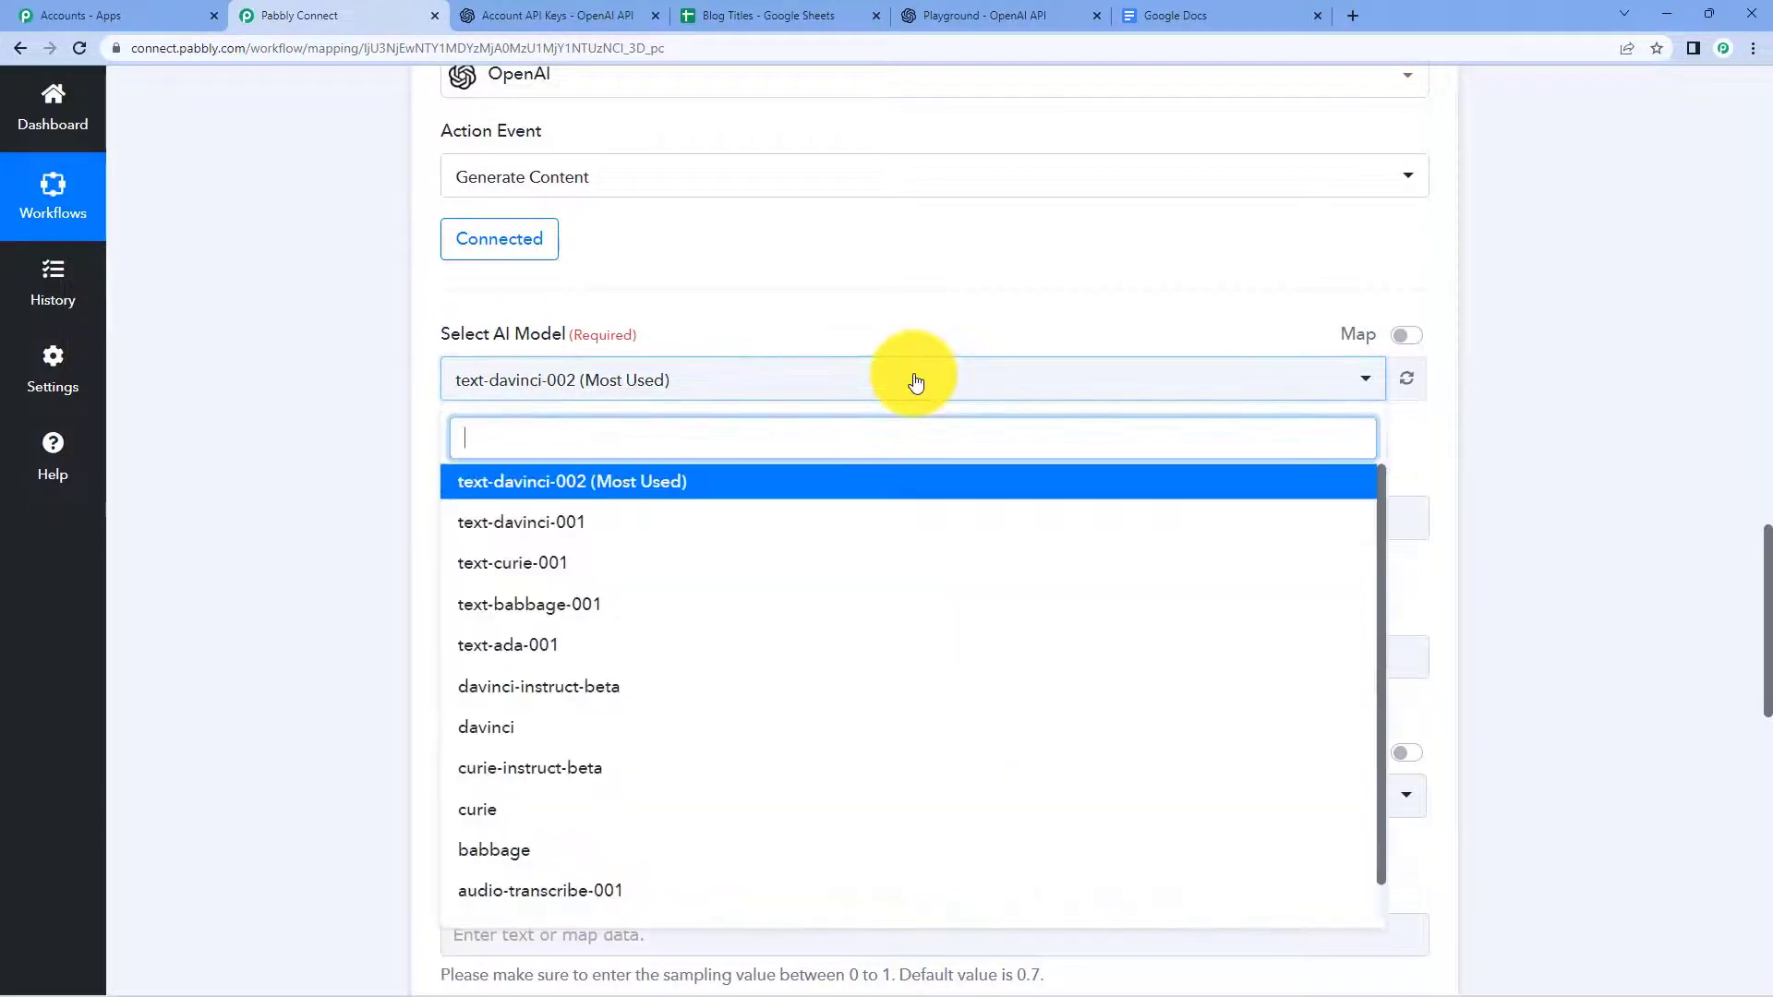
click(681, 484)
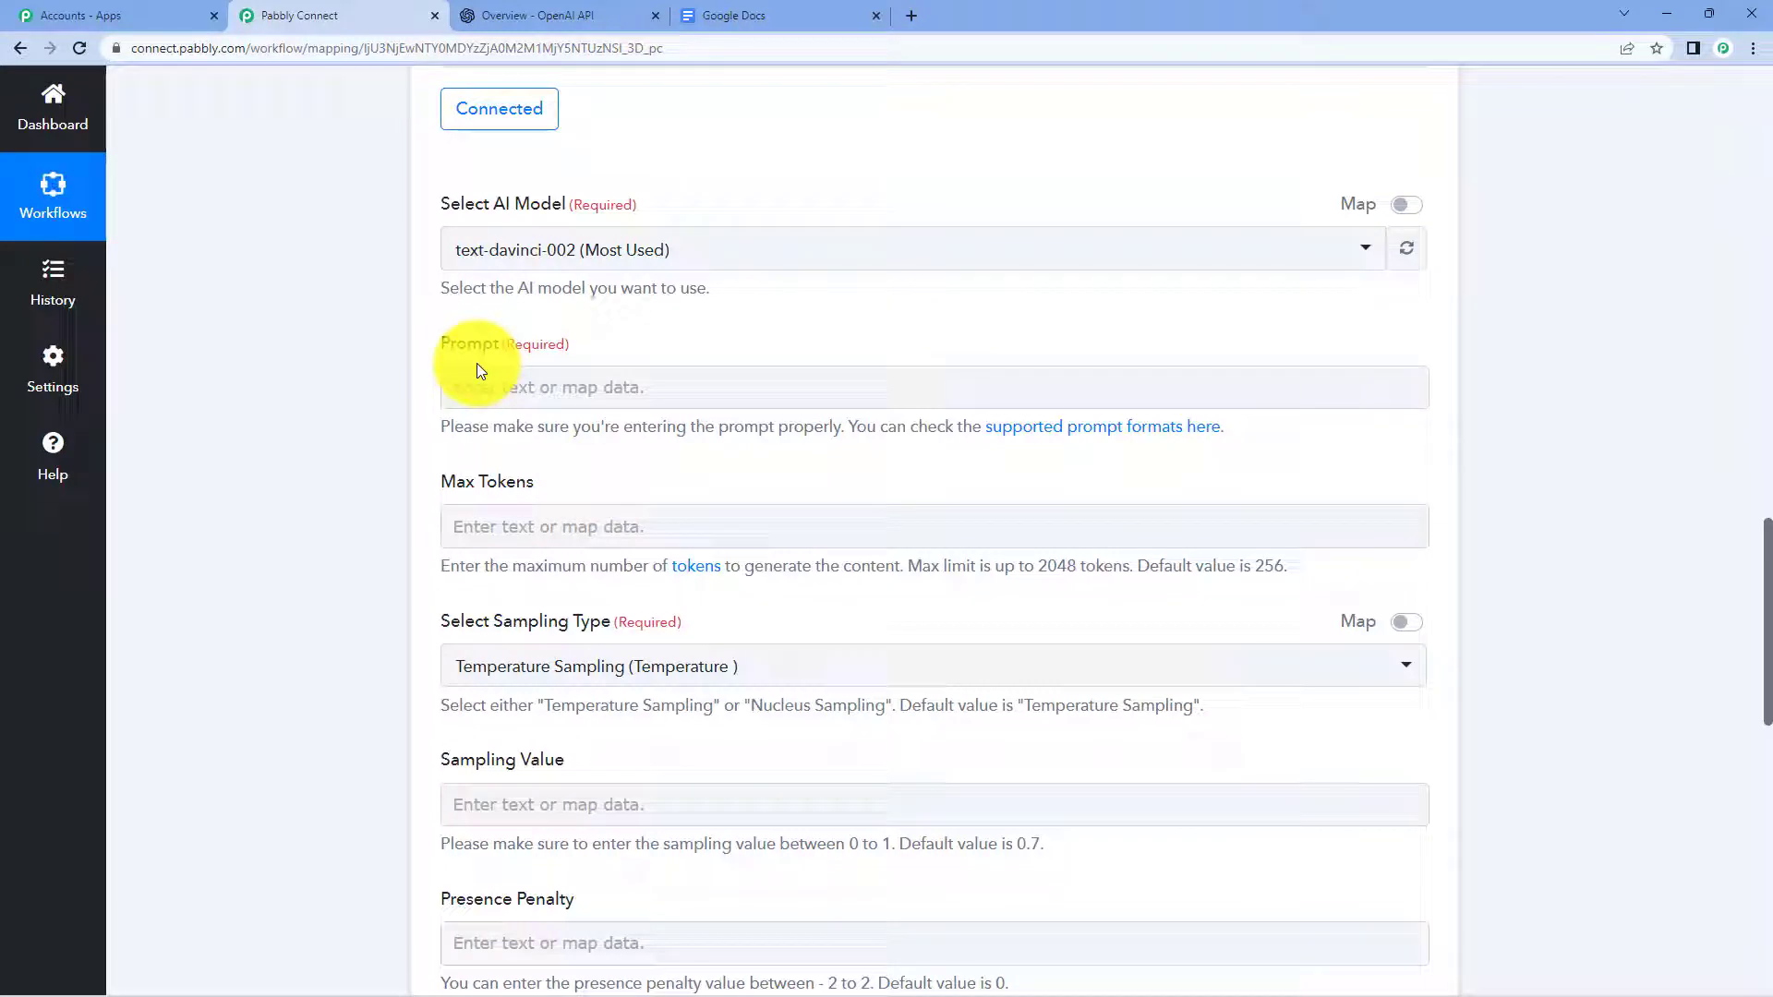
Write 'Create blog on topic' in the prompt and append the YouTube Res1 Snippet Title
click(480, 388)
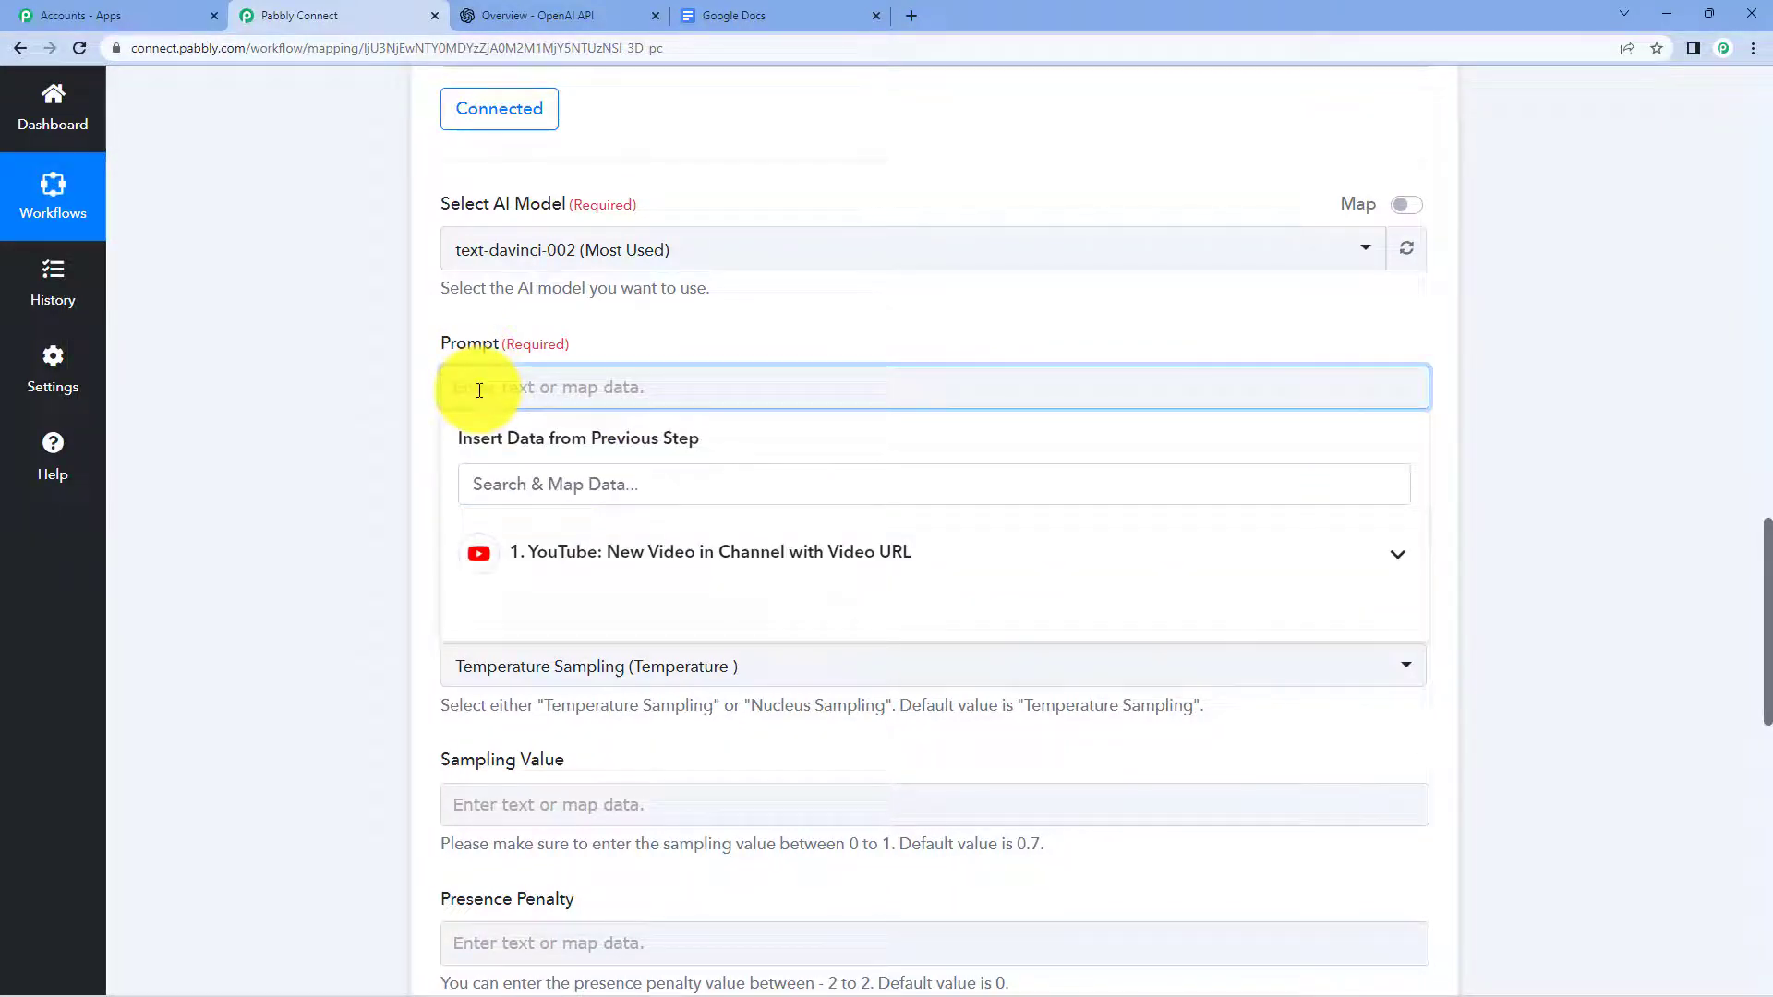
text(Create a)
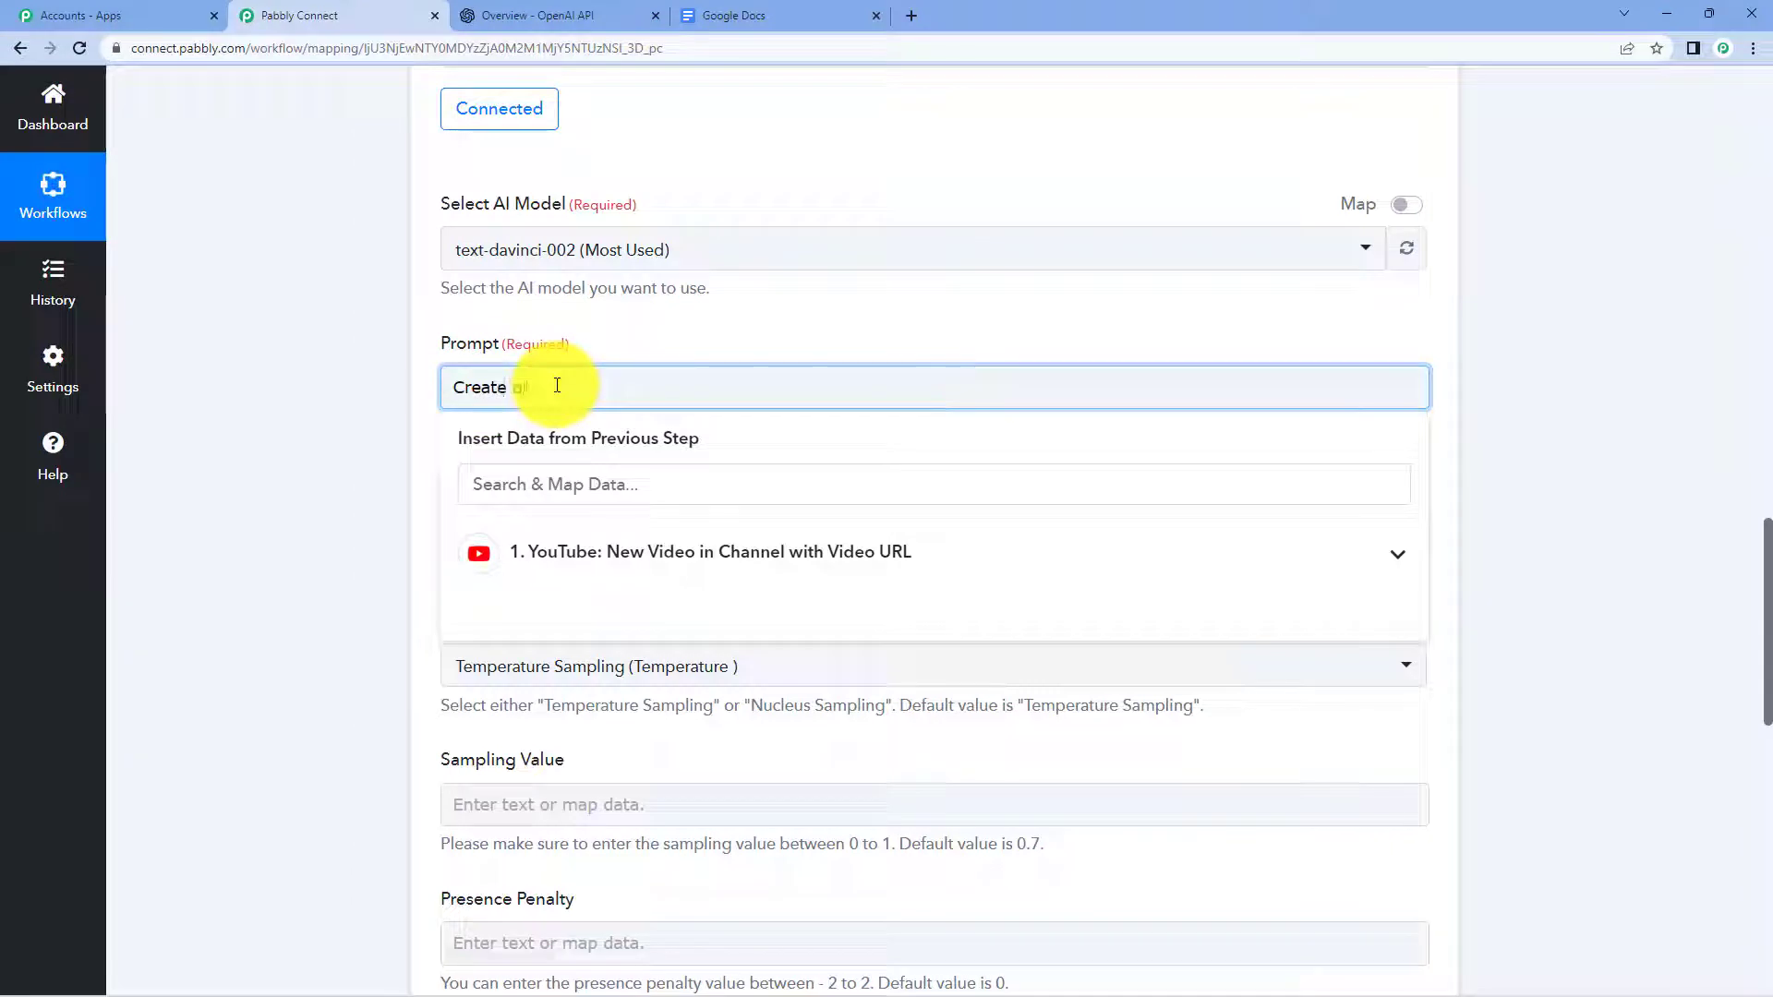
text(og on to)
text(pic)
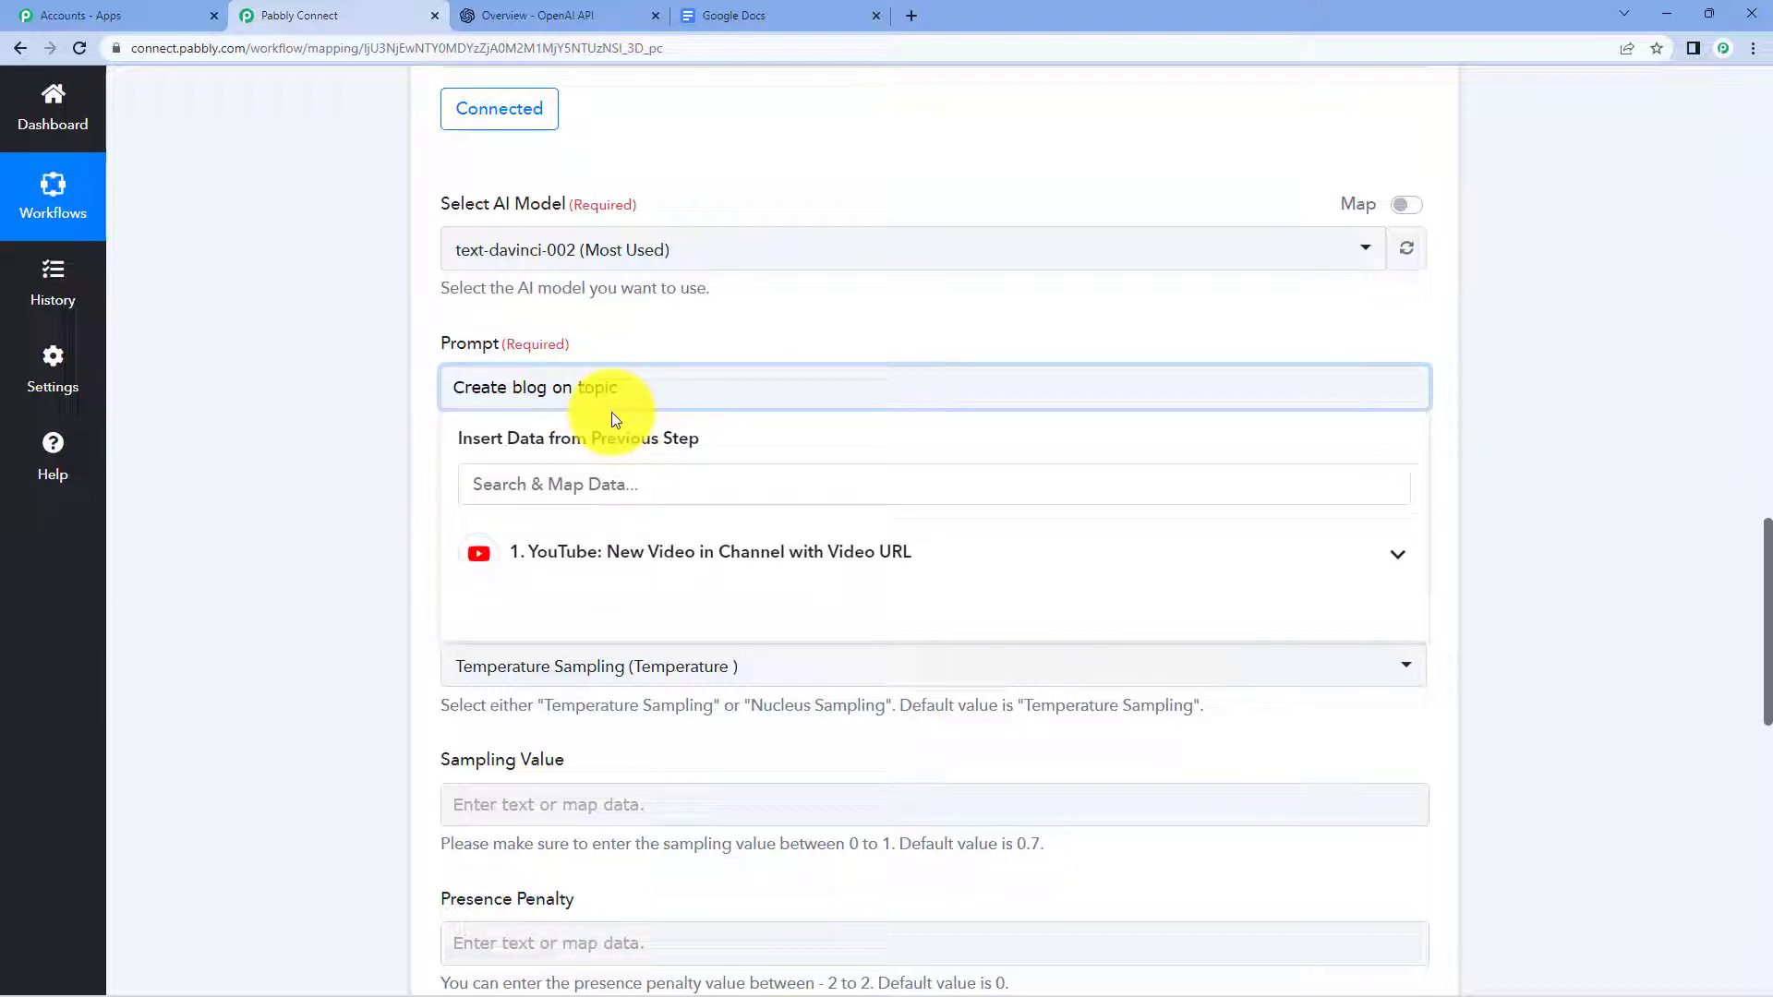
scroll(740, 353, up, 5)
scroll(961, 419, up, 5)
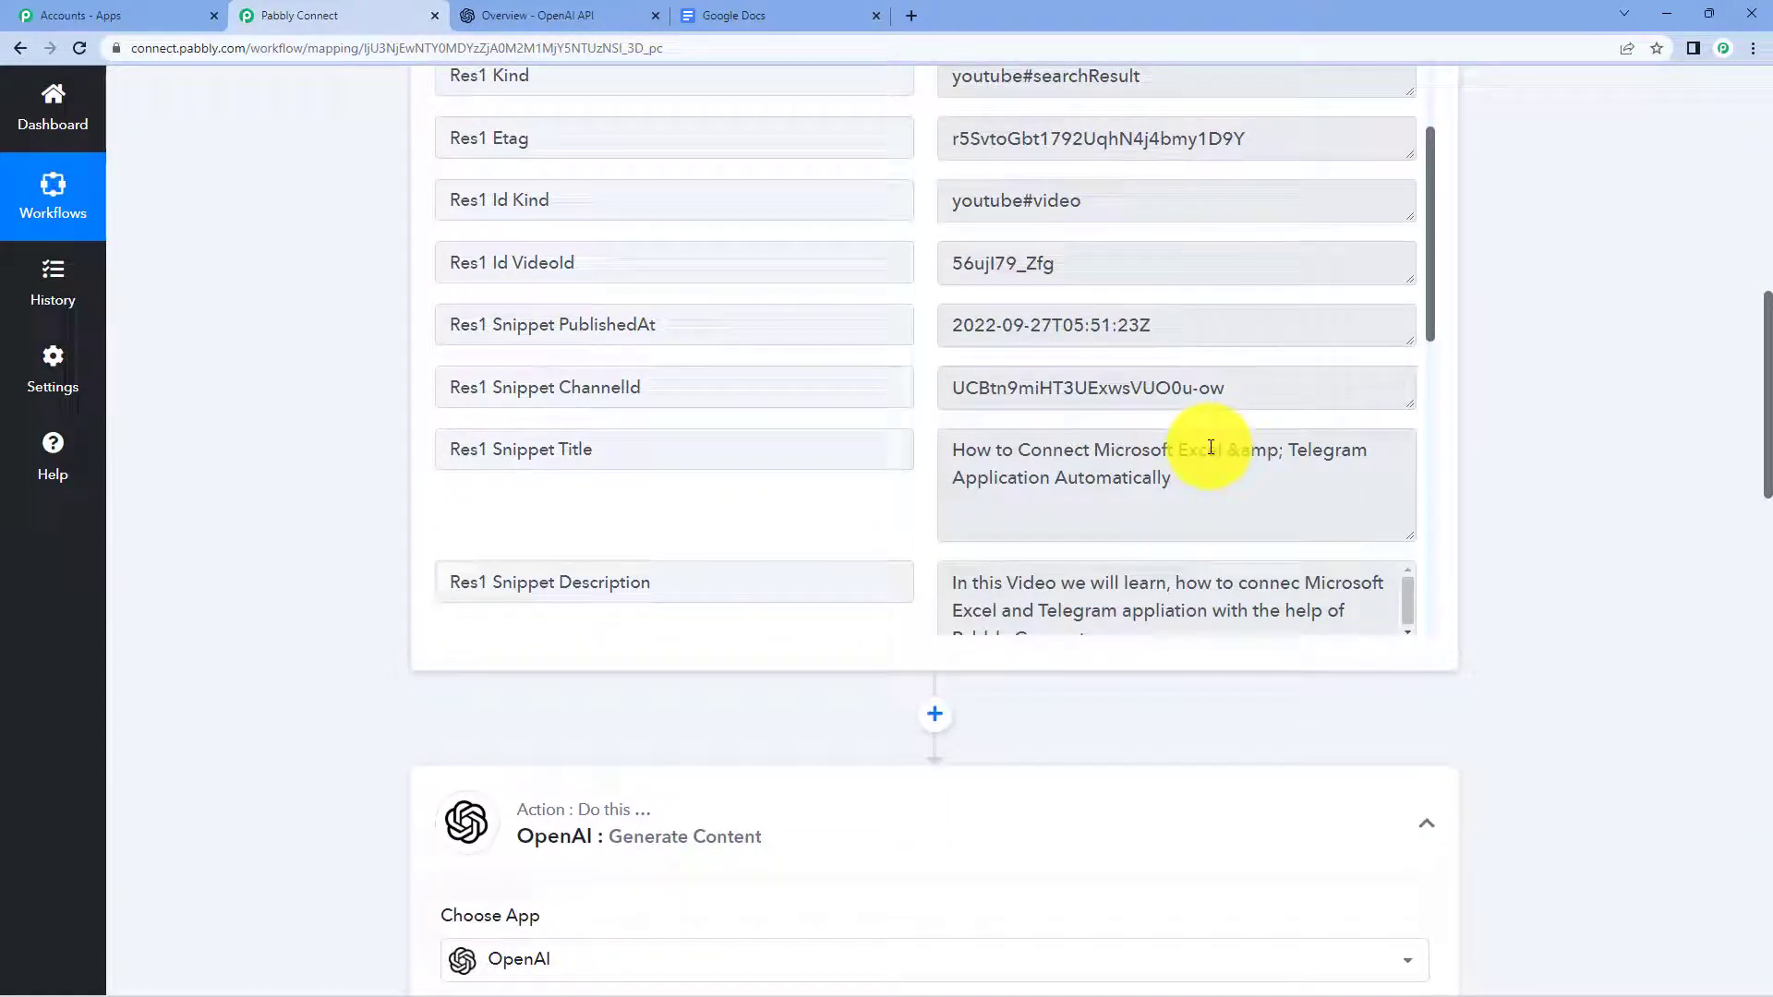
scroll(1553, 449, down, 3)
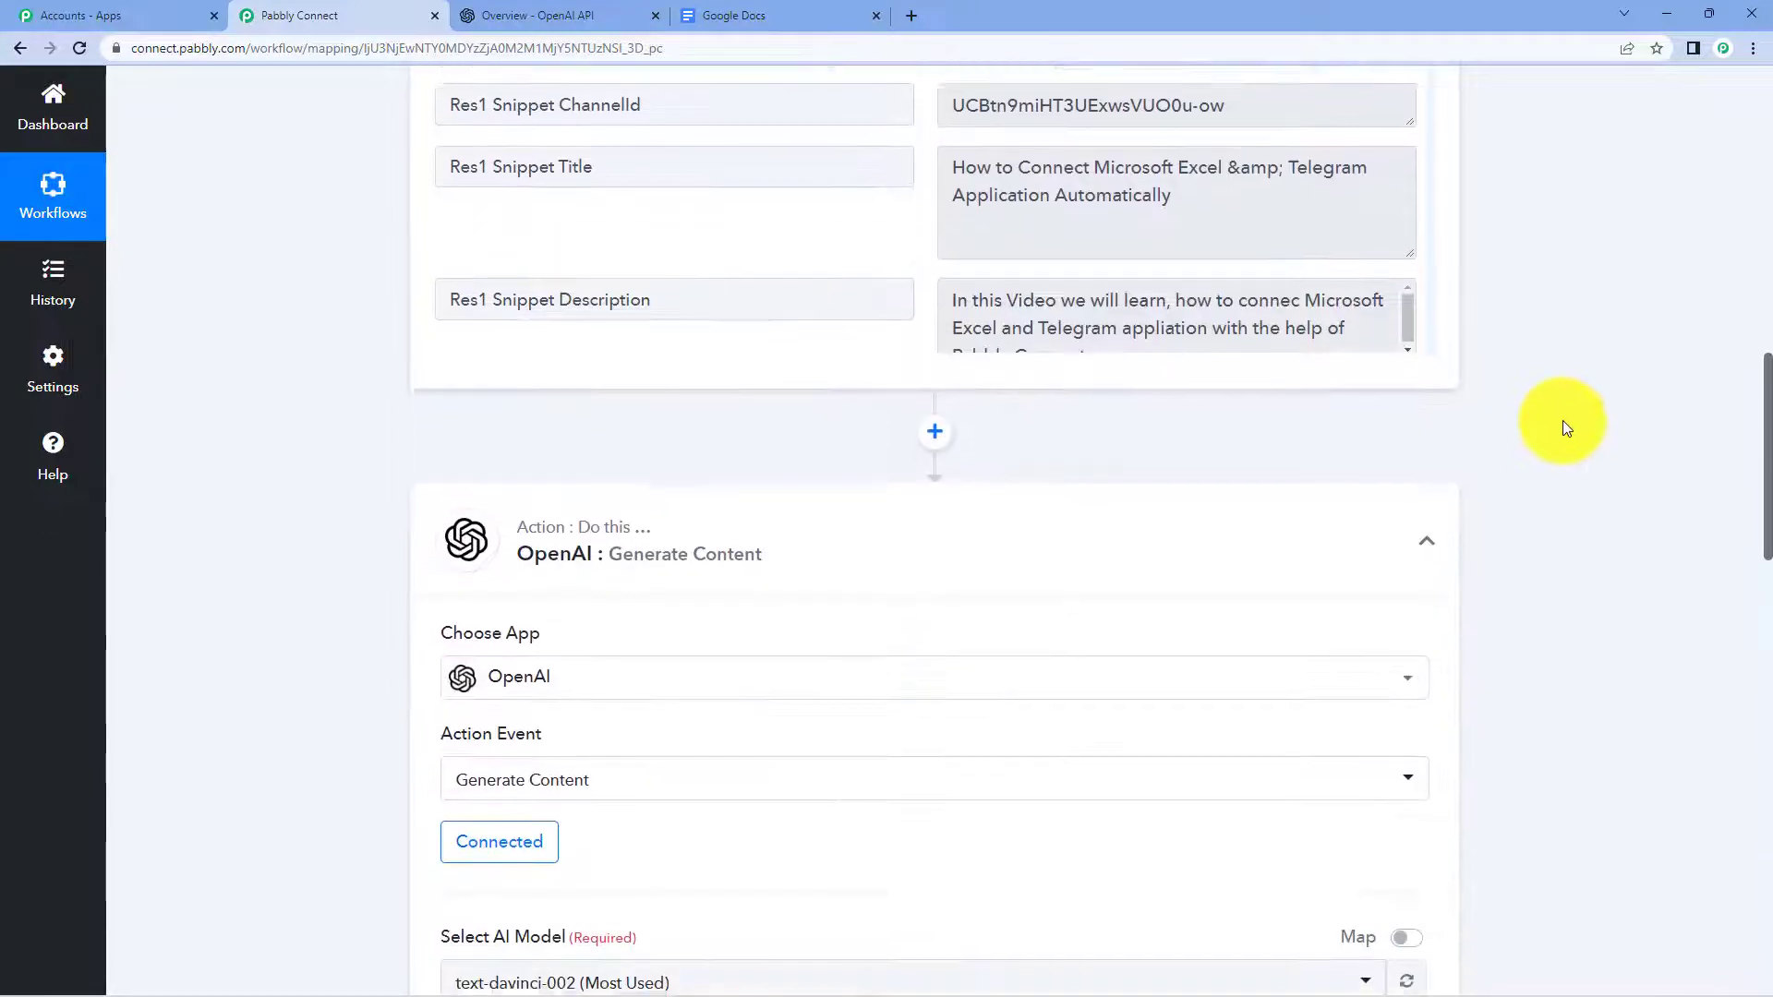
scroll(1562, 420, down, 7)
text(Create blog on topic)
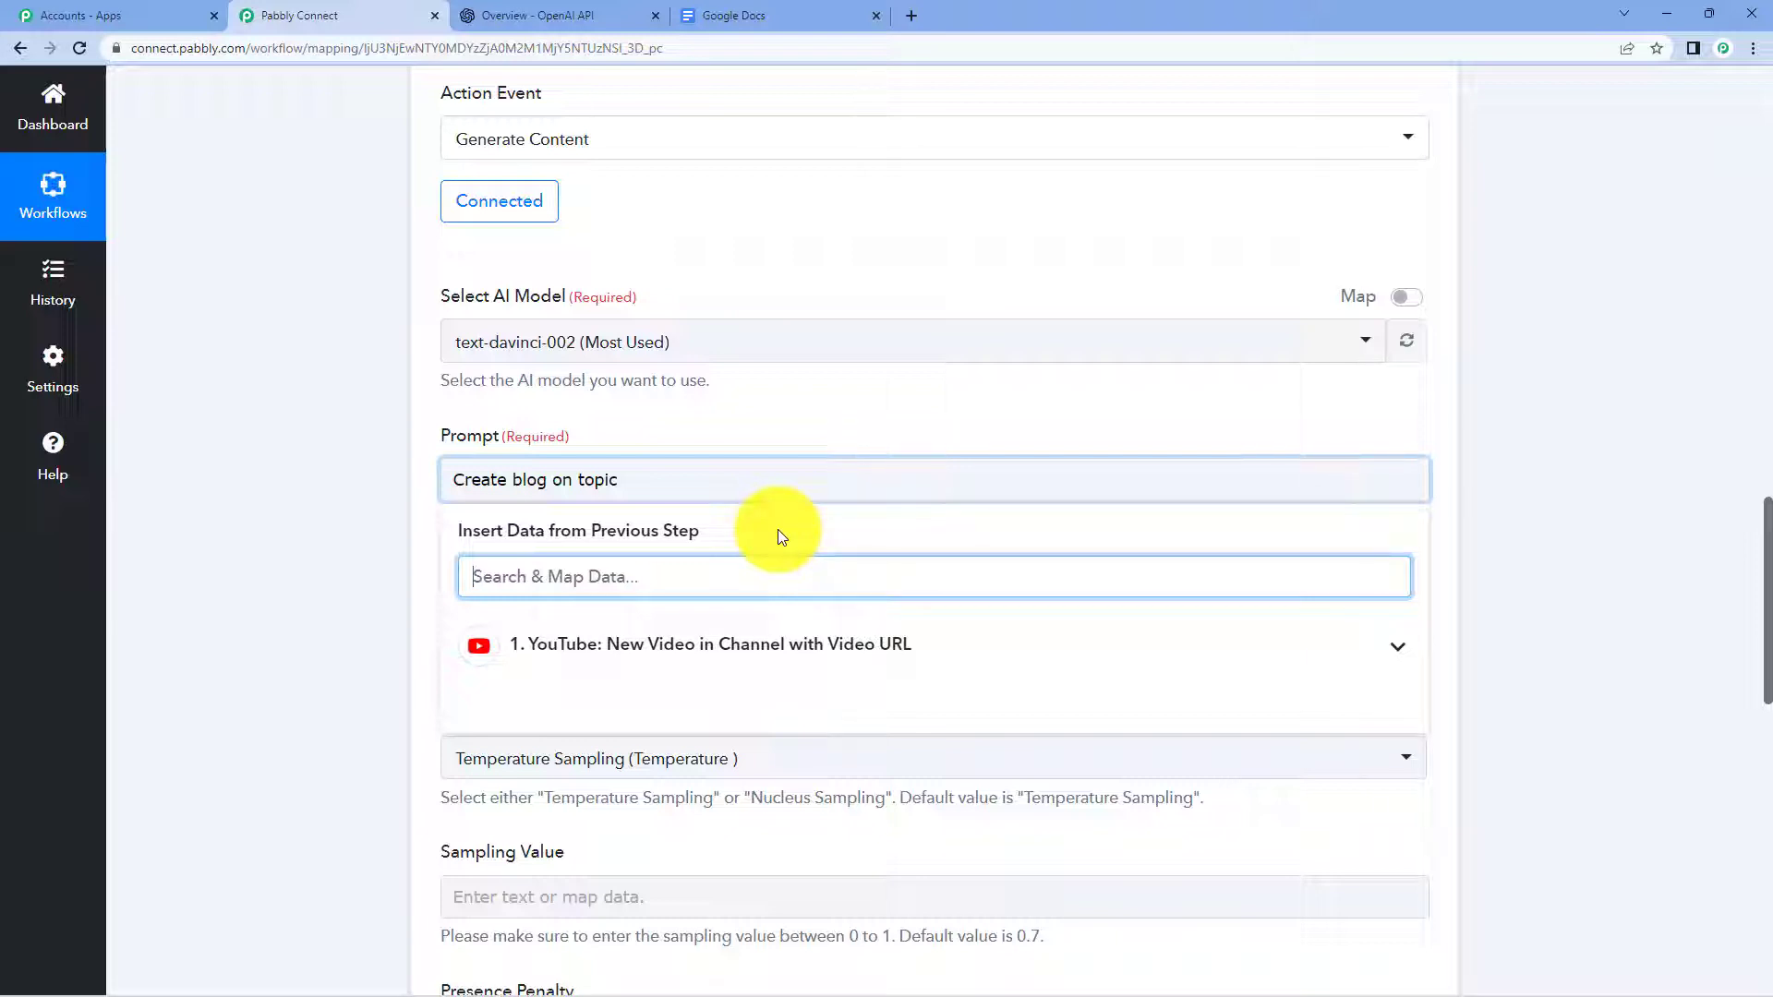
click(859, 645)
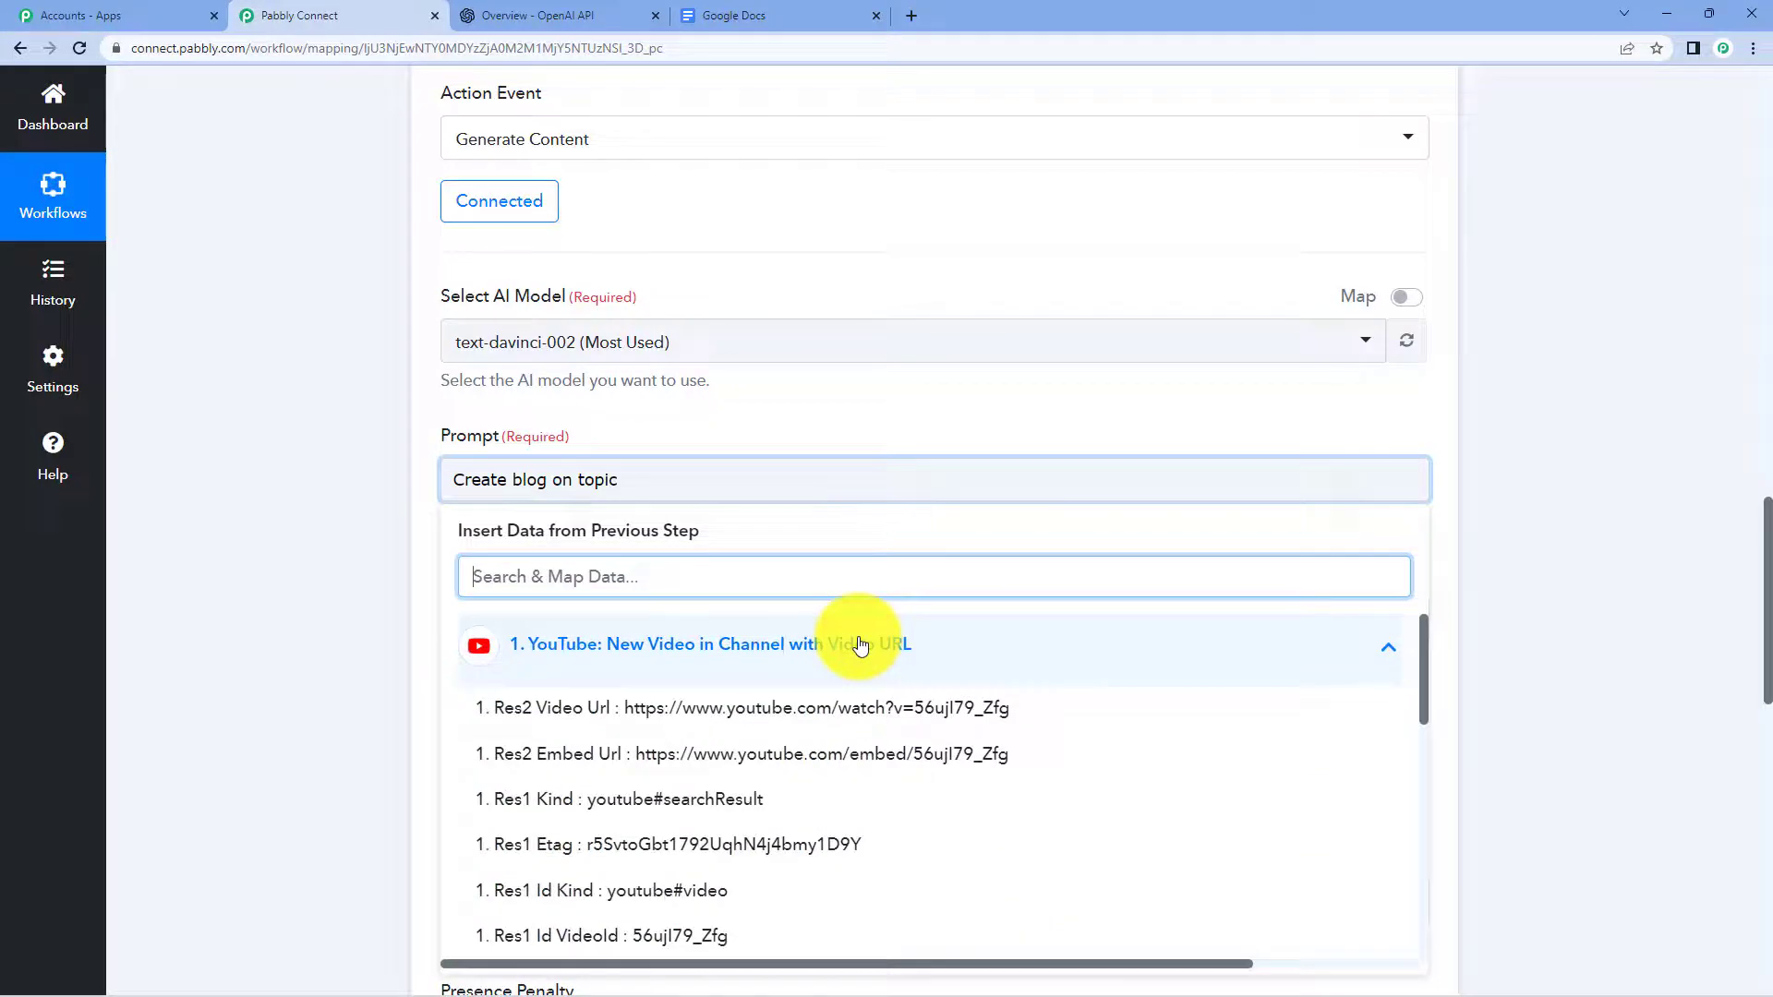
scroll(866, 592, down, 3)
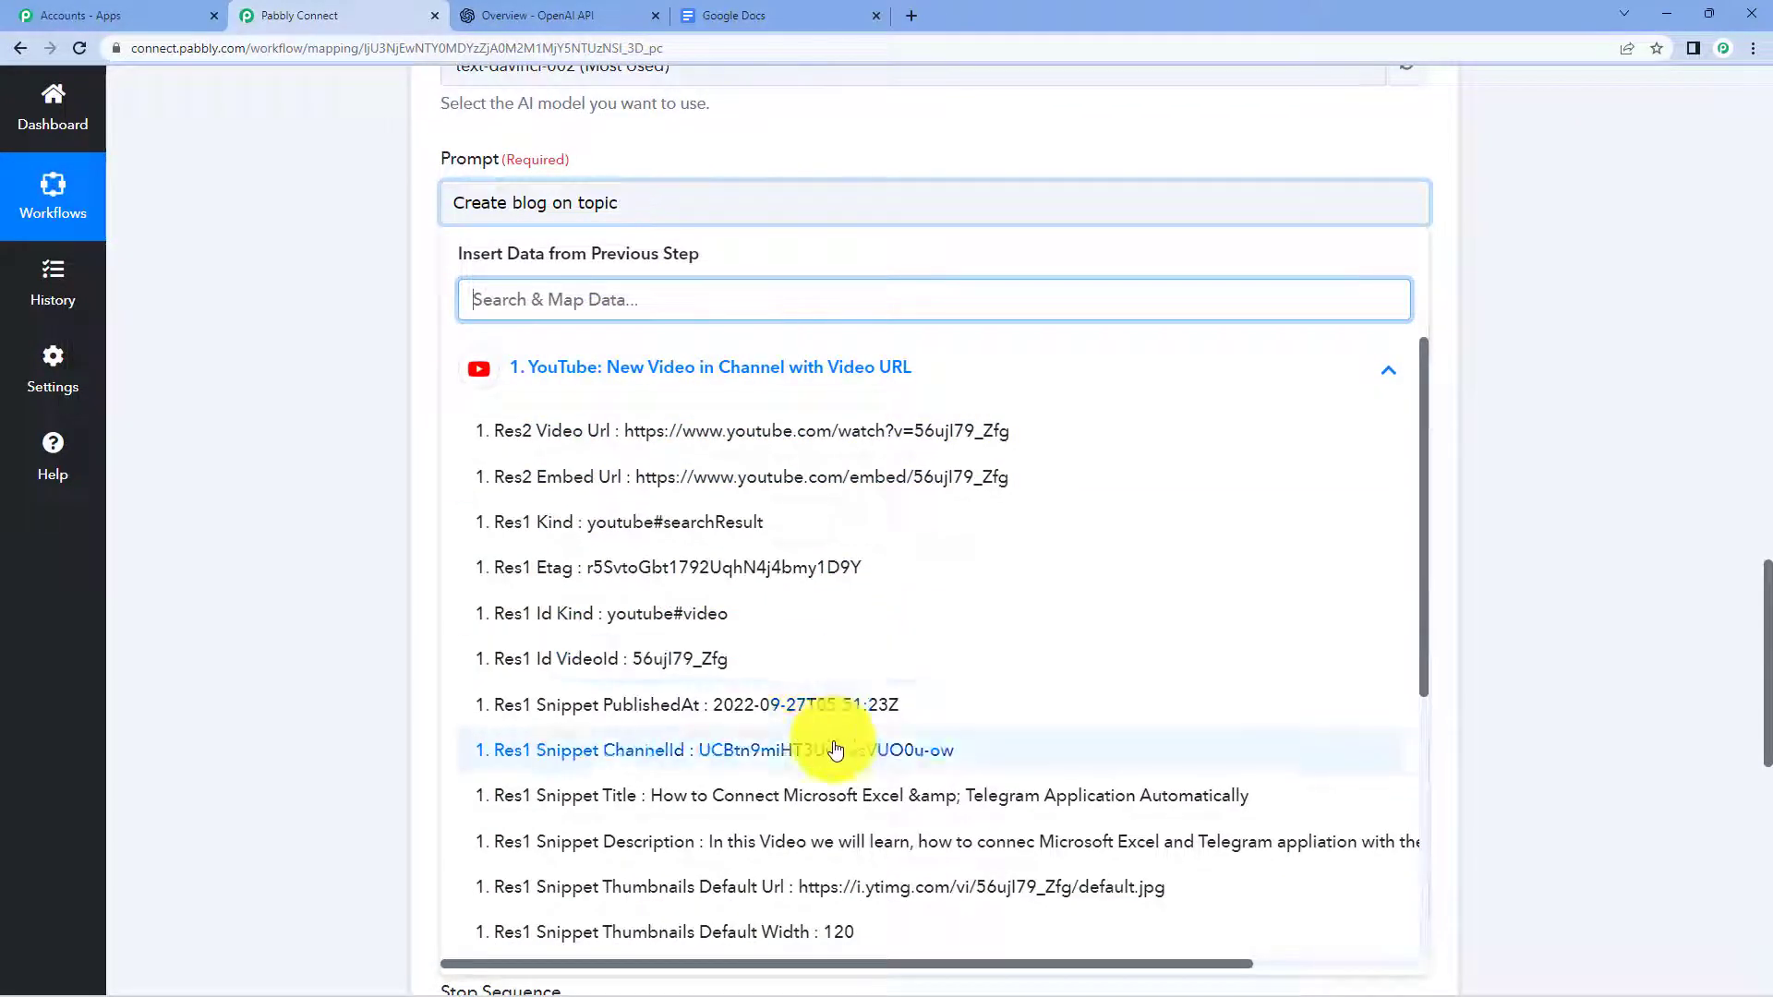
click(691, 795)
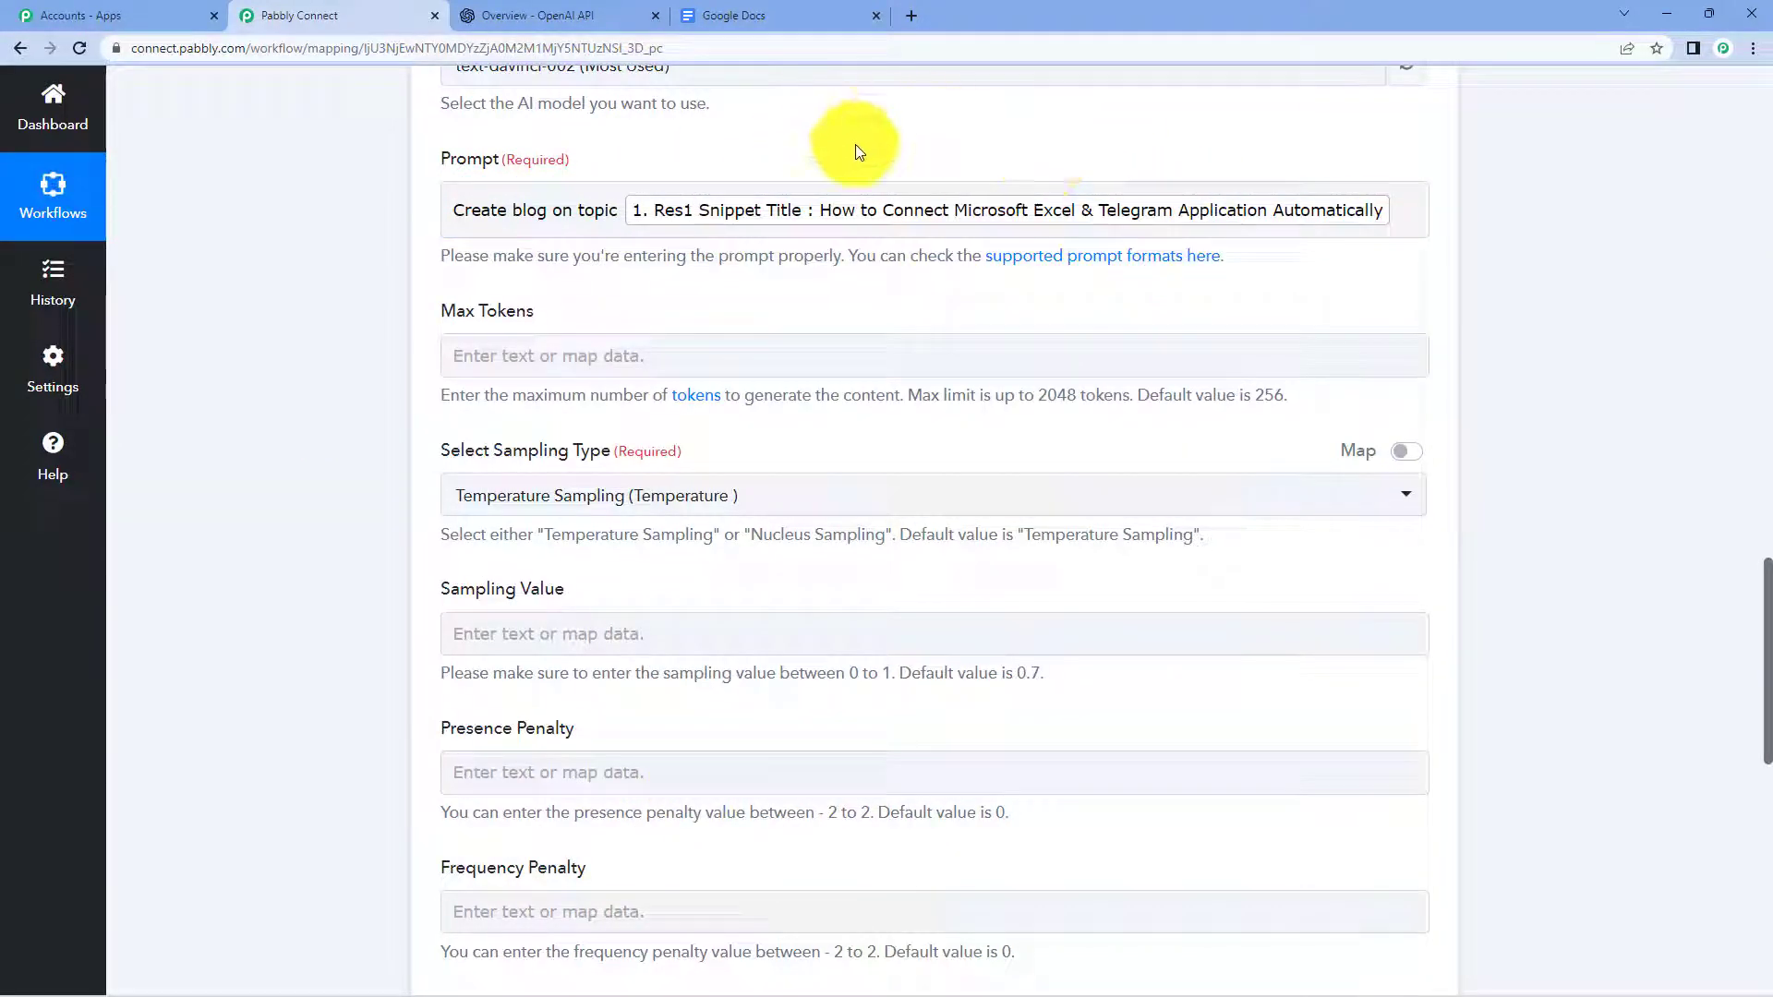
Set Max Tokens to 1000, Sampling Value to 0.7 and Stop Sequence to //@@
click(571, 340)
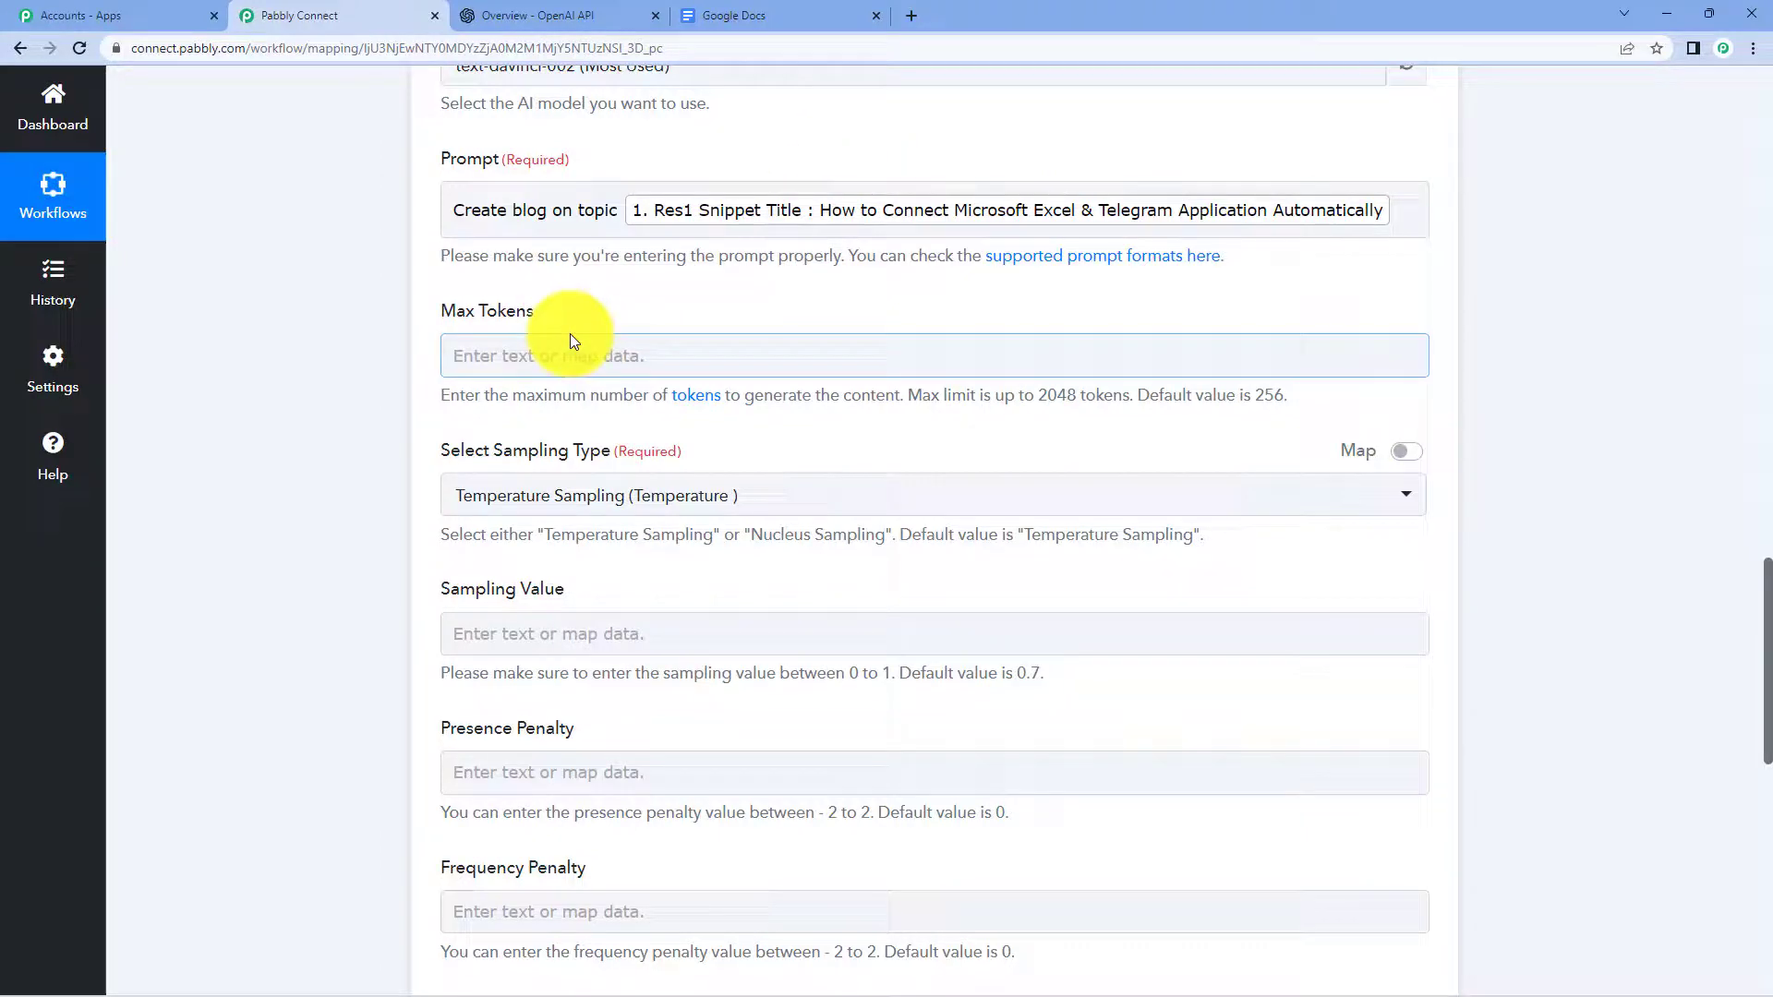
click(559, 367)
text(1000)
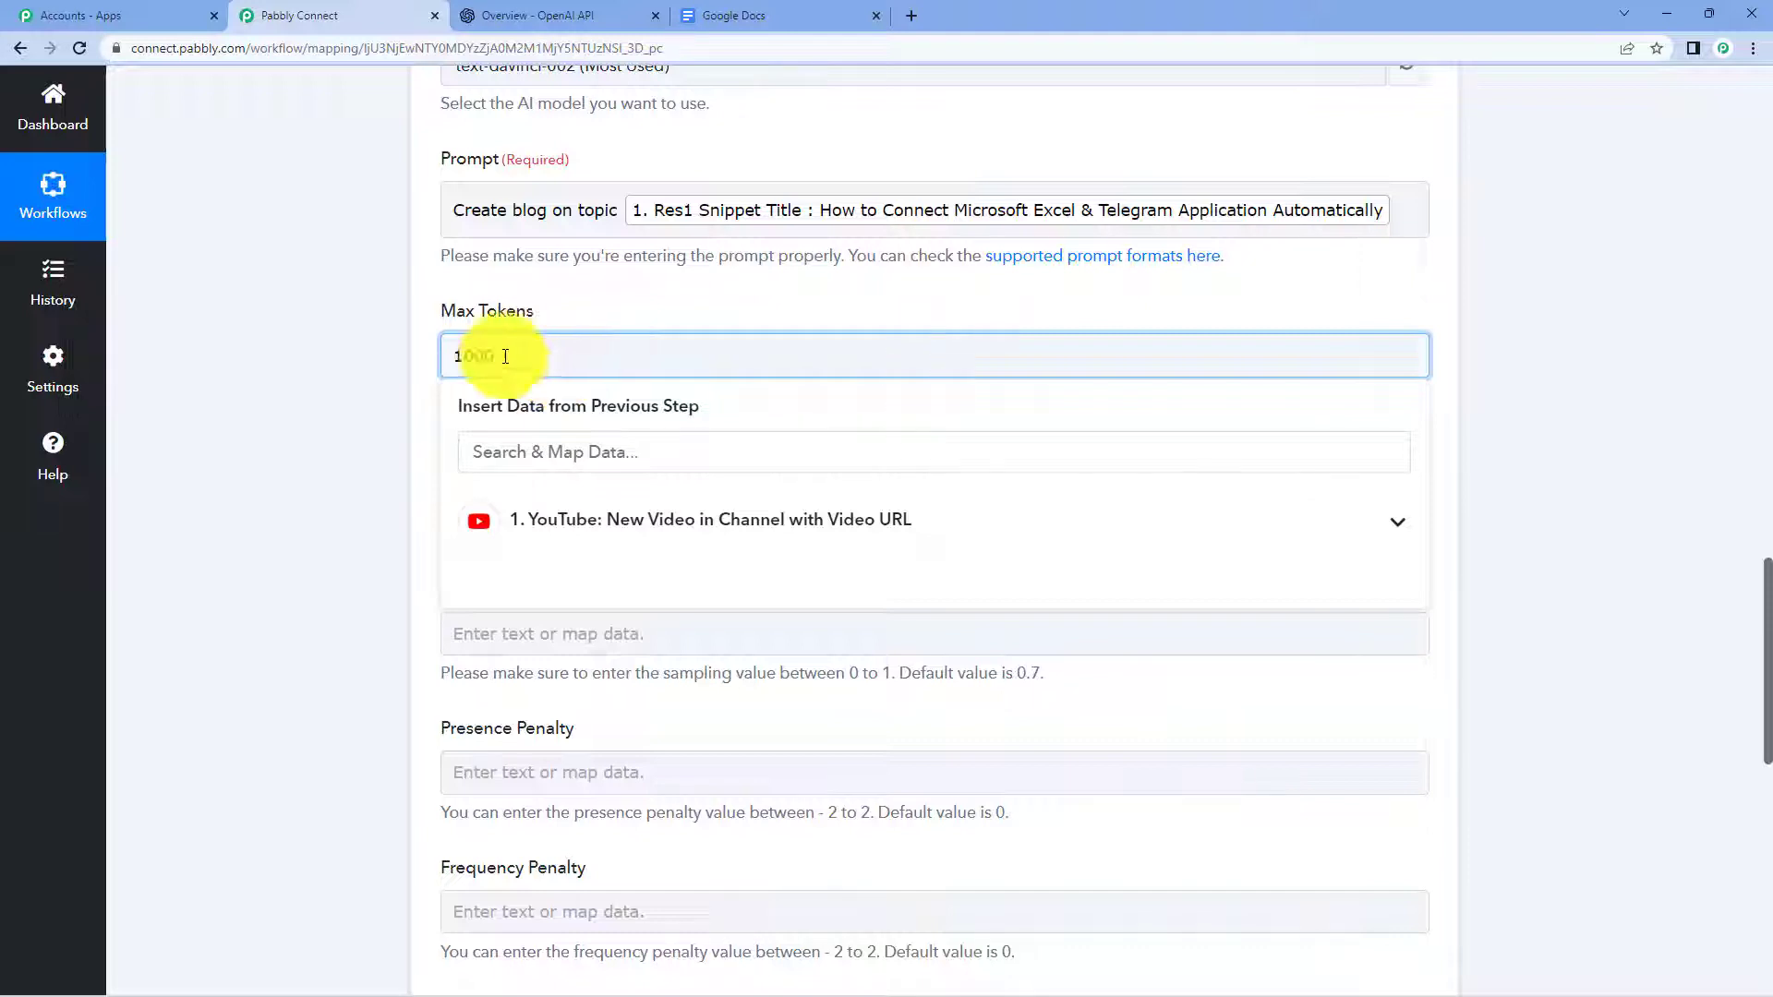
click(228, 272)
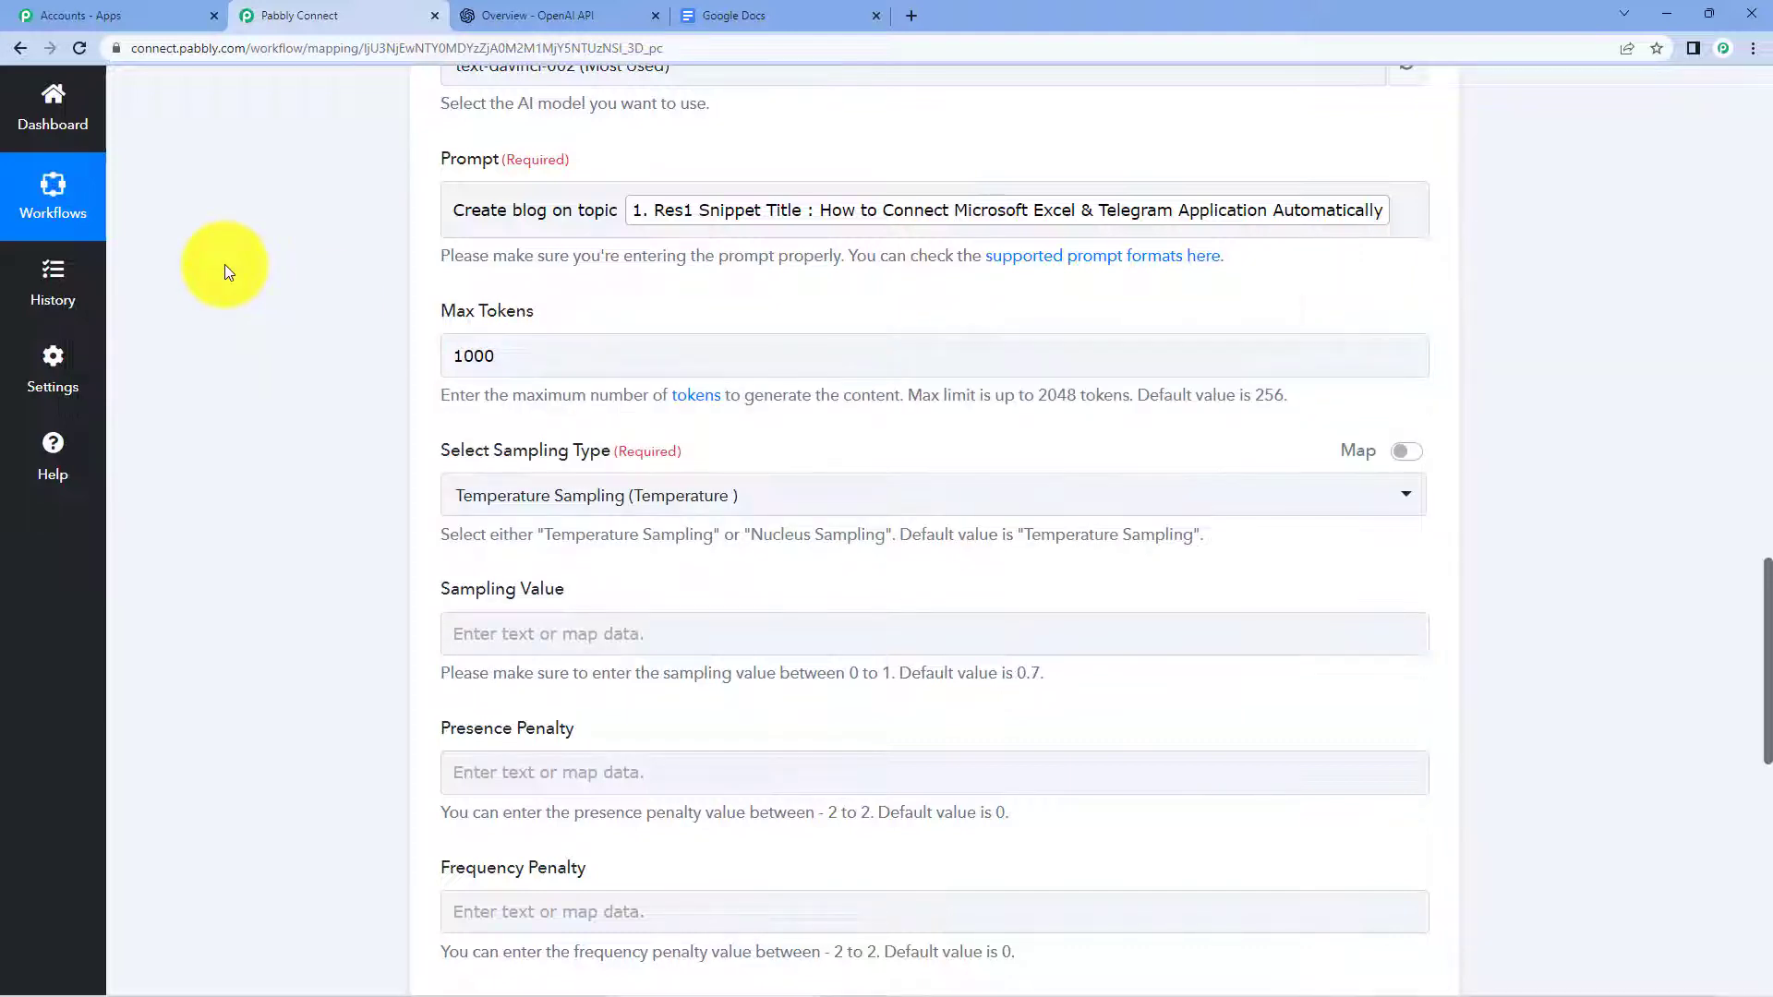
scroll(224, 264, down, 2)
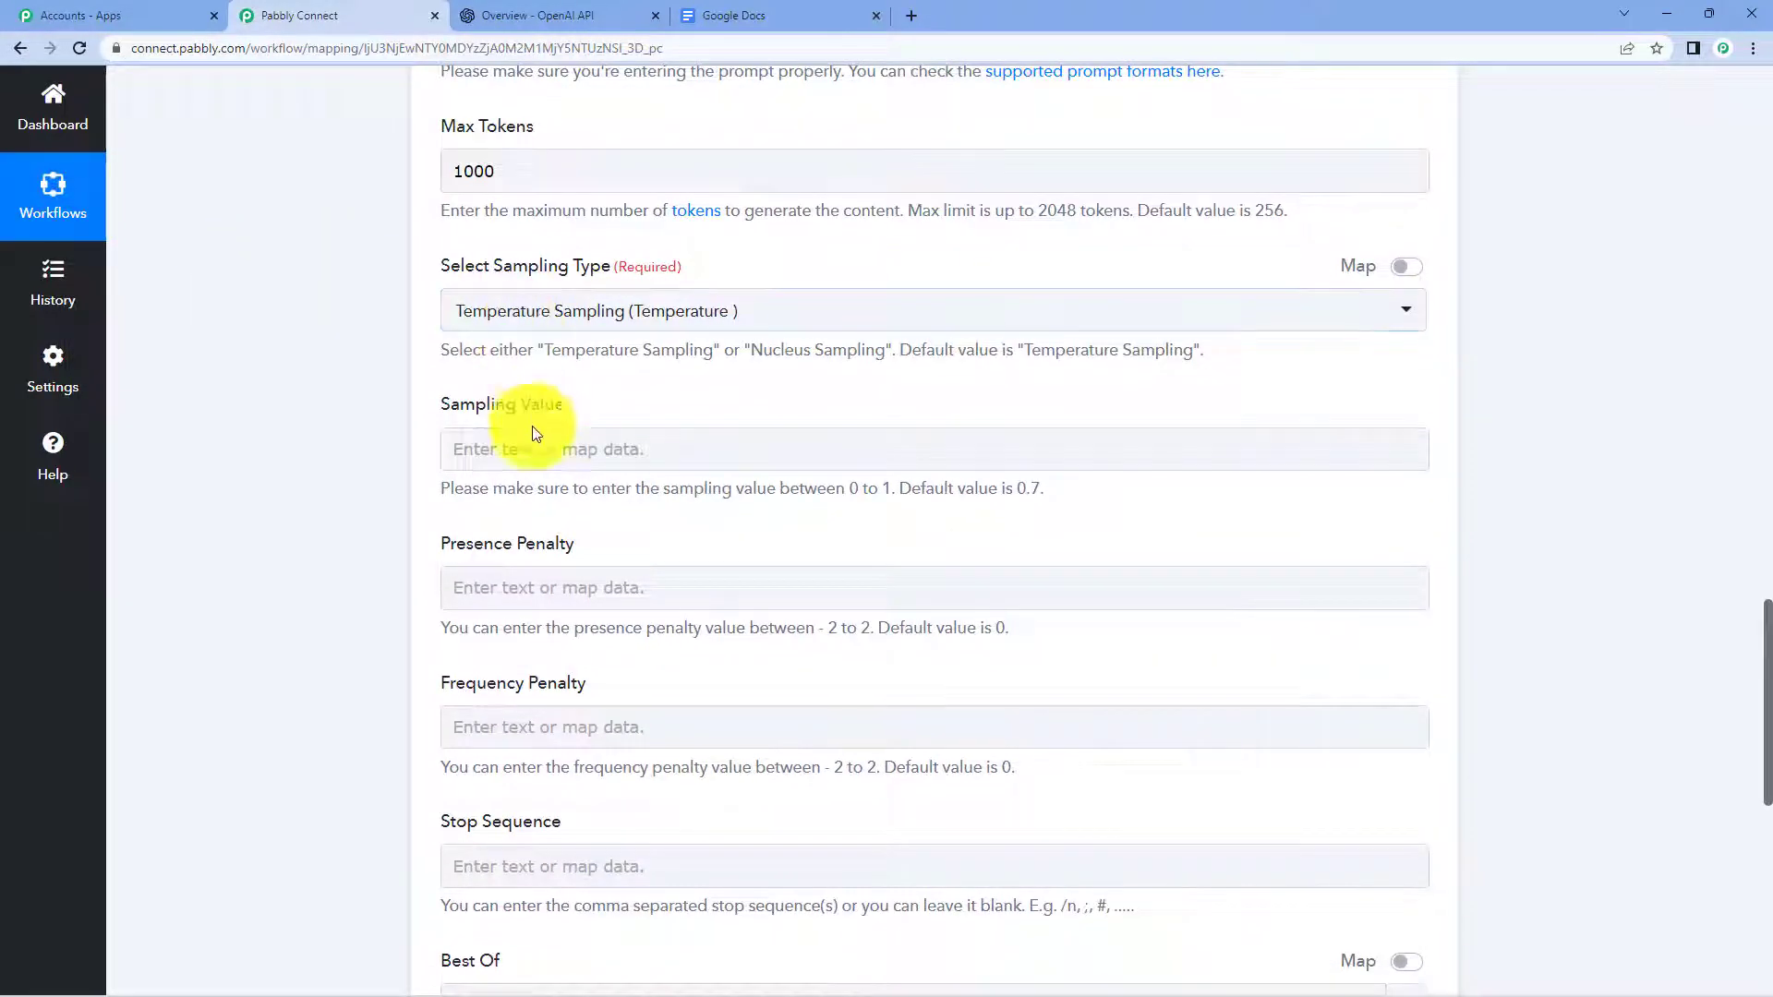
click(715, 454)
text(0.7)
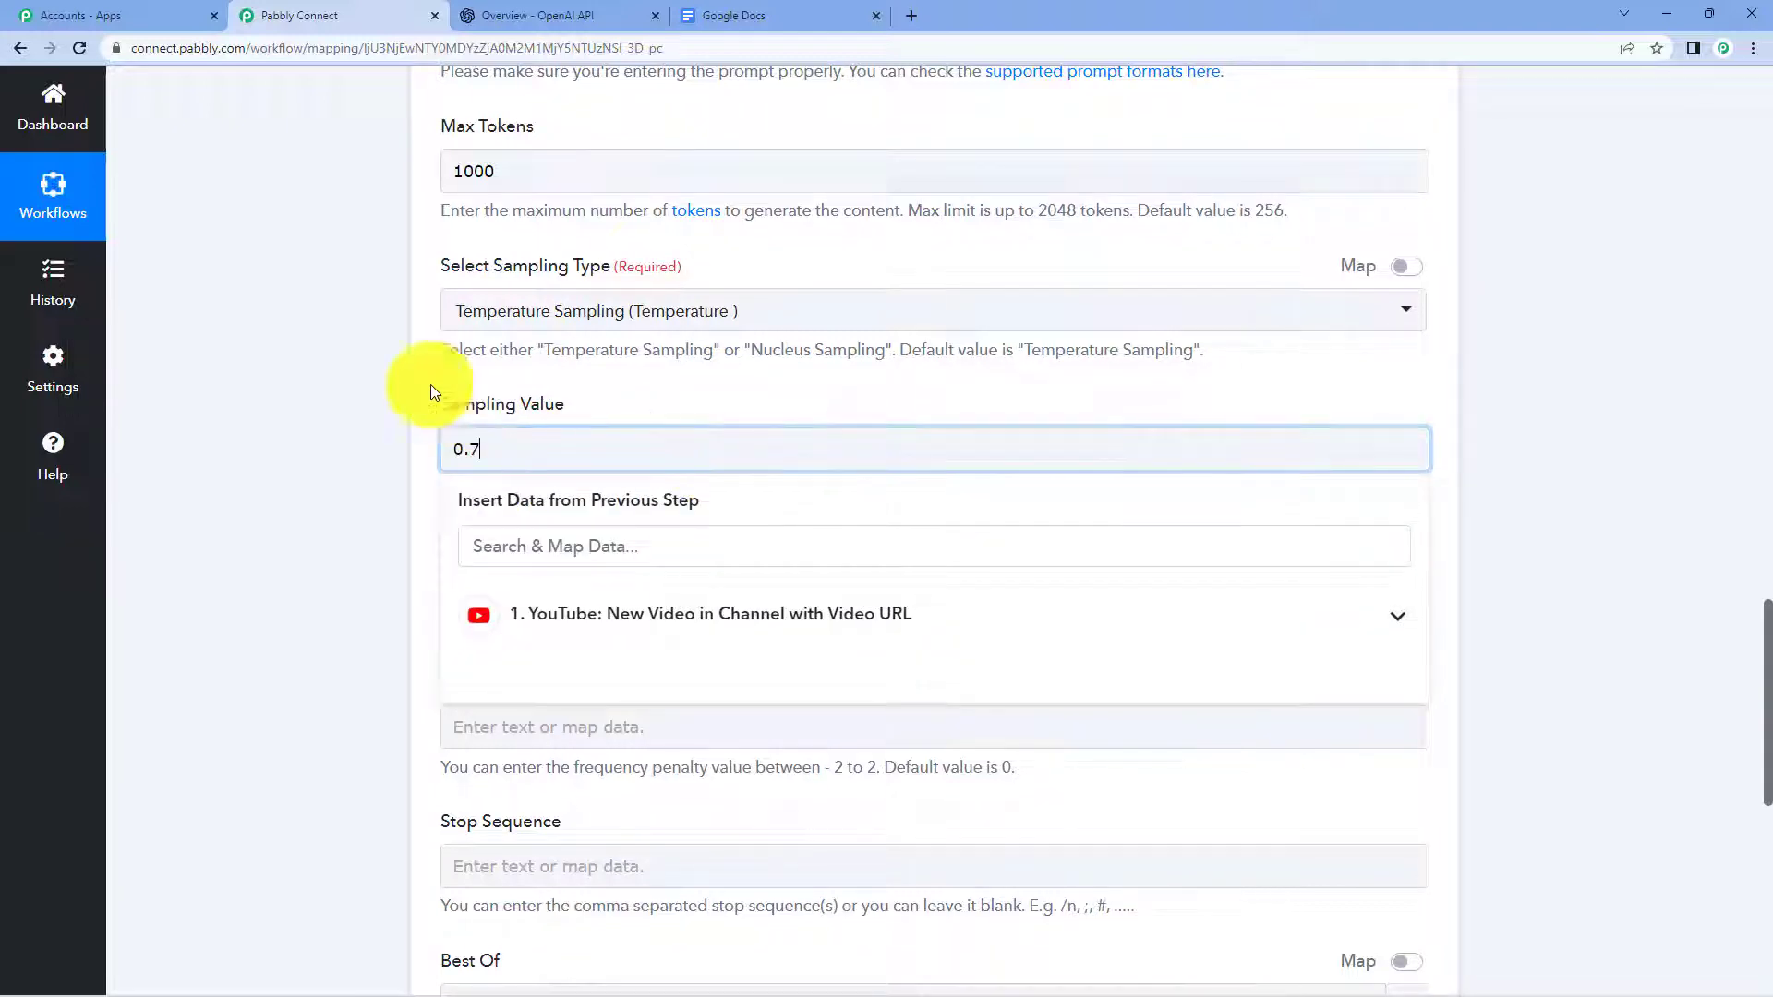
click(330, 369)
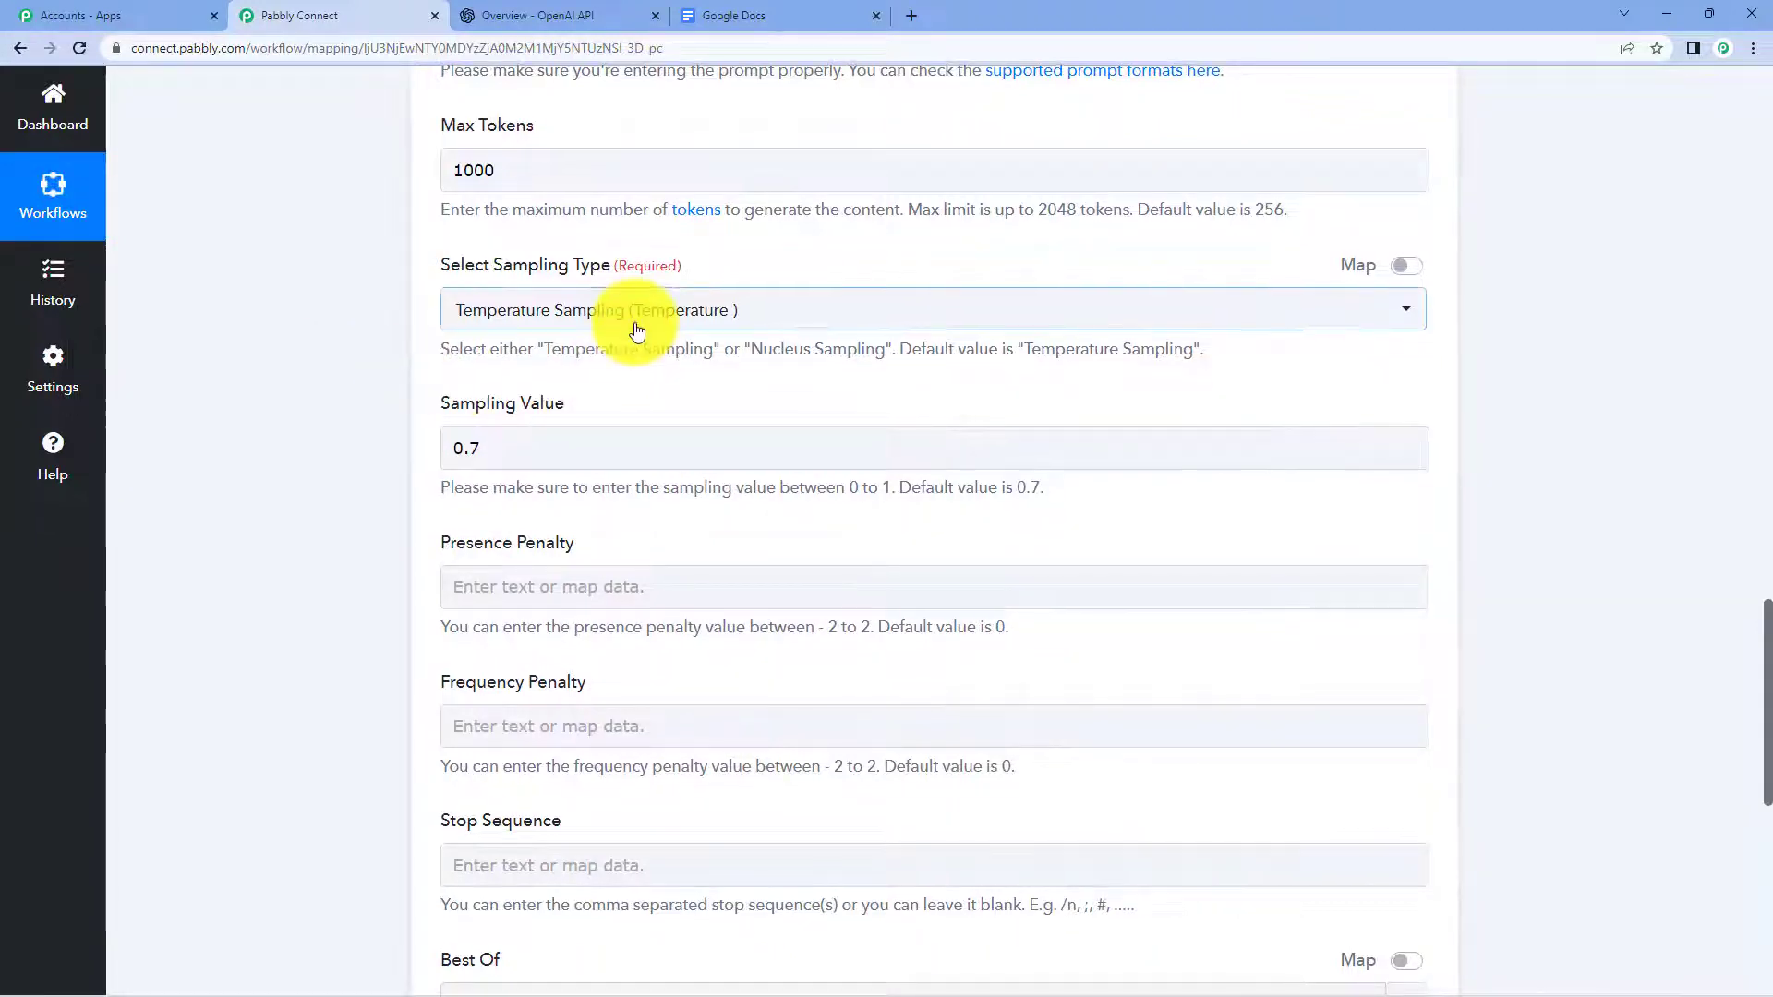
scroll(647, 305, down, 3)
click(686, 312)
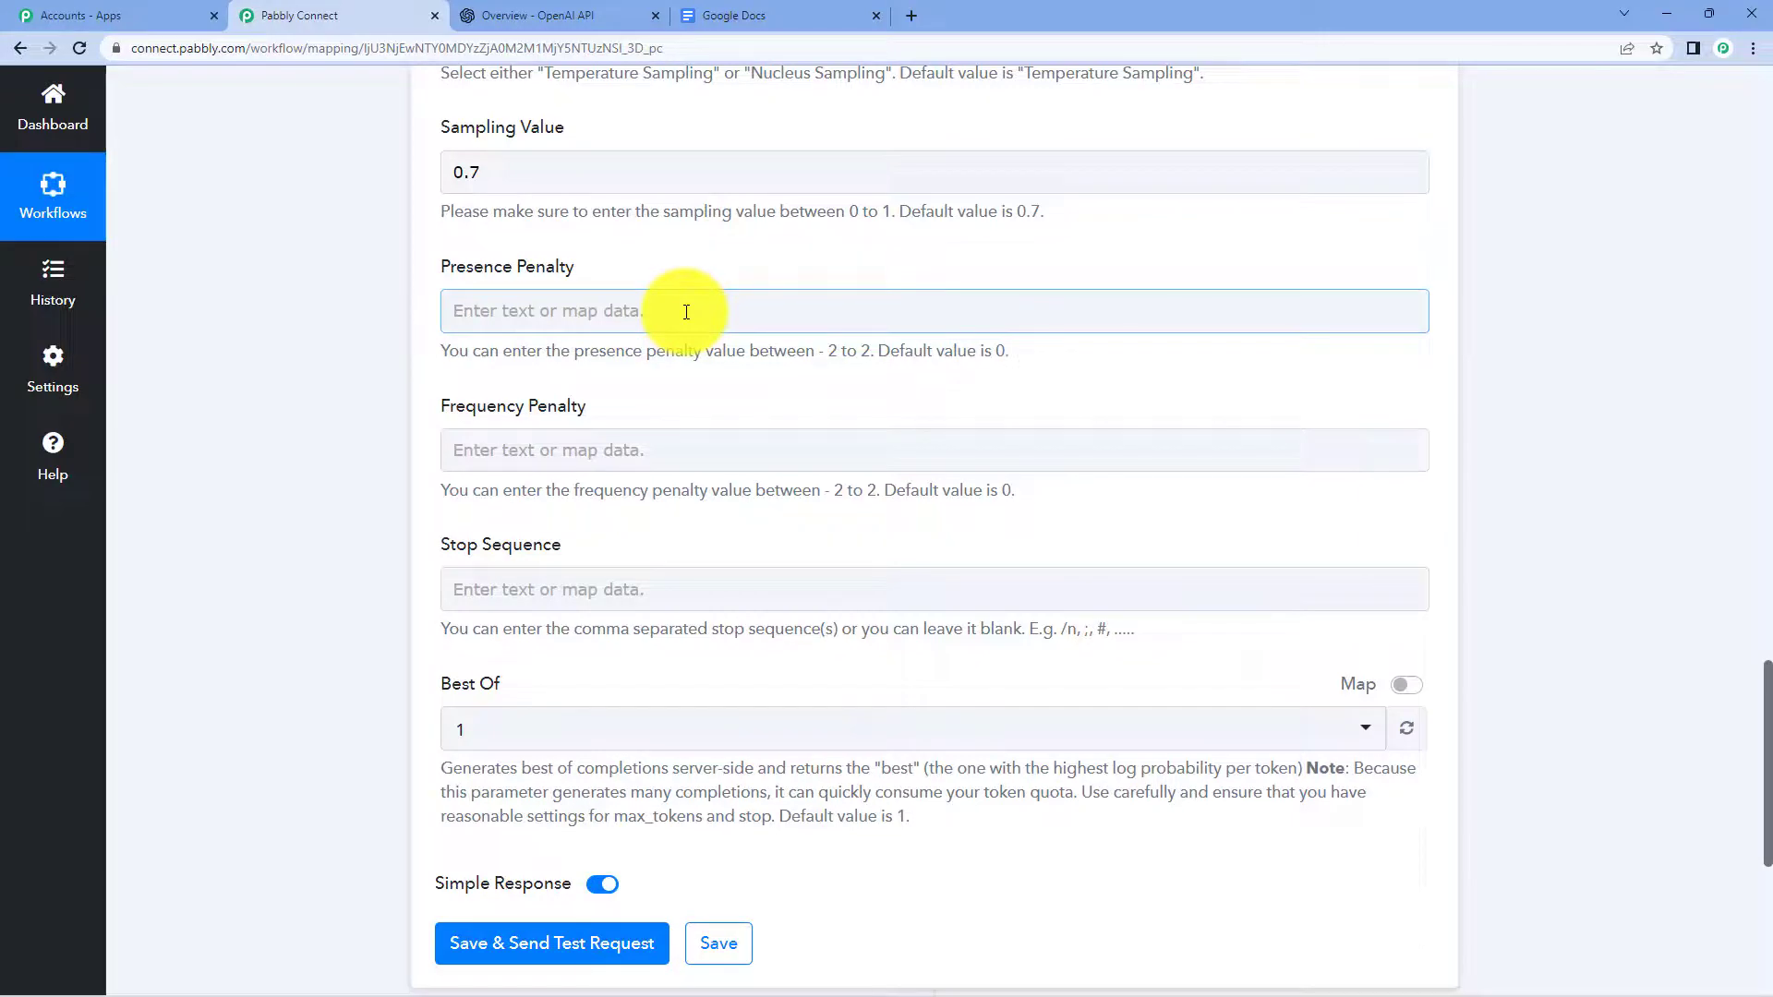
click(605, 583)
text(//@@)
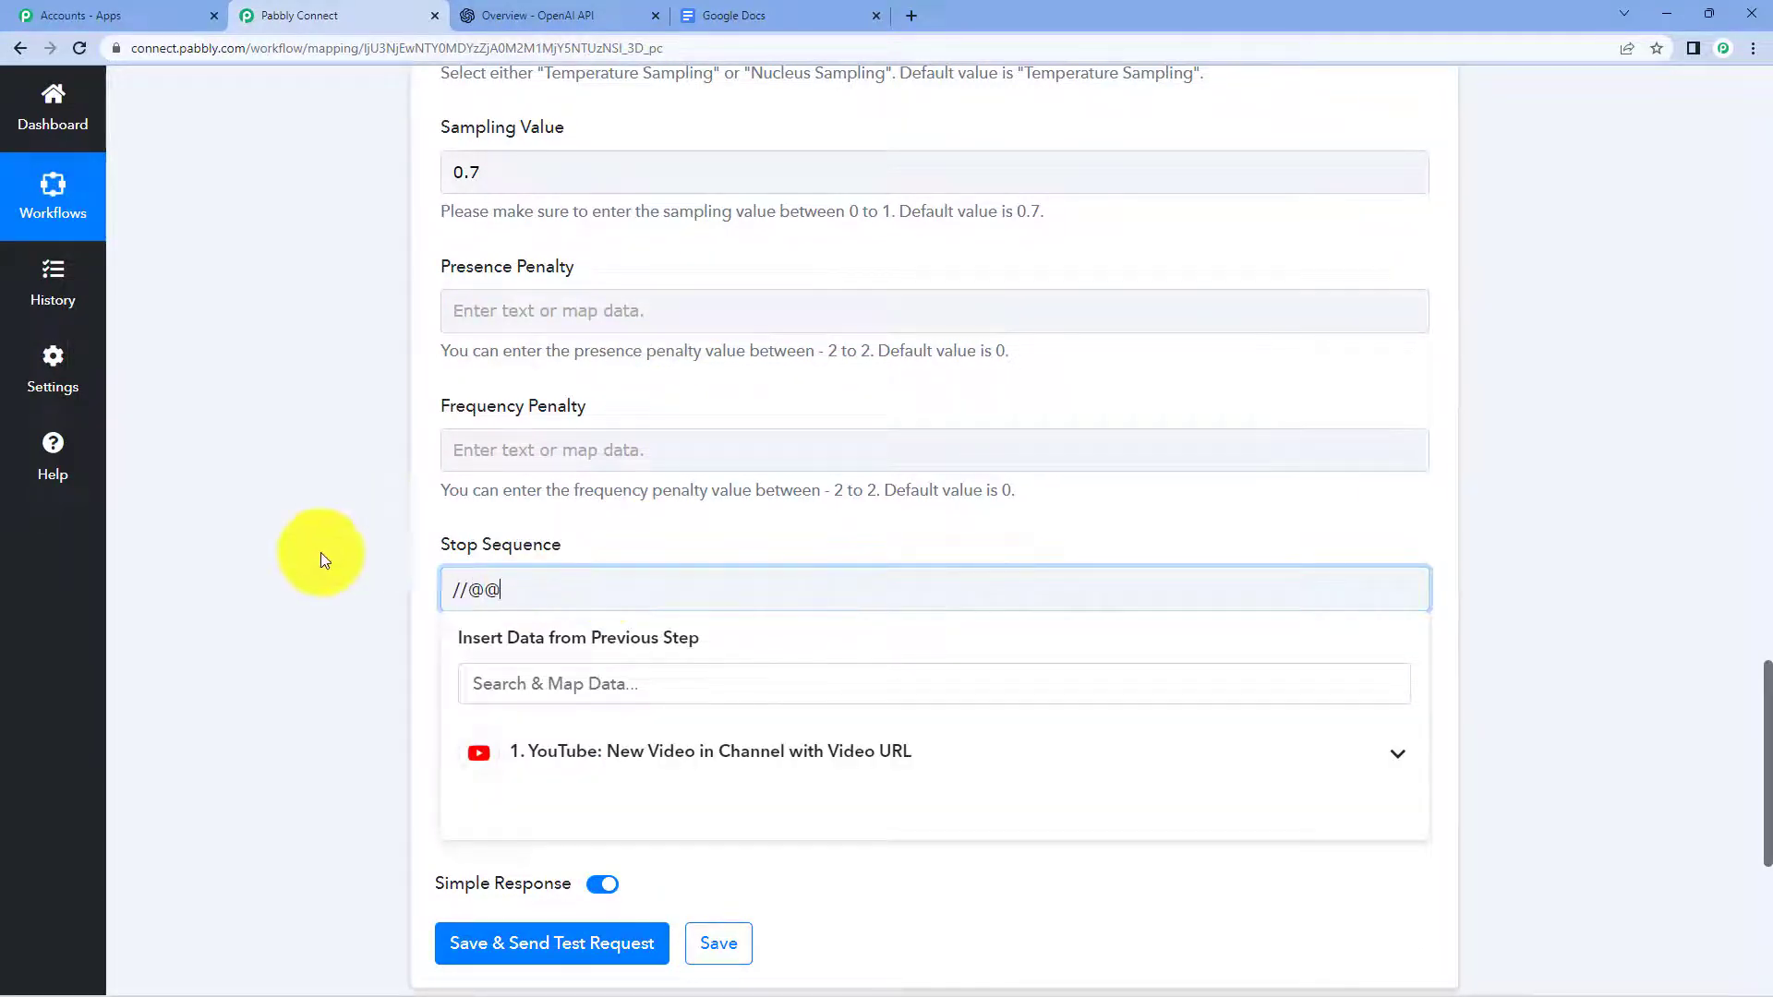
click(407, 550)
scroll(741, 418, down, 3)
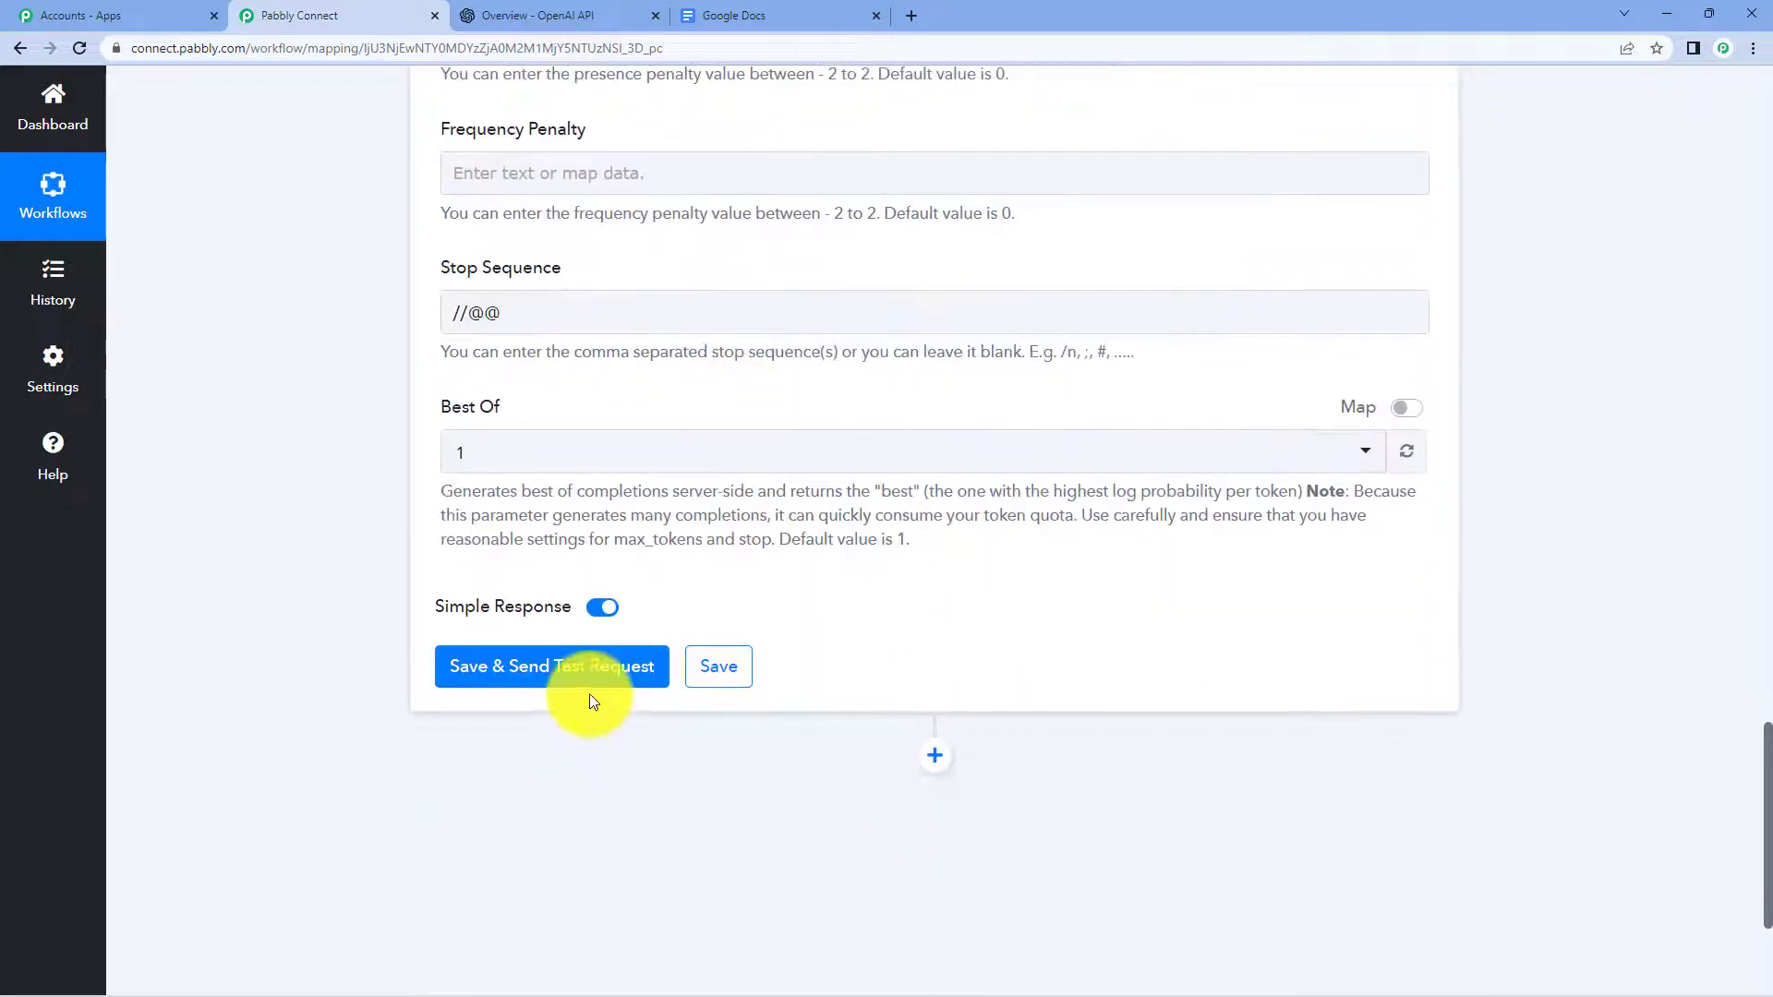
Save and test the OpenAI step, review its Excel-Telegram blog response, and collapse the YouTube trigger
click(589, 697)
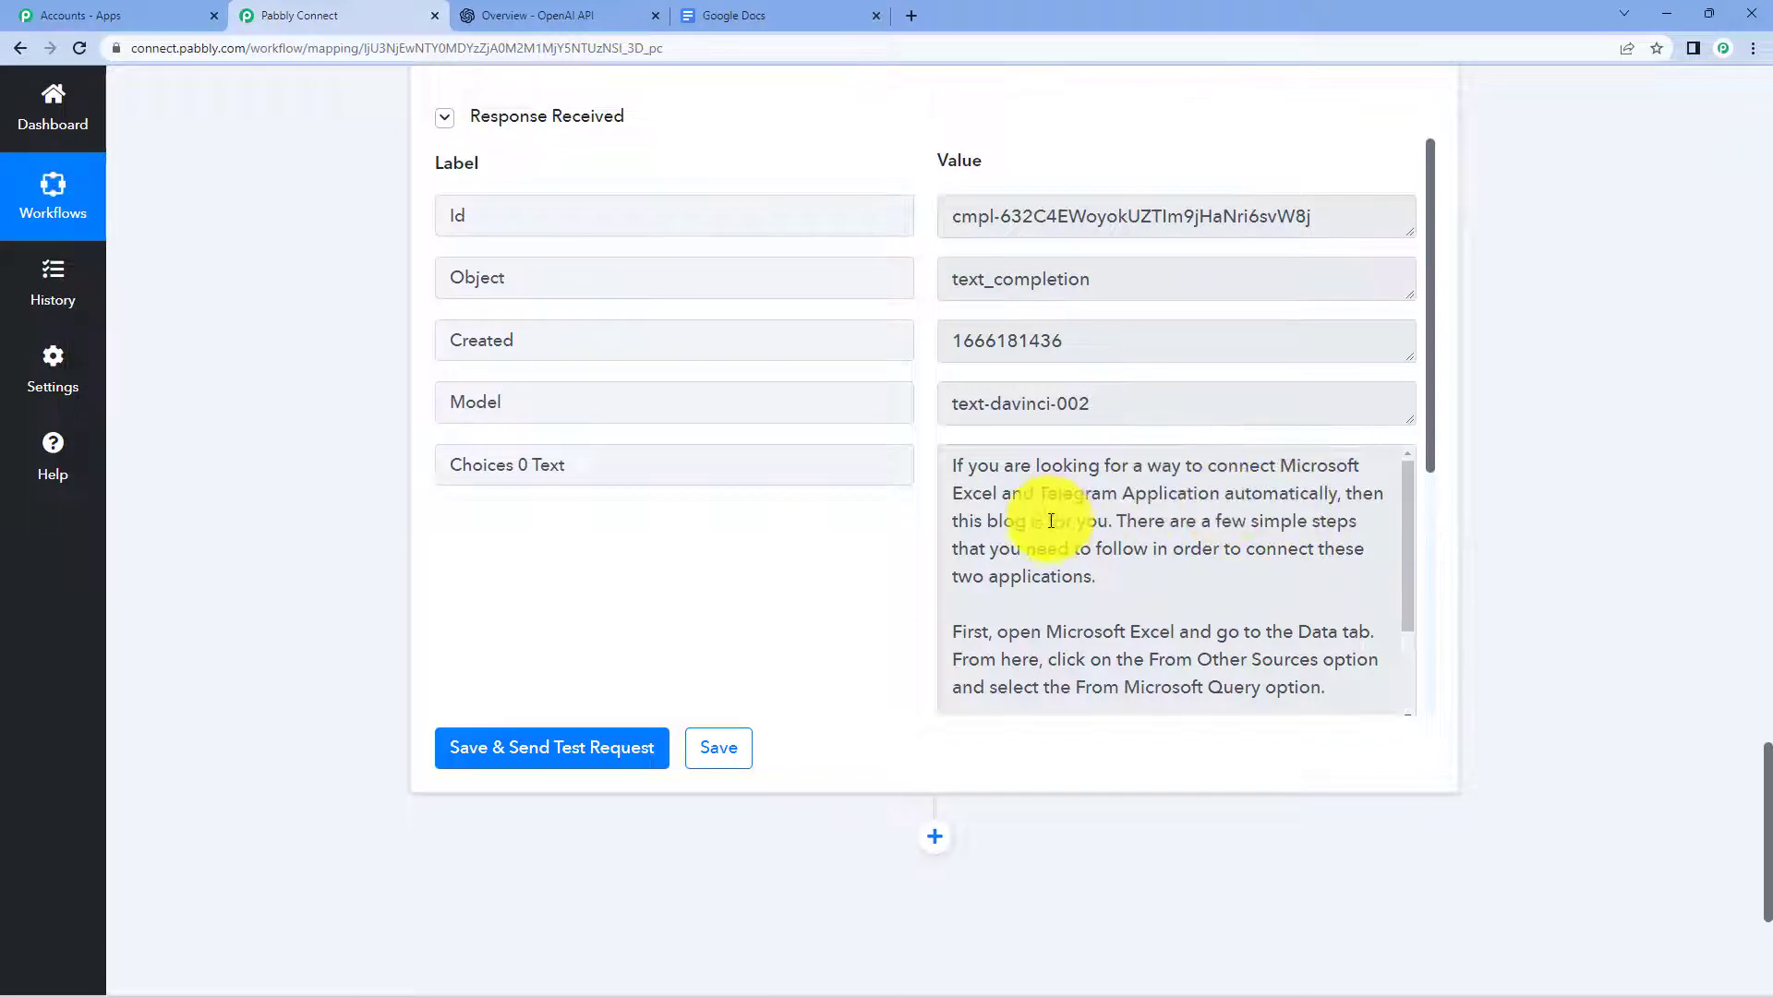
scroll(1233, 514, down, 2)
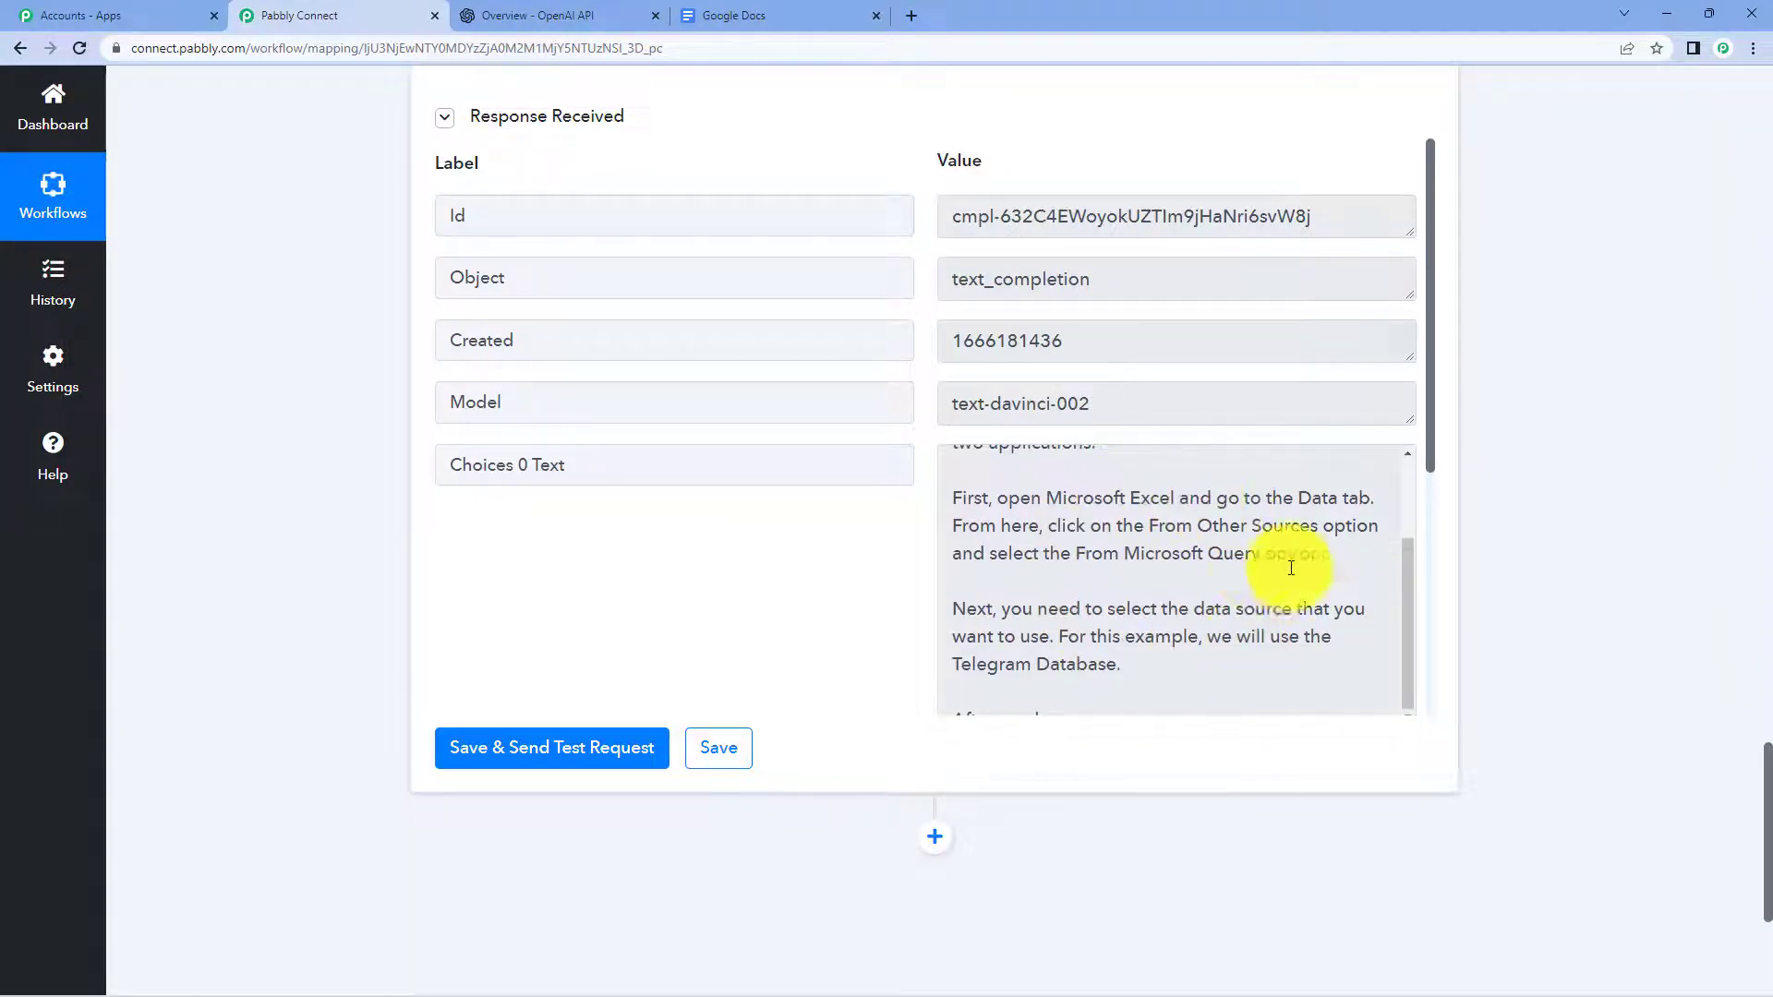
scroll(1291, 568, down, 2)
scroll(1524, 385, up, 5)
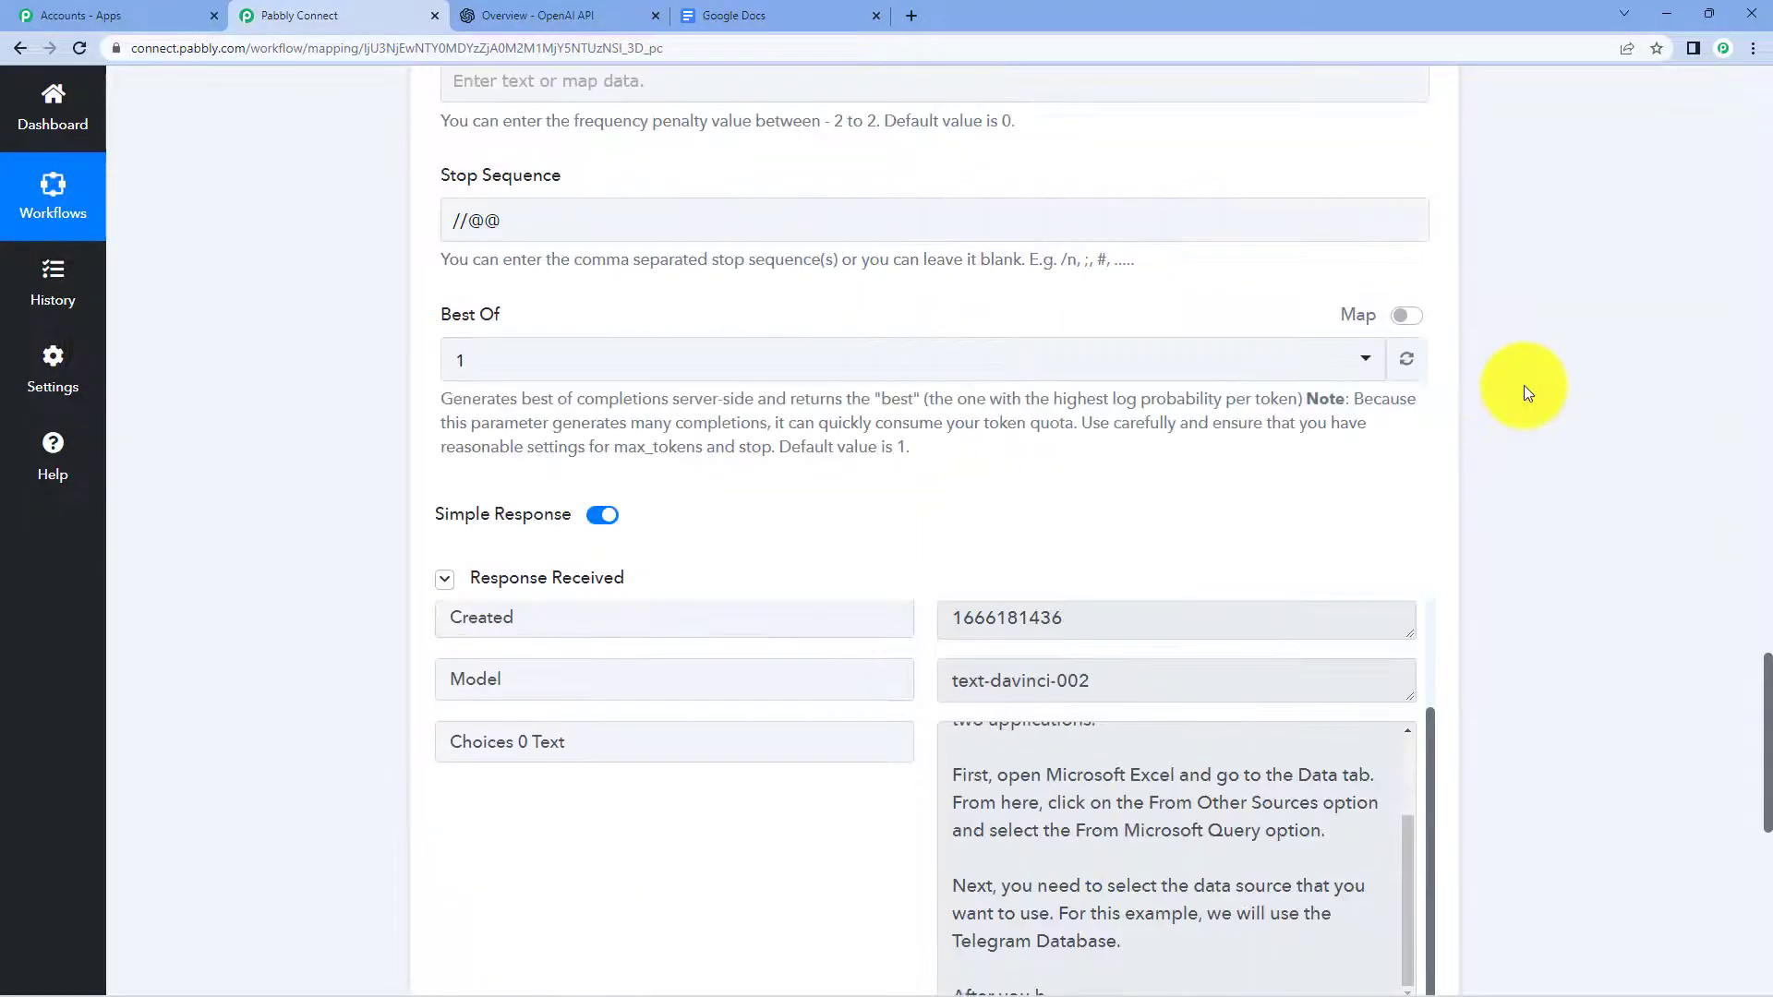
scroll(1524, 385, up, 10)
scroll(1089, 364, up, 6)
scroll(709, 305, up, 3)
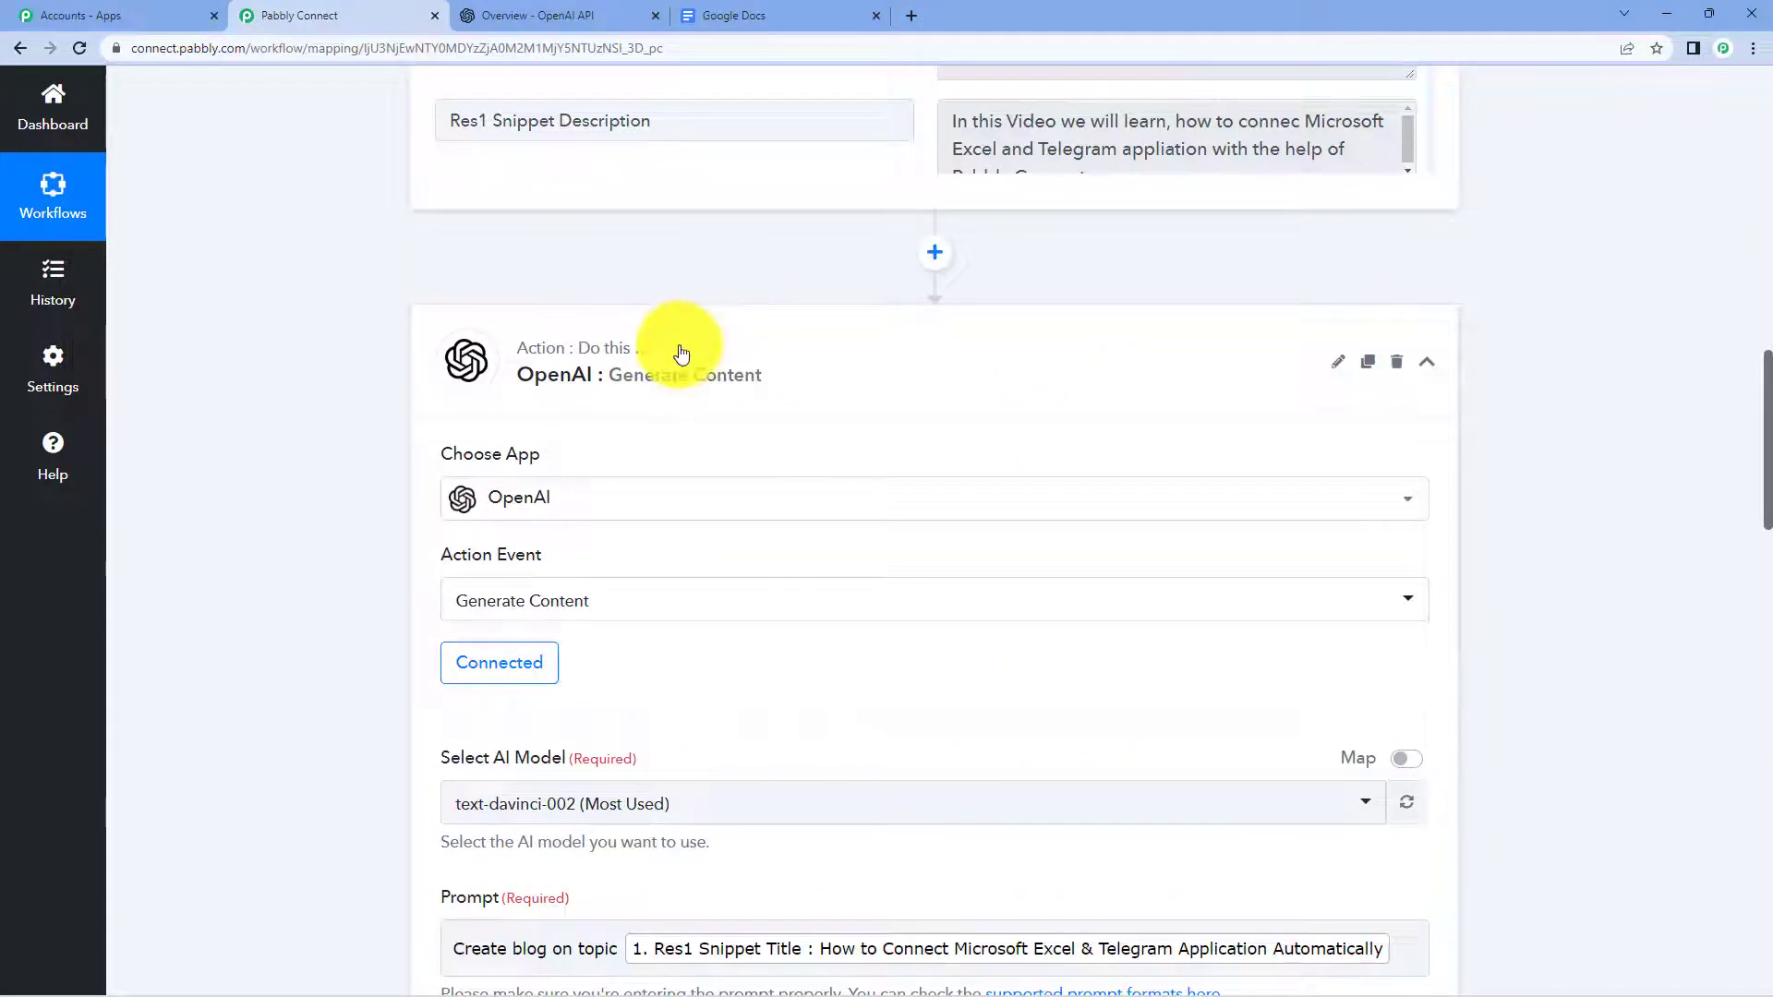
scroll(681, 348, up, 5)
scroll(681, 348, up, 5)
scroll(682, 354, up, 5)
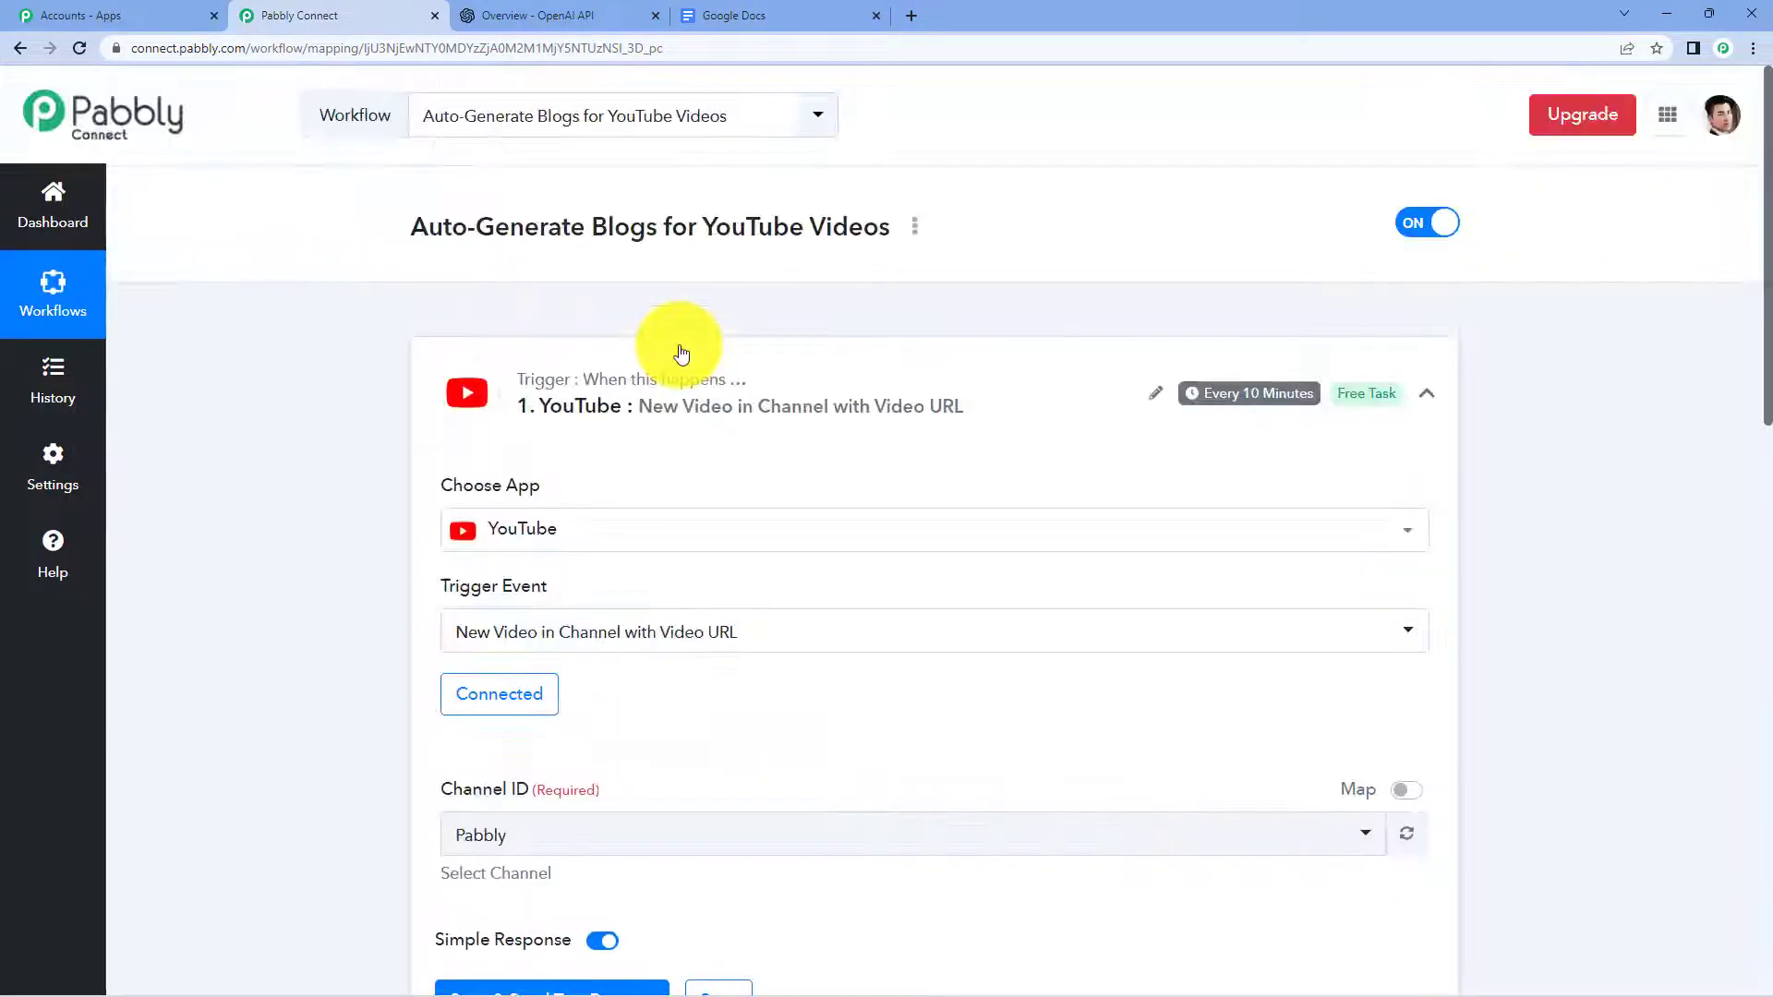
click(680, 408)
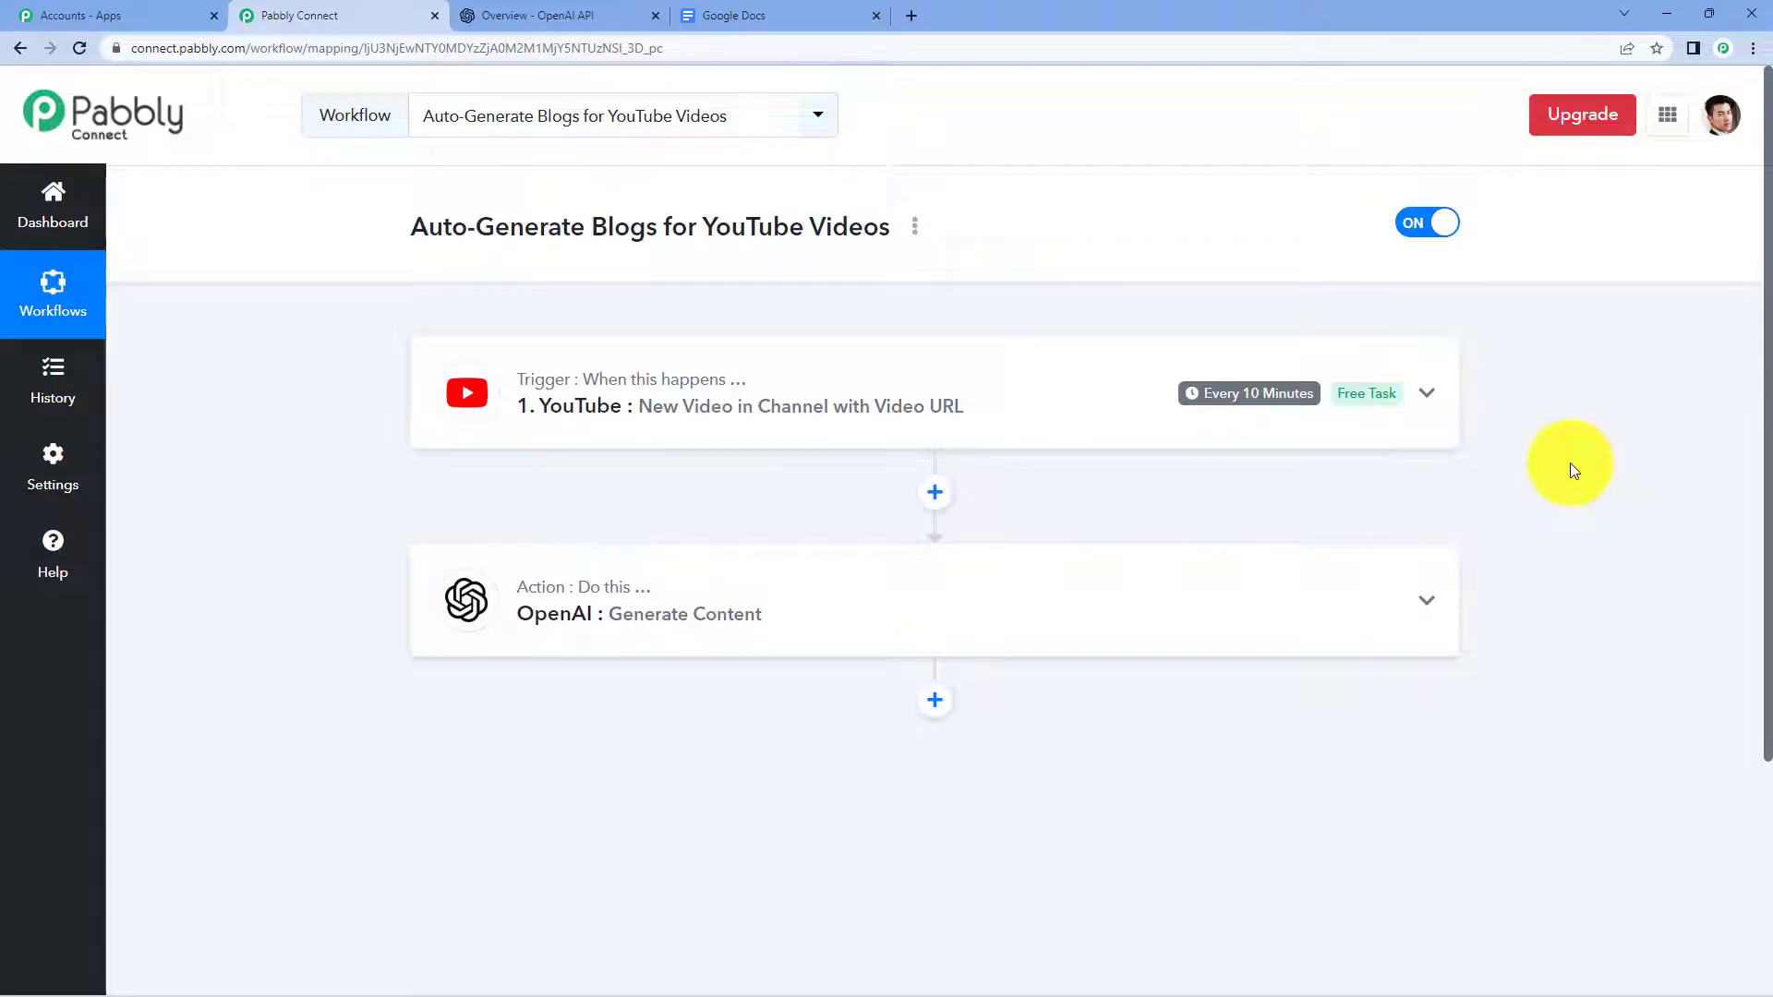
Add a Google Docs step after OpenAI with the Create a Blank Document action
click(929, 709)
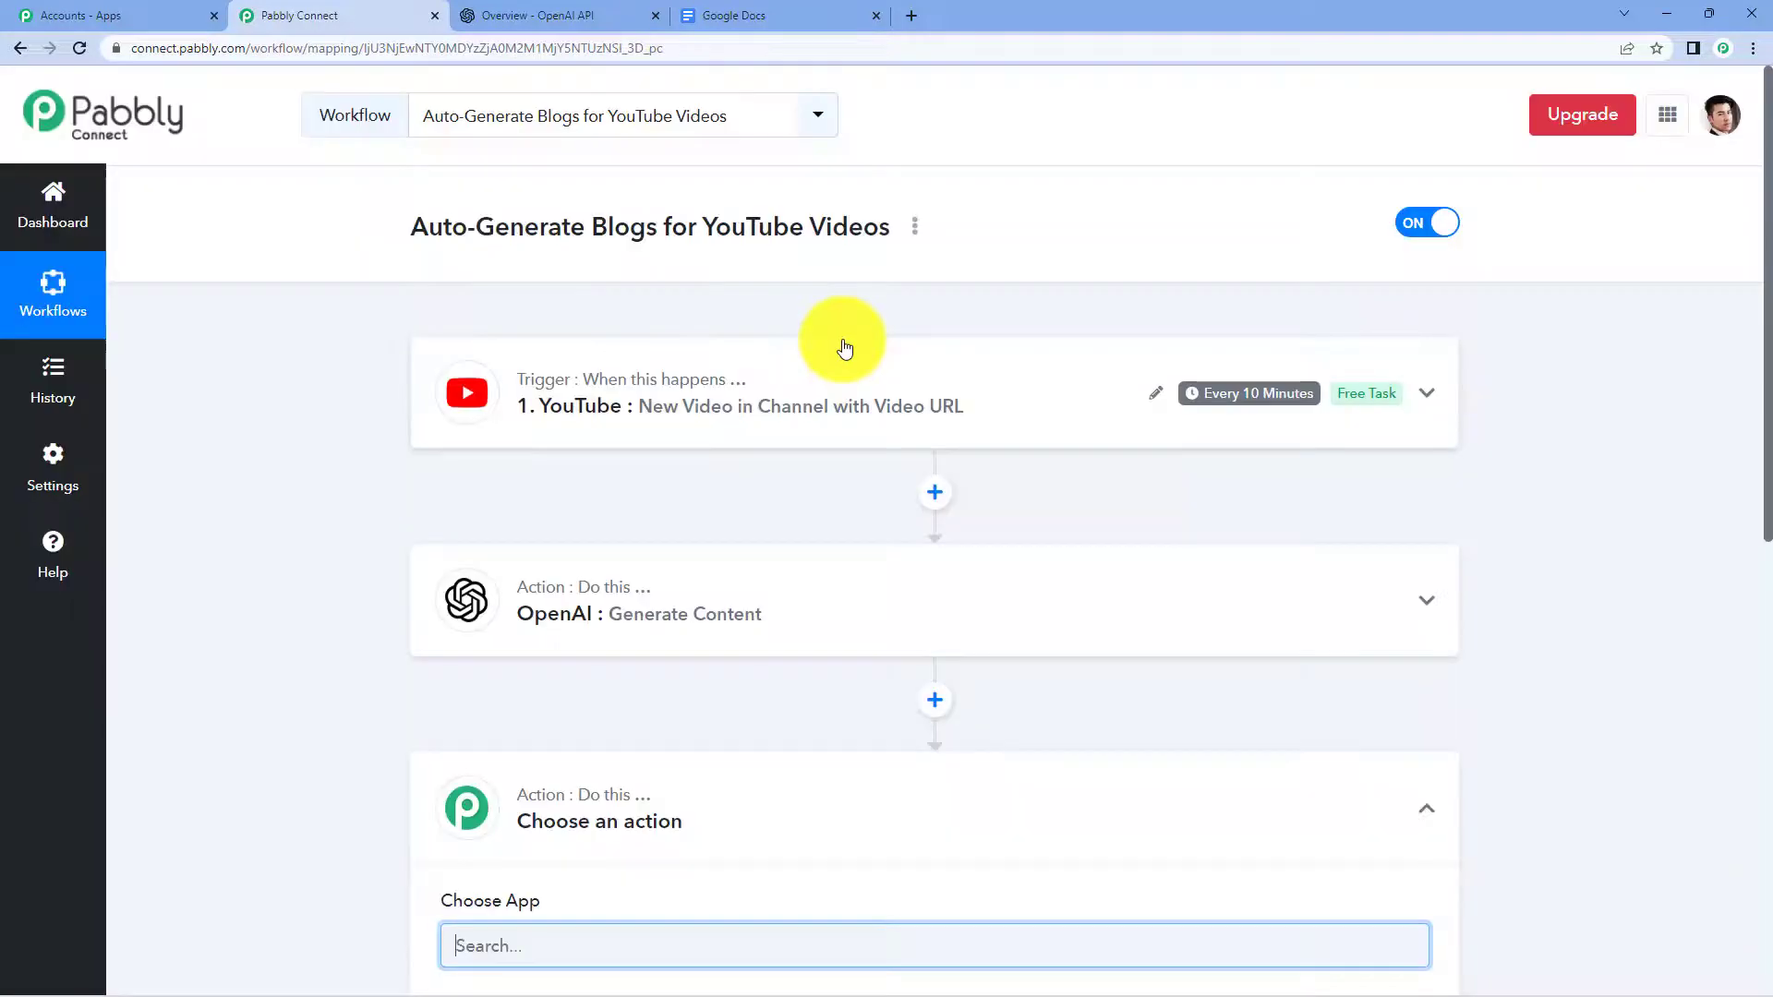
scroll(525, 471, down, 5)
text(g)
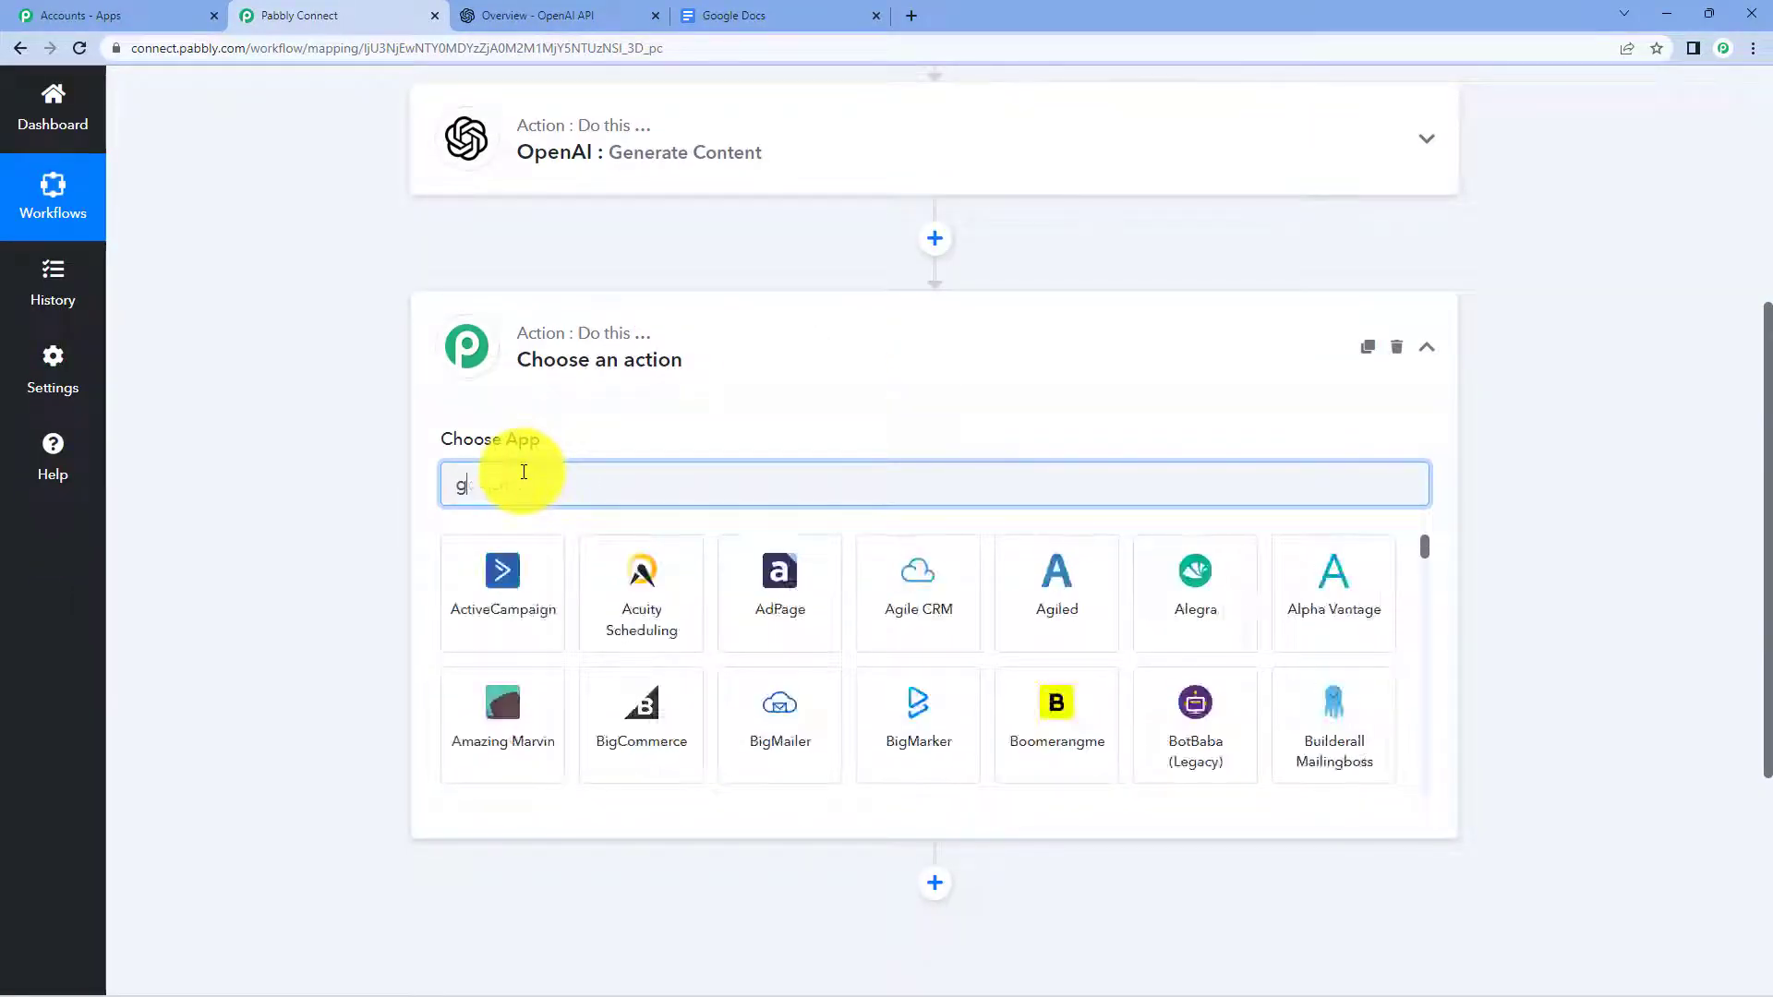
text(oogle do)
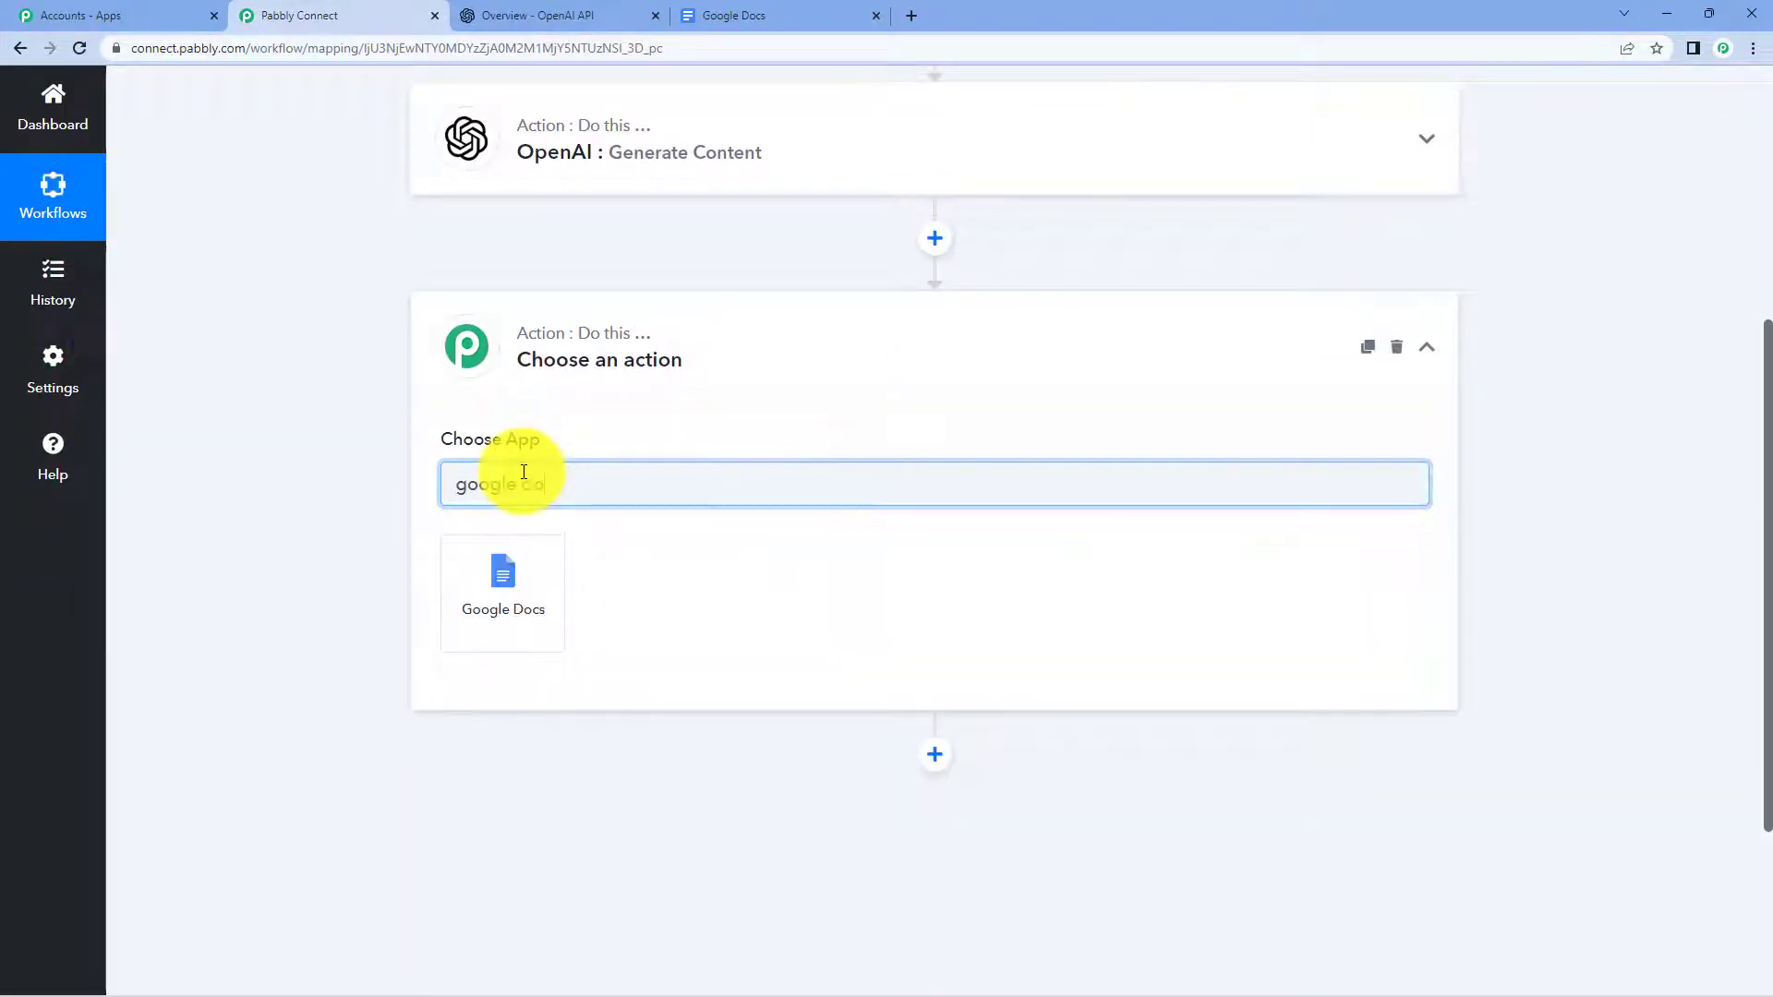
click(531, 601)
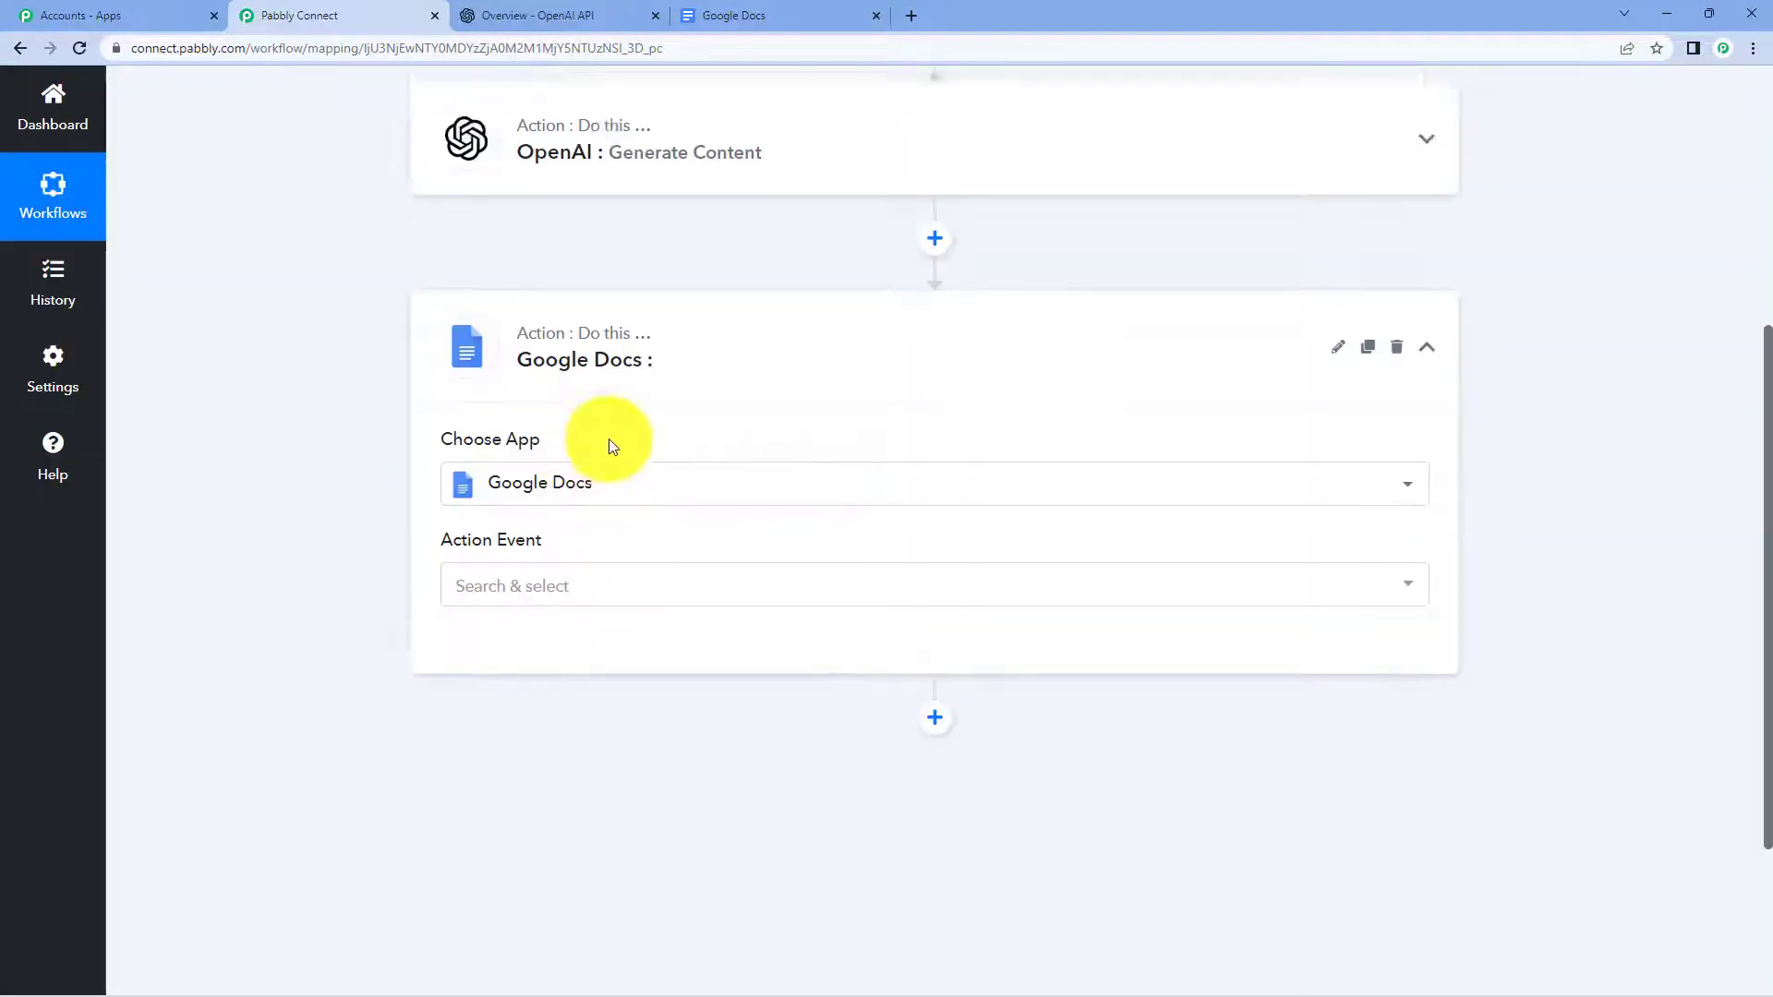
scroll(606, 442, down, 3)
click(514, 420)
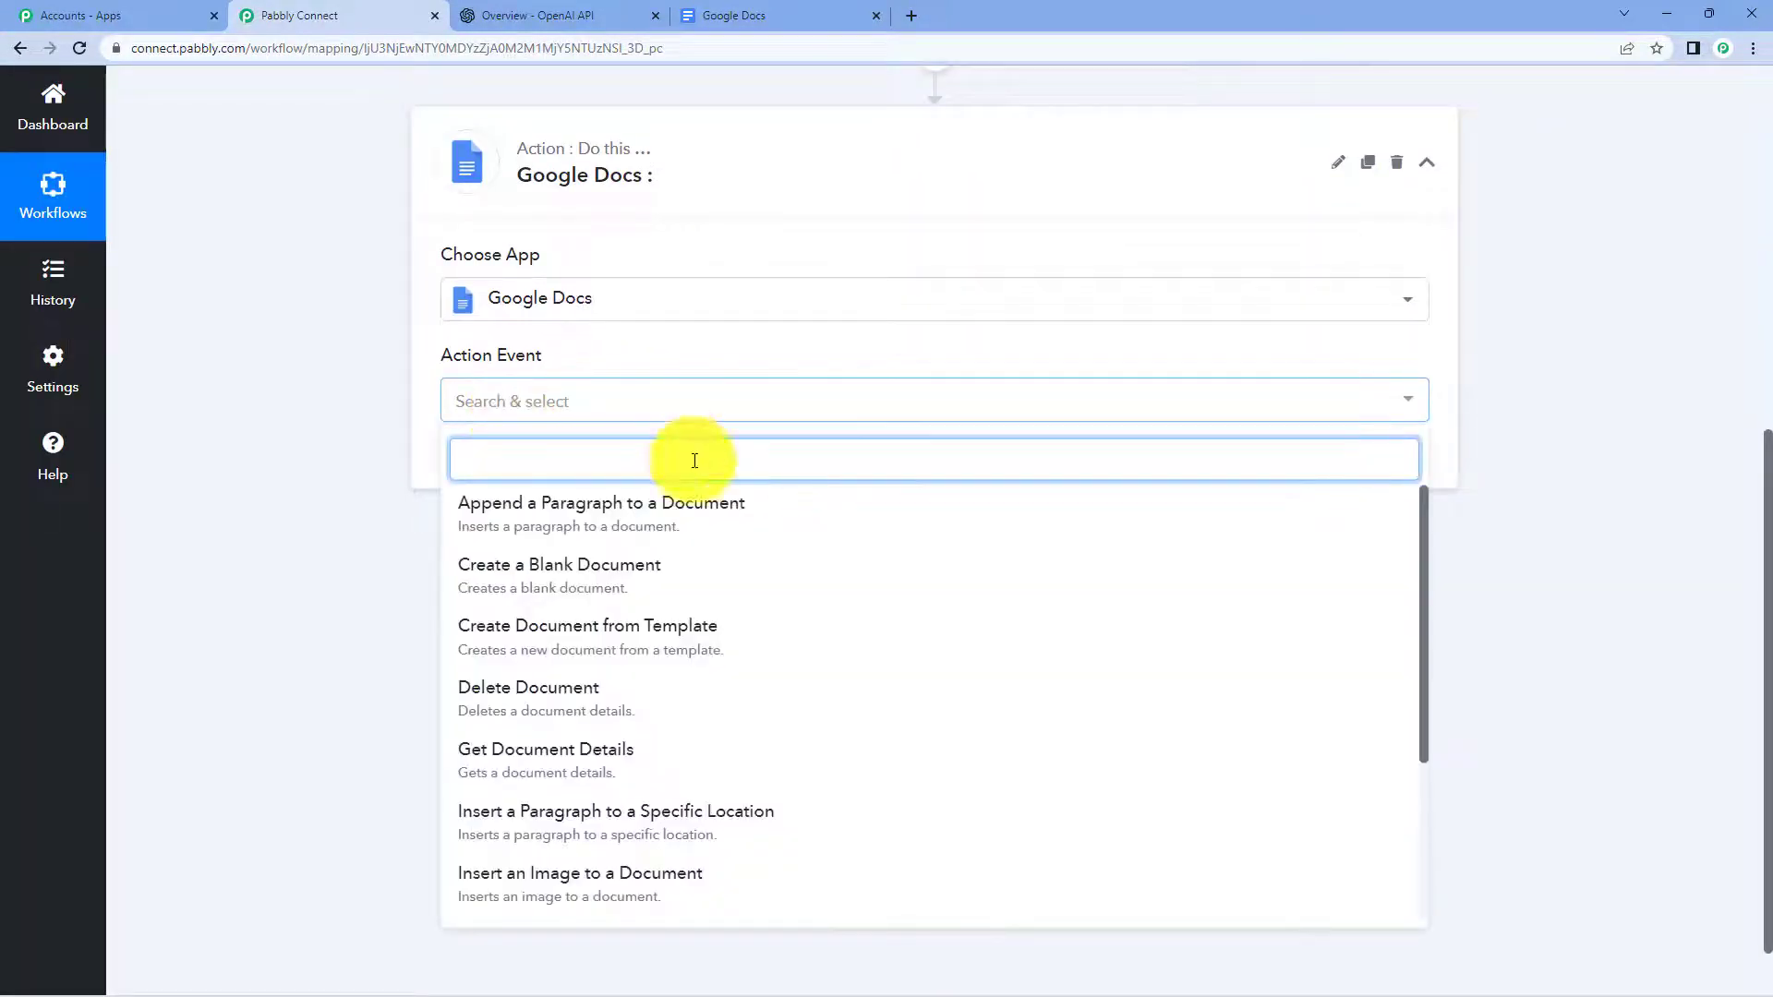
click(651, 573)
Add a new Google Docs connection and choose the Google account to authorise
click(500, 469)
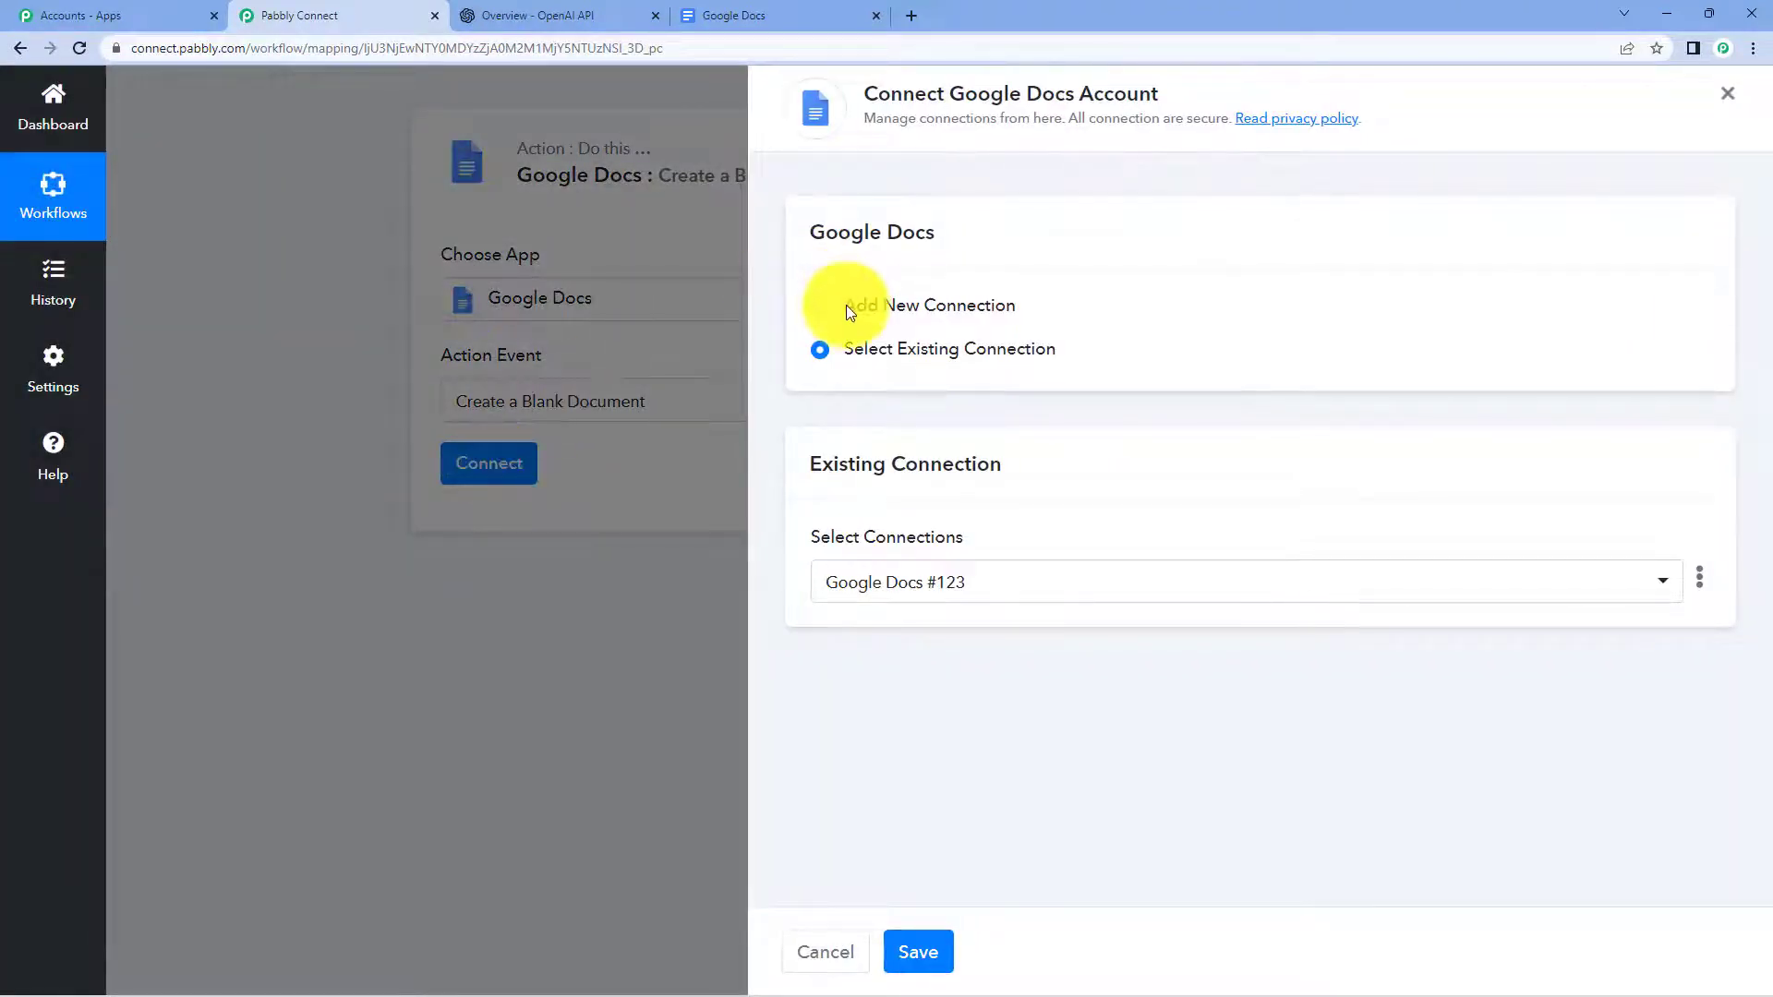
click(848, 309)
click(951, 553)
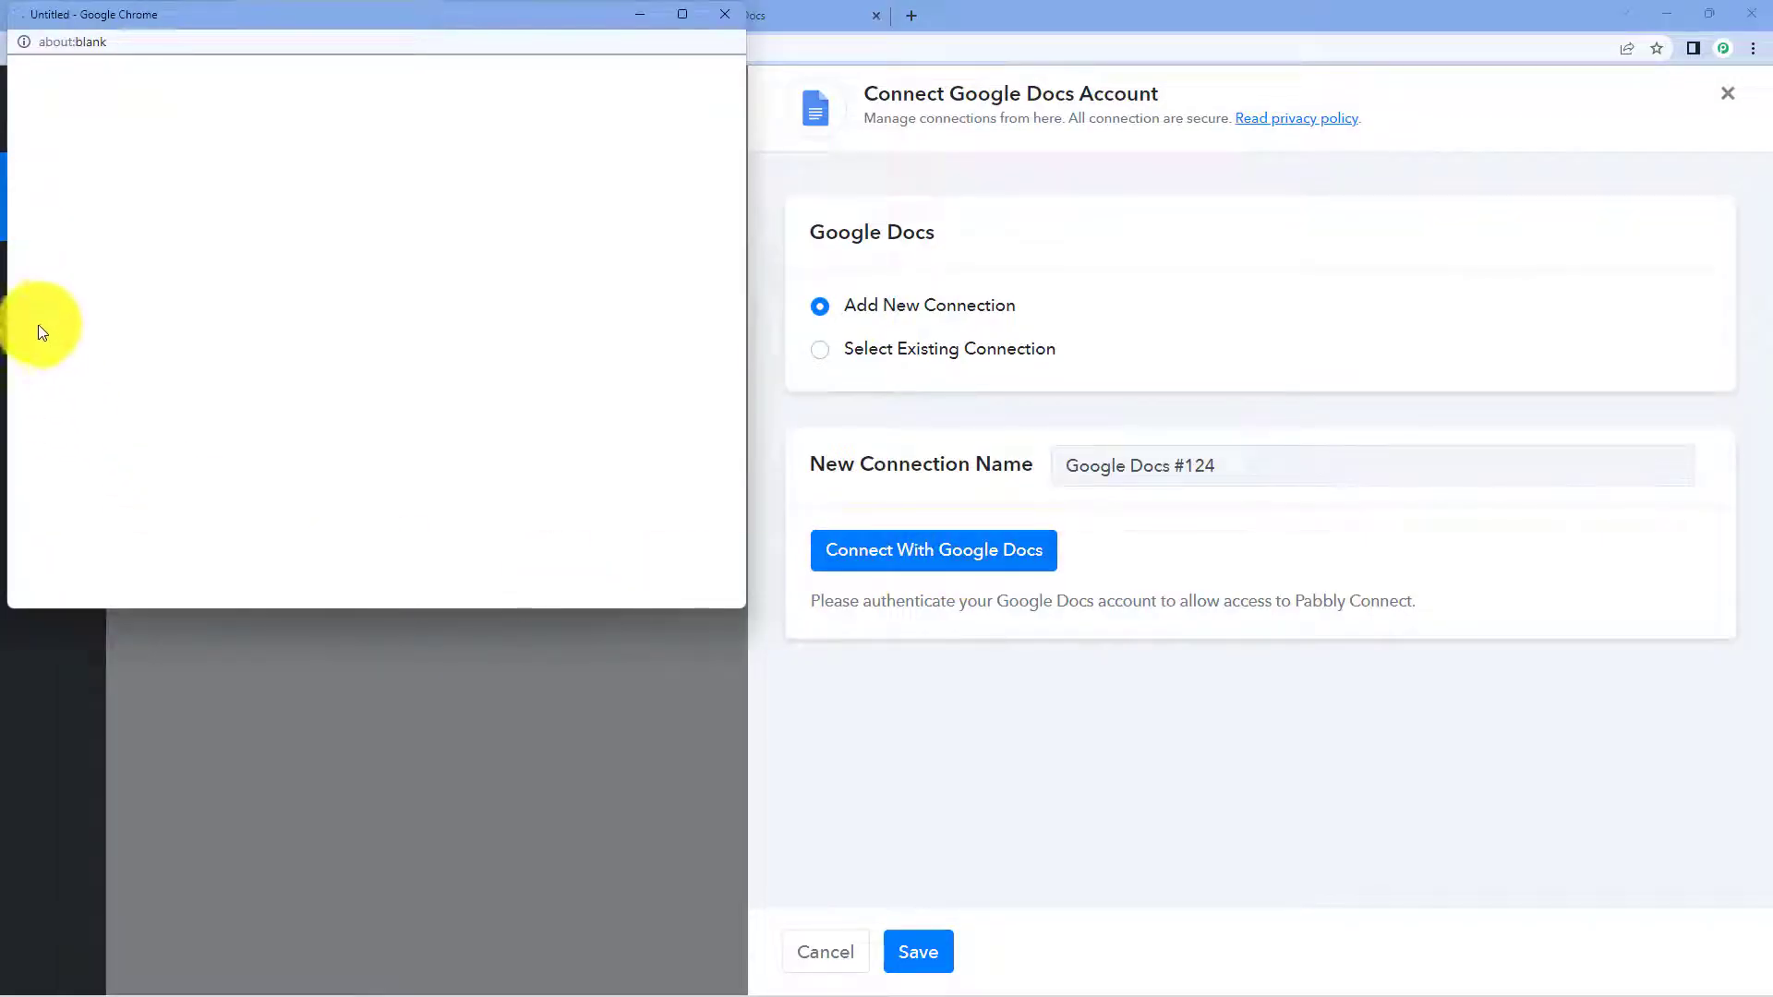
click(360, 343)
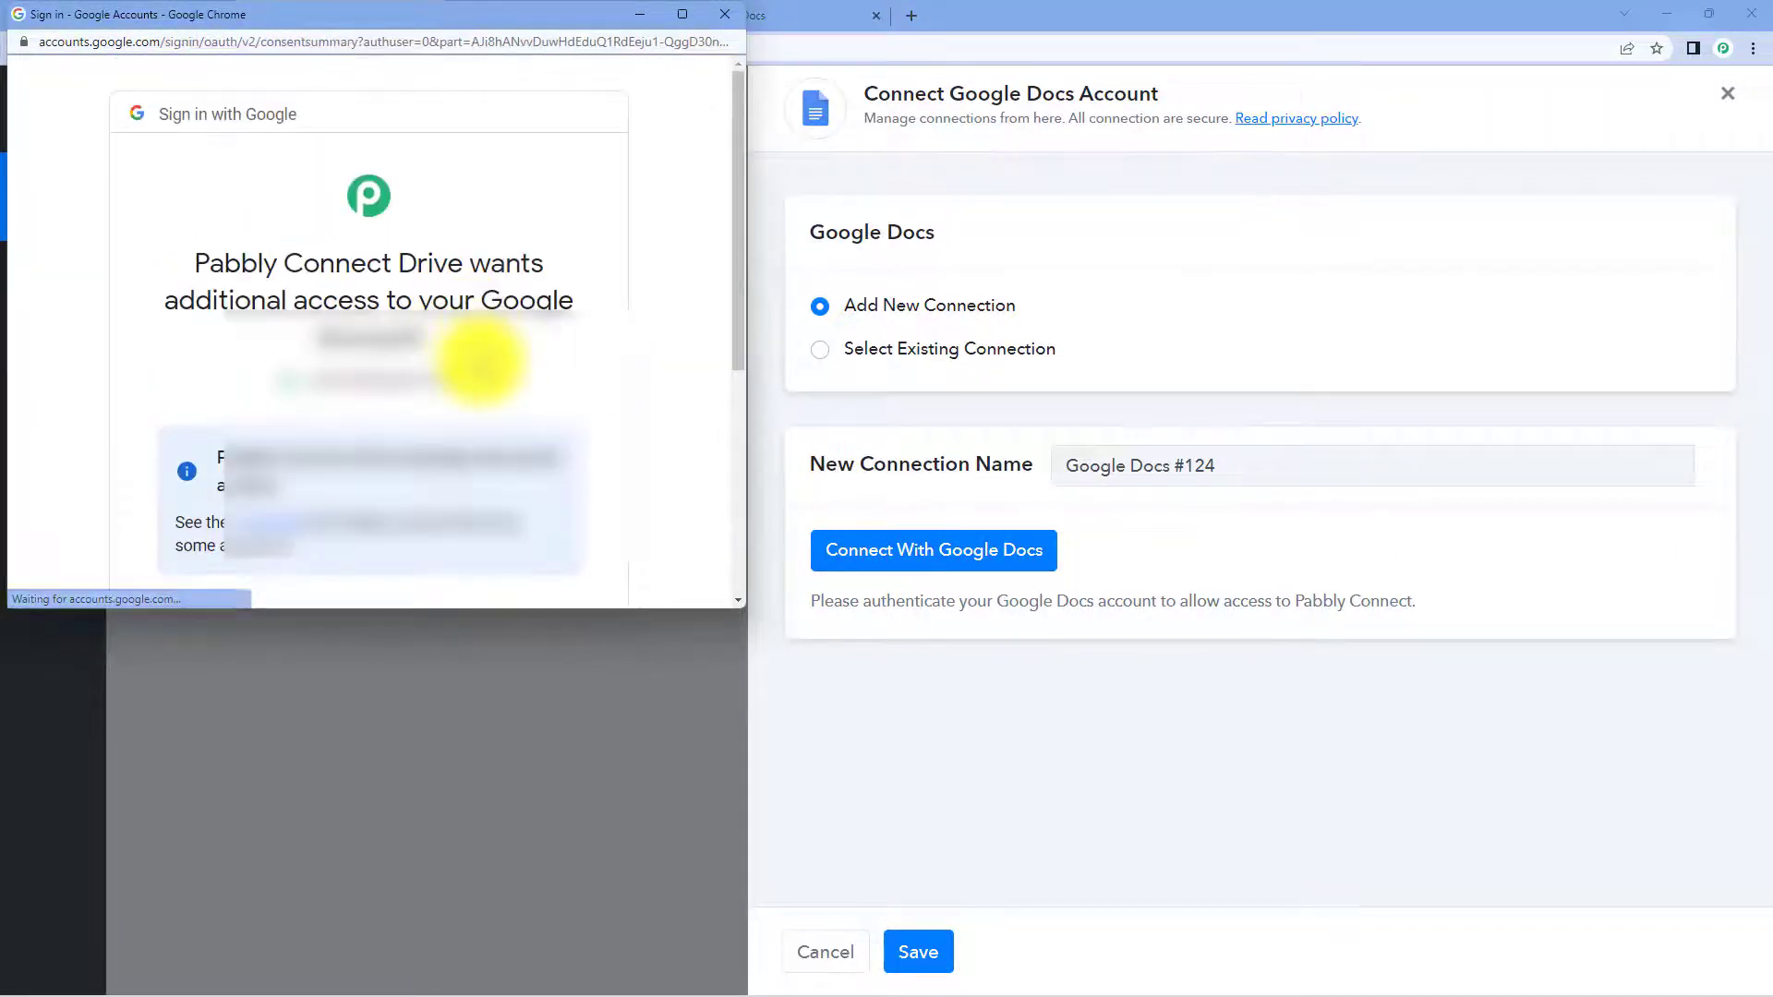
scroll(480, 360, down, 3)
scroll(495, 507, down, 3)
Grant Google Docs access and map the YouTube Res1 Snippet Title as Document Name
click(485, 448)
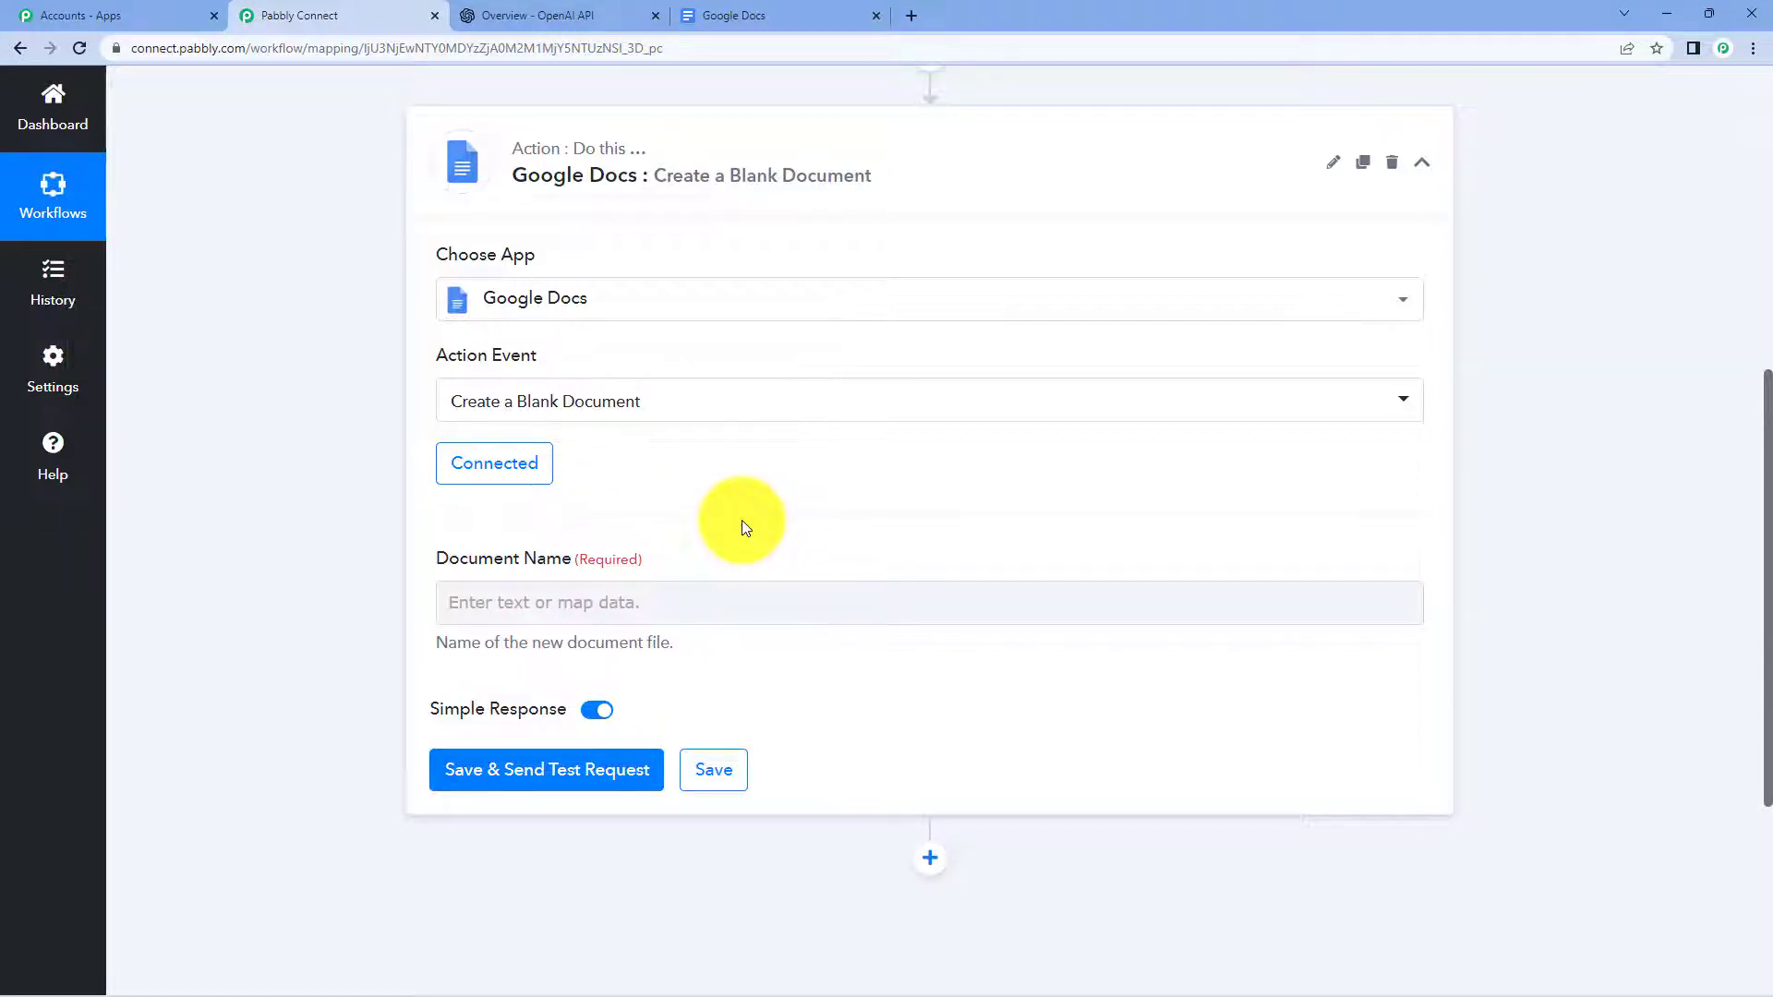
scroll(745, 527, down, 2)
click(702, 414)
click(712, 582)
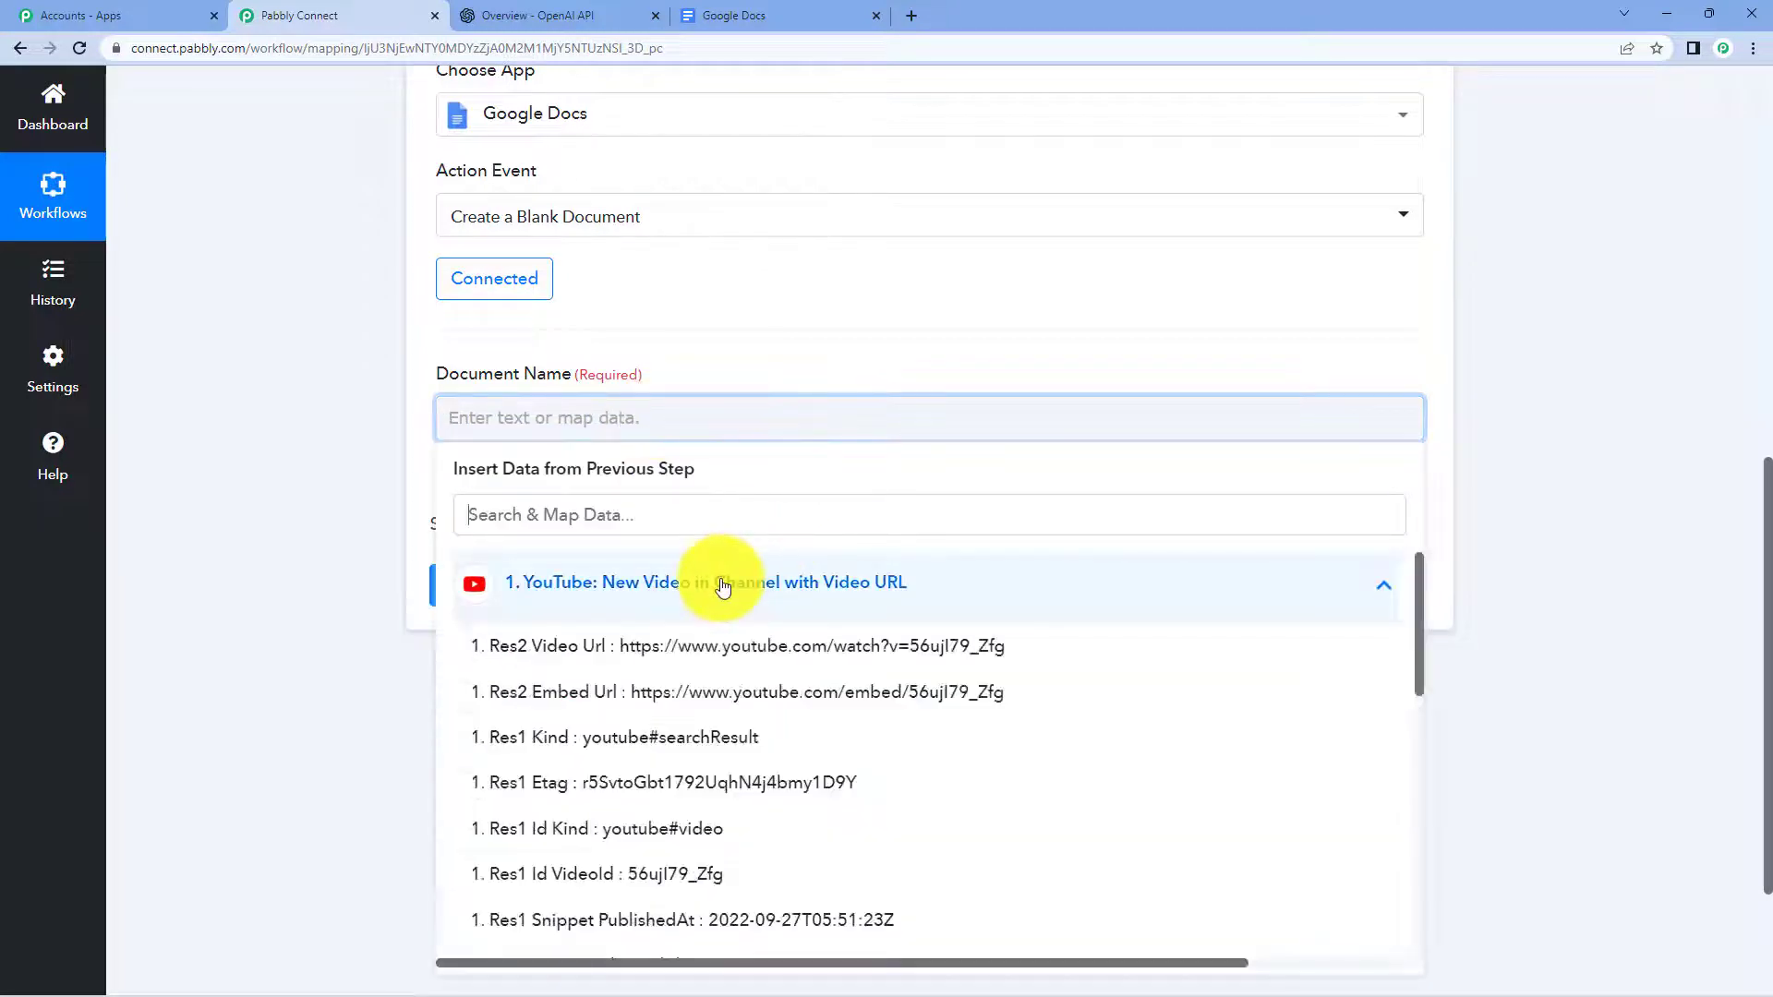
scroll(918, 705, down, 3)
scroll(924, 707, down, 3)
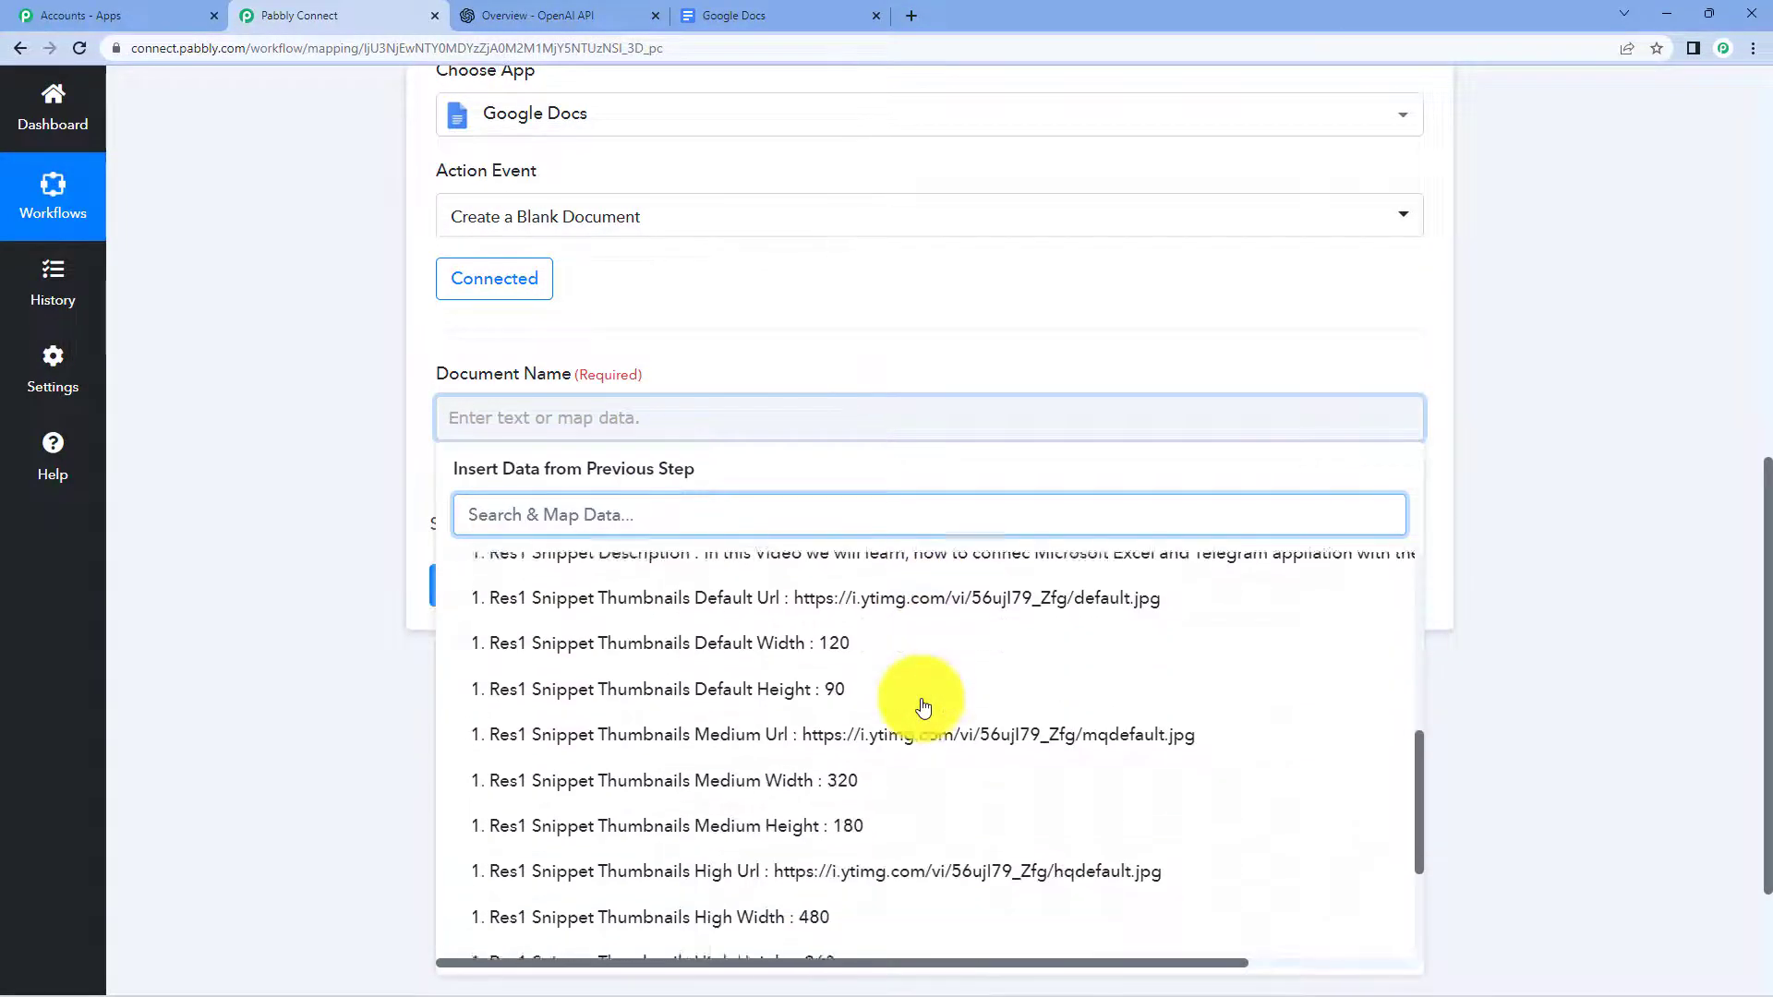
scroll(924, 707, down, 2)
scroll(924, 707, down, 1)
scroll(923, 707, up, 4)
scroll(923, 707, up, 1)
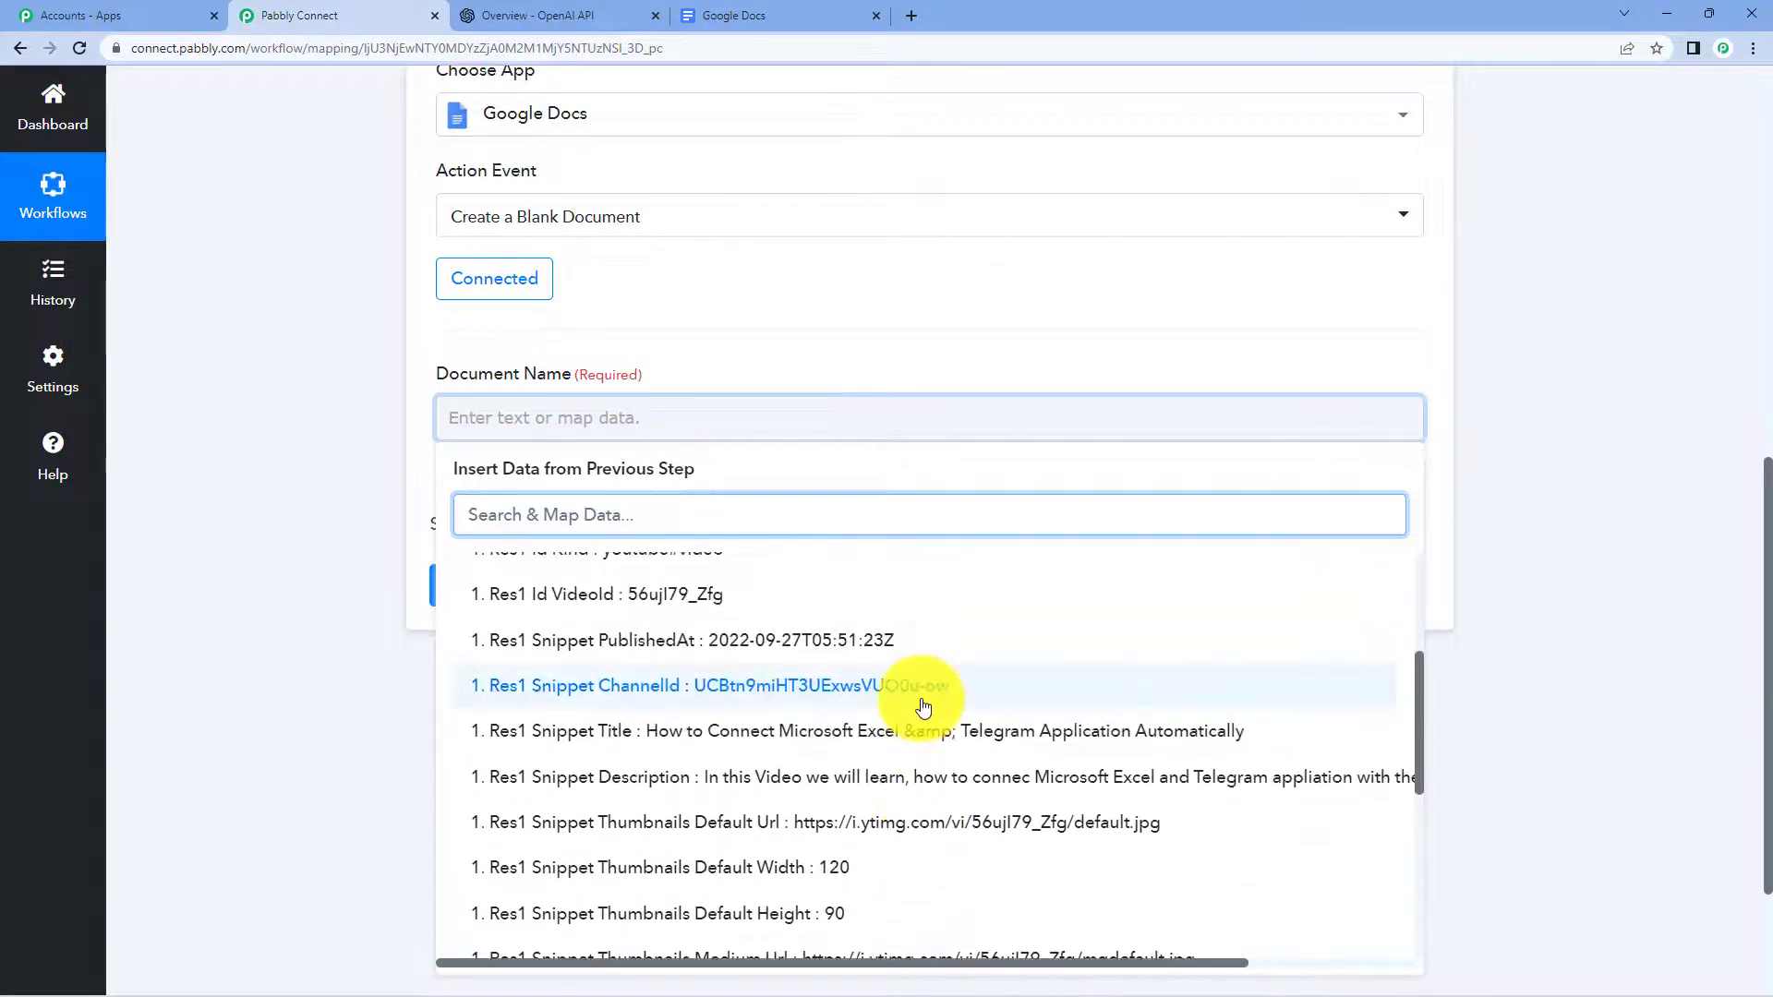
click(861, 736)
click(372, 474)
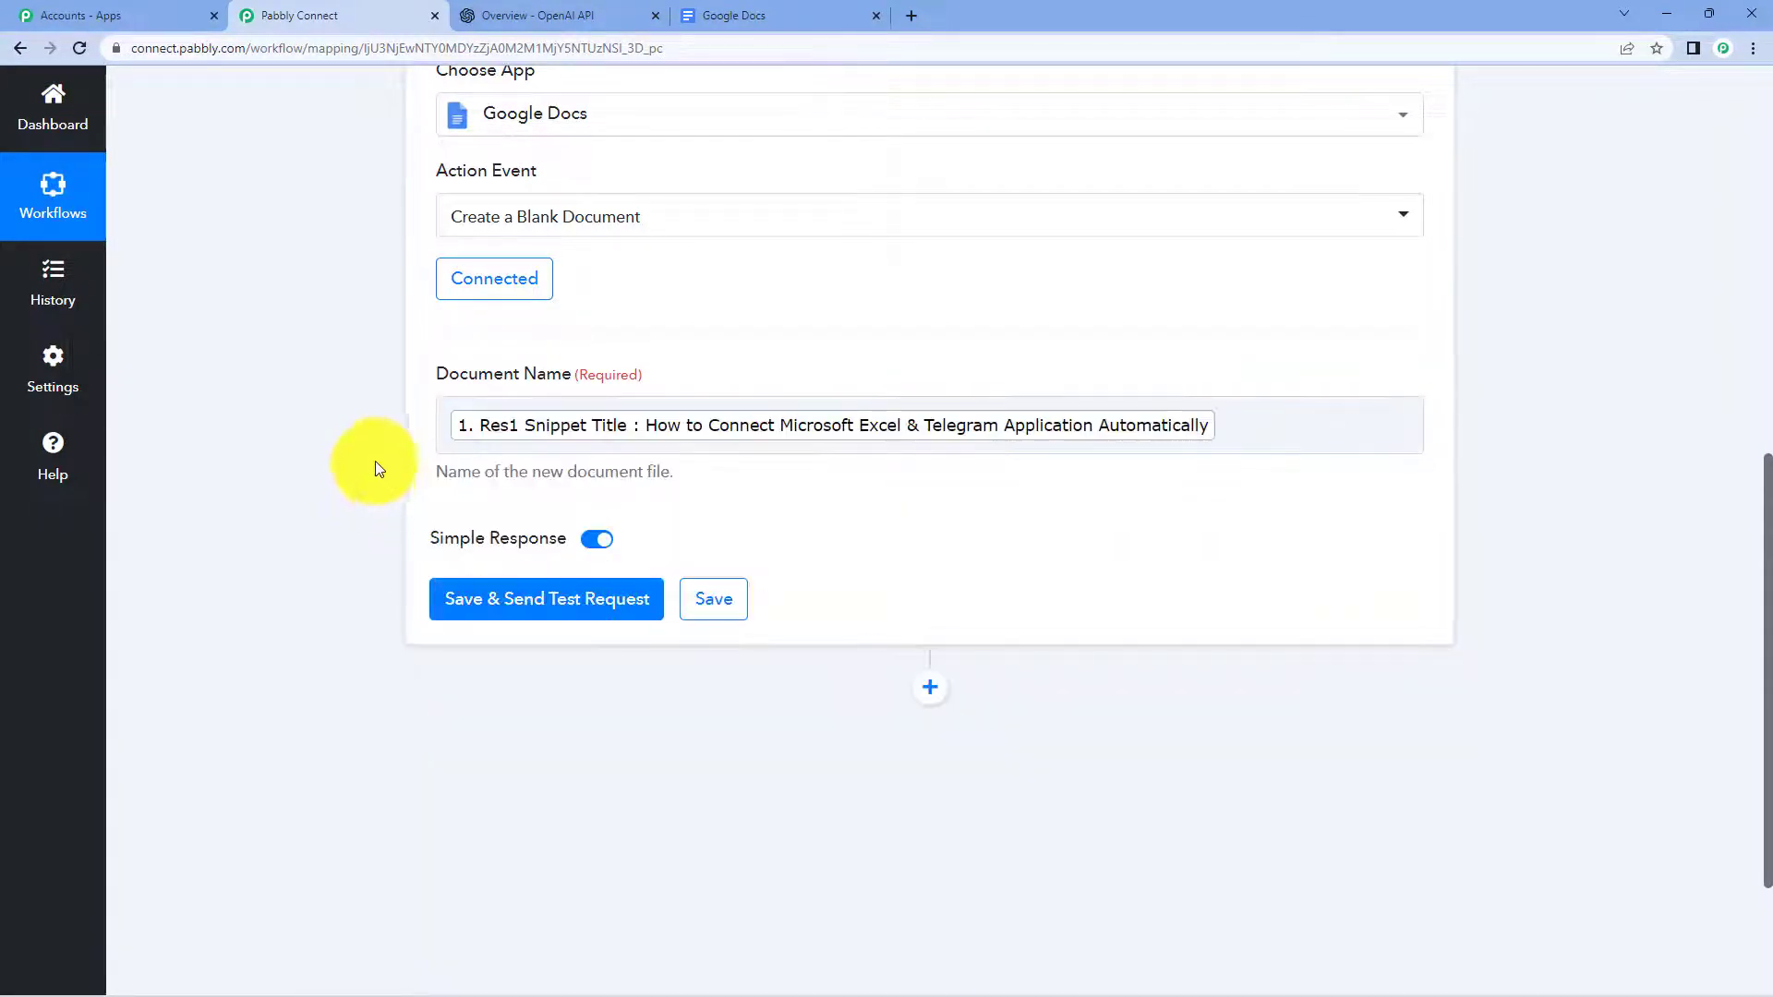
Save and test the Google Docs step, creating a document titled after the video
click(724, 600)
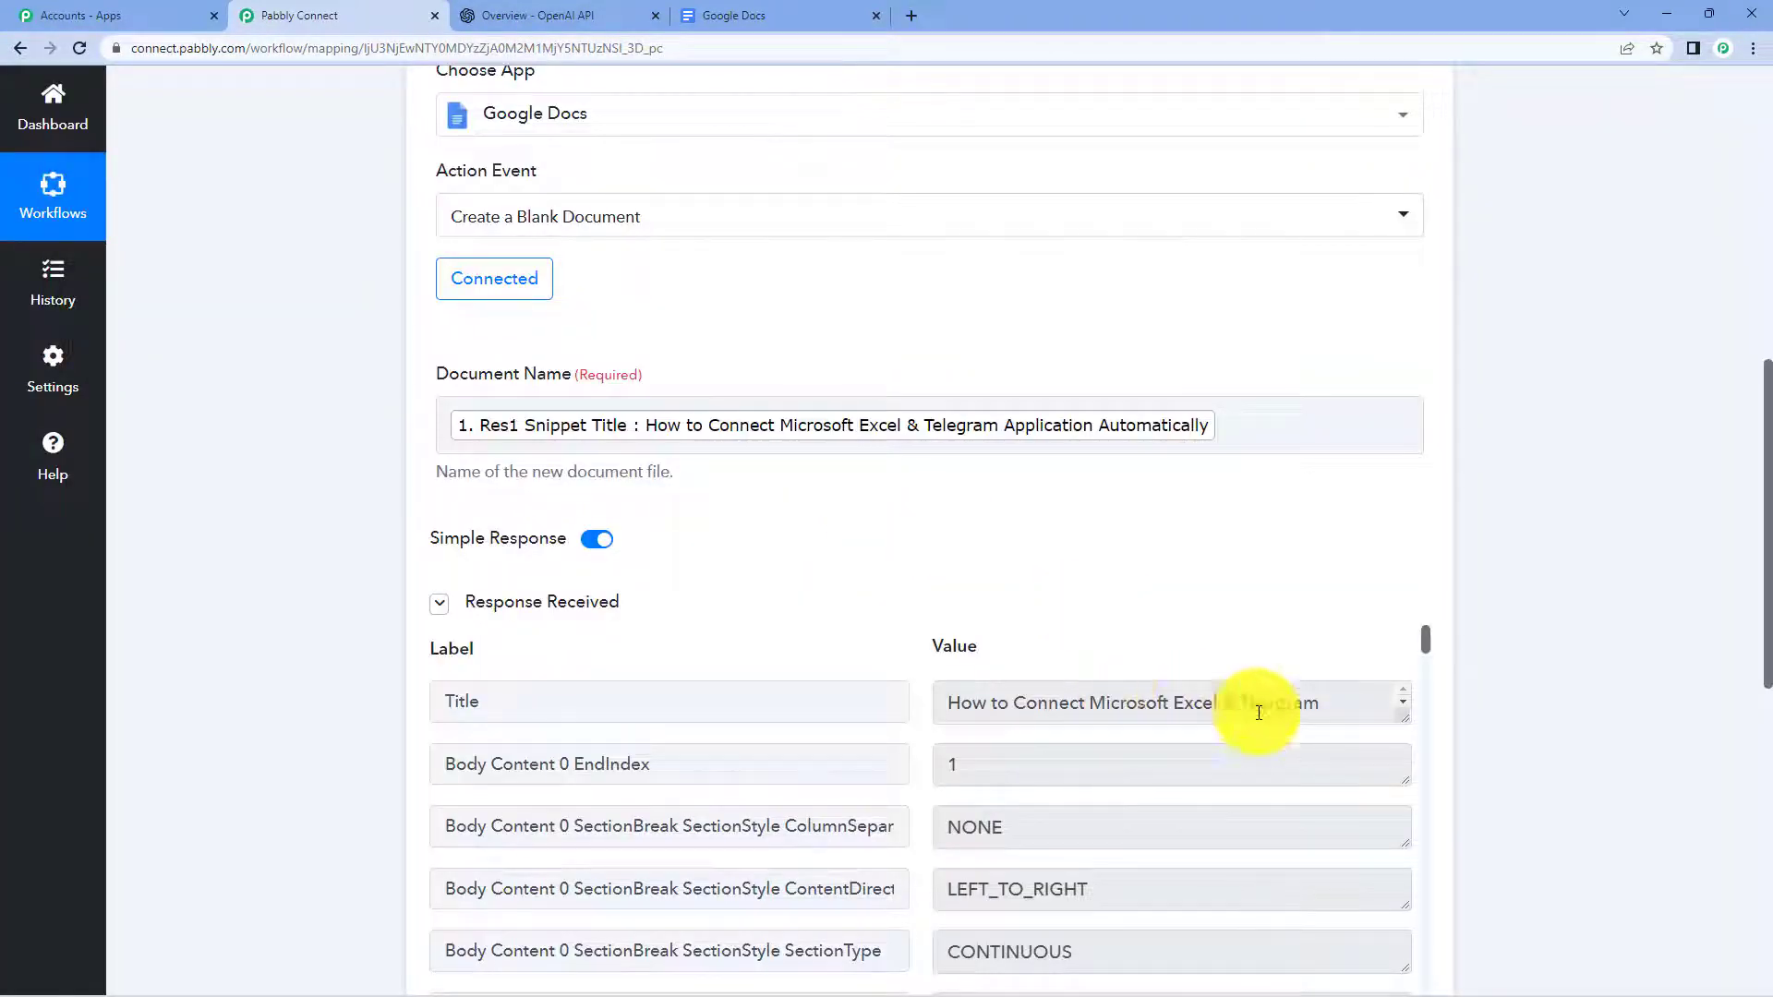
click(1405, 715)
scroll(1422, 506, down, 2)
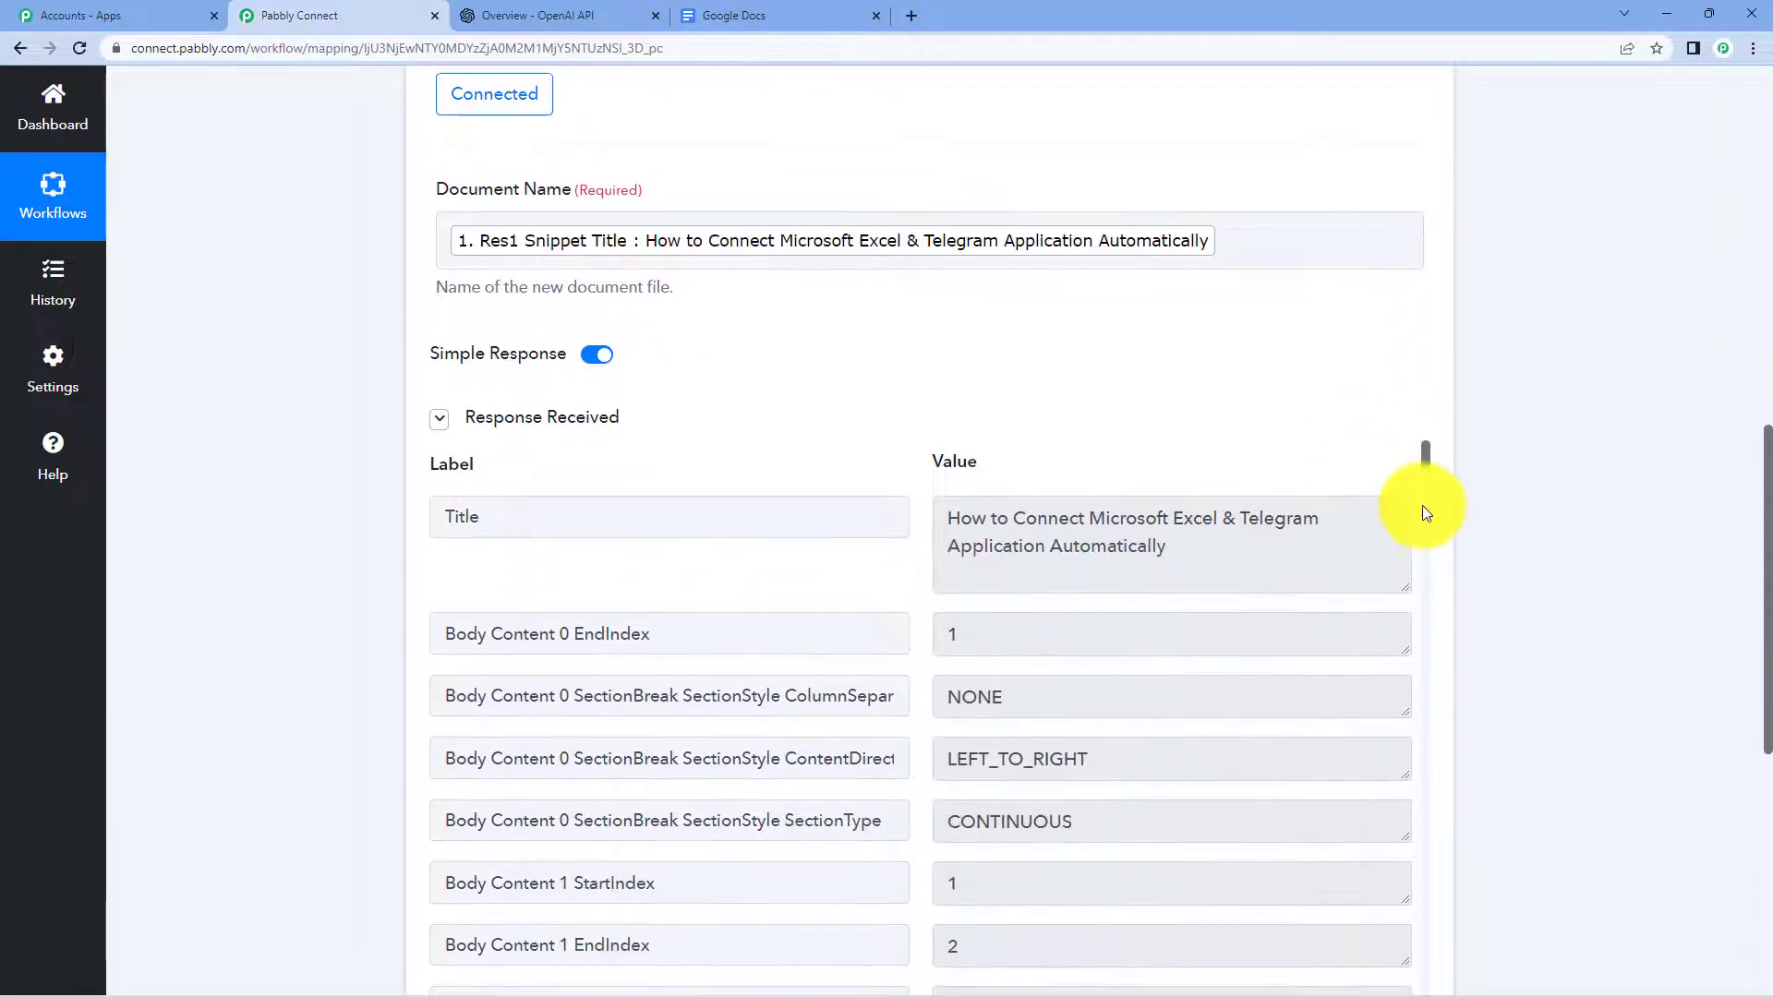
In Google Docs, refresh the list and open the new 'How to Connect Microsoft Excel & Telegram Application Automatically' document
click(741, 13)
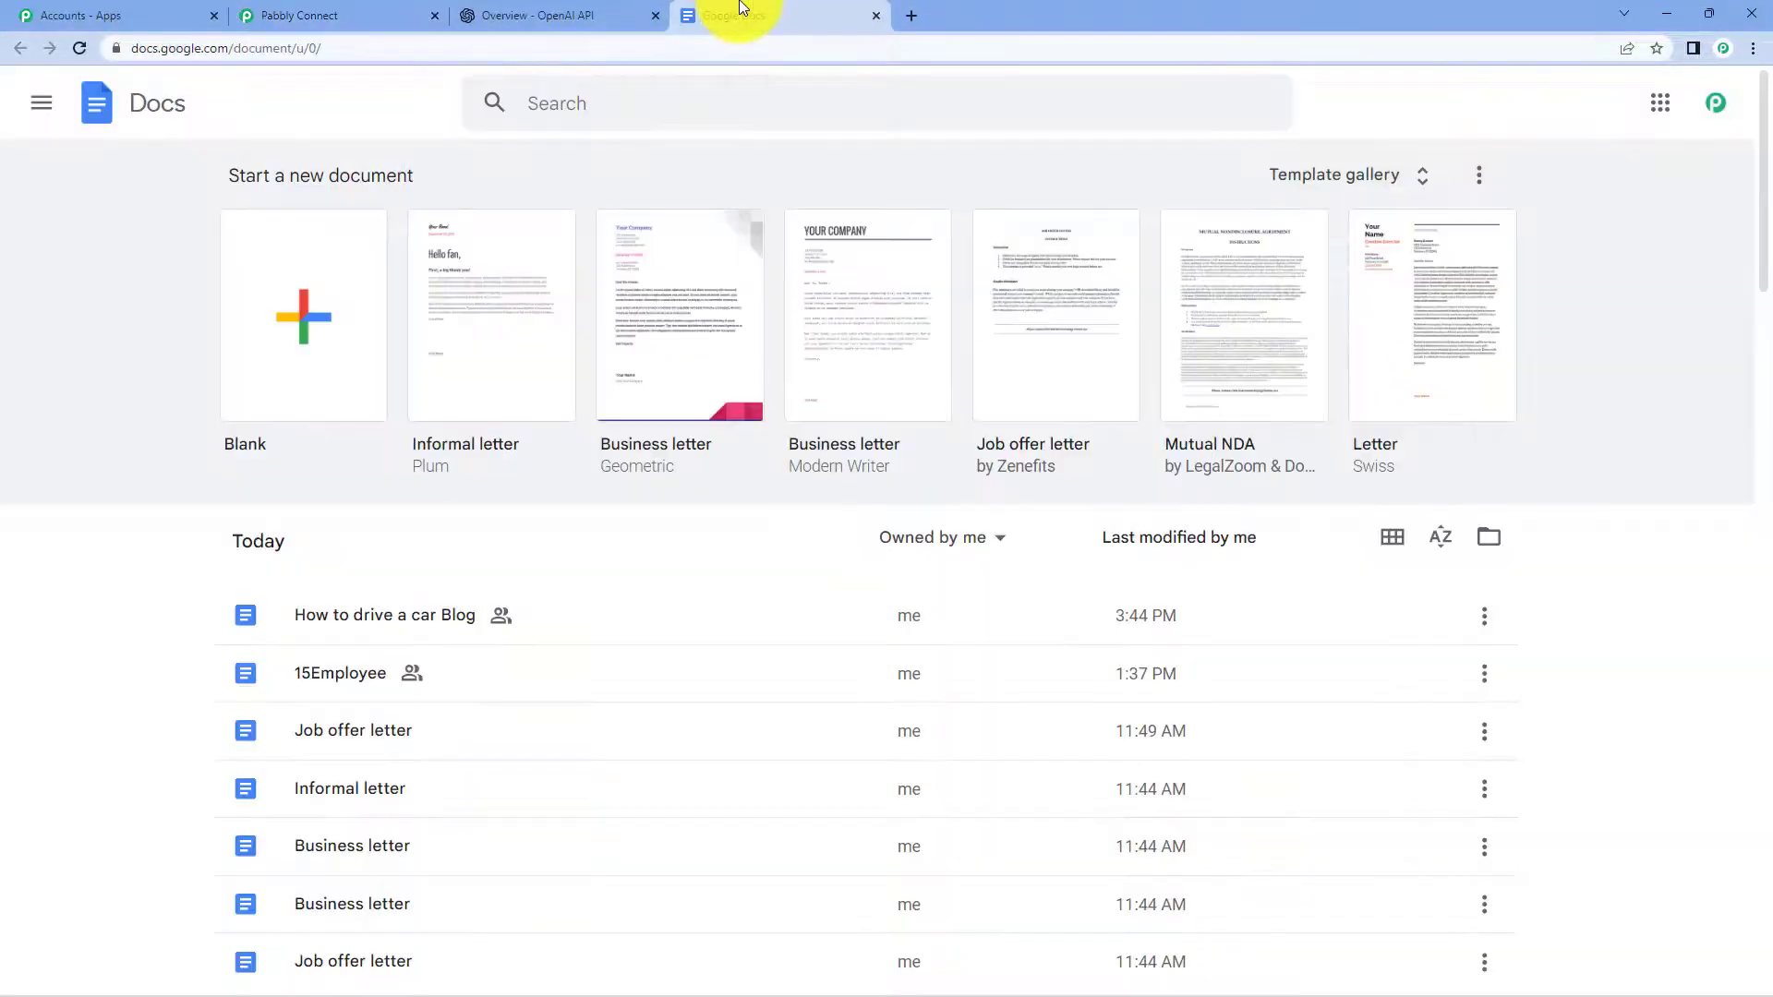
click(79, 48)
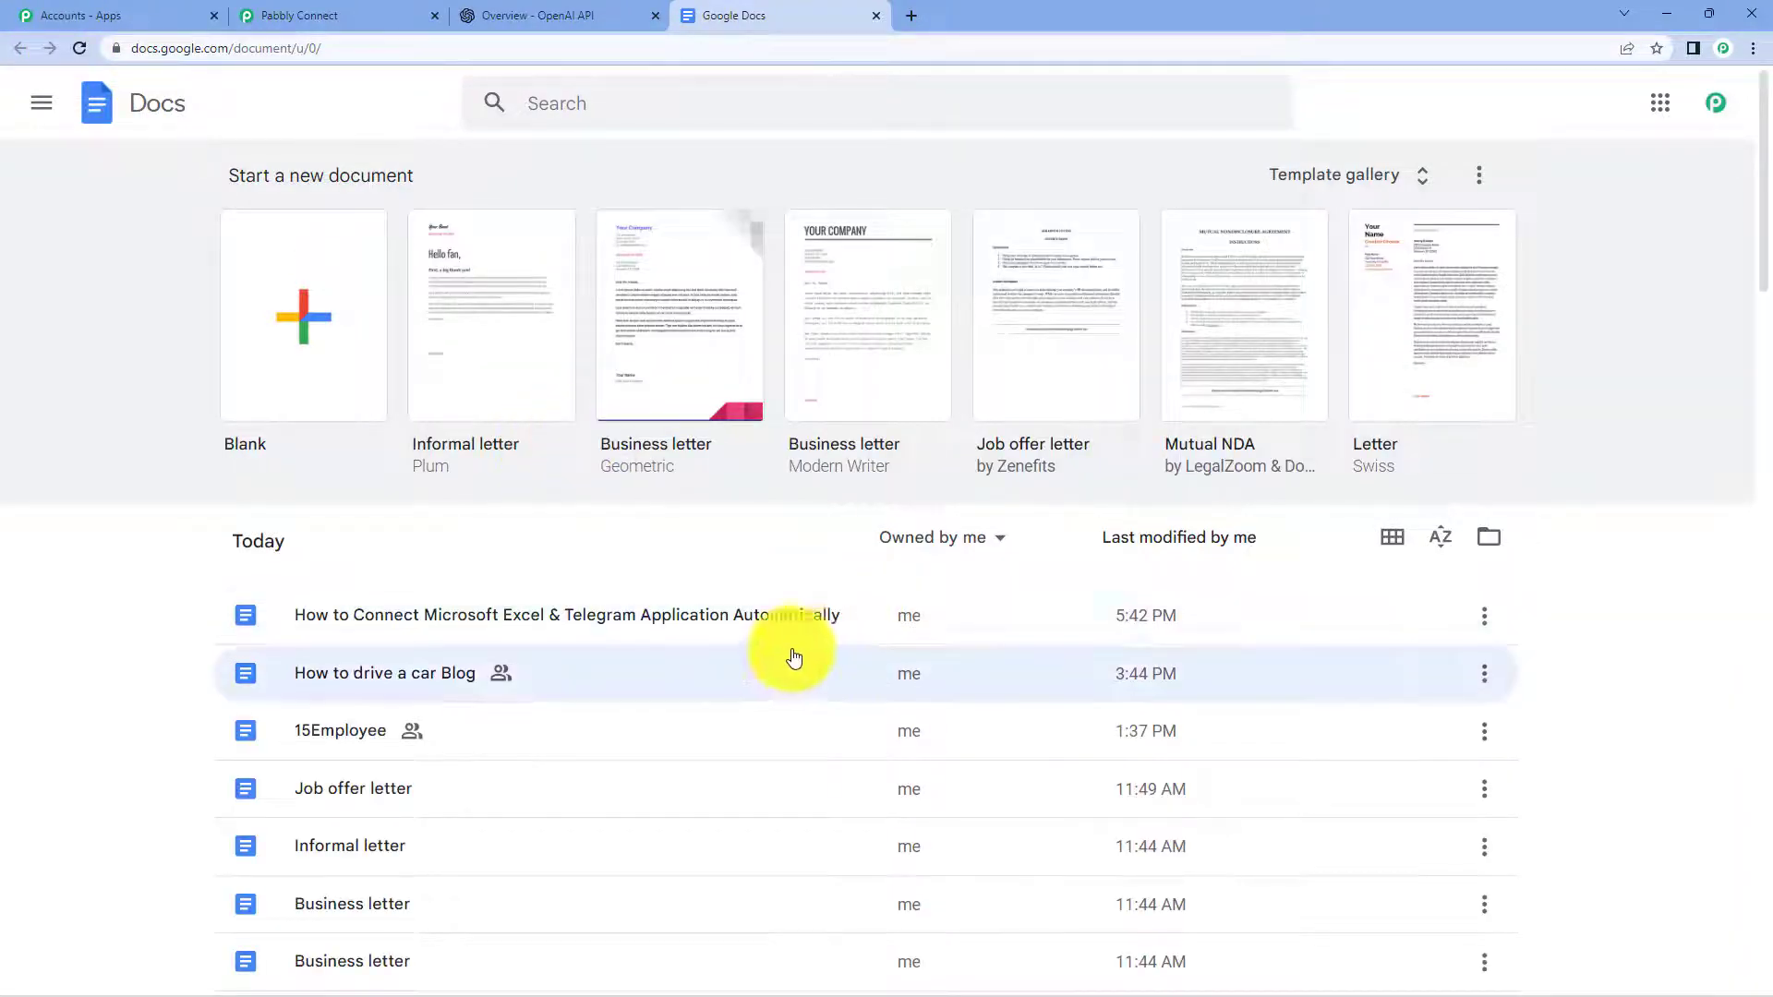
click(505, 623)
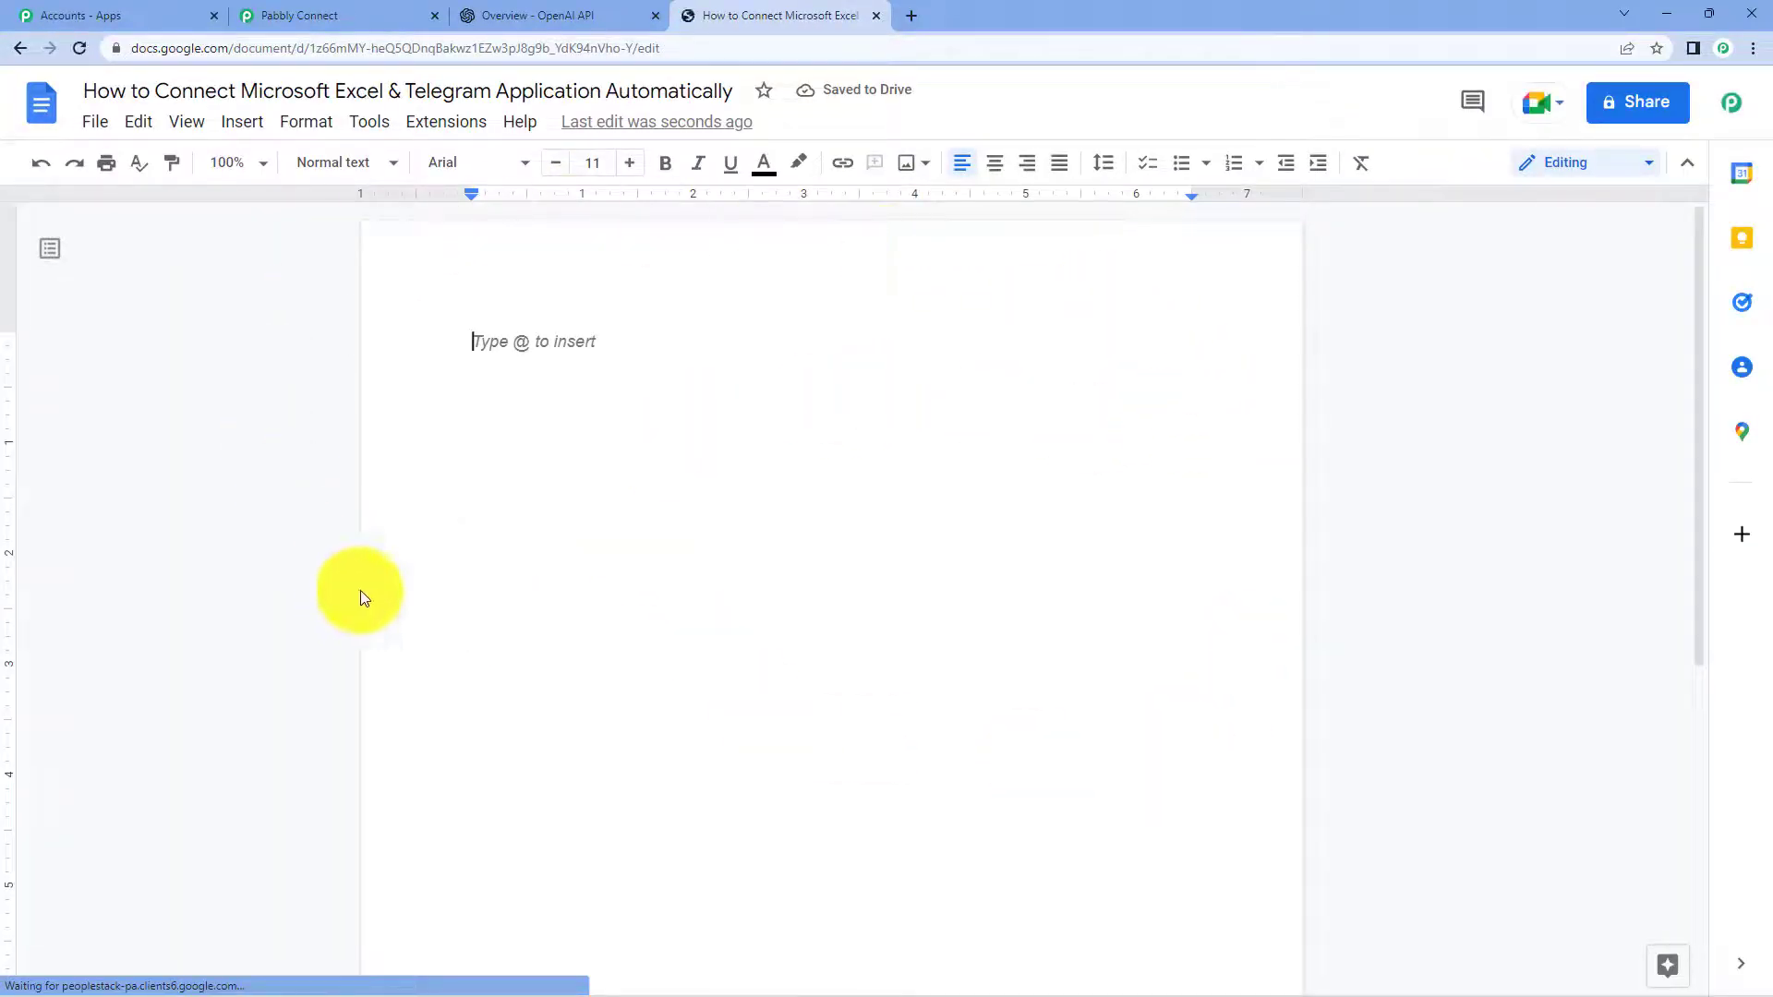
Add a Google Docs action step using the 'Append a Paragraph to a Document' event
click(337, 15)
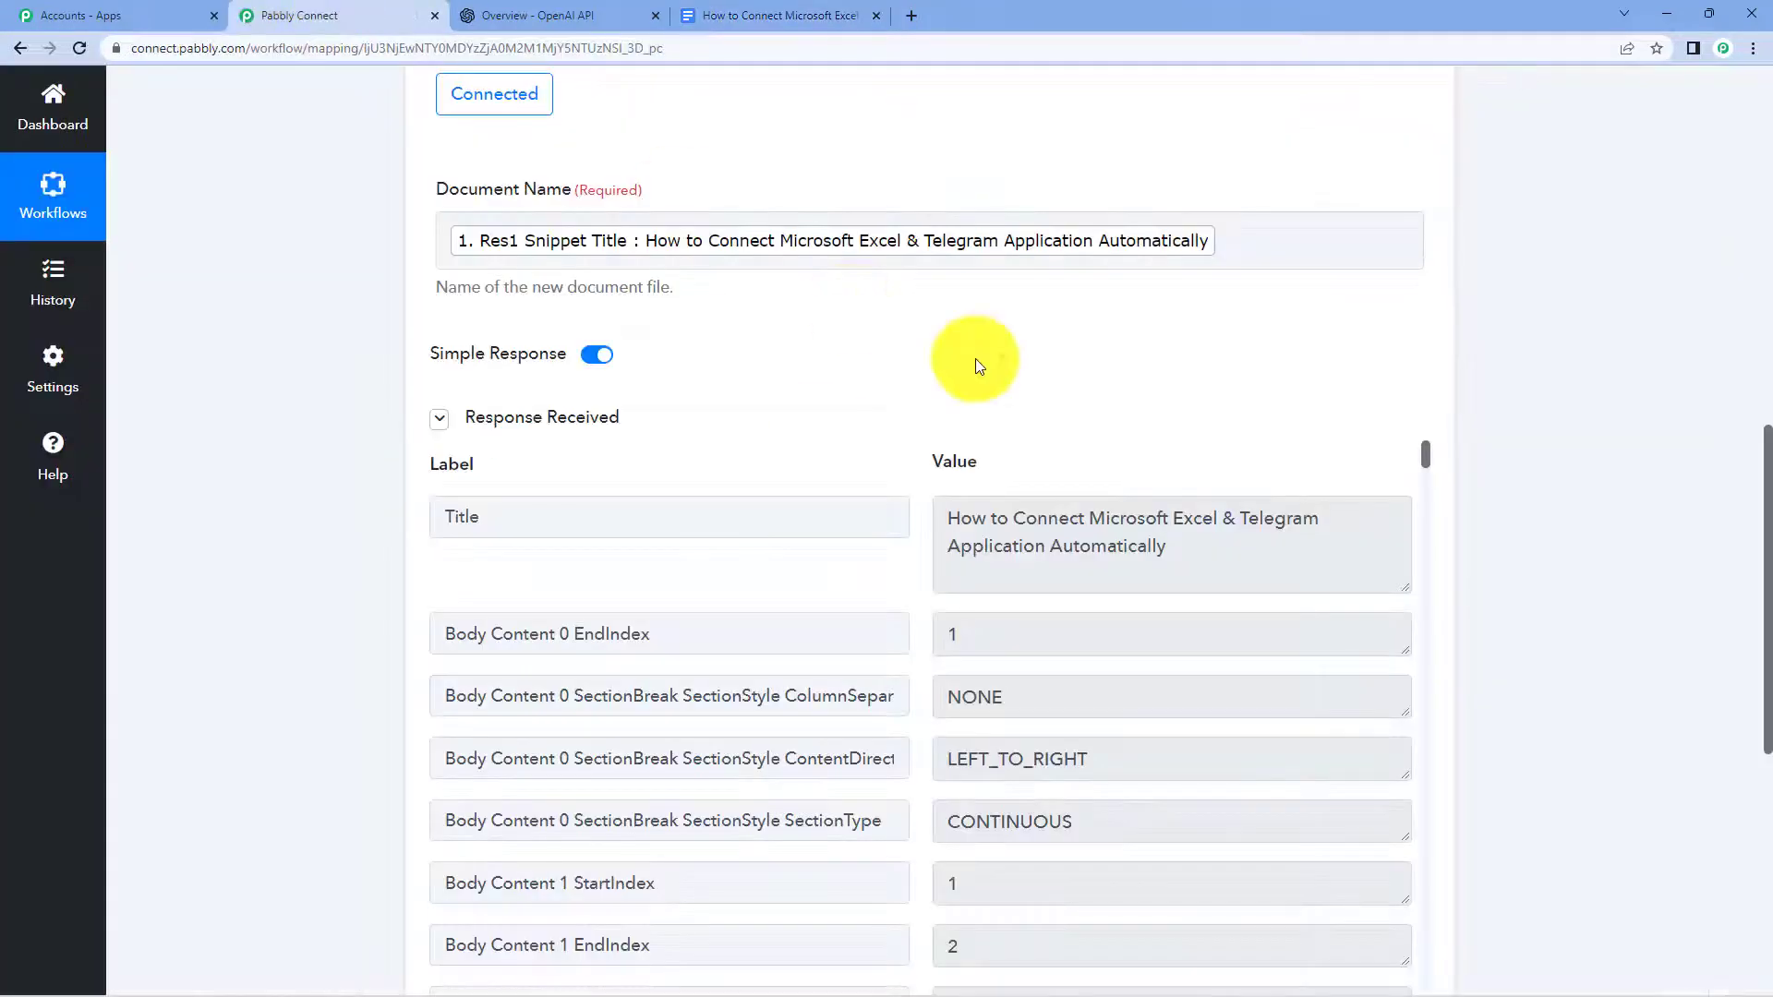
scroll(1398, 467, down, 5)
scroll(1398, 476, down, 6)
scroll(1495, 360, down, 4)
scroll(1494, 361, down, 1)
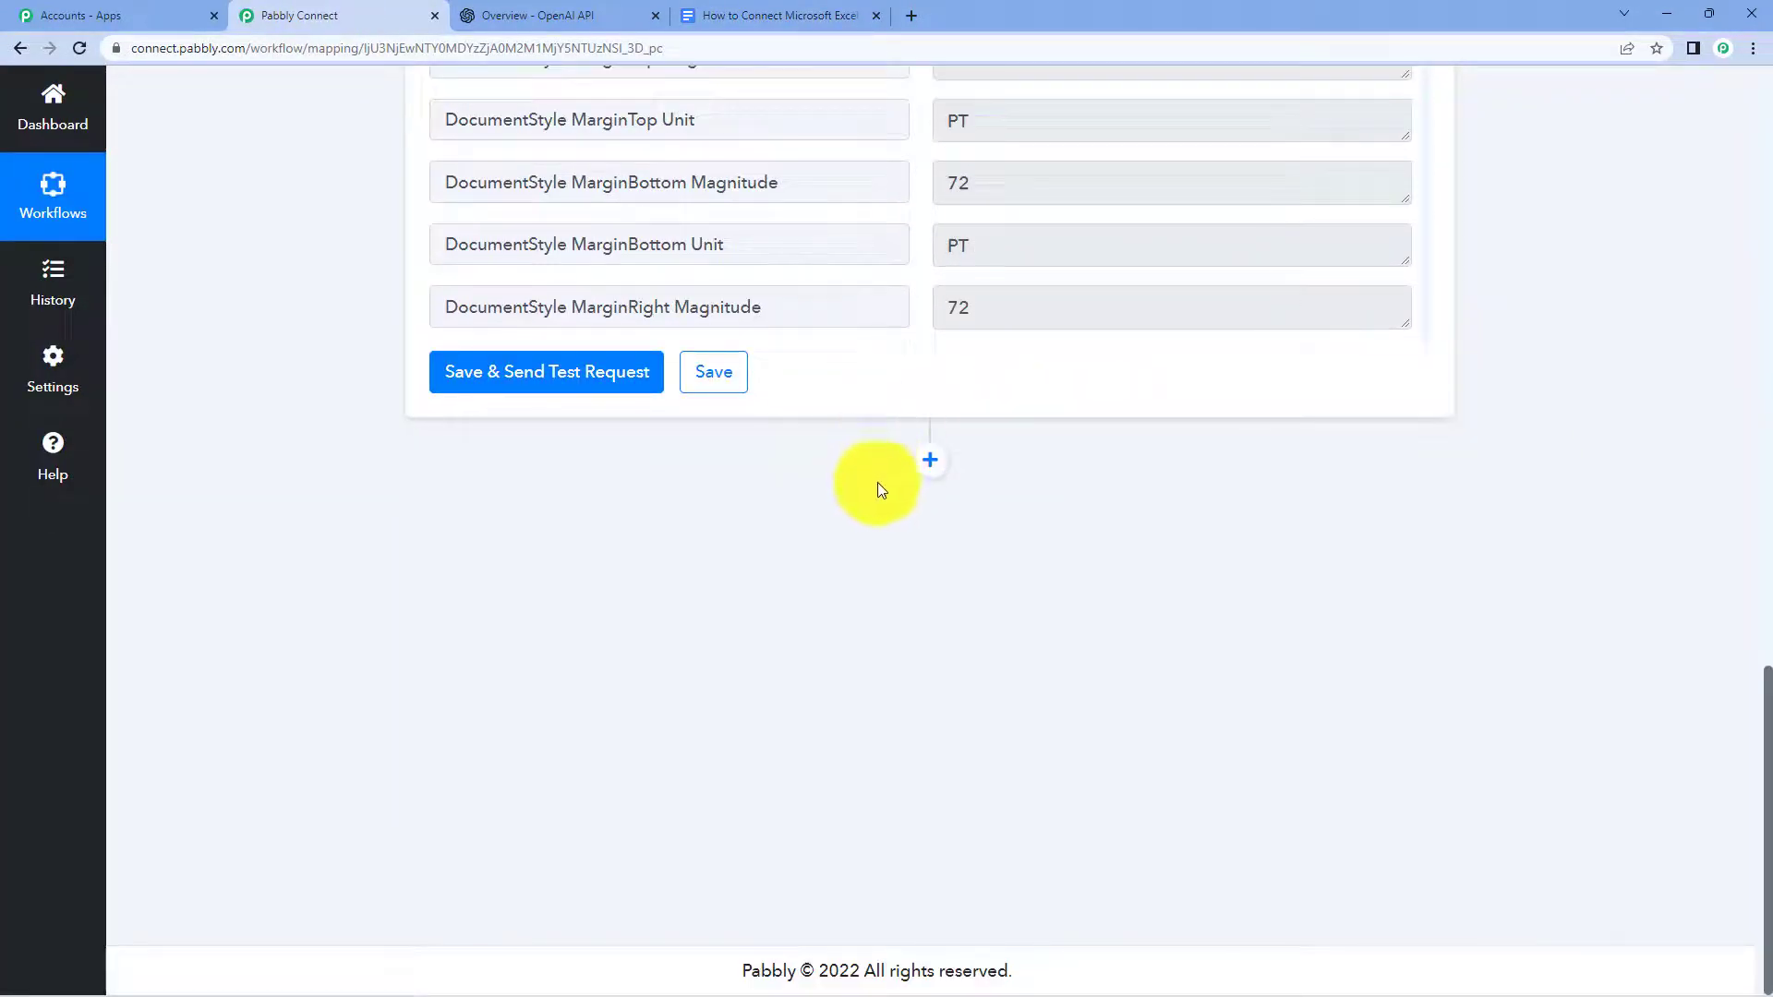
click(933, 461)
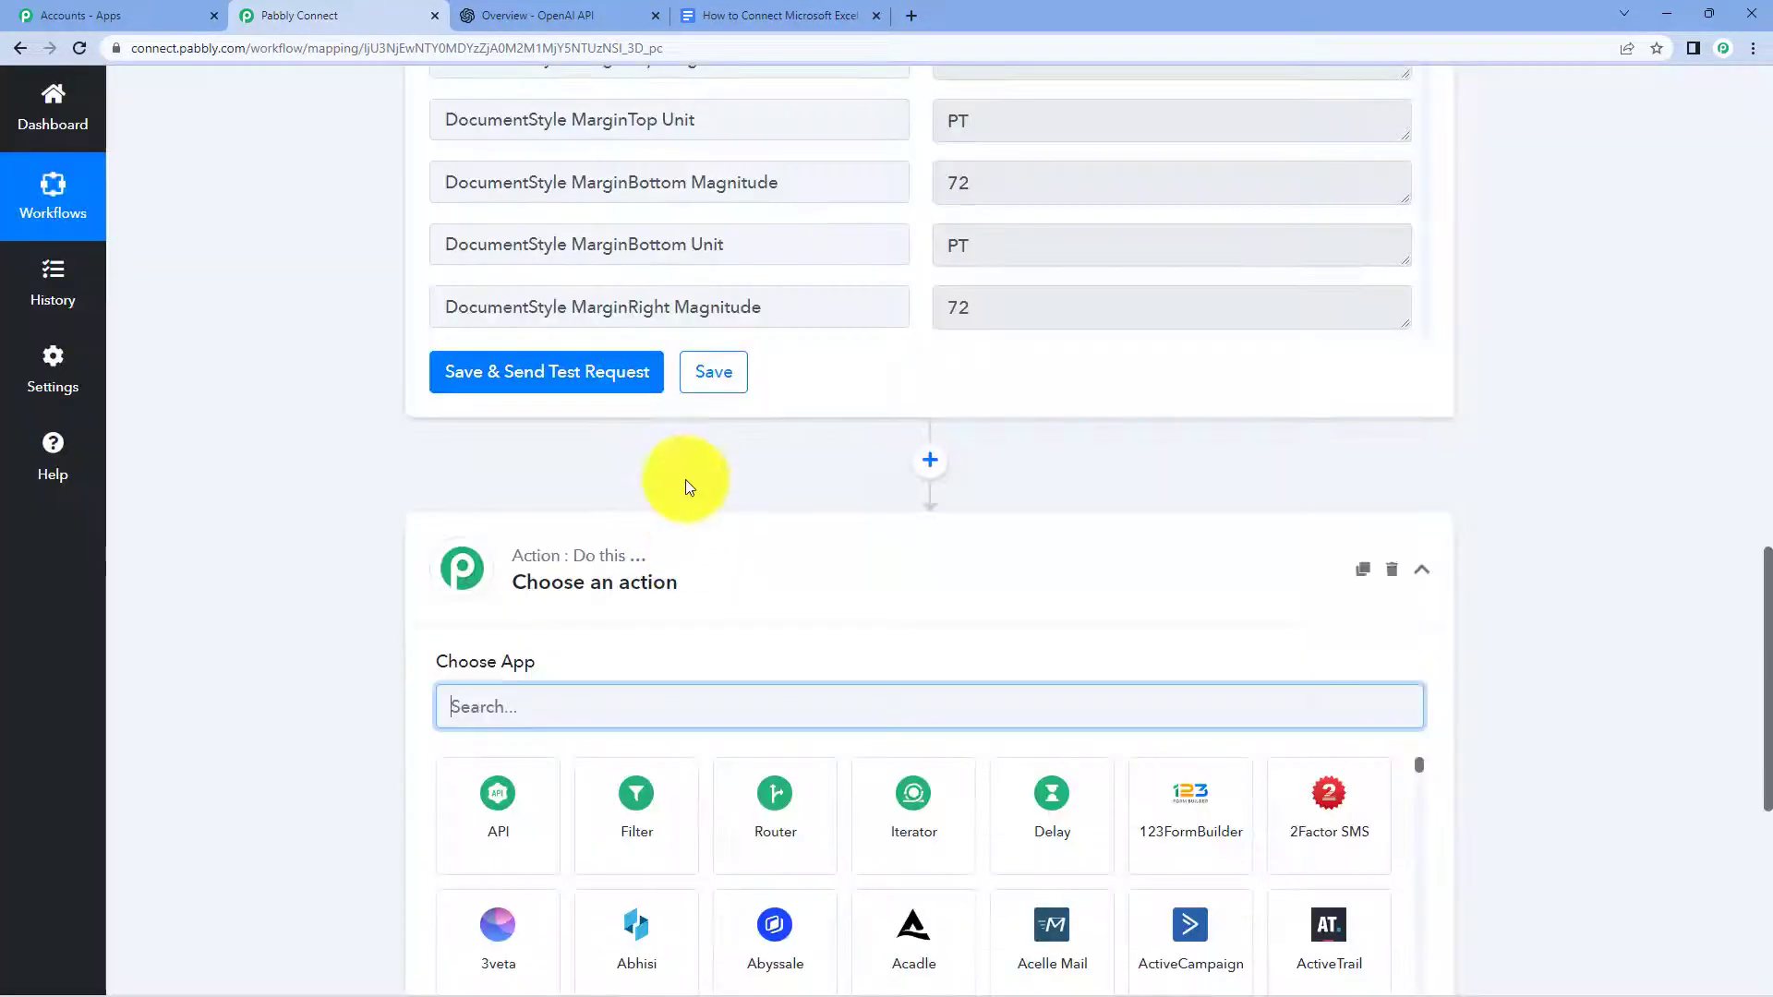
text(goog)
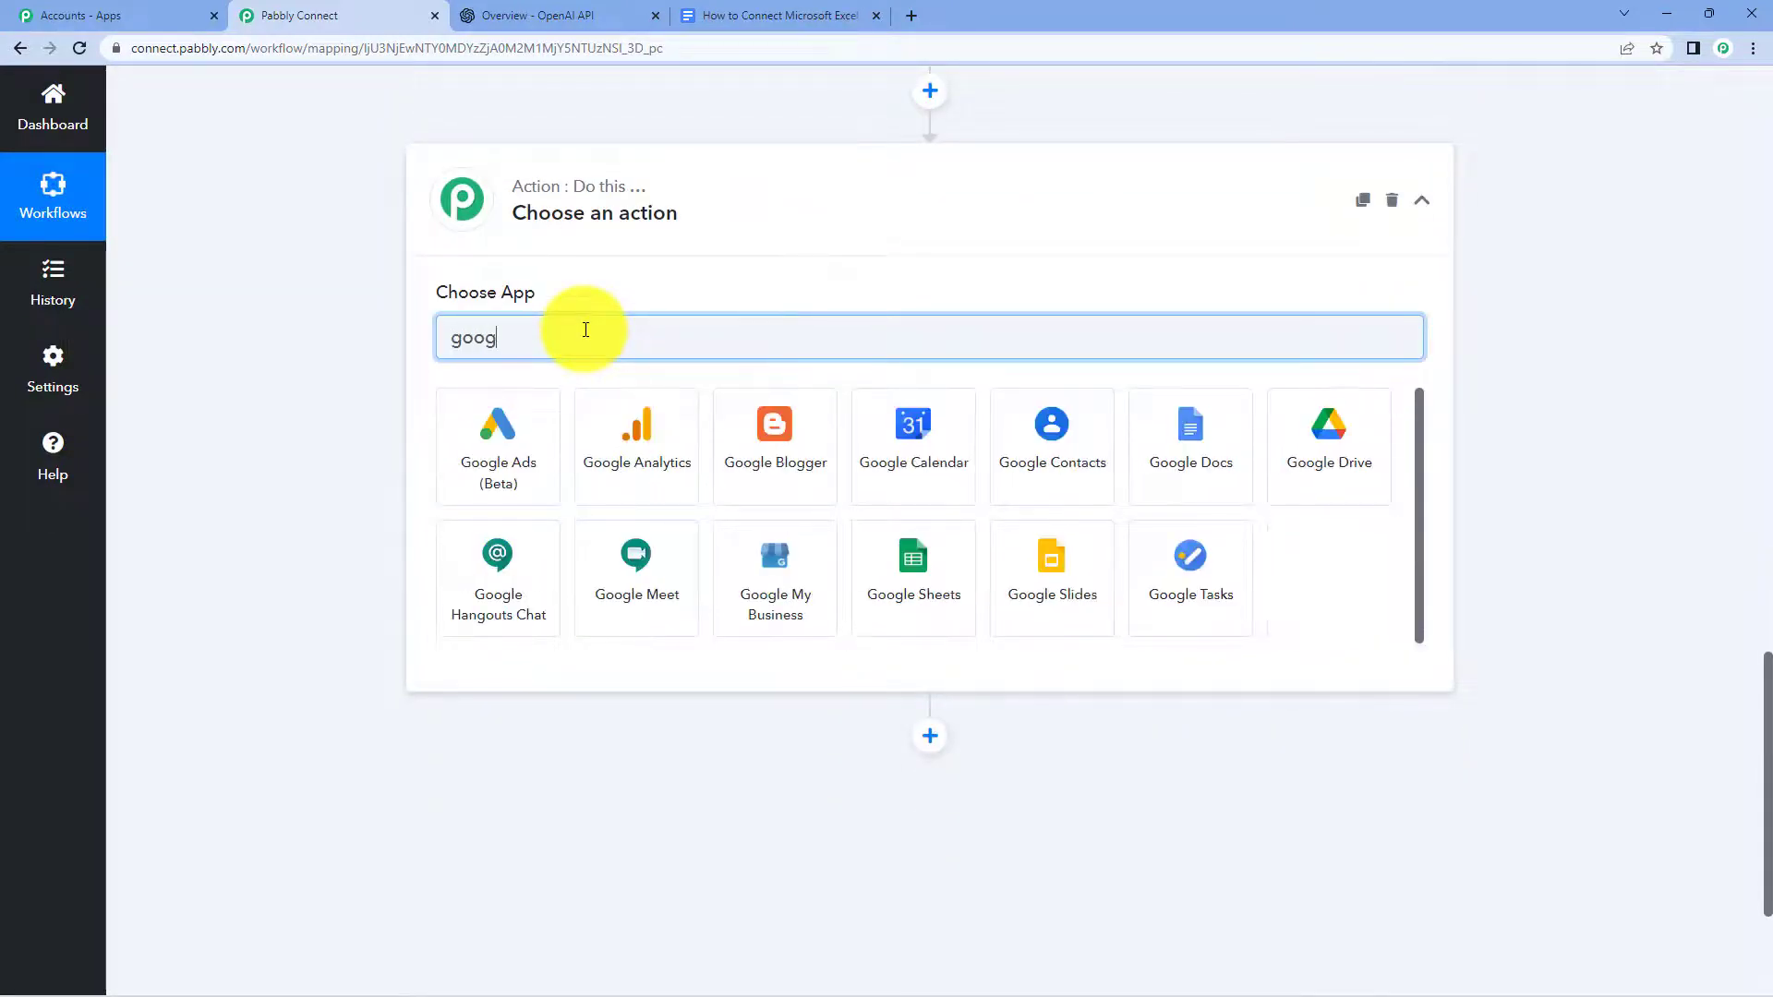
text(le d)
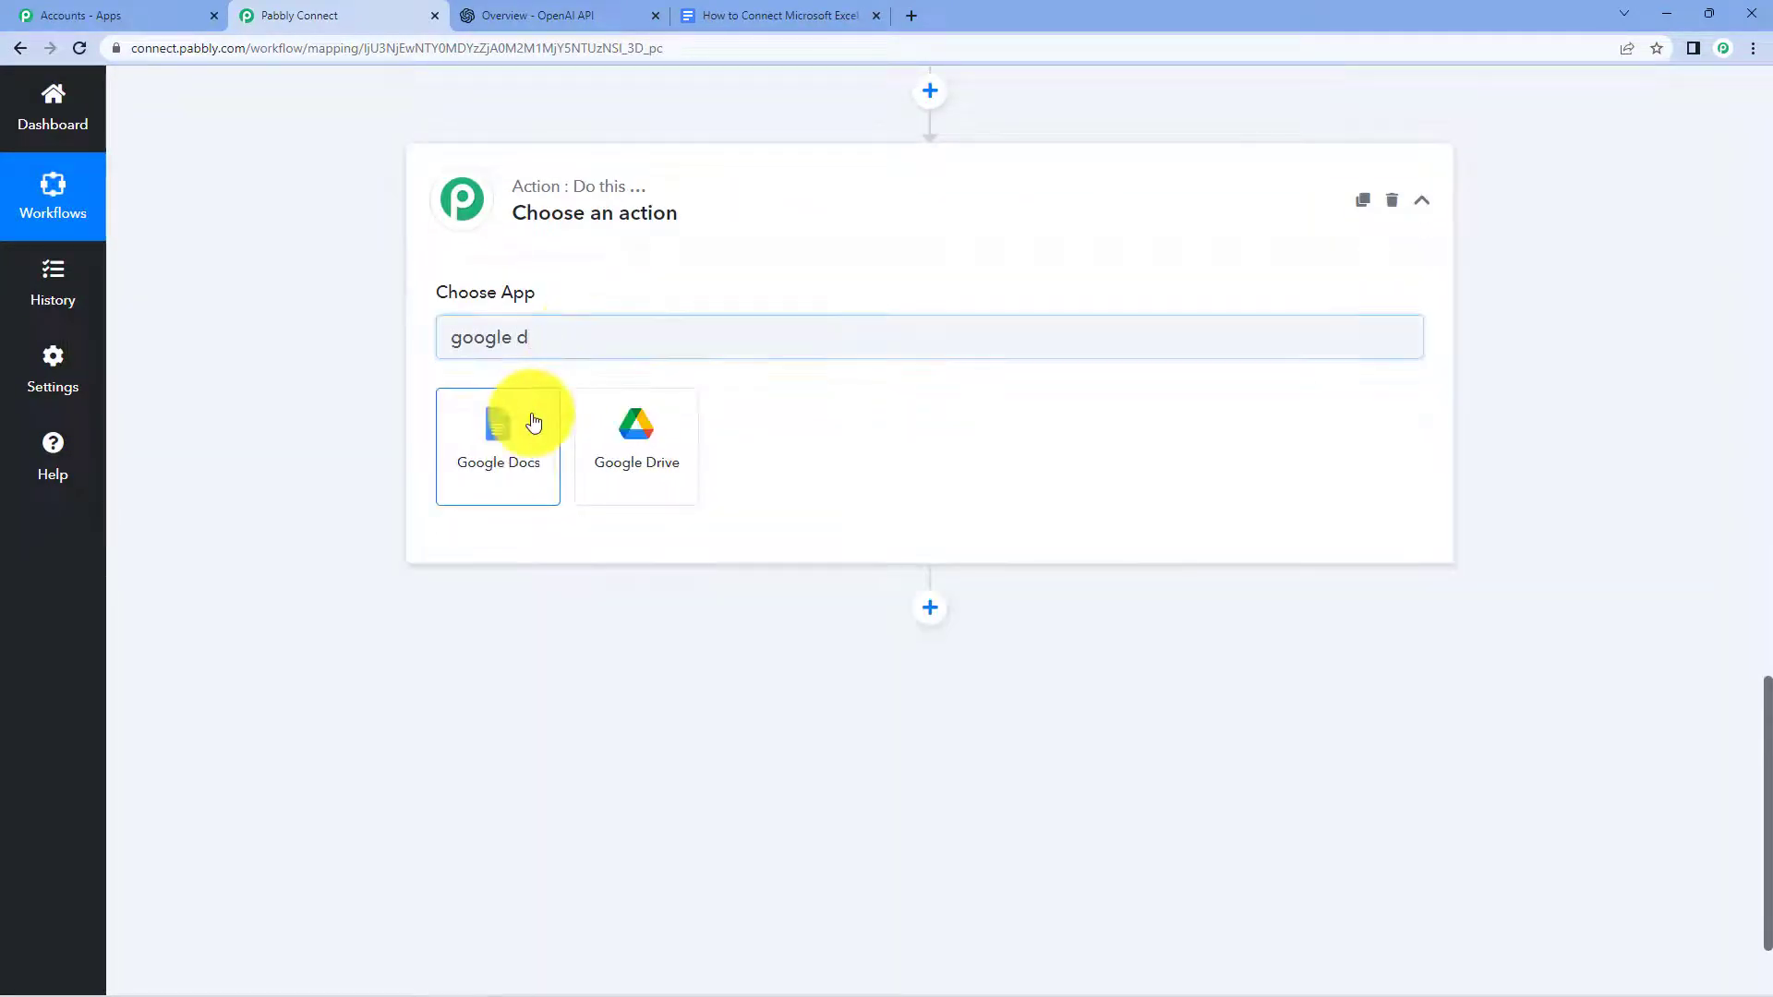
click(526, 417)
click(519, 450)
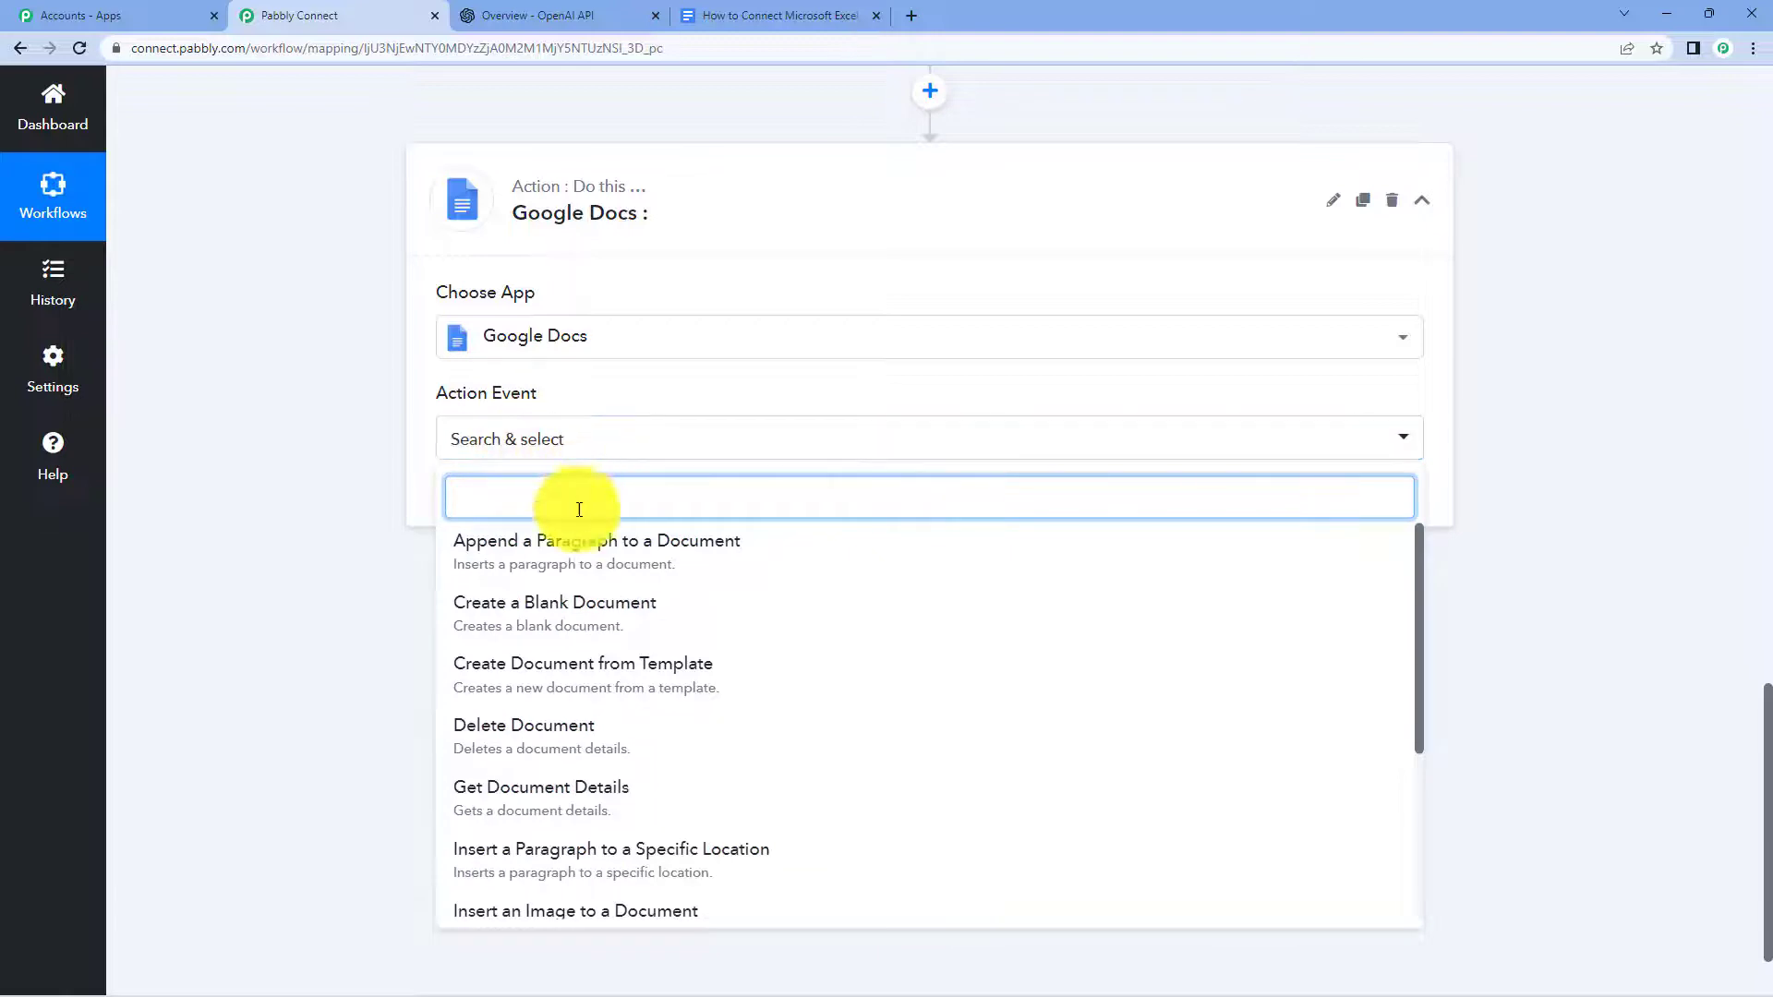
click(591, 543)
Connect the step to the existing Google Docs account and save the connection
click(518, 523)
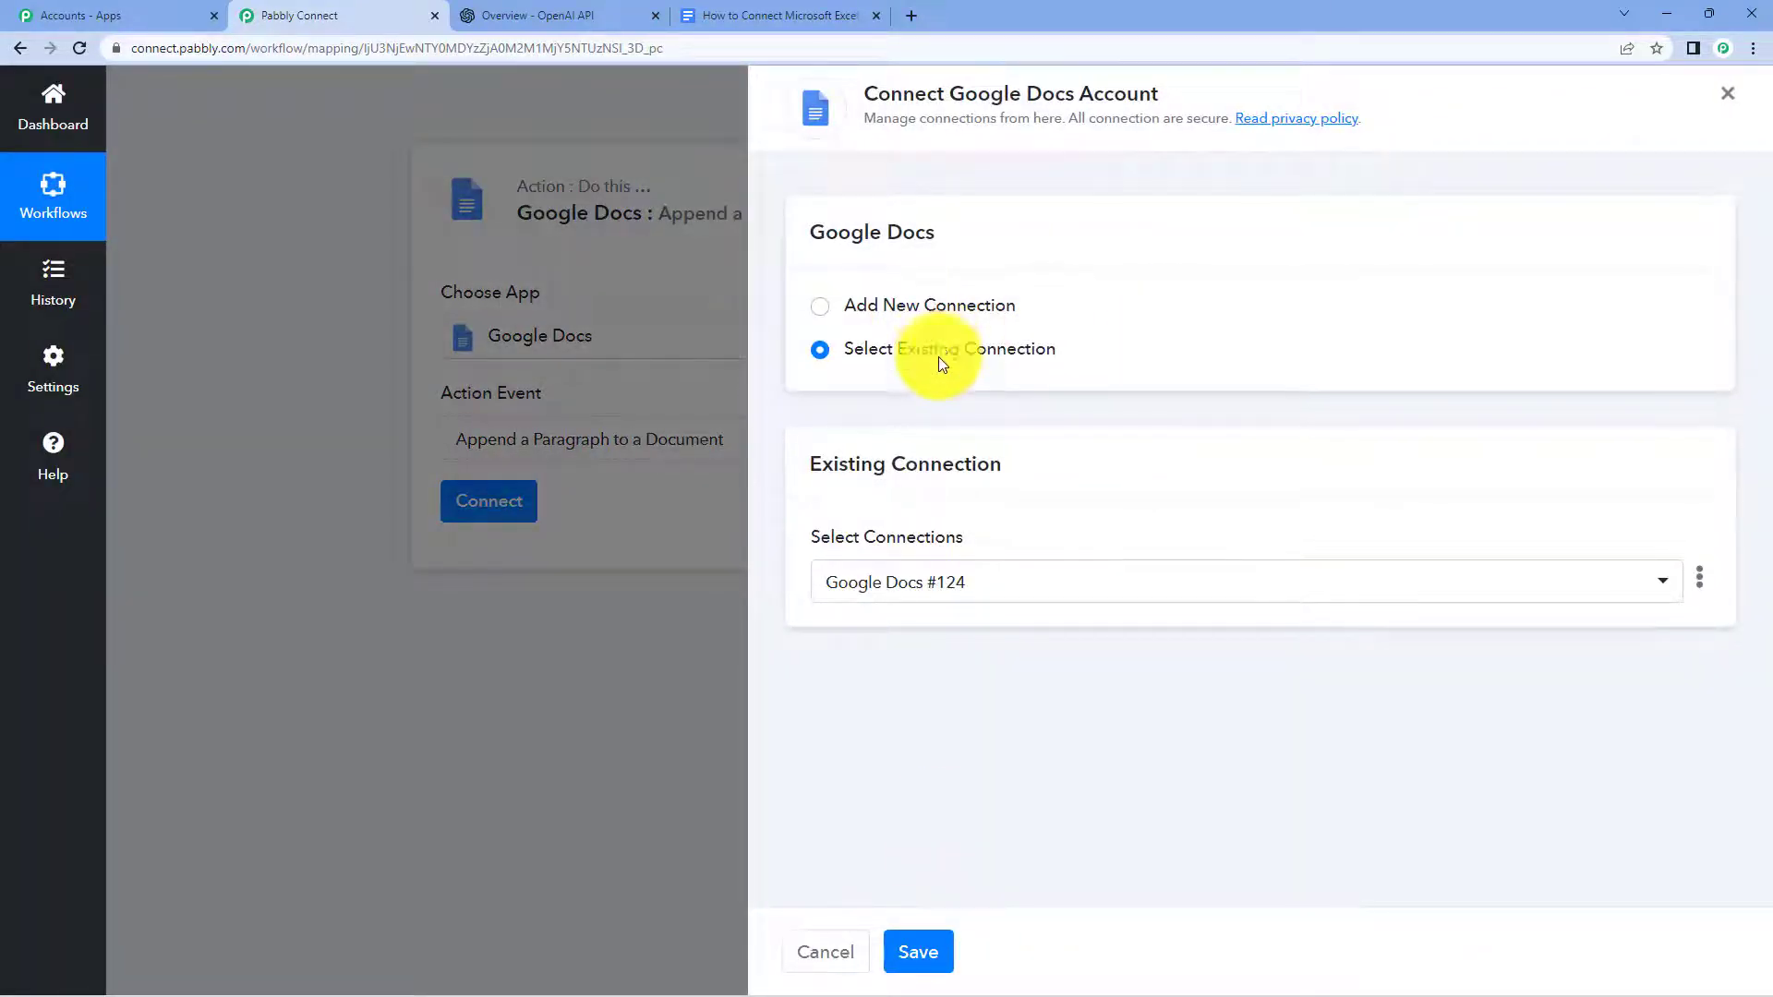
click(918, 951)
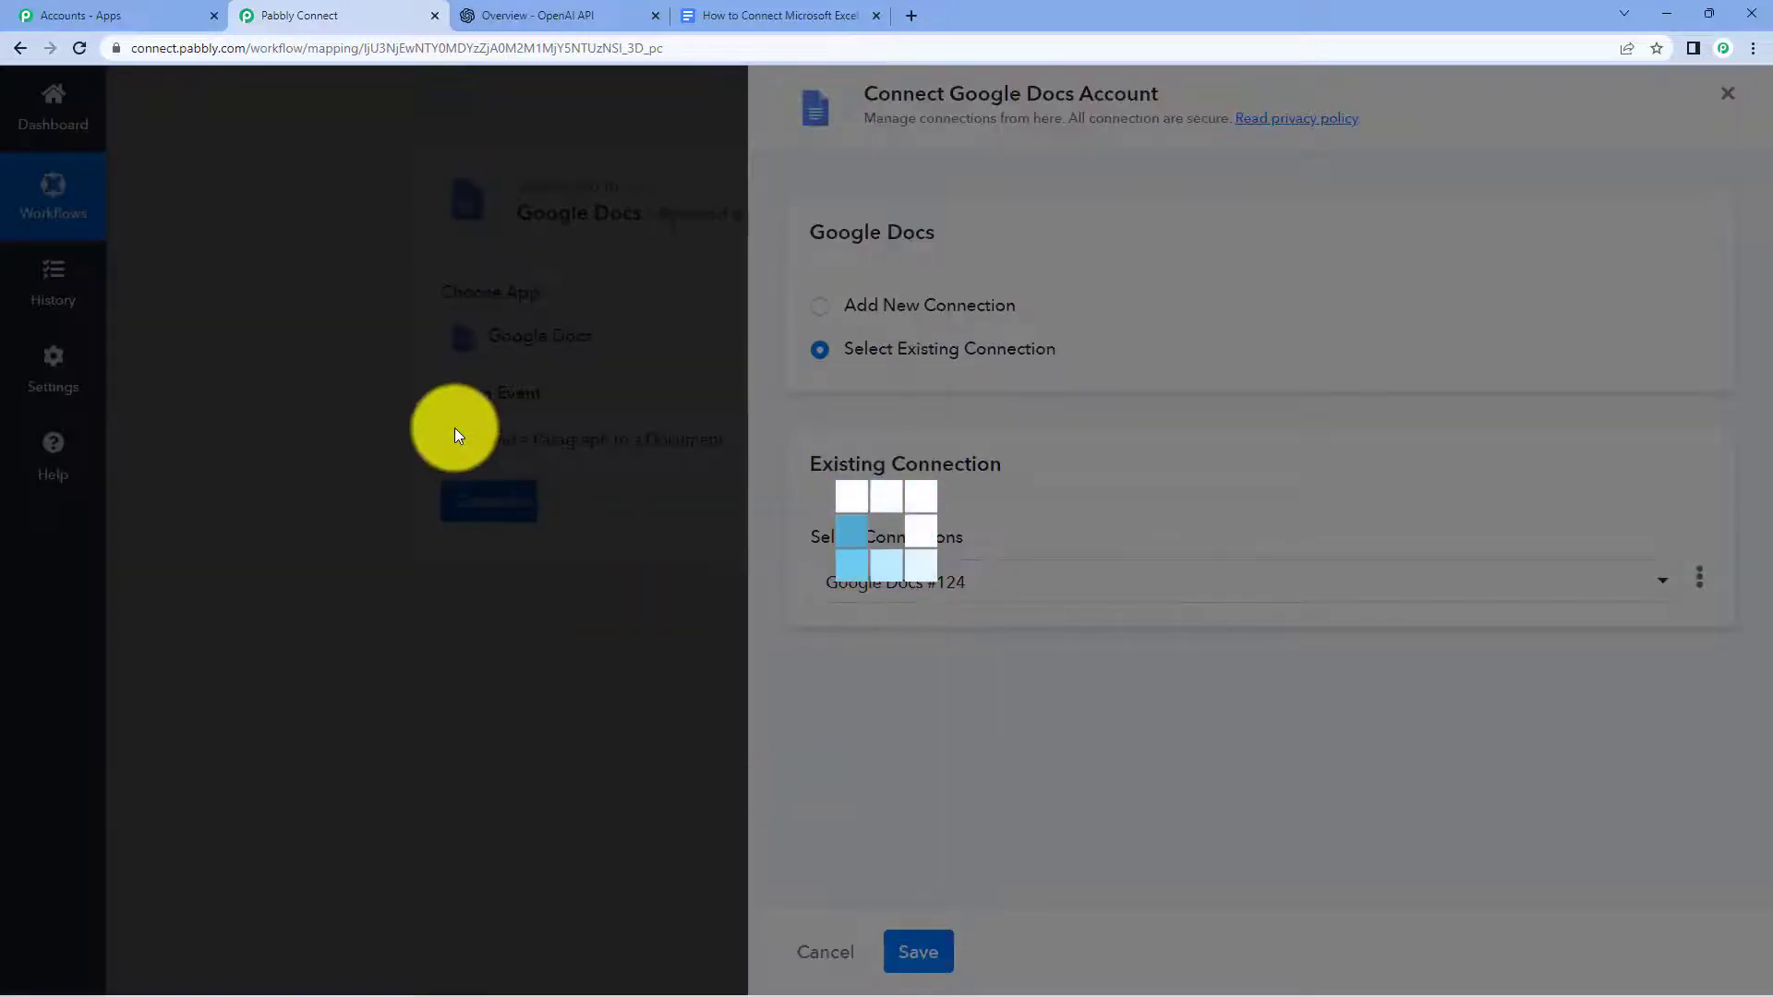
scroll(582, 323, down, 2)
scroll(517, 267, down, 2)
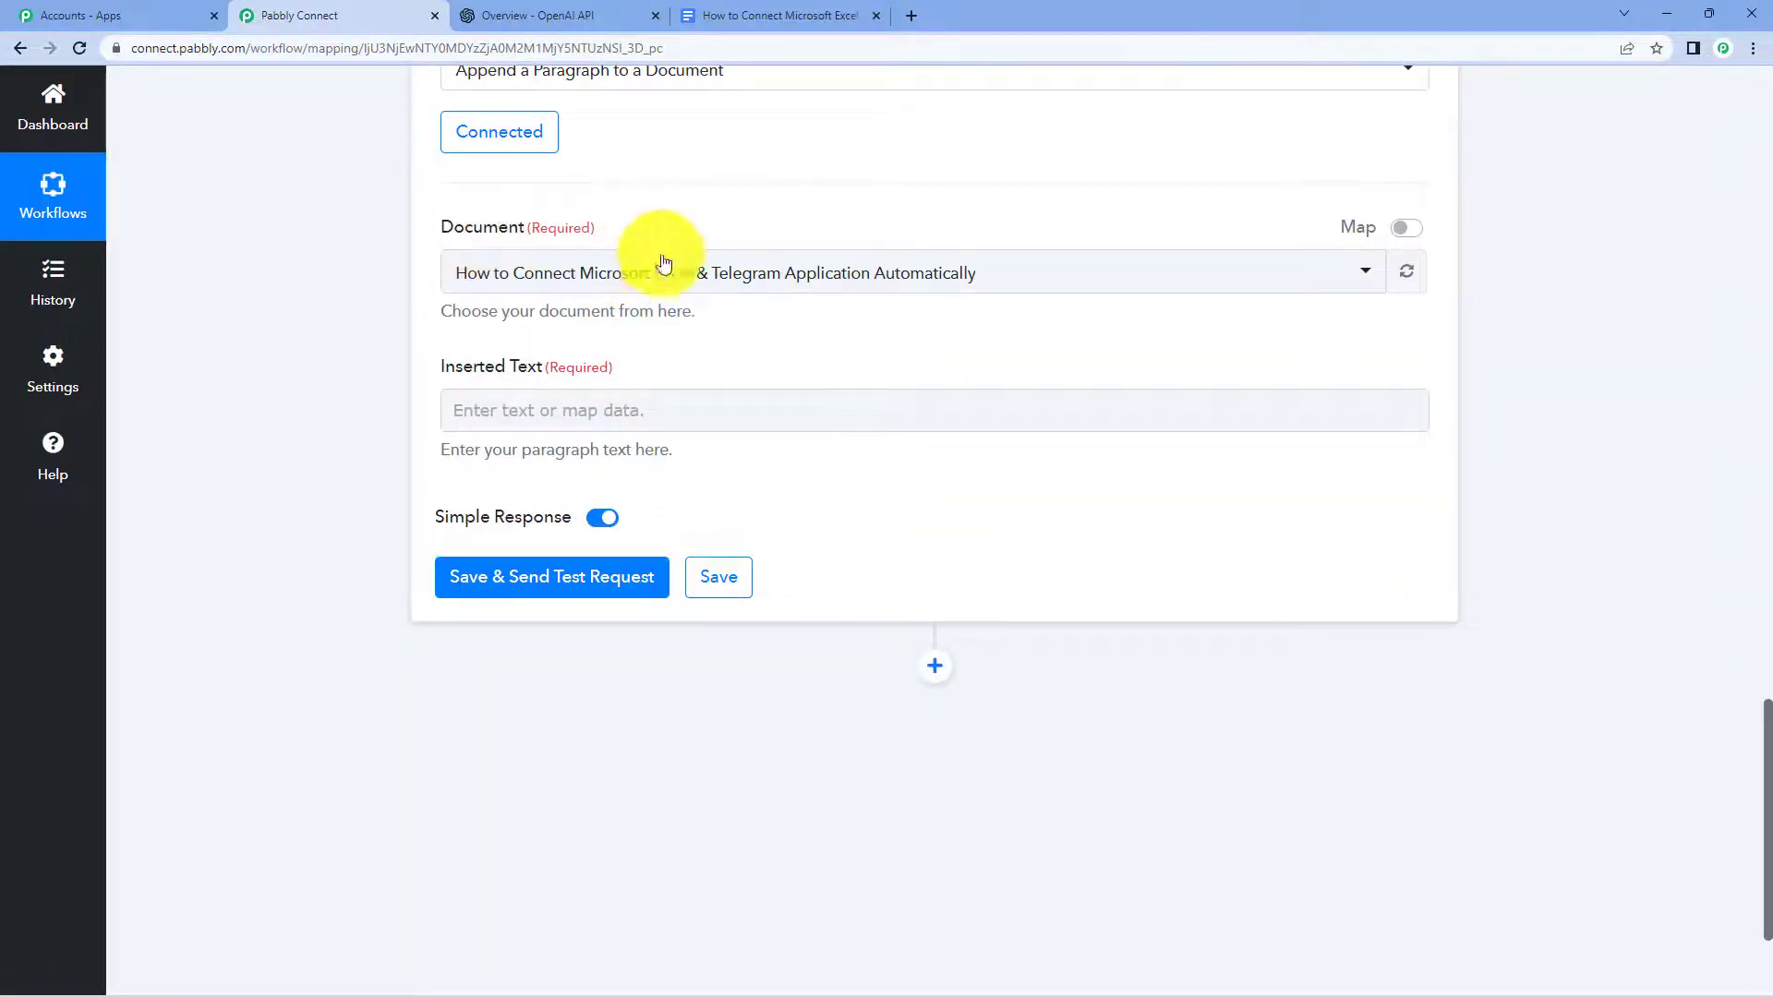
Map step 3's DocumentId into the Document field
click(1419, 229)
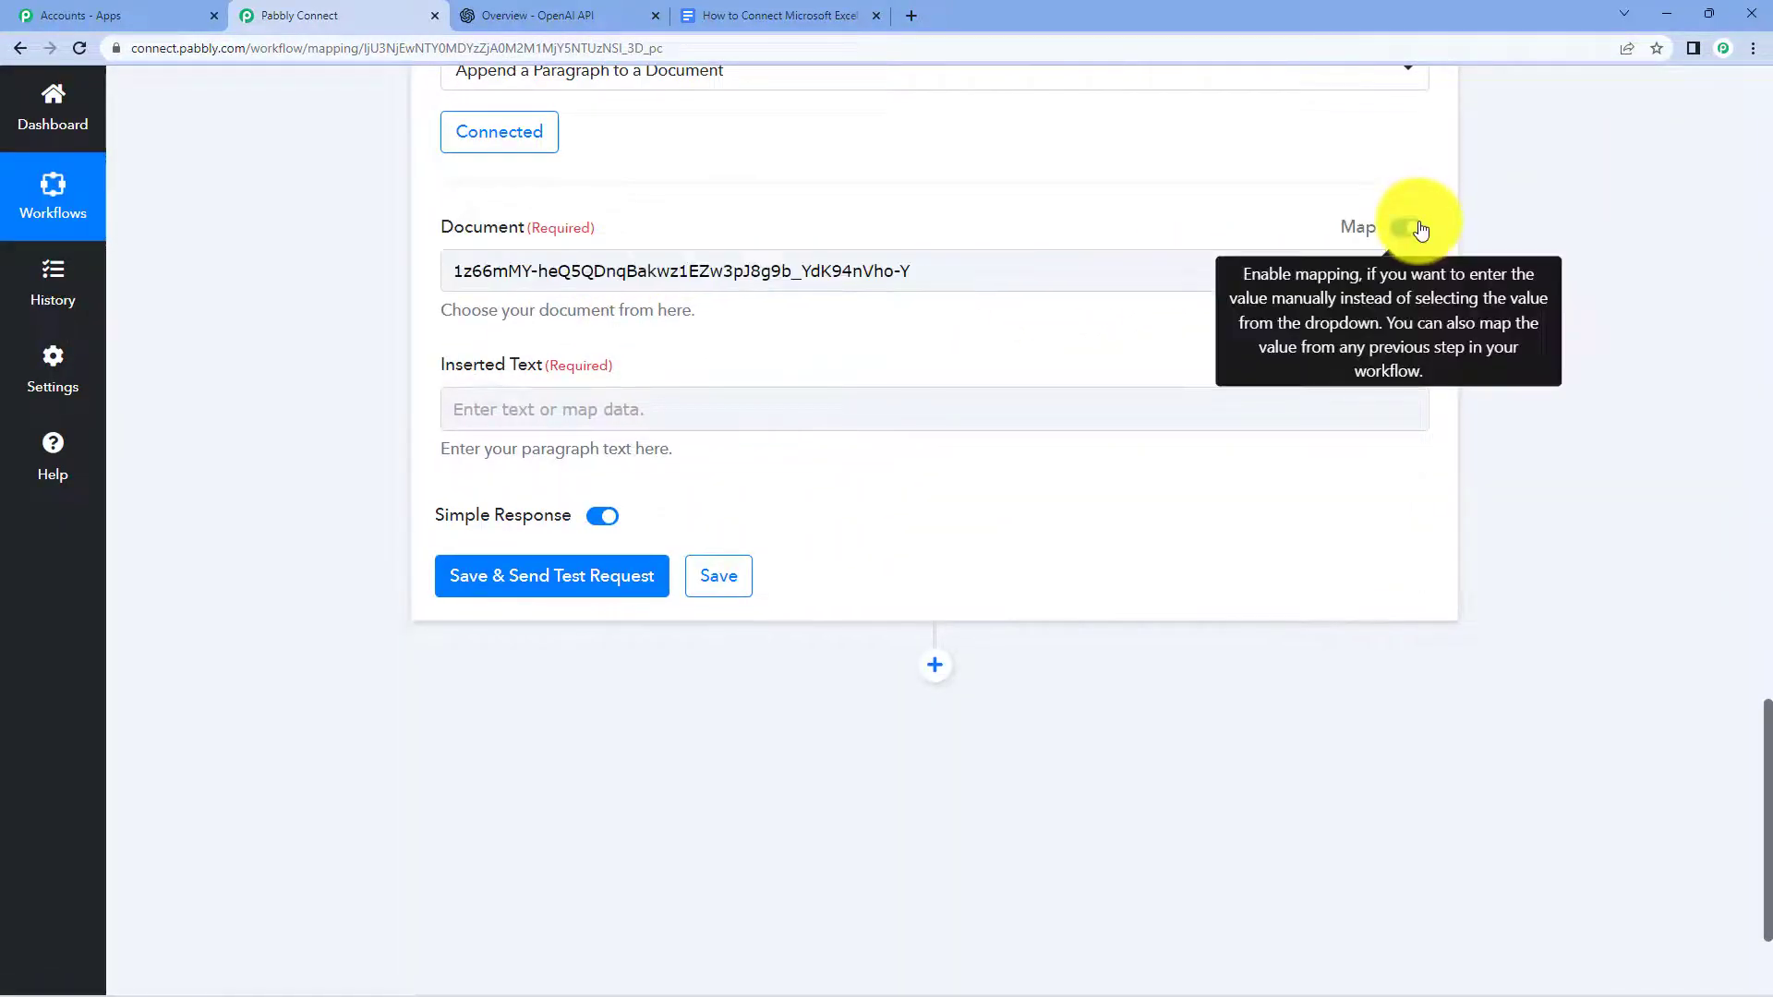
click(1412, 230)
click(1409, 229)
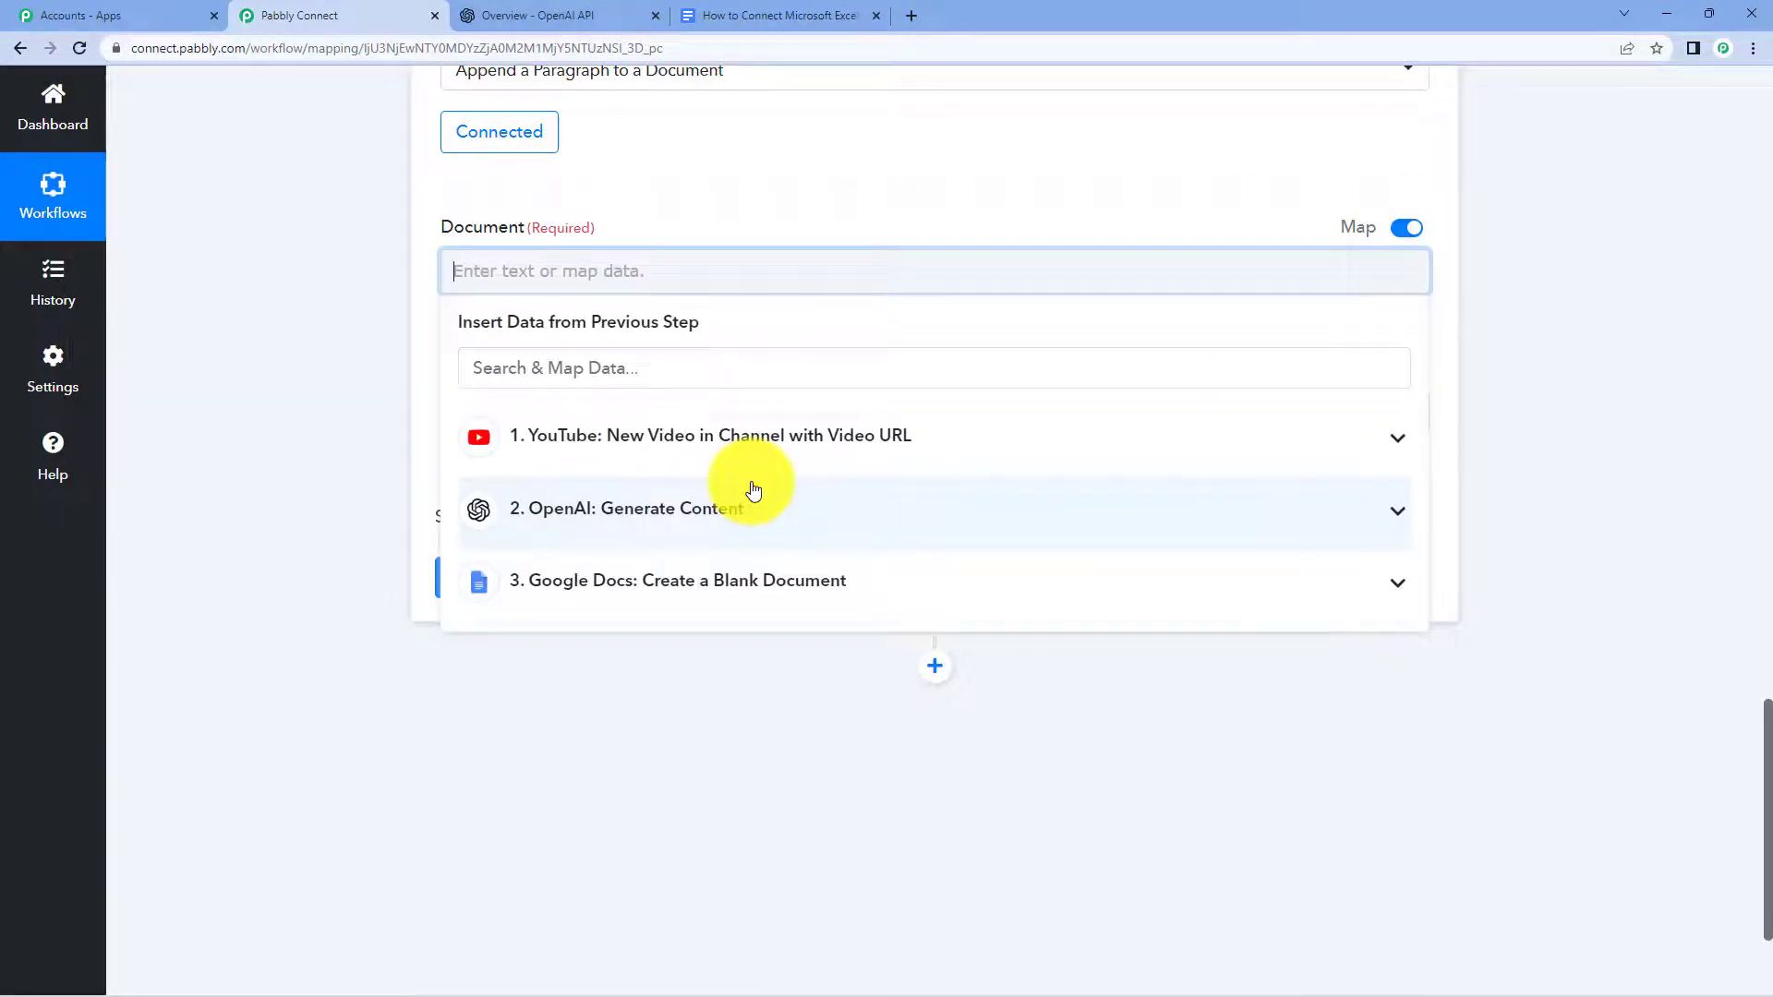
click(732, 582)
scroll(732, 721, down, 5)
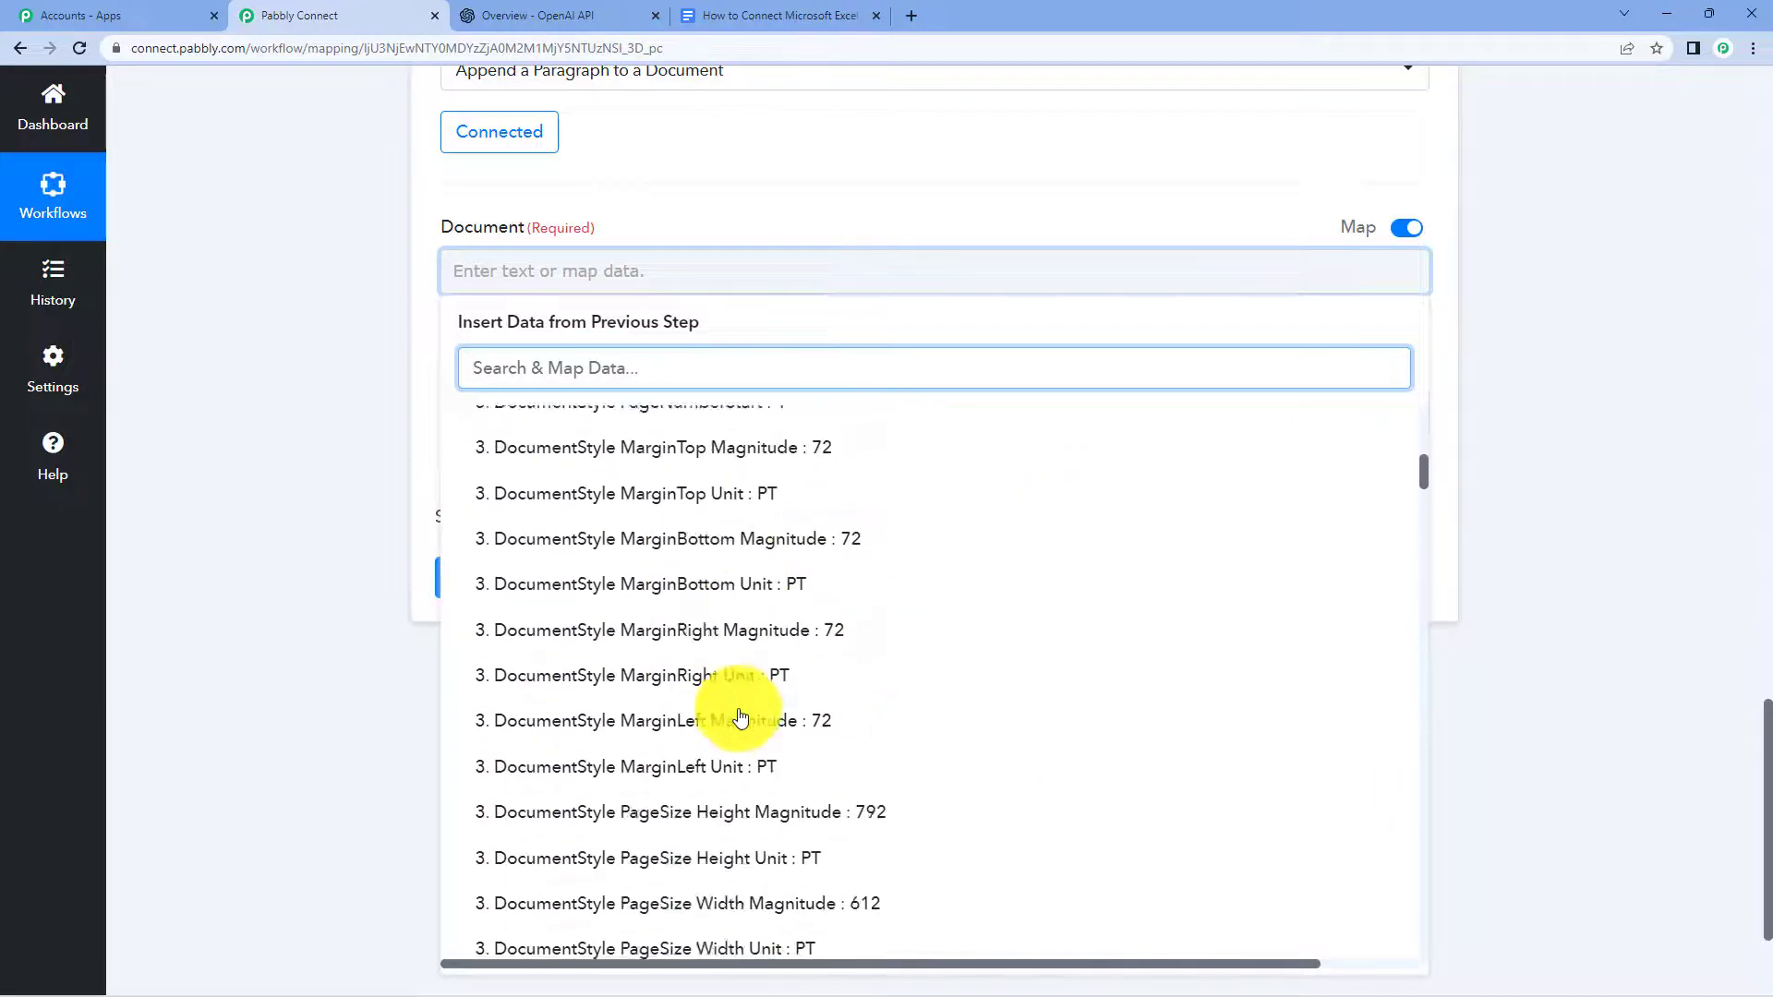
scroll(740, 753, down, 5)
scroll(740, 753, down, 5)
scroll(733, 700, down, 5)
scroll(665, 674, down, 5)
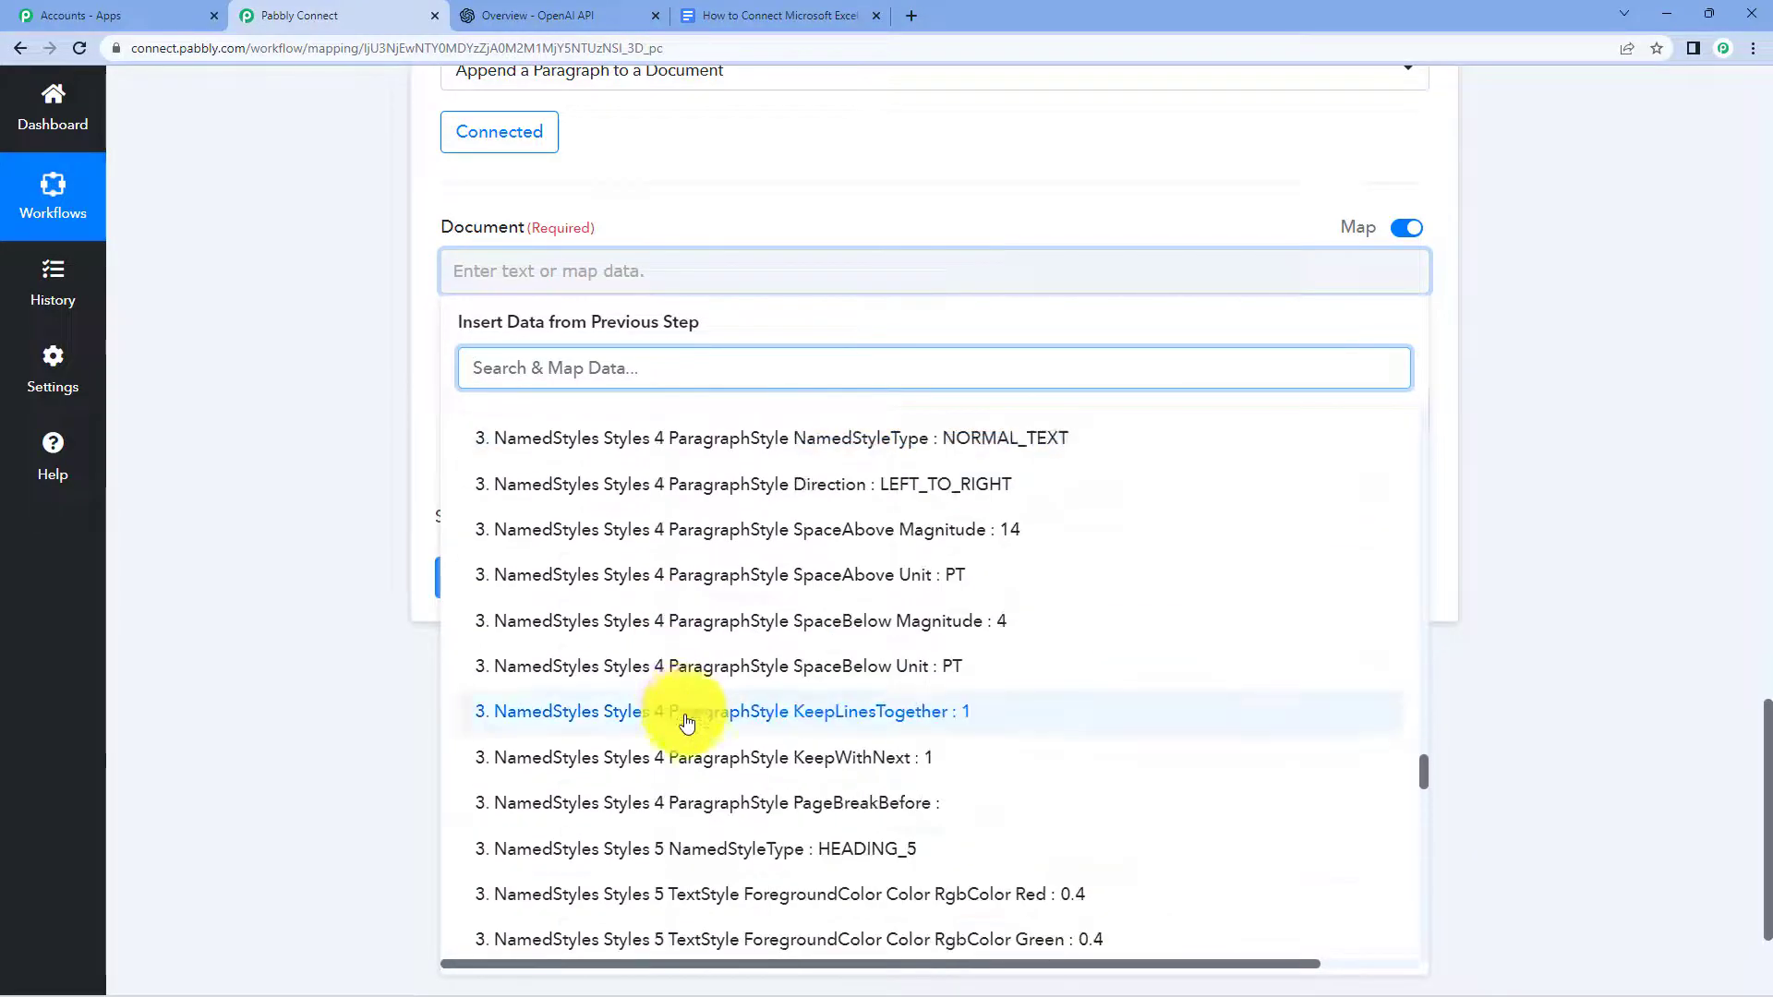
scroll(693, 724, down, 5)
scroll(711, 822, down, 5)
scroll(720, 819, down, 2)
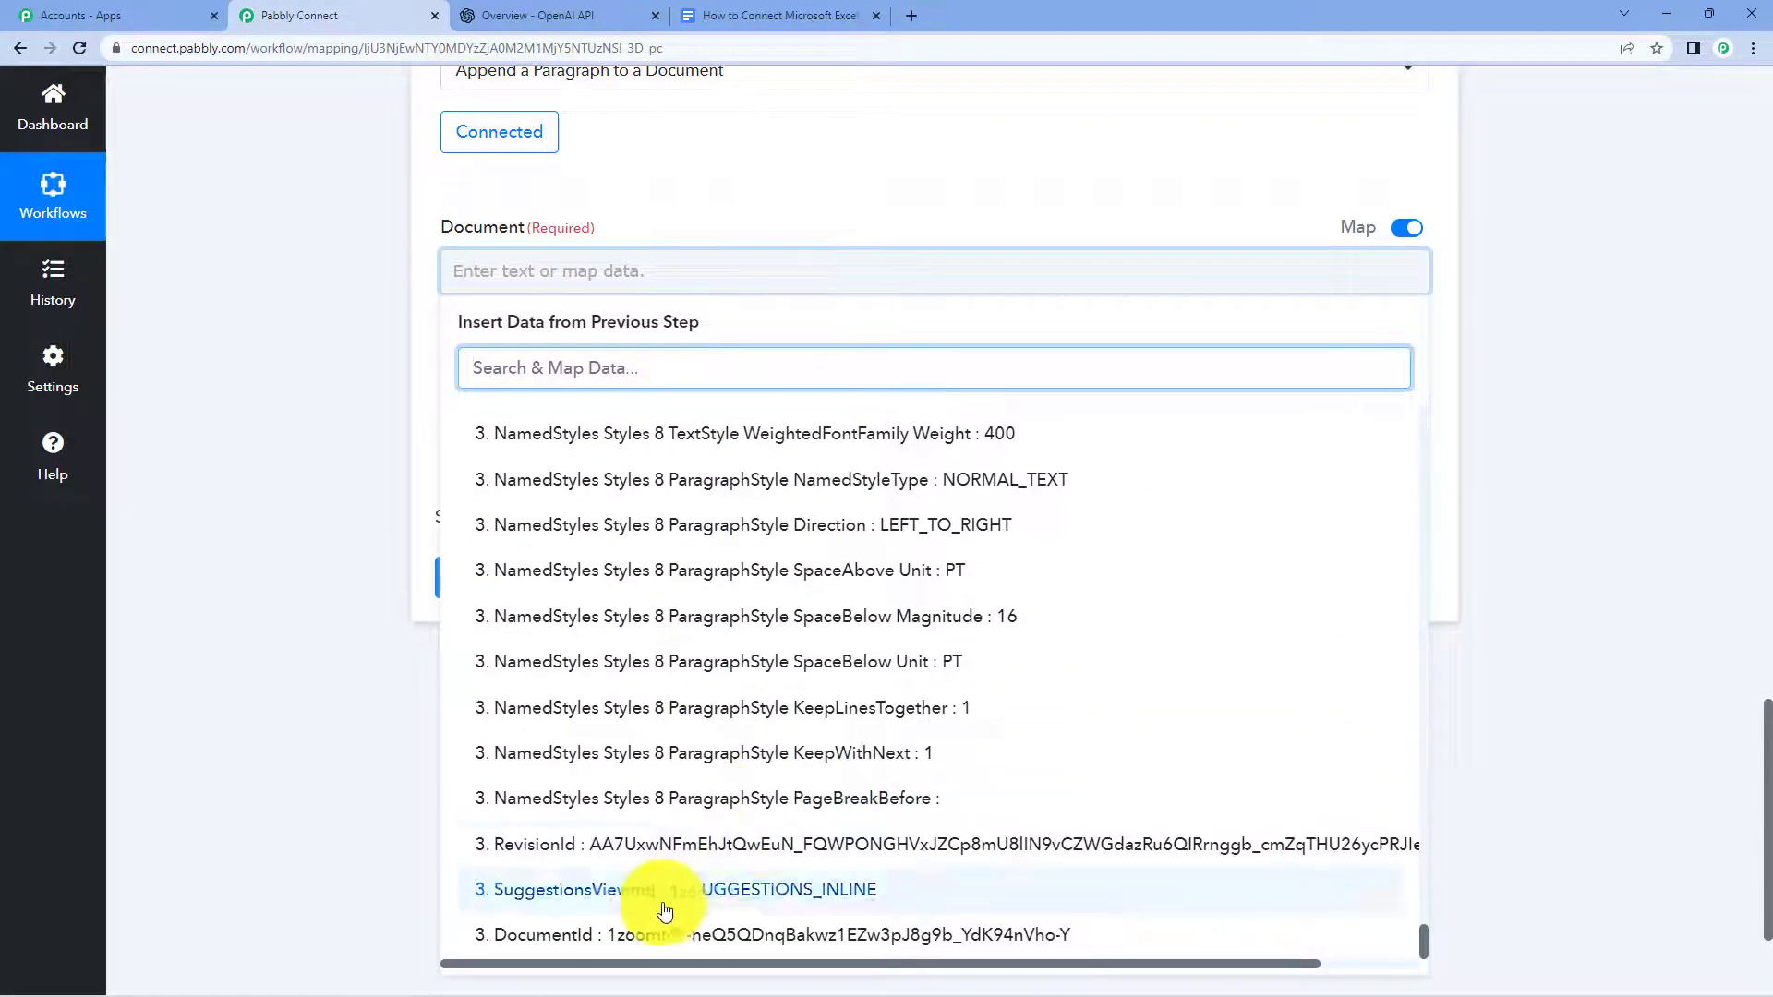
click(595, 949)
click(244, 327)
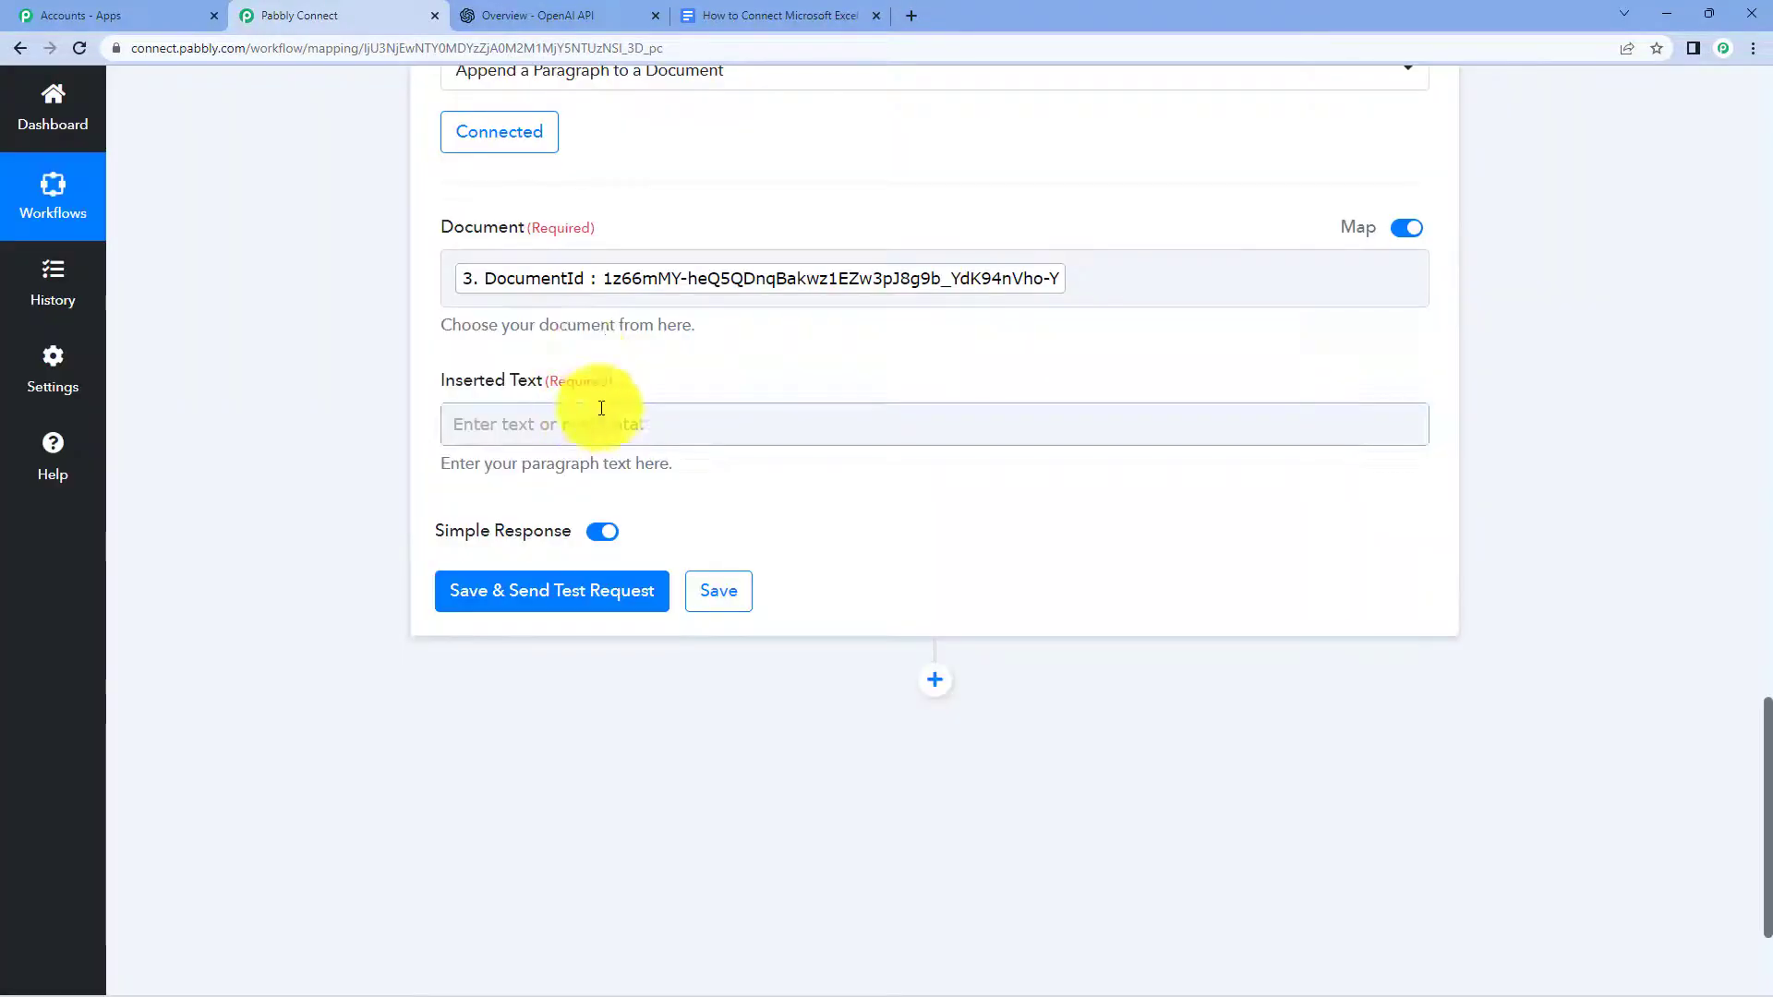
Map OpenAI's 2. Choices 0 Text into Inserted Text, then save and send a test request
click(566, 423)
click(637, 661)
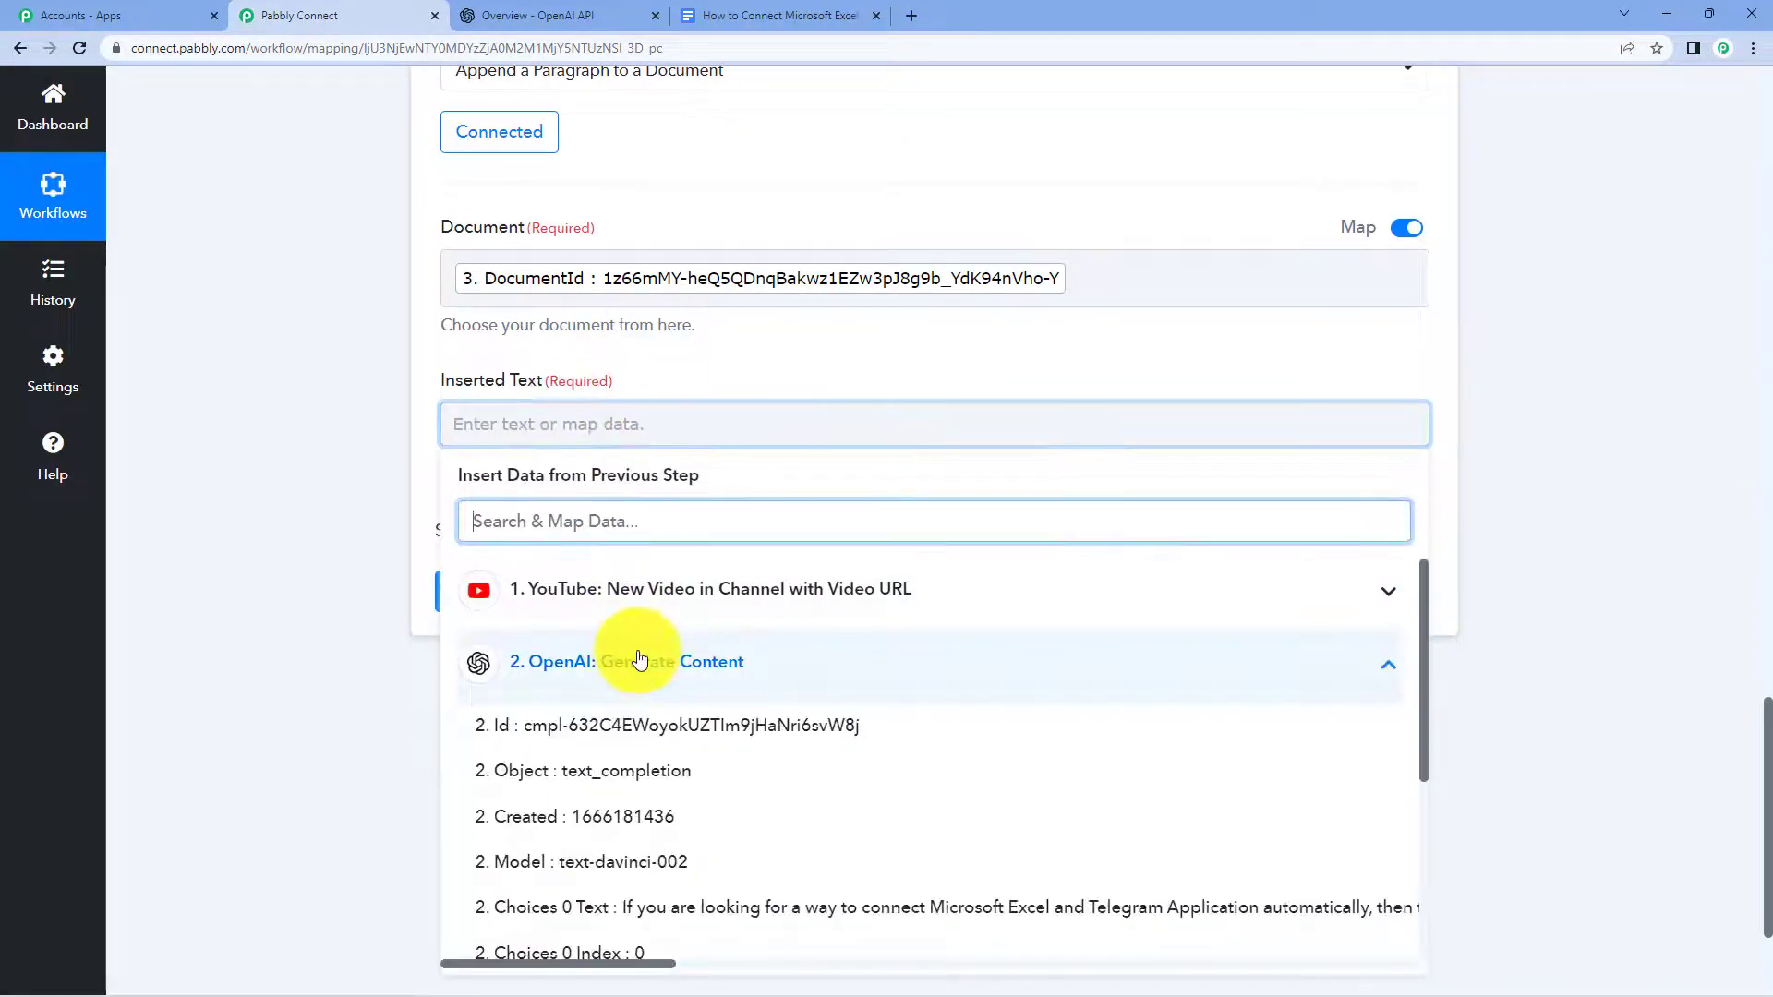
click(803, 908)
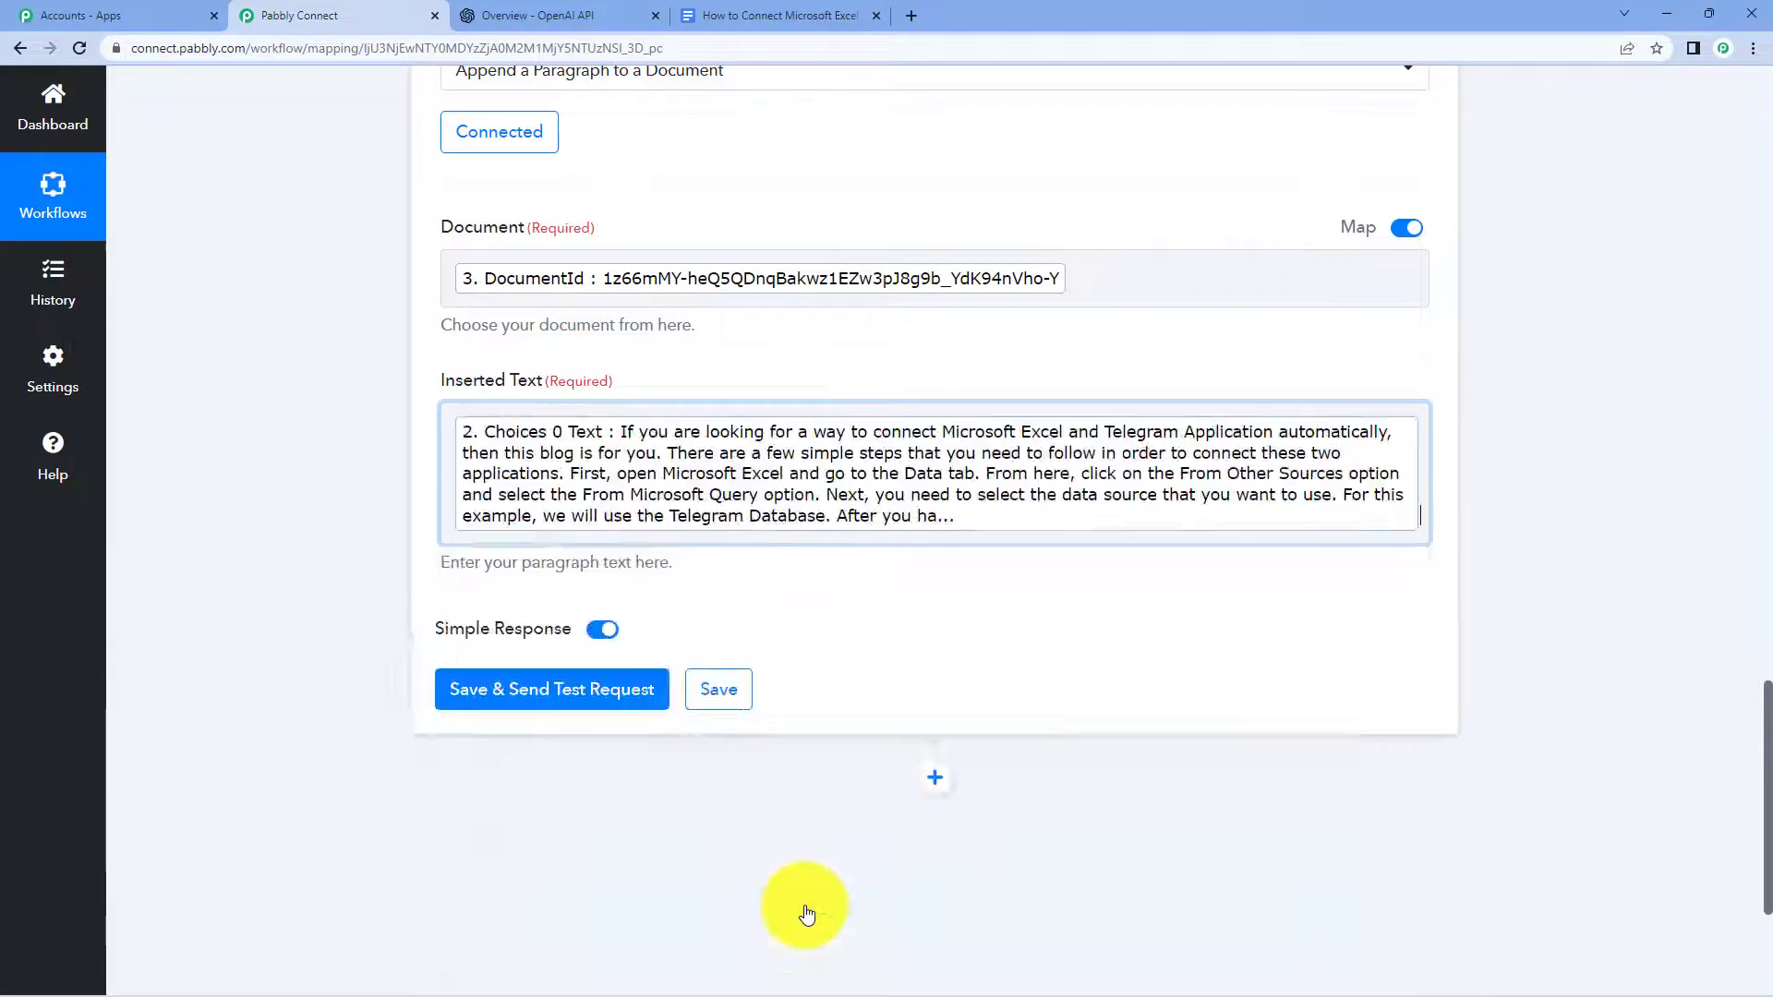
click(316, 369)
click(602, 709)
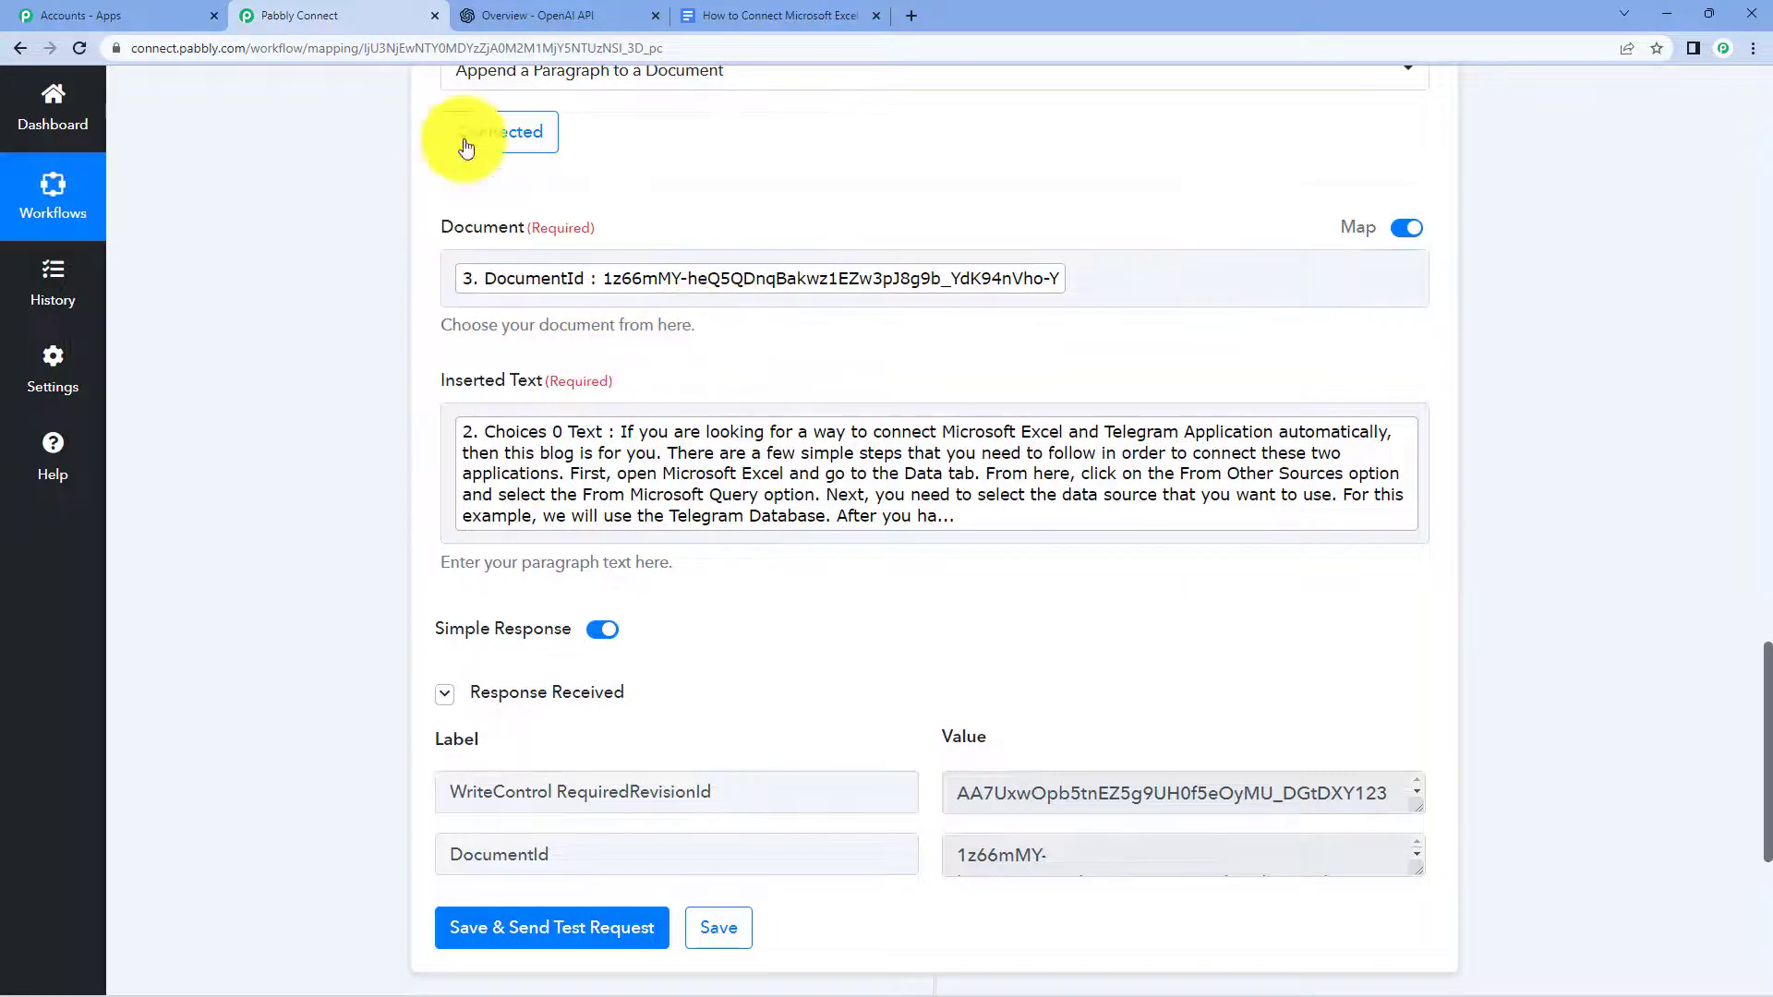
click(741, 11)
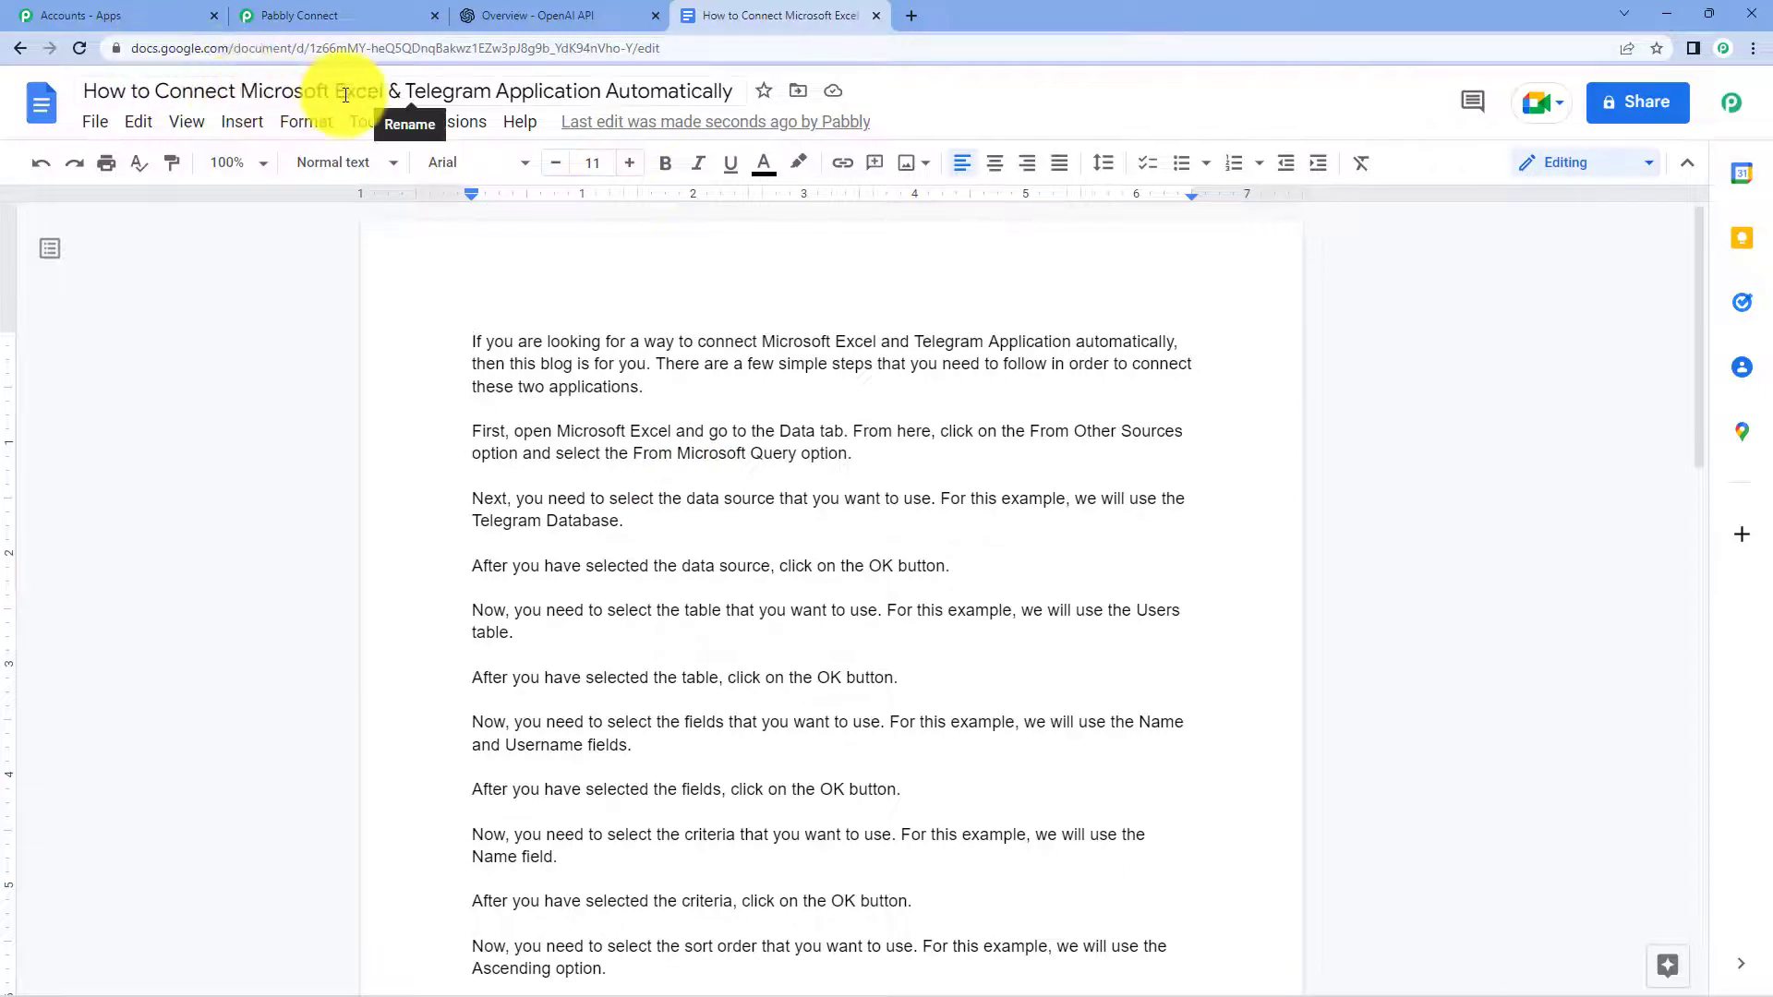
Scroll through the document to review the appended blog about connecting Excel and Telegram
scroll(1376, 434, down, 10)
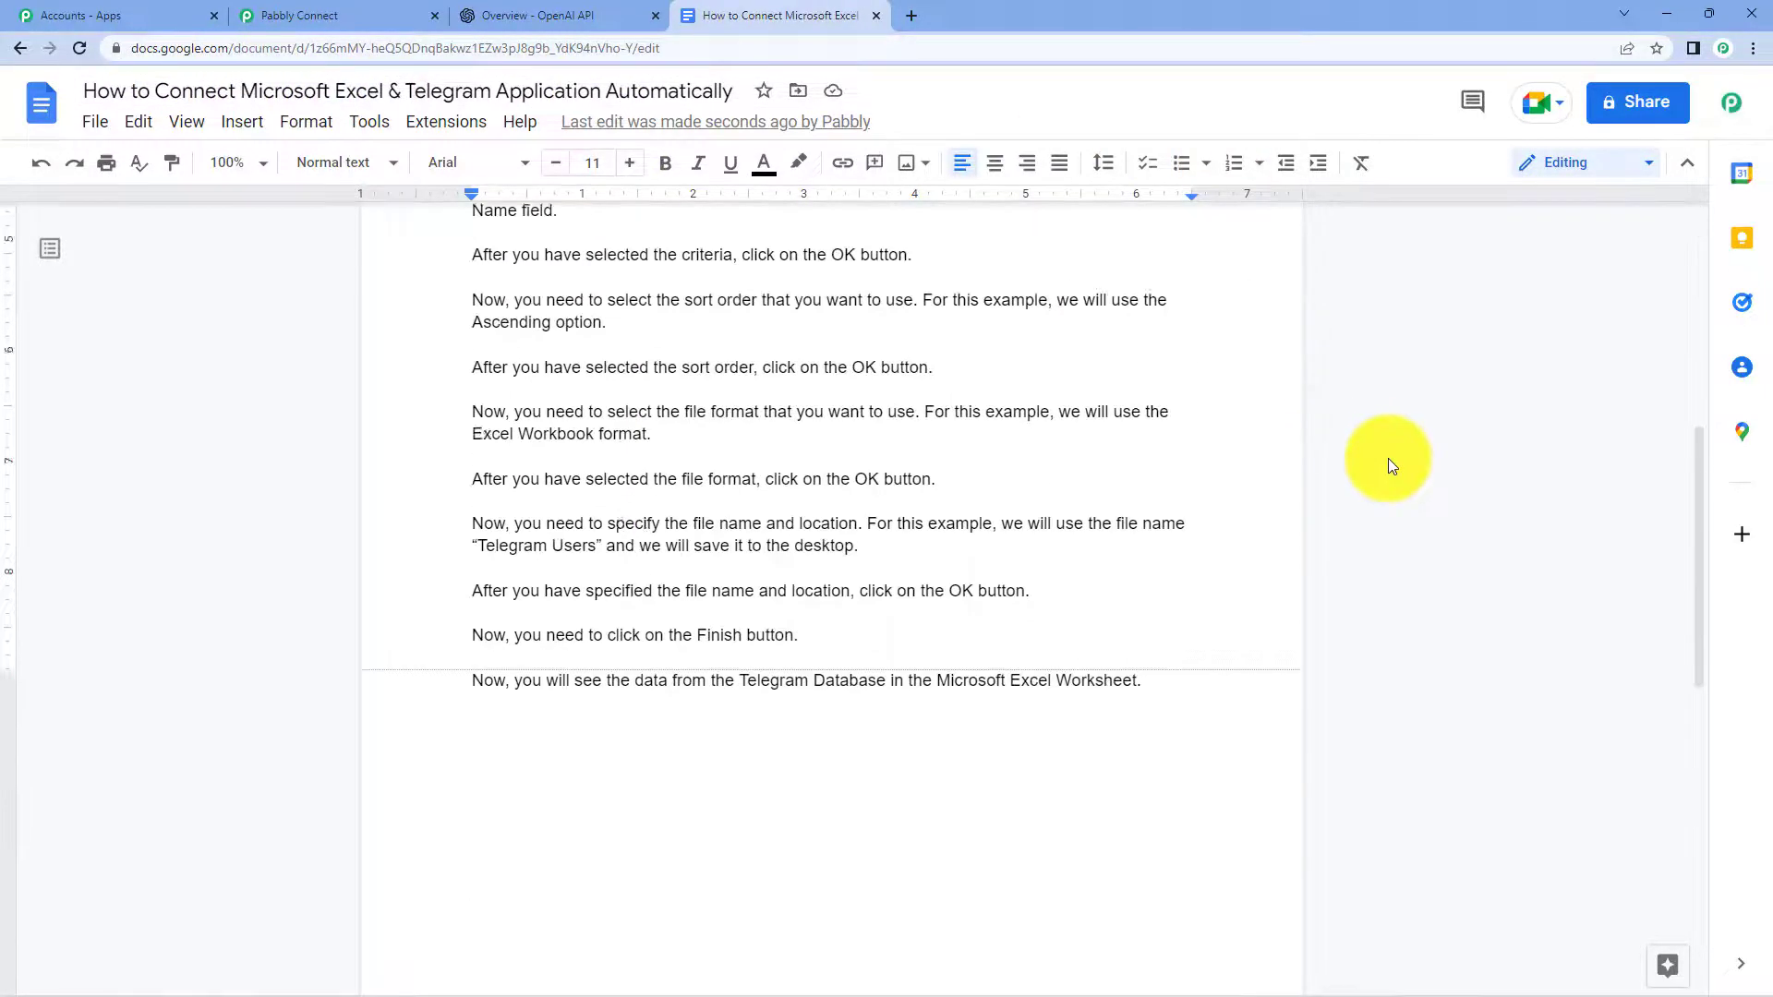
scroll(1385, 467, down, 10)
scroll(1383, 470, up, 20)
scroll(1385, 466, down, 6)
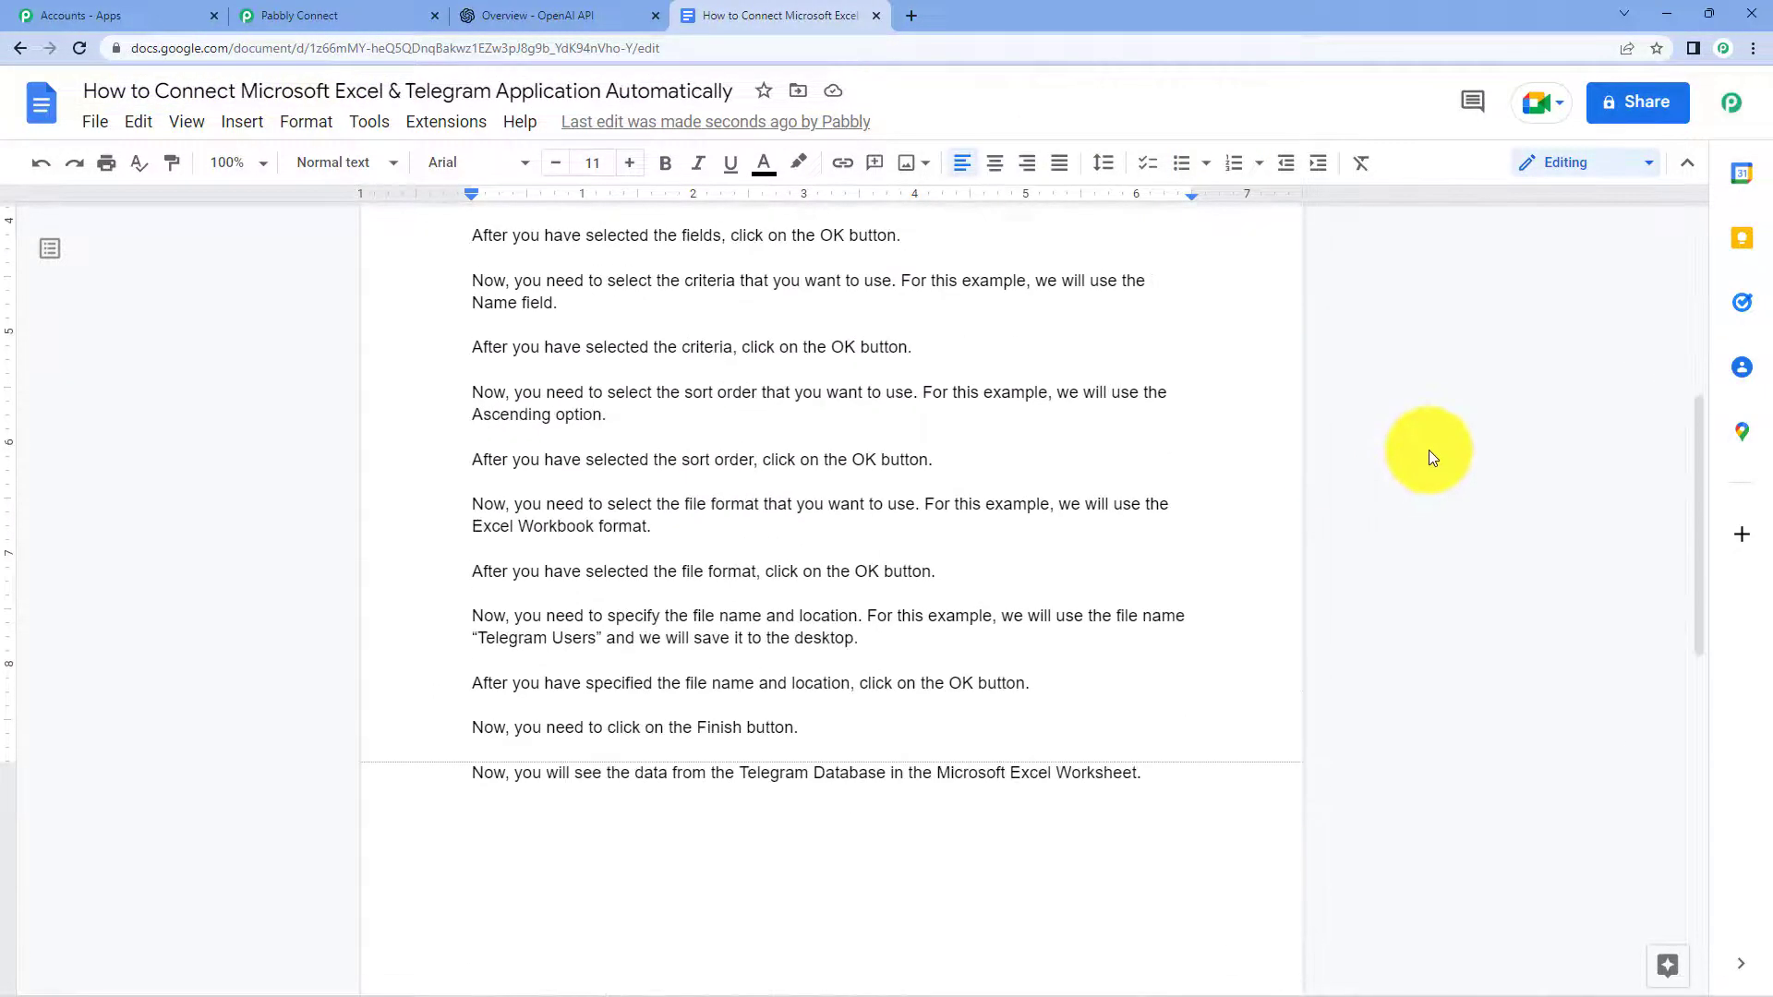
scroll(1427, 452, down, 5)
scroll(1317, 488, up, 7)
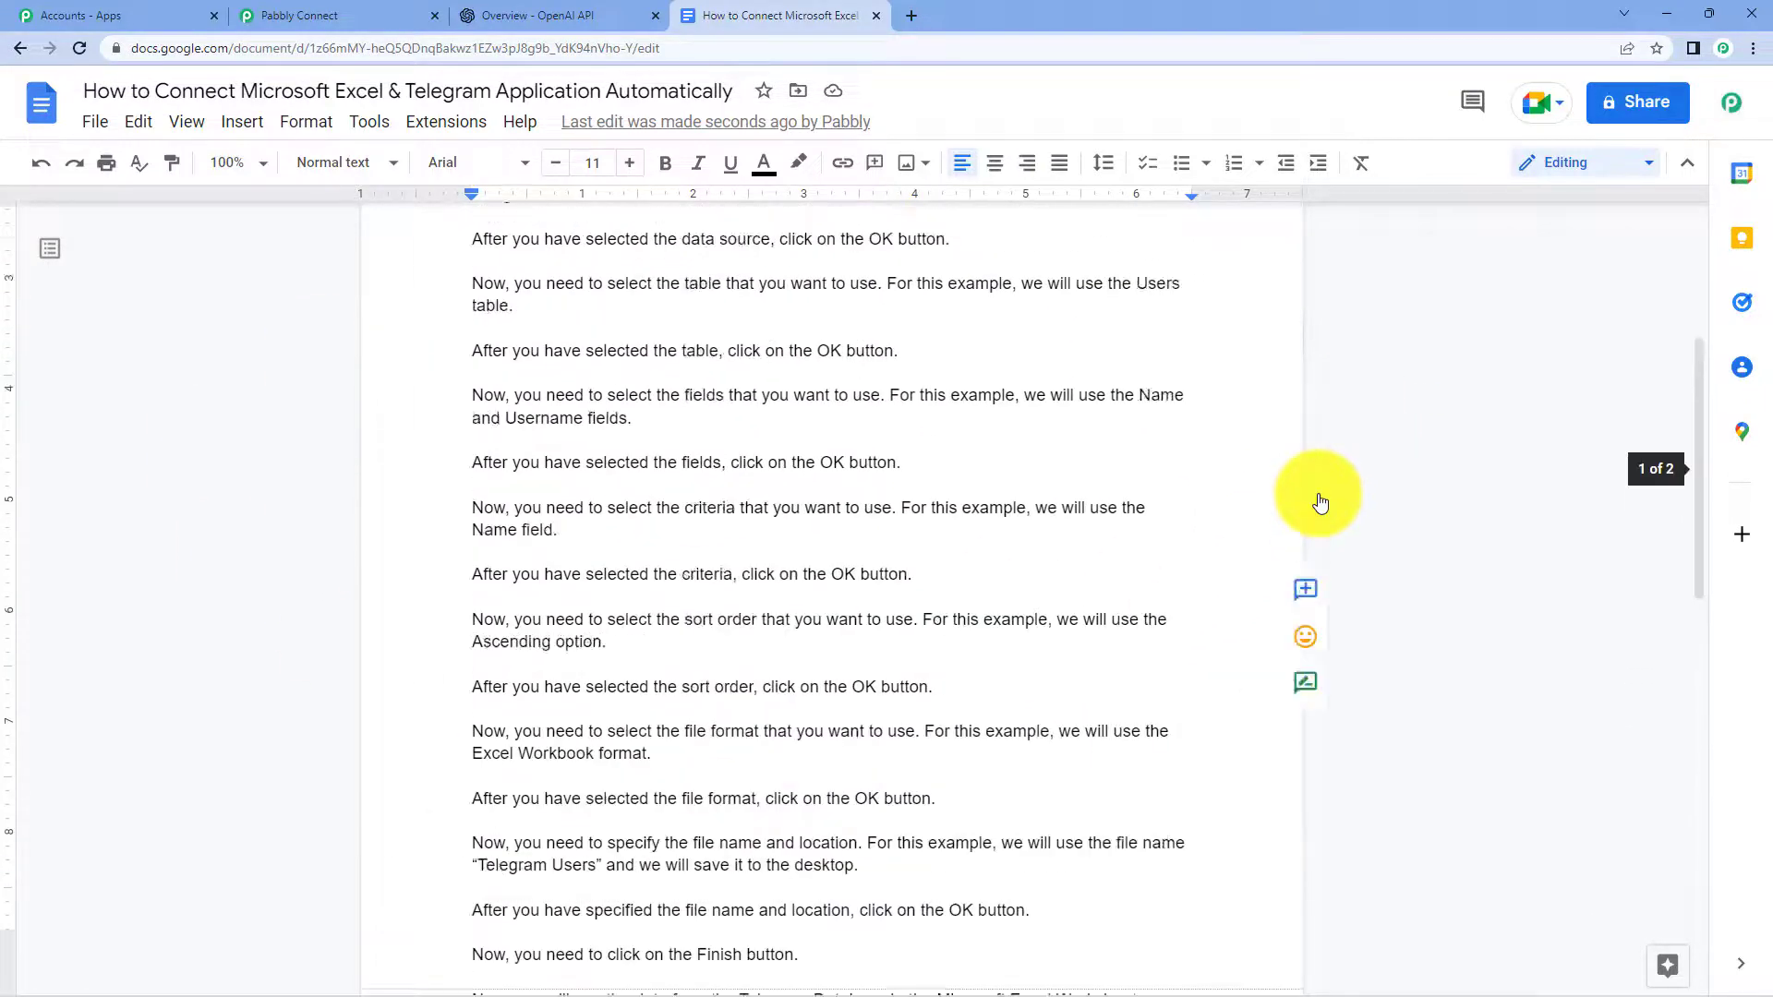
scroll(1314, 503, up, 3)
scroll(1220, 493, down, 6)
scroll(1220, 493, down, 6)
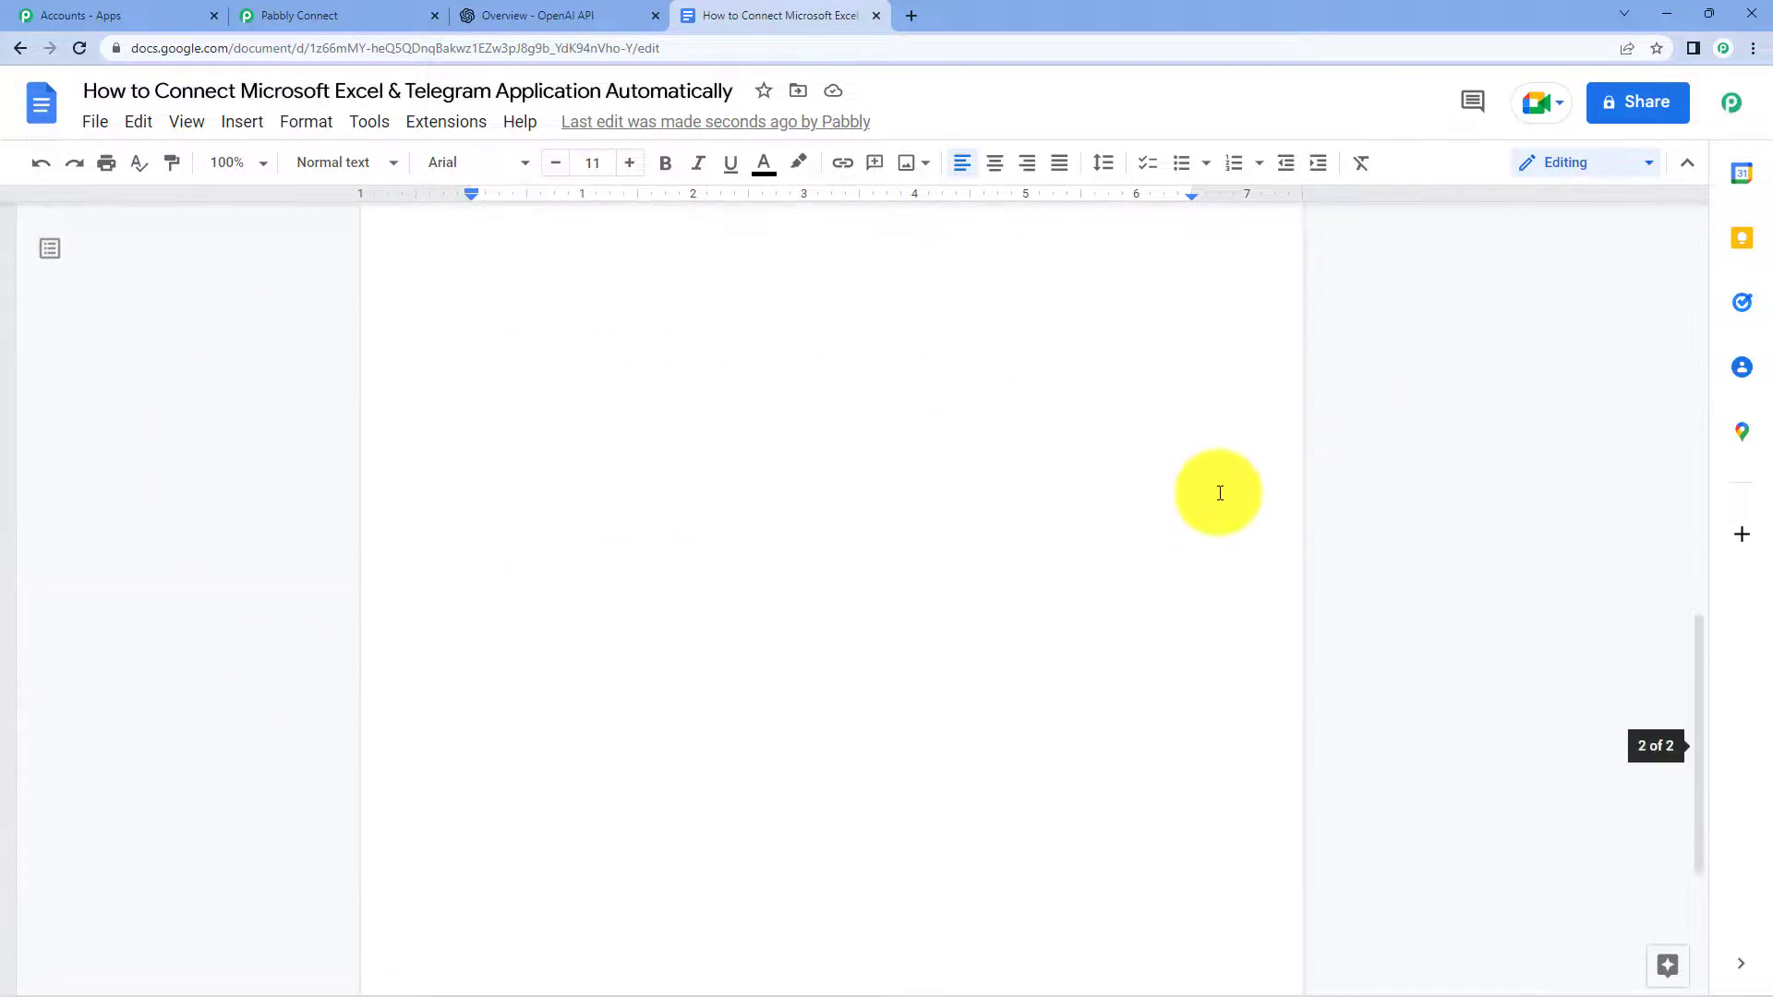
scroll(1219, 498, up, 2)
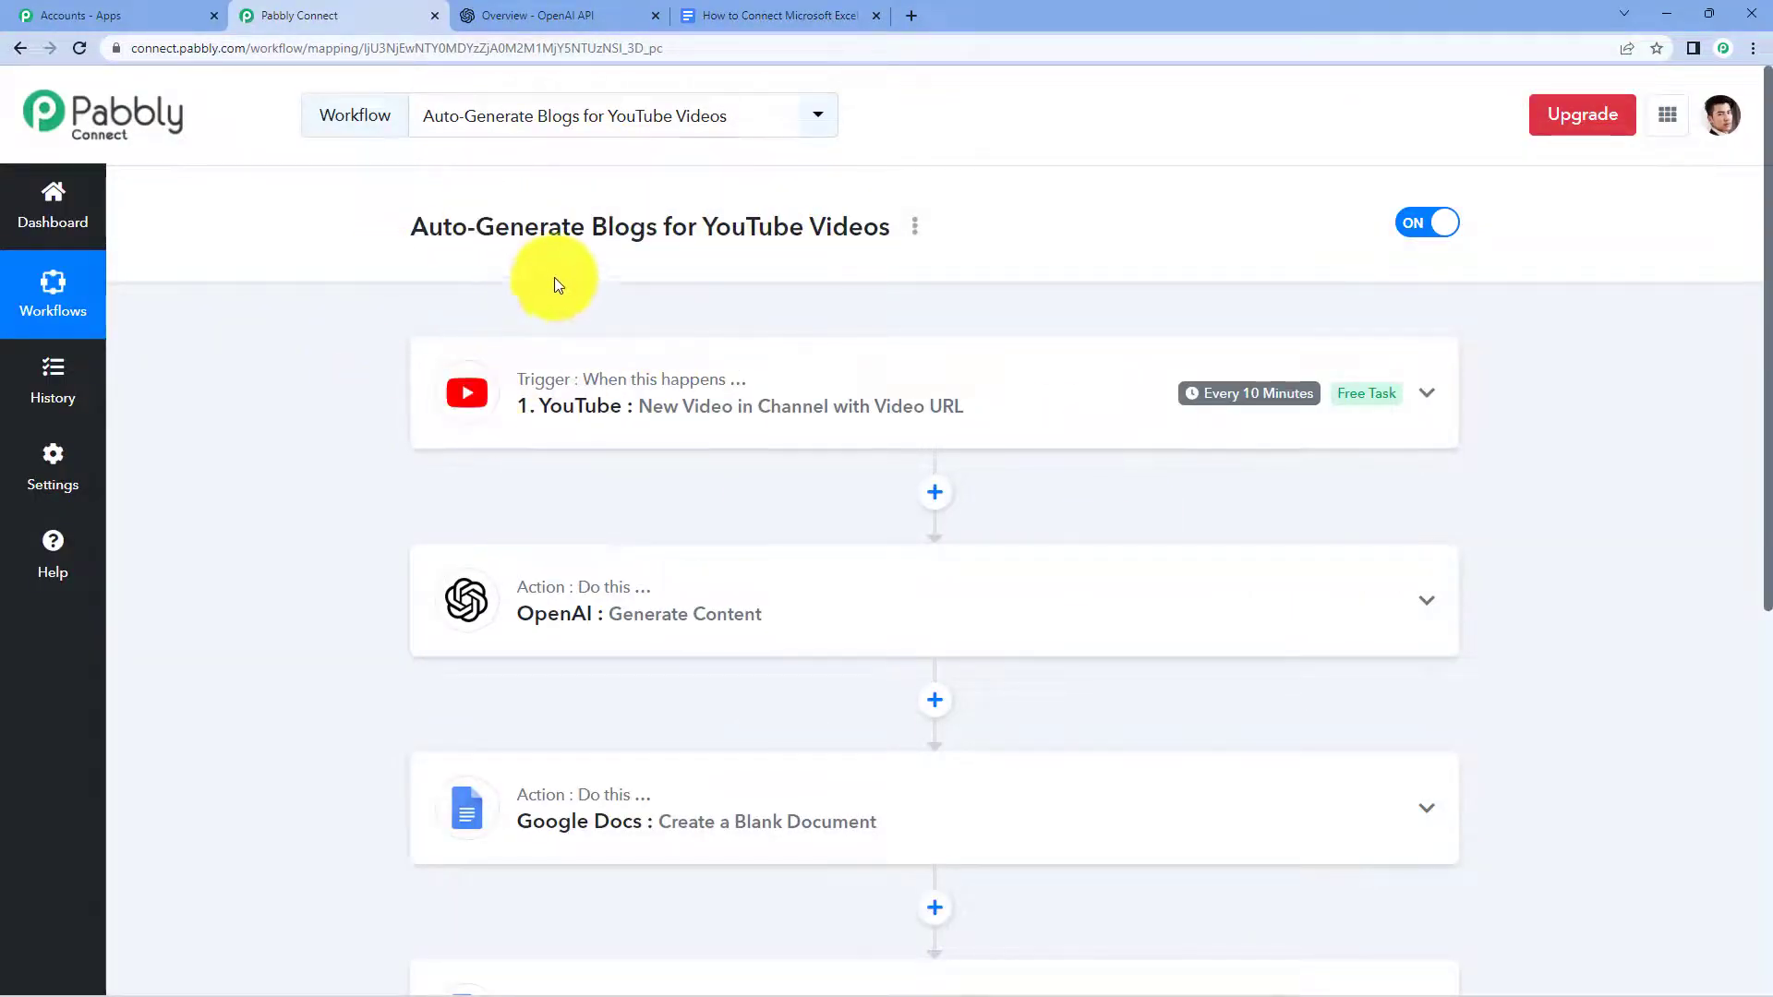
scroll(791, 317, down, 4)
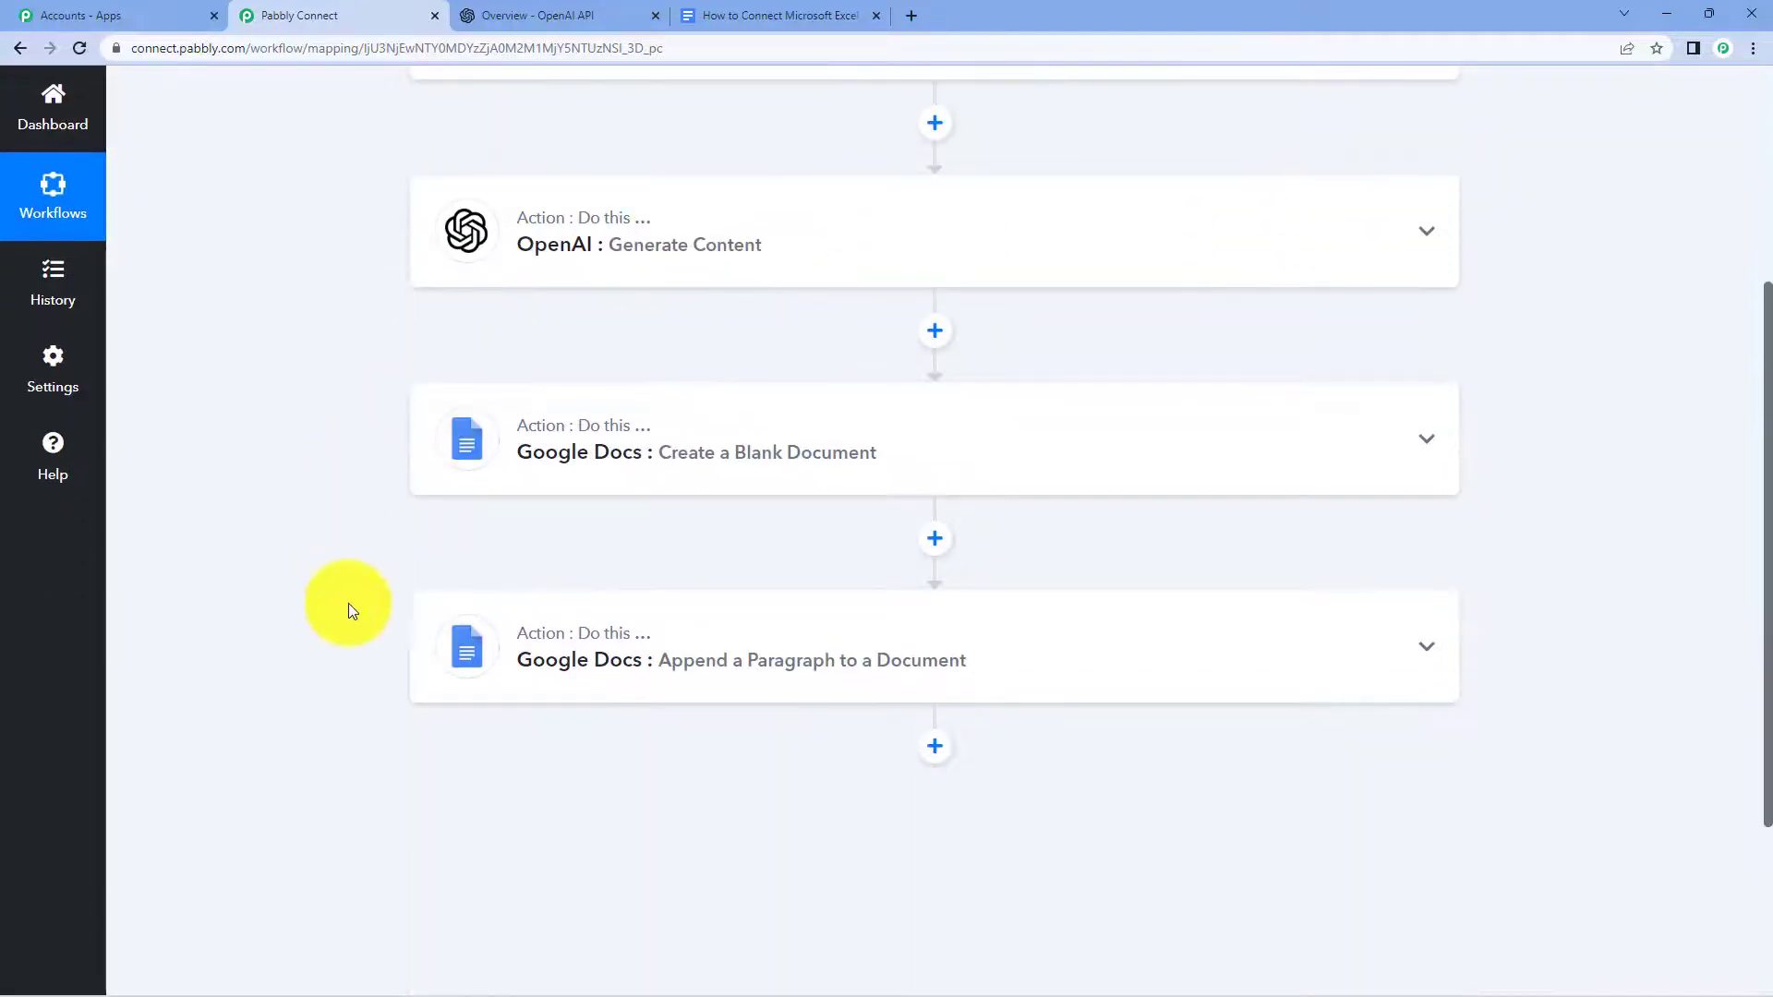
click(775, 11)
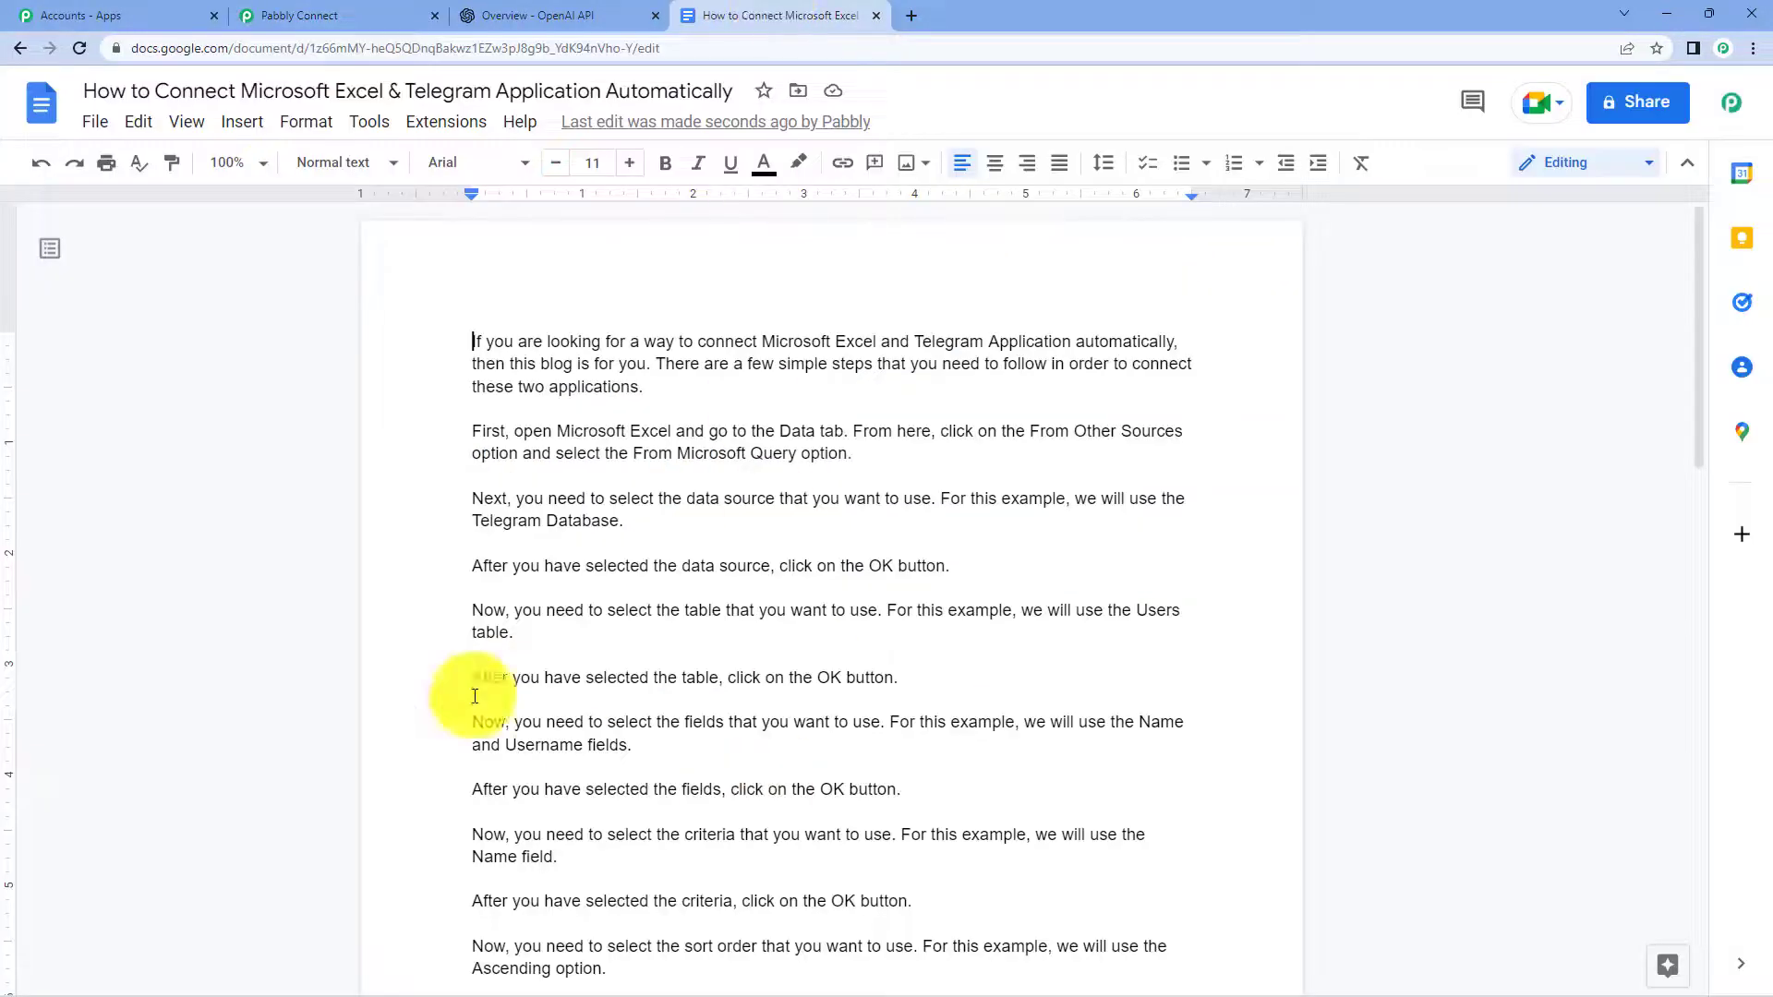
click(325, 8)
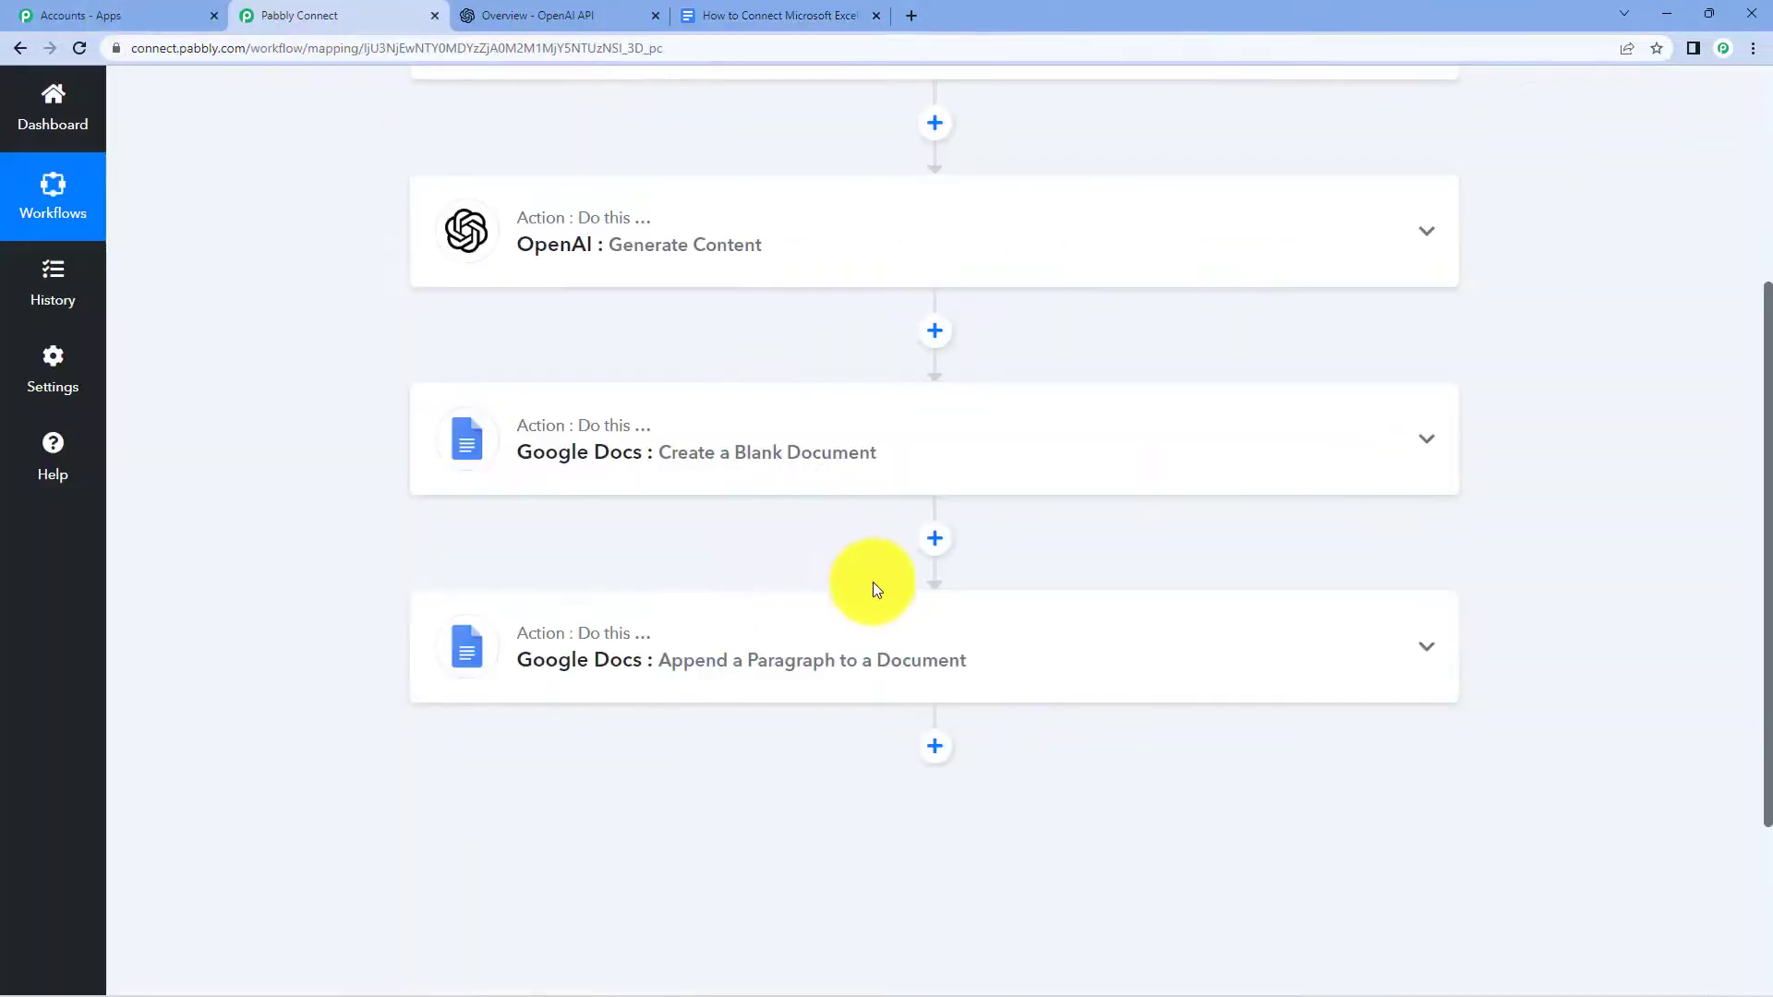
scroll(872, 582, up, 4)
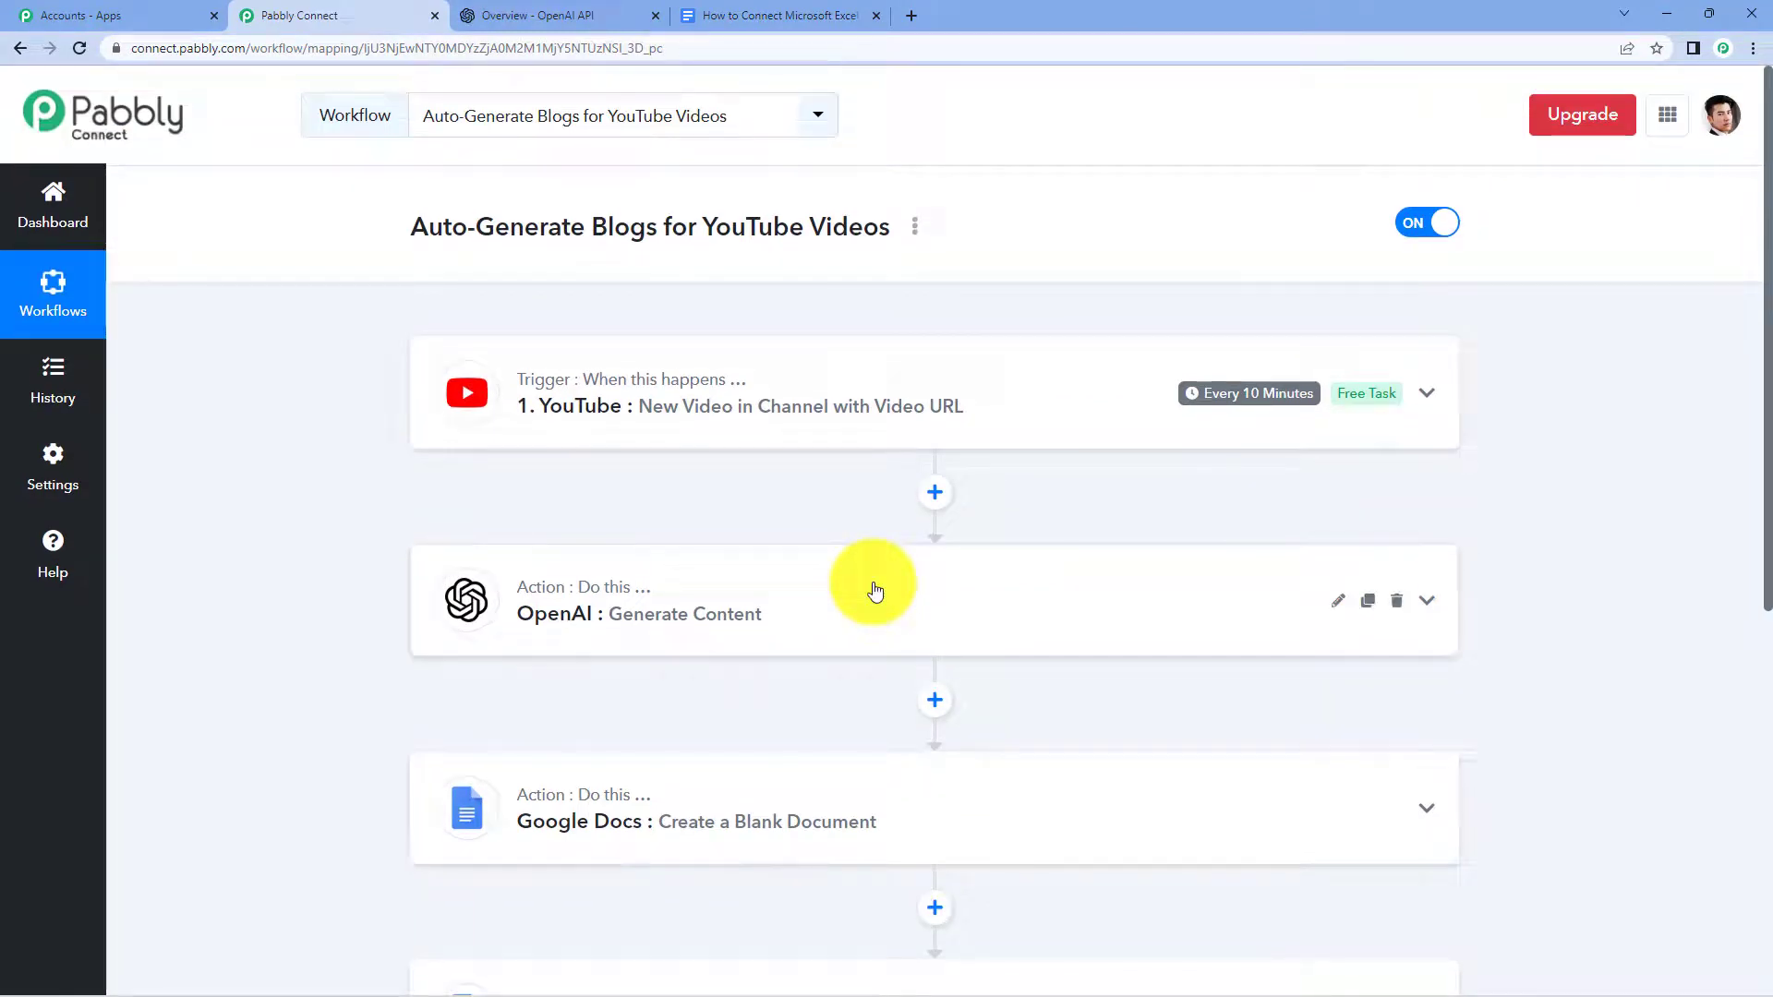